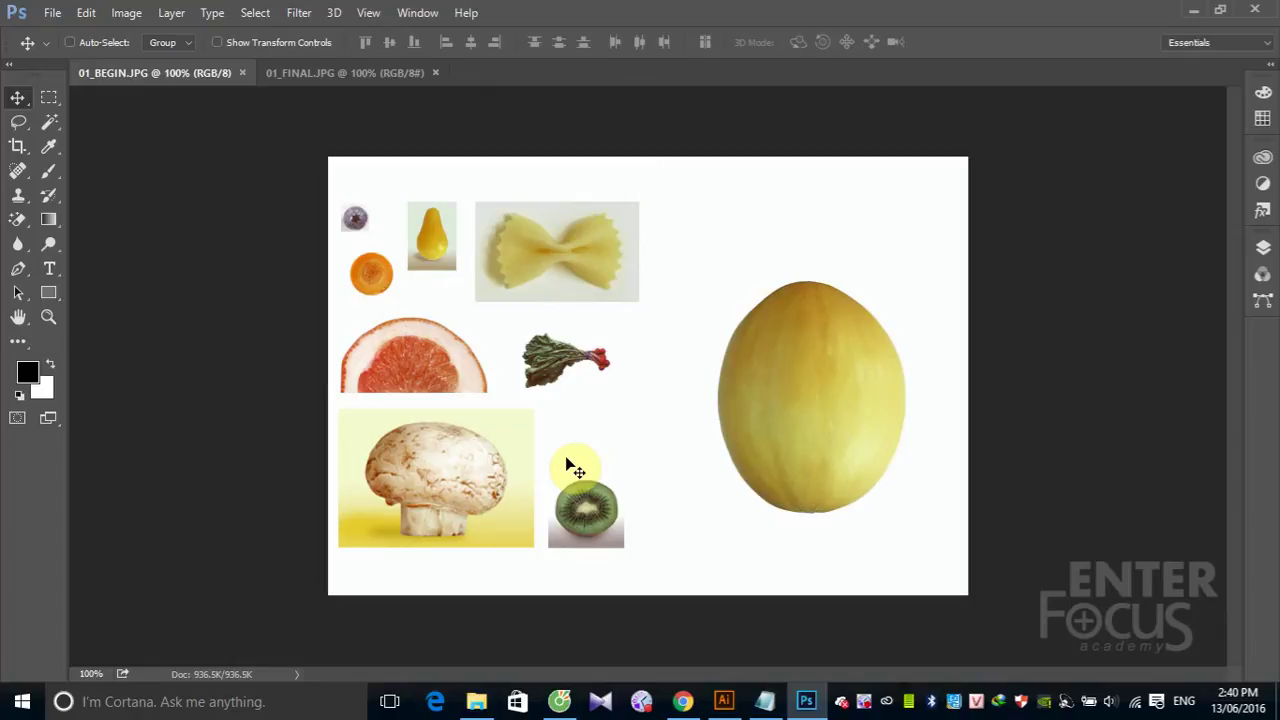
click(52, 12)
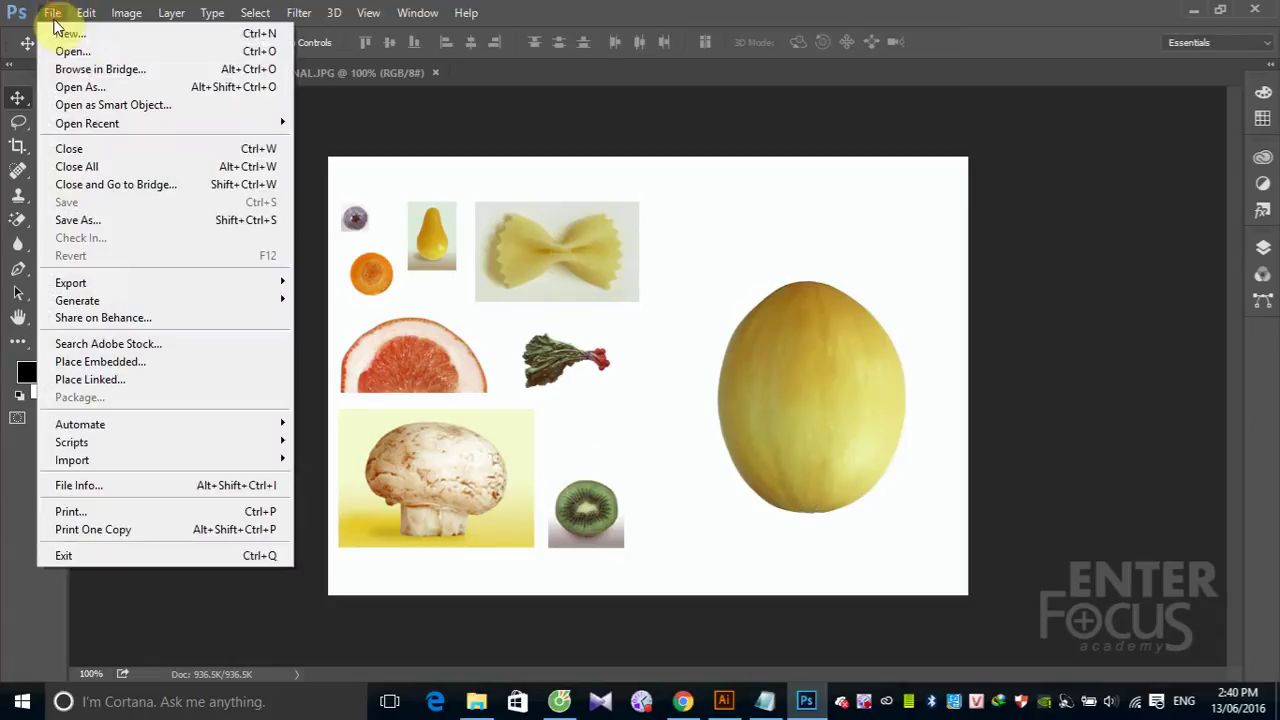
click(68, 52)
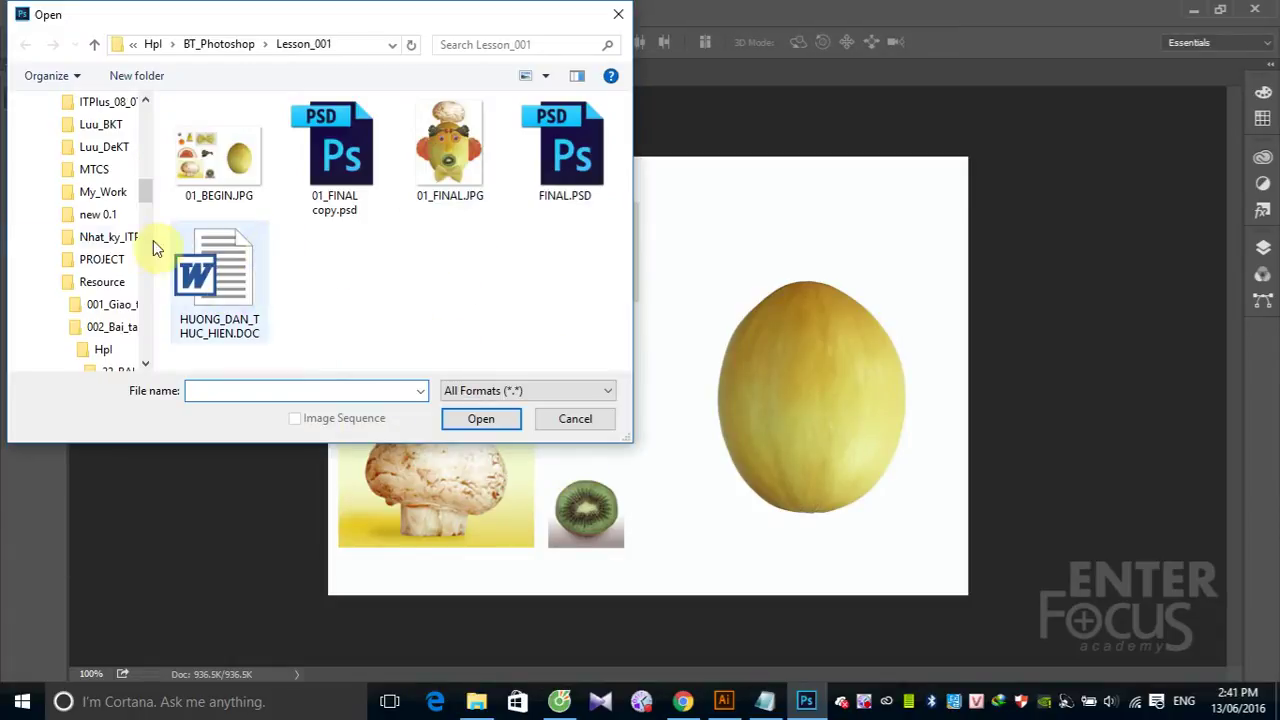
drag(147, 185, 145, 125)
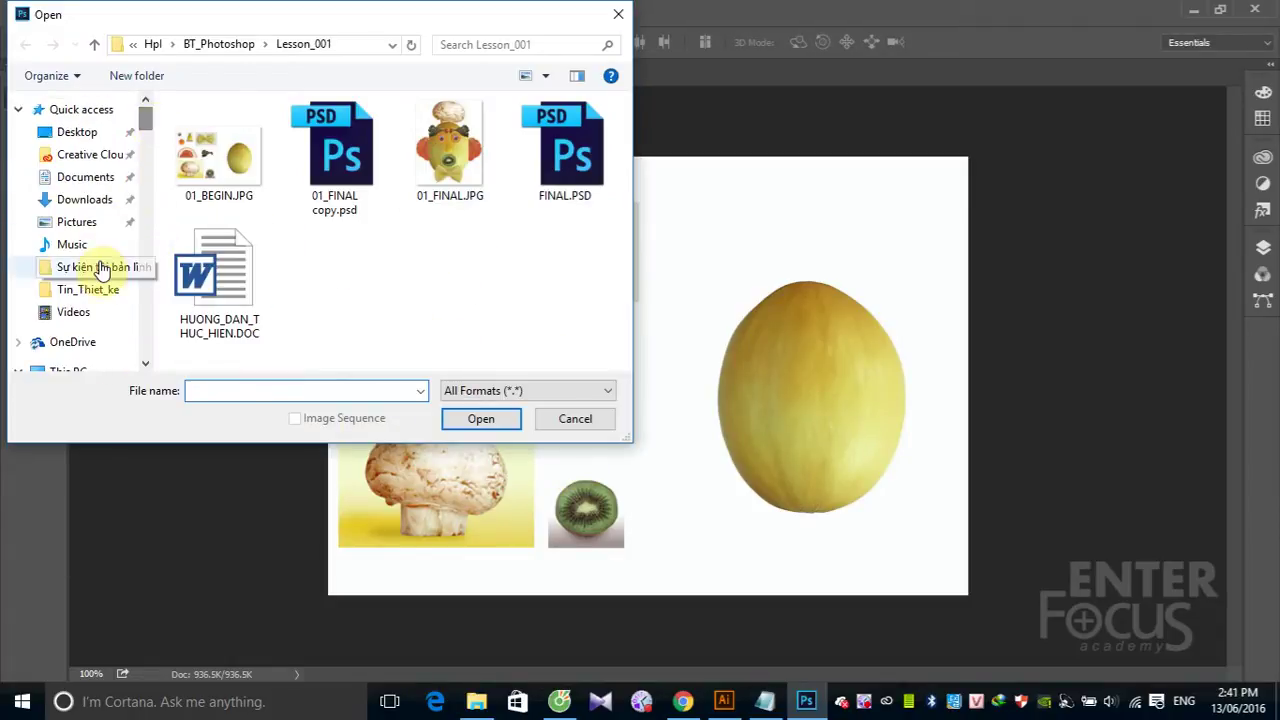
scroll(90, 195, down, 1)
scroll(95, 315, down, 1)
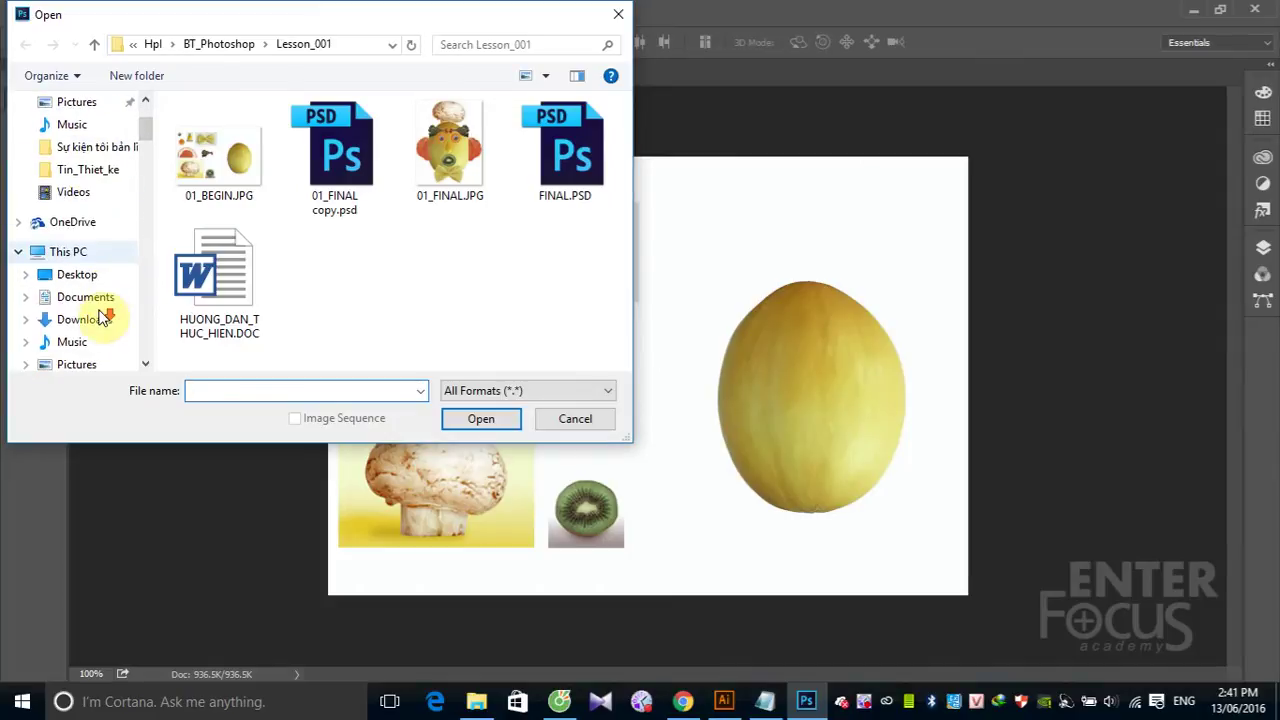
scroll(100, 315, down, 2)
click(82, 342)
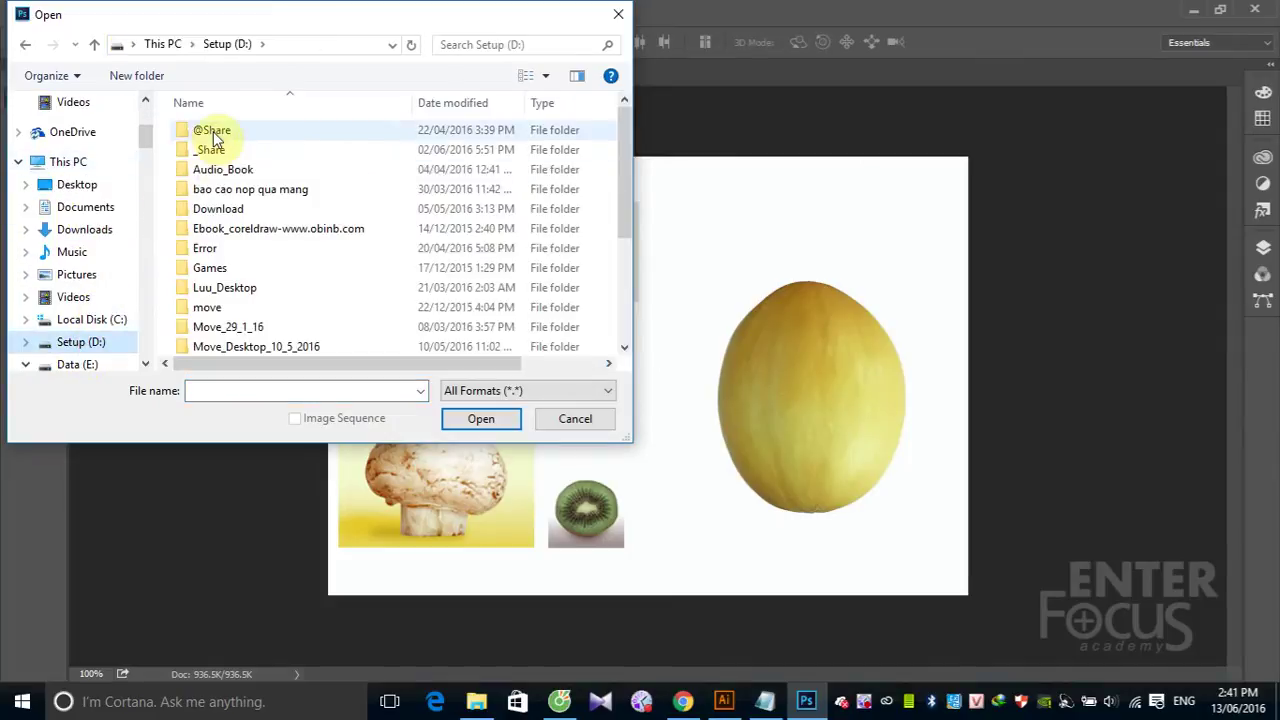
click(213, 131)
double_click(213, 131)
click(530, 270)
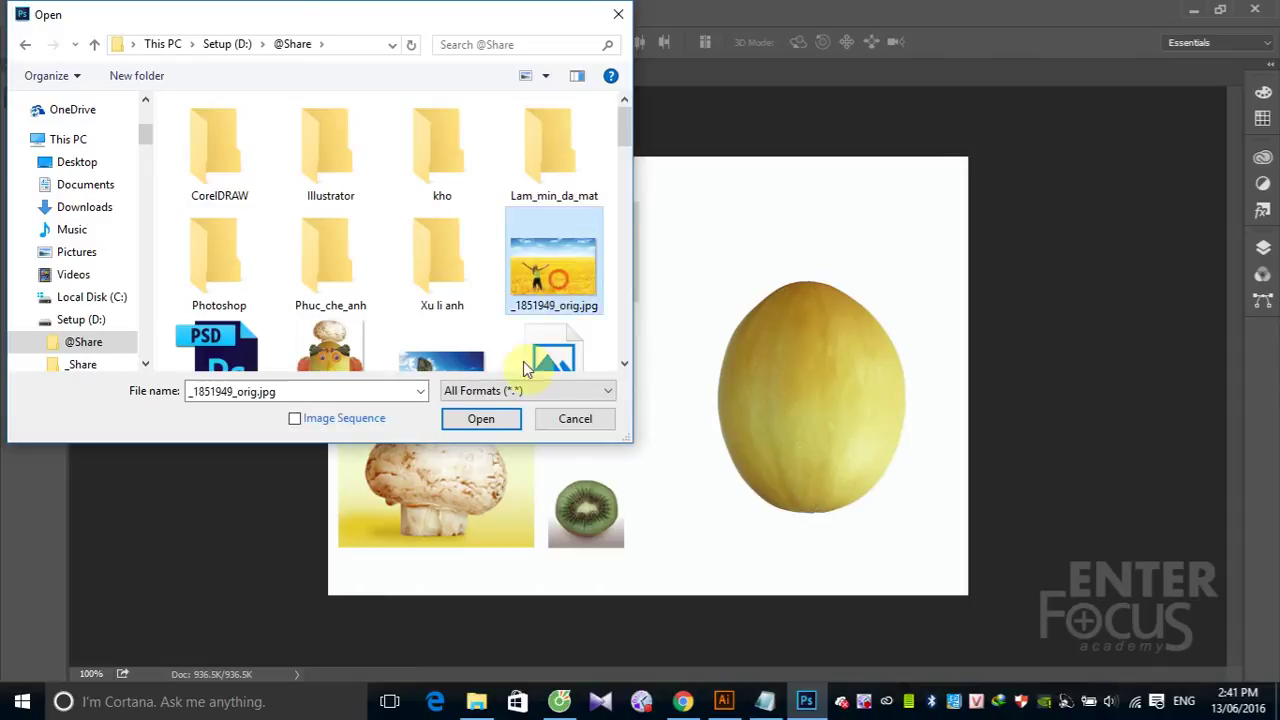
click(481, 420)
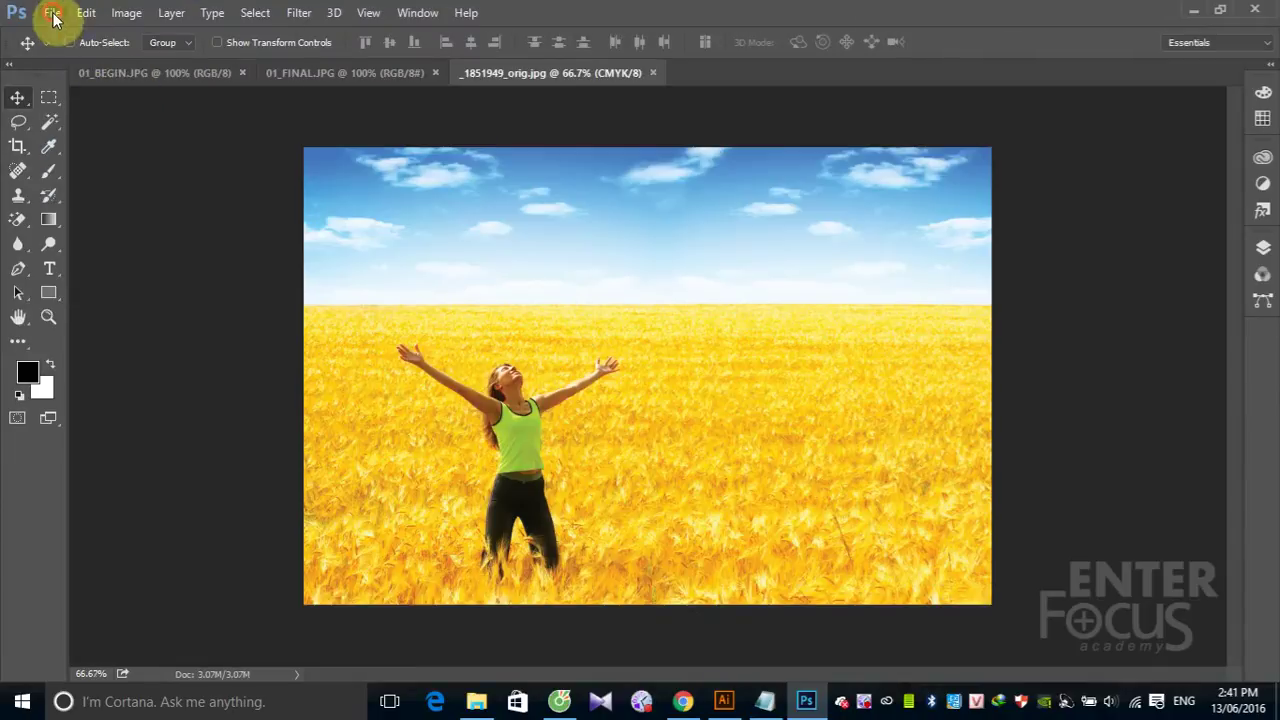
Open clouds.jpg from the same folder as a new document
click(52, 12)
click(77, 50)
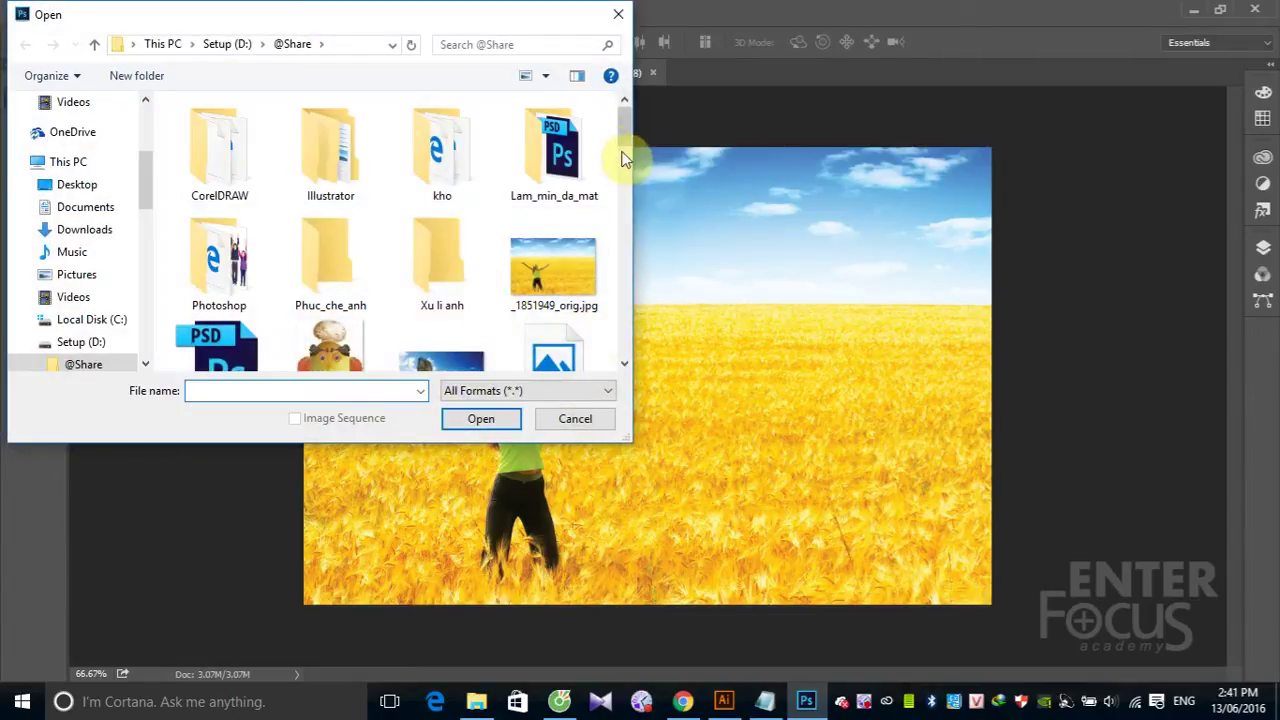
drag(623, 130, 634, 172)
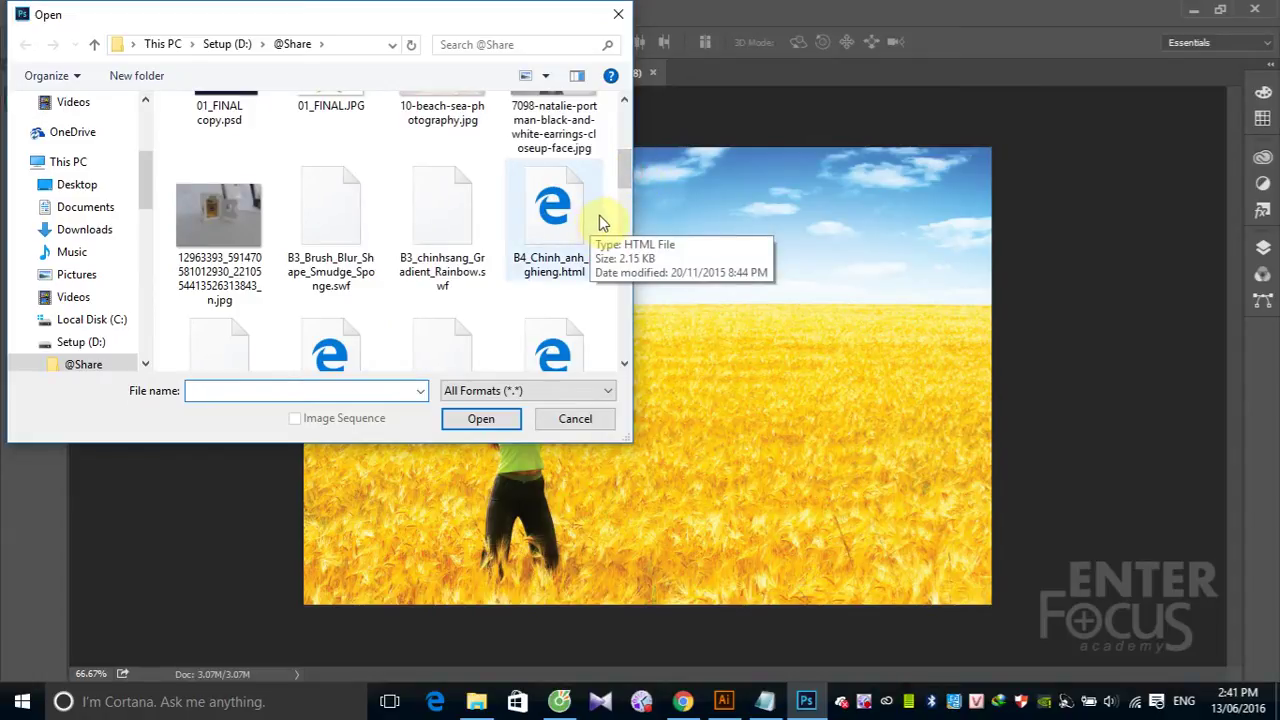
mouse_move(623, 159)
mouse_down()
mouse_move(631, 239)
mouse_move(631, 224)
mouse_up()
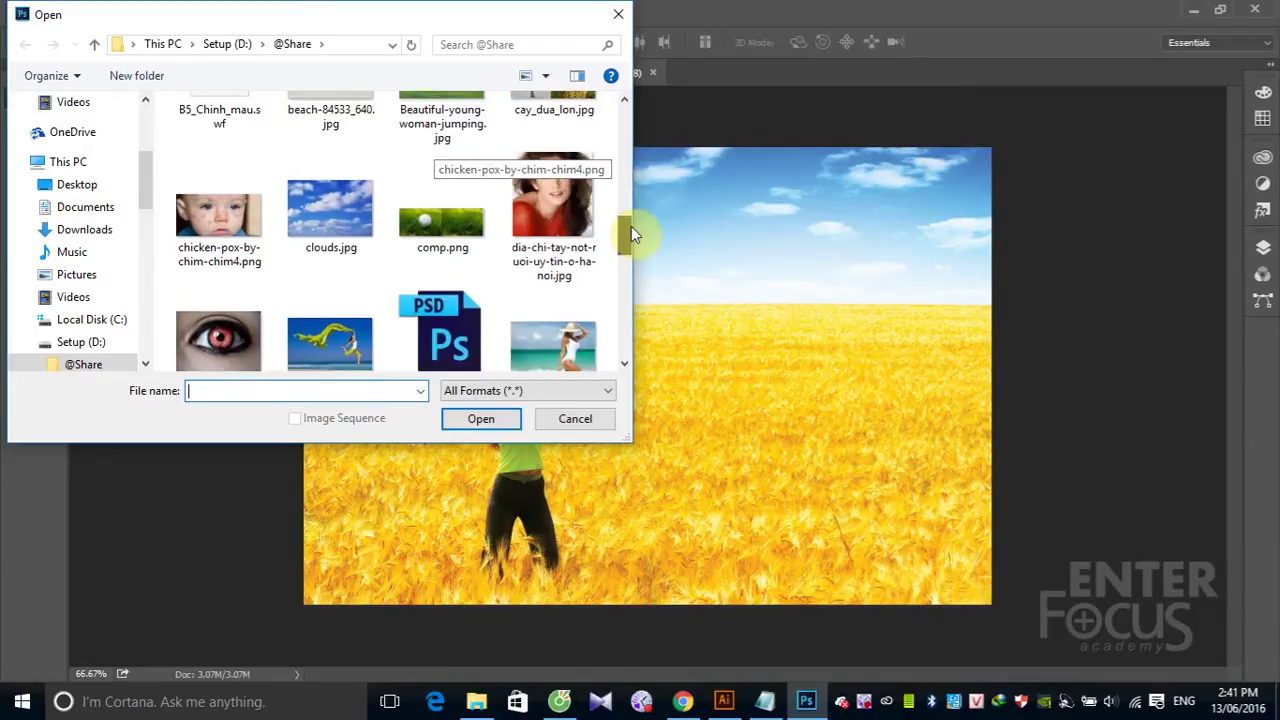
click(326, 243)
click(483, 418)
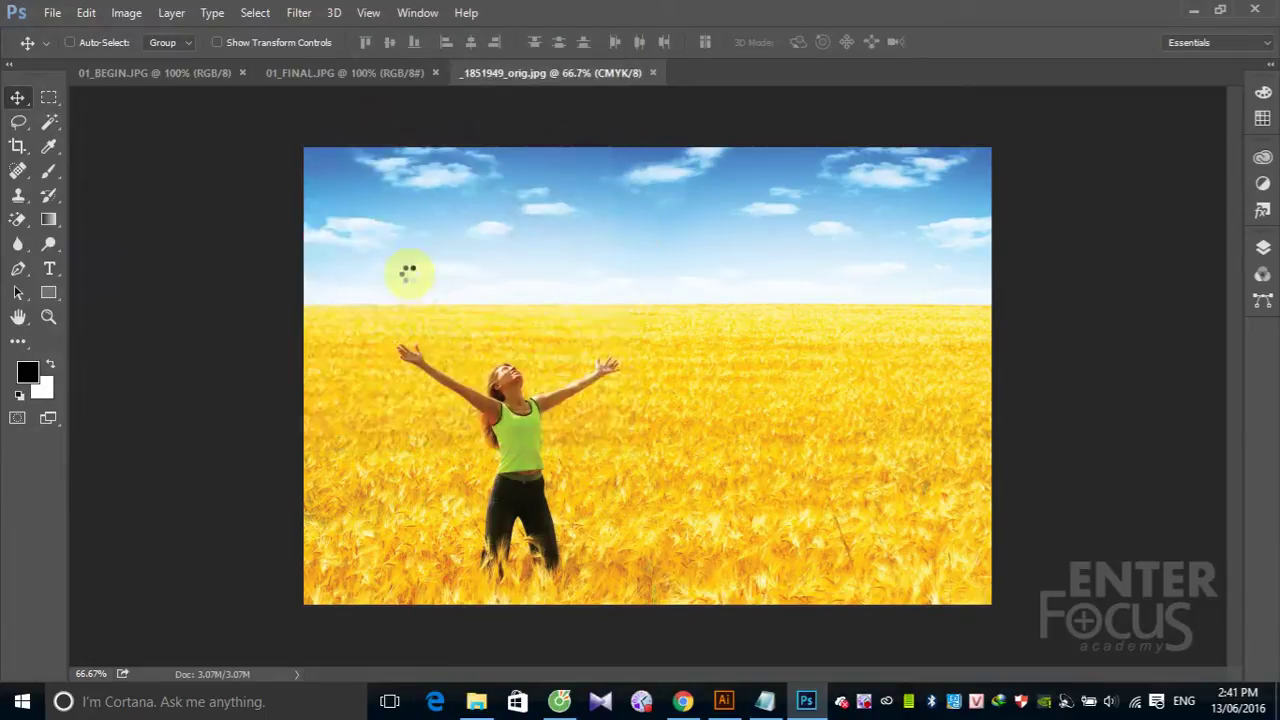
Open 10-beach-sea-photography.jpg as another document
click(52, 13)
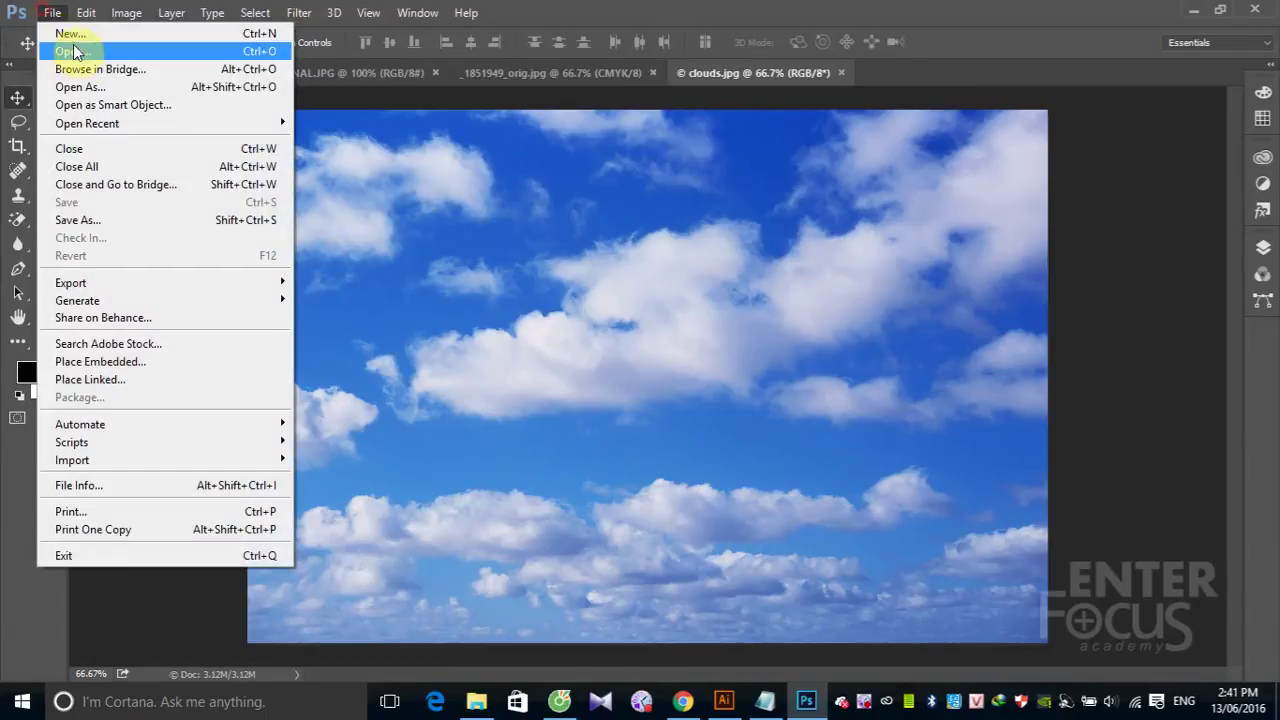
click(80, 51)
drag(626, 122, 627, 150)
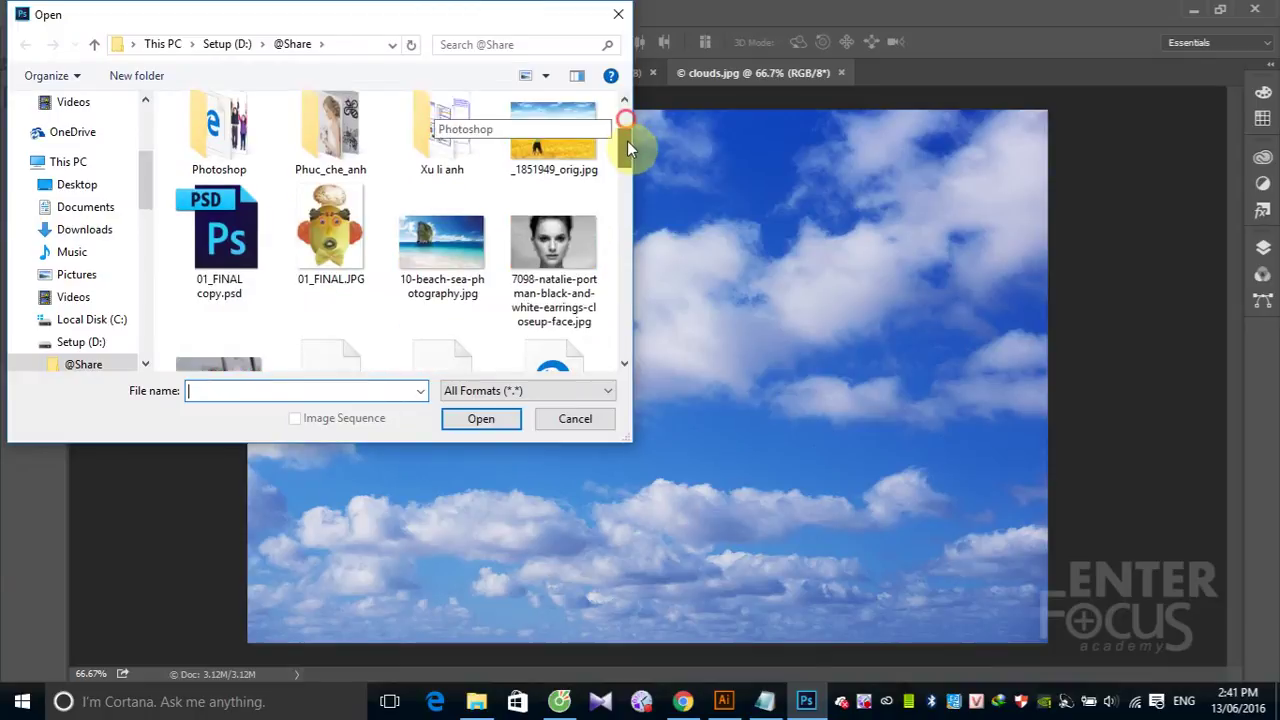
click(434, 157)
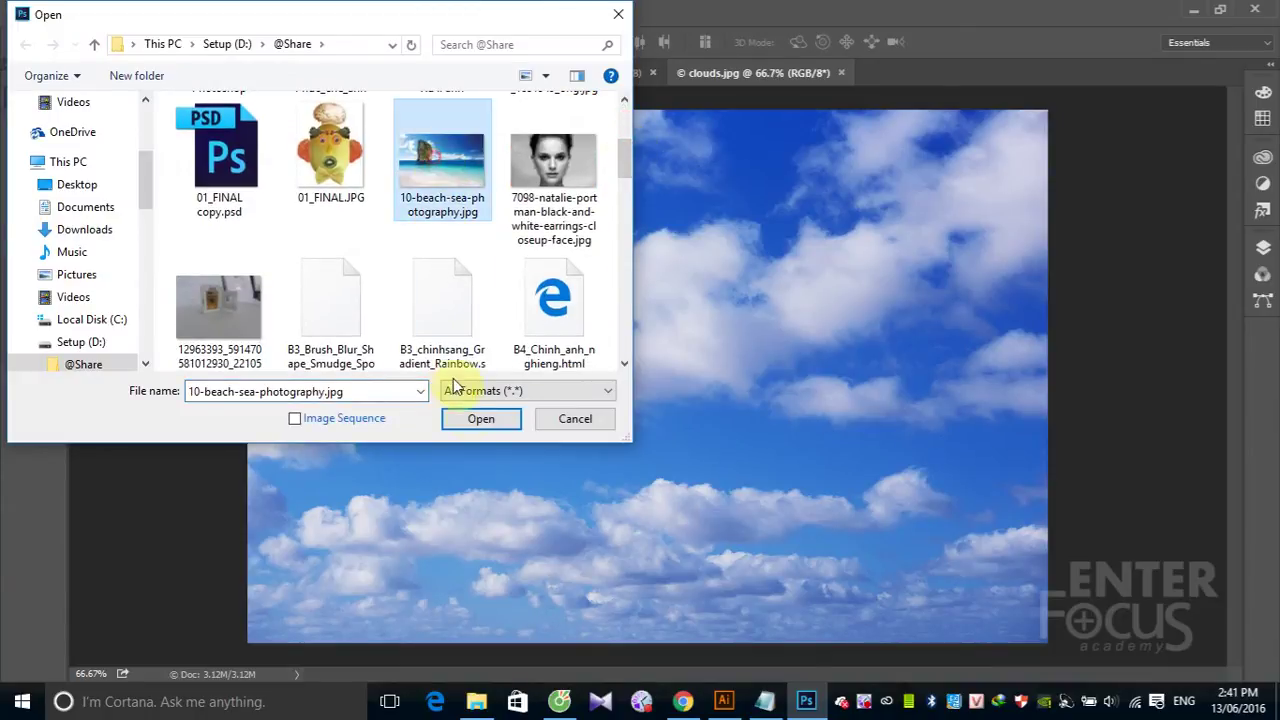
click(469, 421)
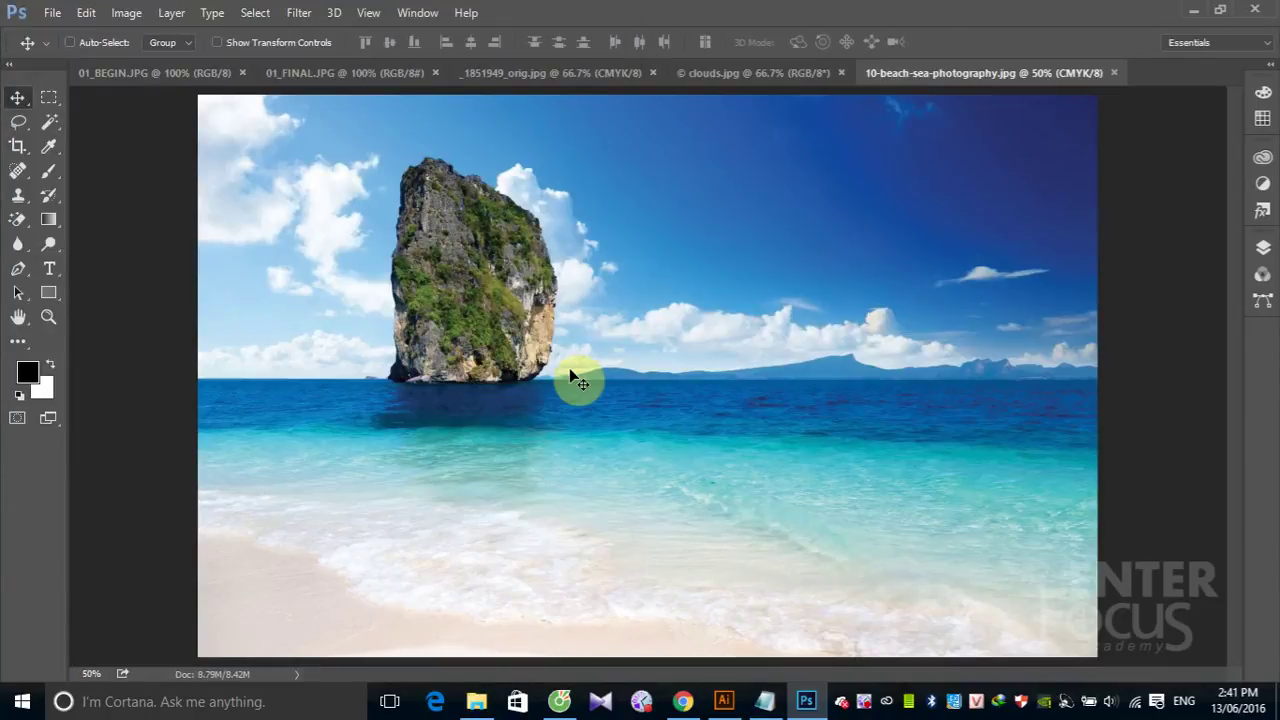
Cycle through the clouds, wheat-field, beach and 01_FINAL.JPG tabs, ending on 01_BEGIN.JPG
click(764, 84)
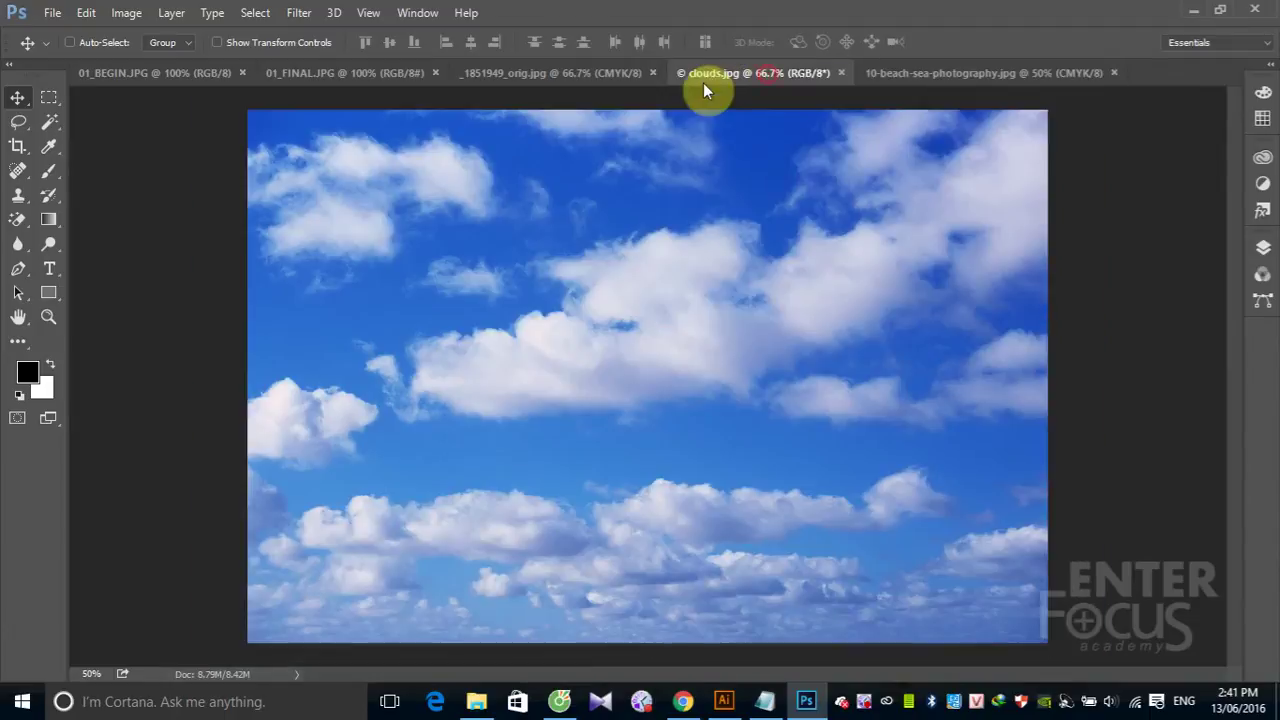
click(538, 67)
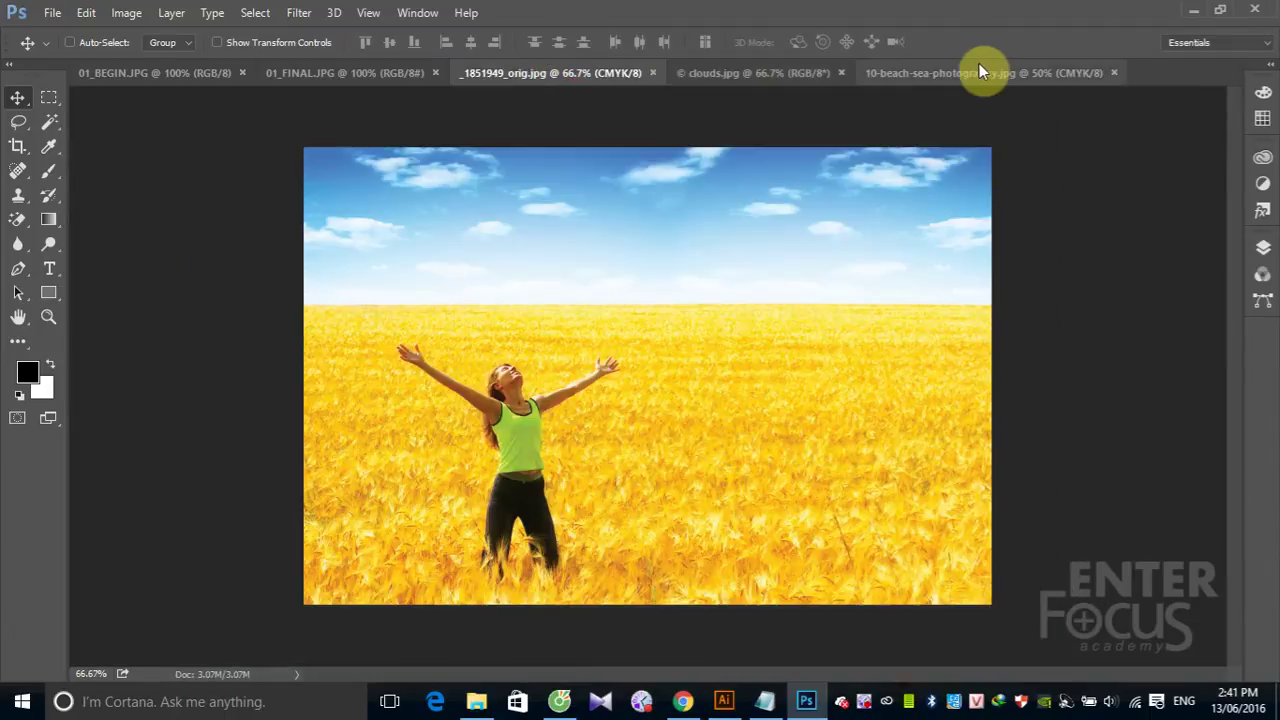
click(979, 70)
click(771, 70)
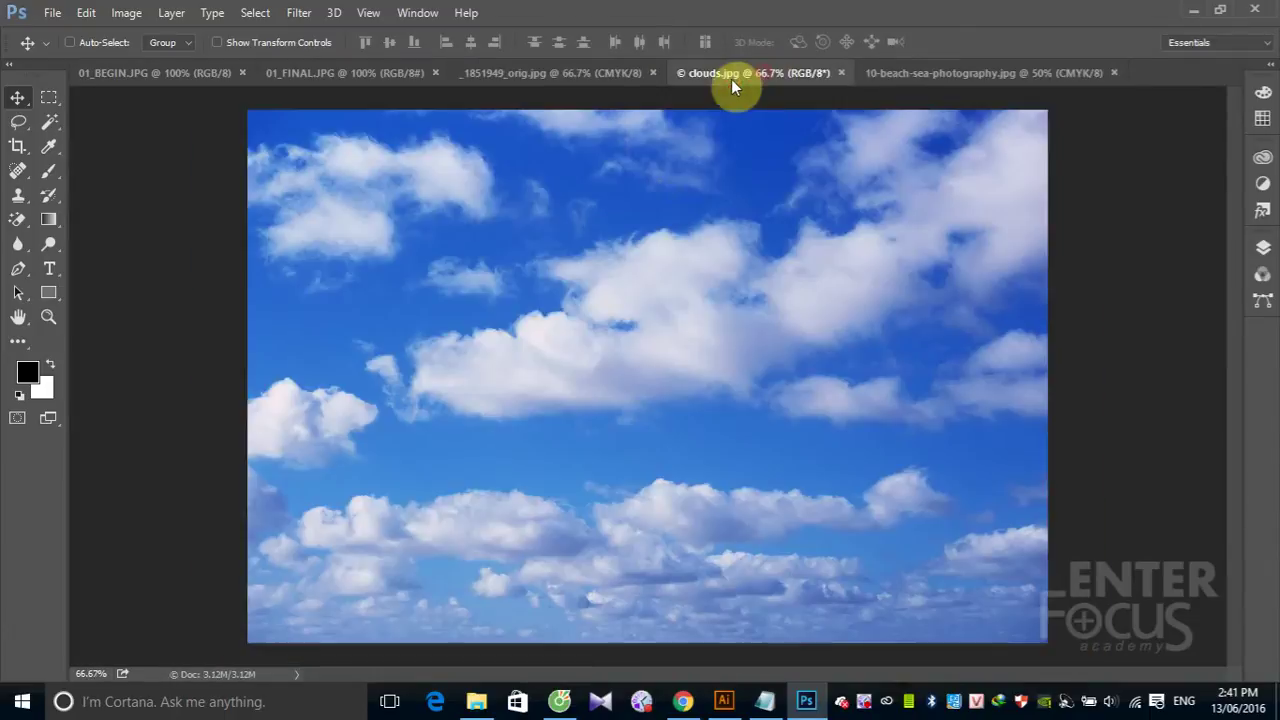
click(565, 78)
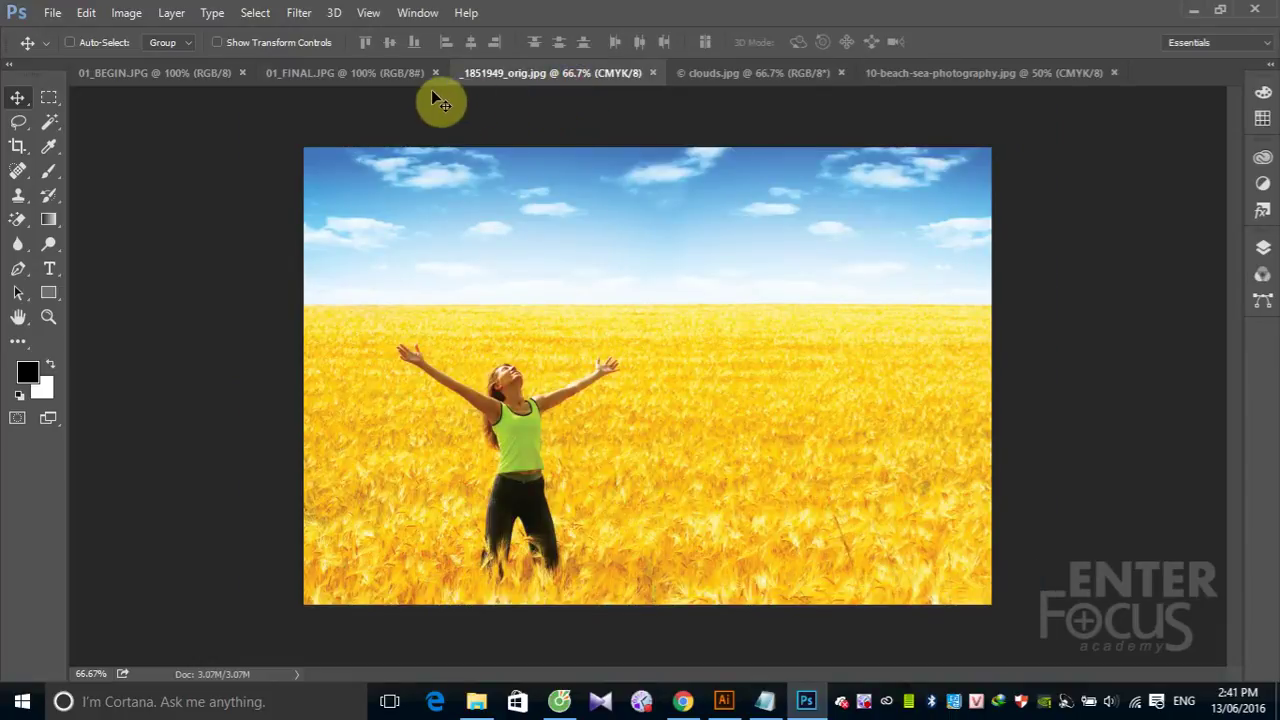
click(381, 72)
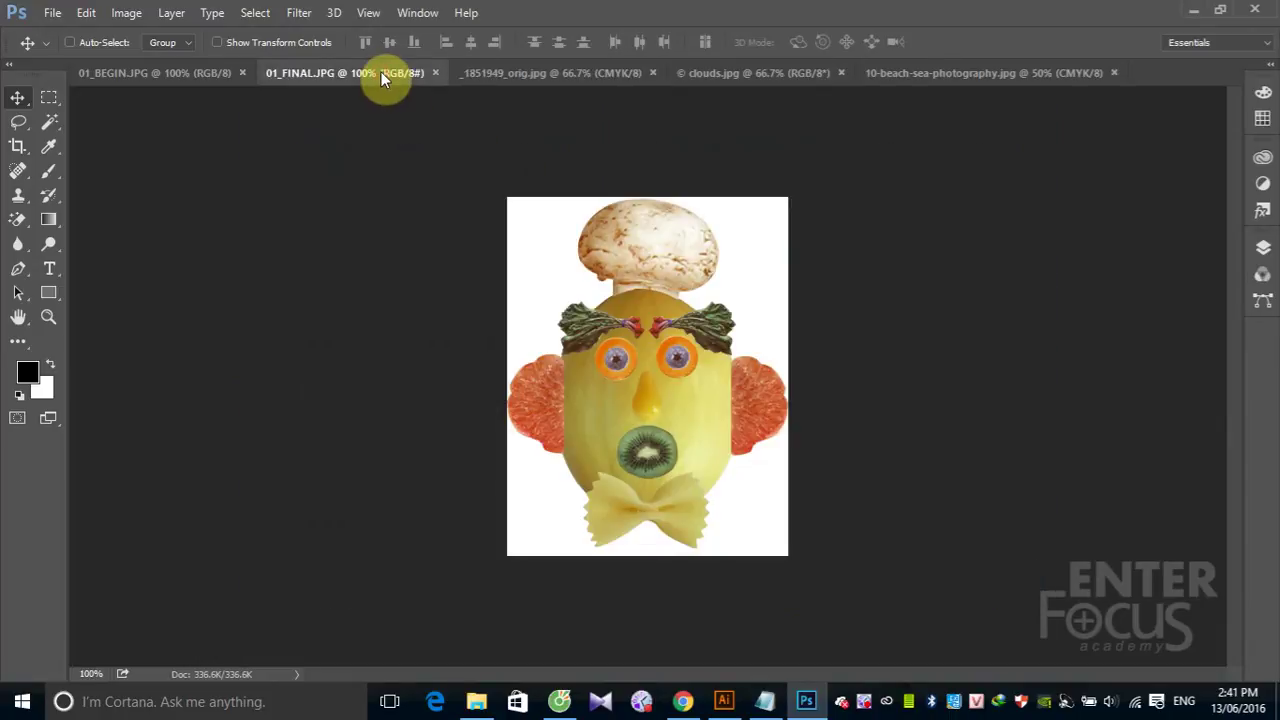
click(168, 74)
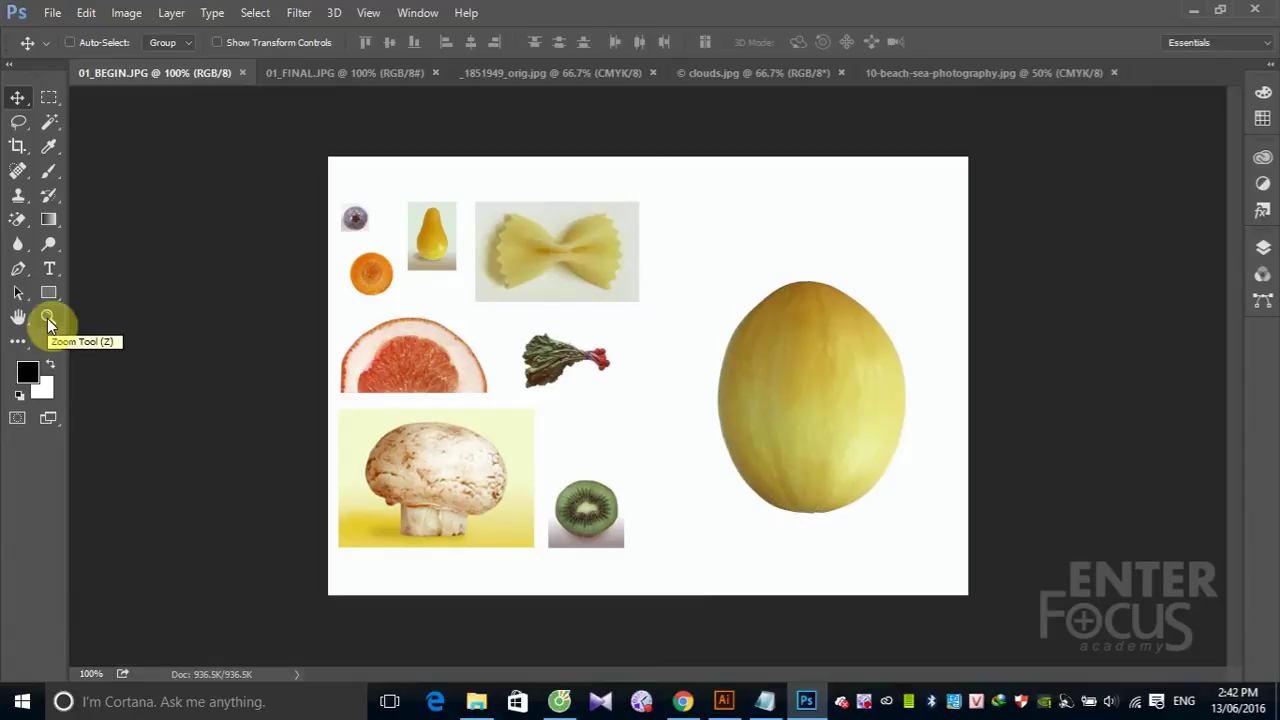
With the Zoom tool, magnify the pasta bow's edge to 3200% until pixels show
click(47, 318)
click(47, 318)
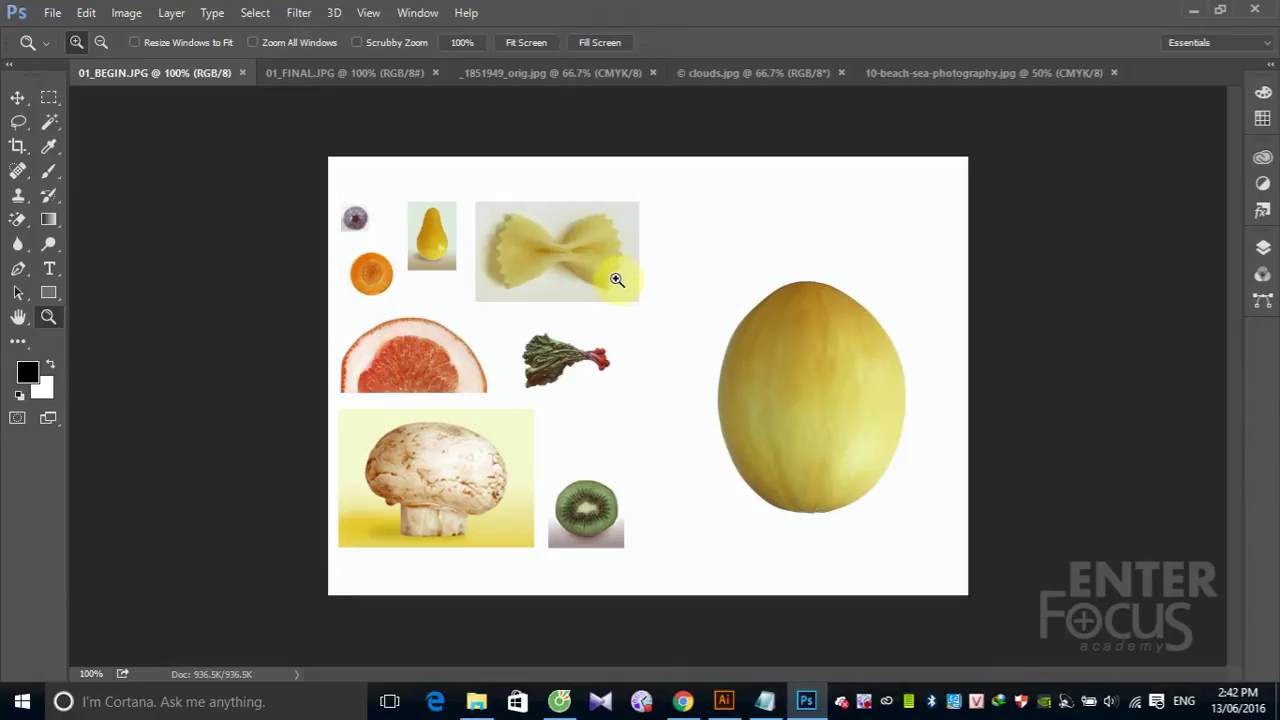
click(560, 253)
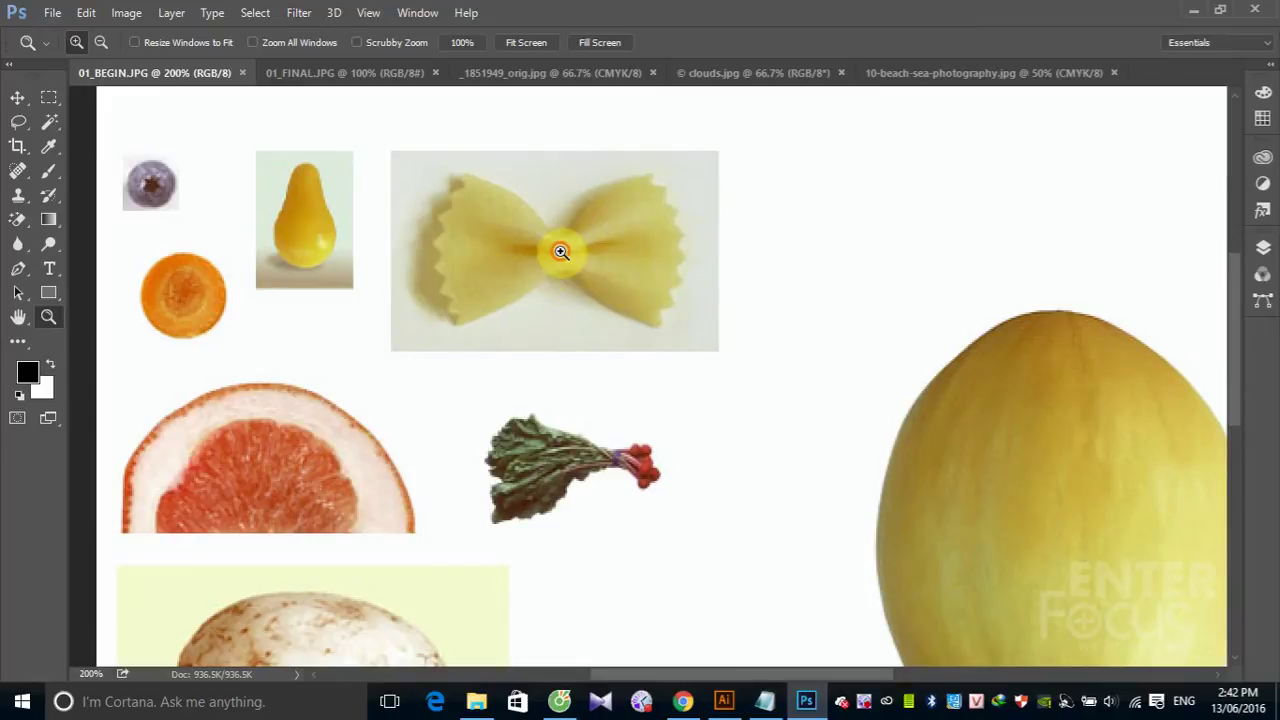
click(562, 251)
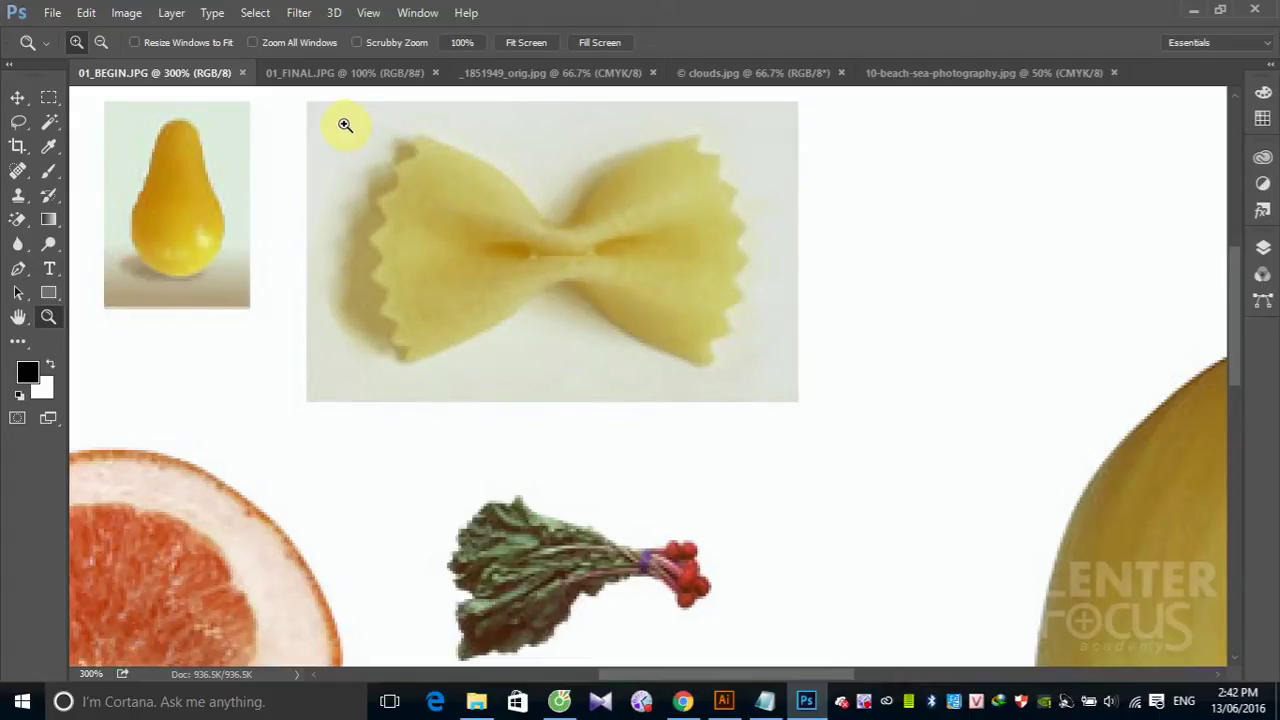
drag(345, 125, 481, 225)
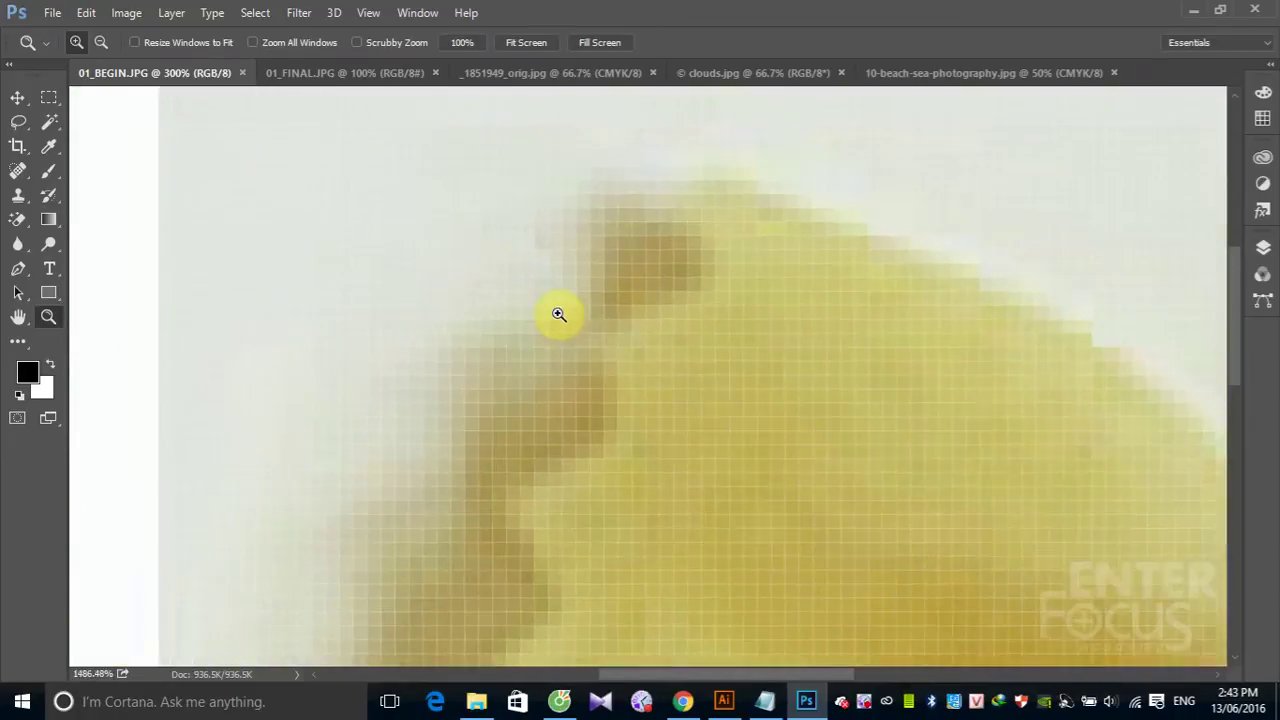
mouse_move(481, 225)
mouse_down()
mouse_move(412, 208)
mouse_move(397, 186)
mouse_up()
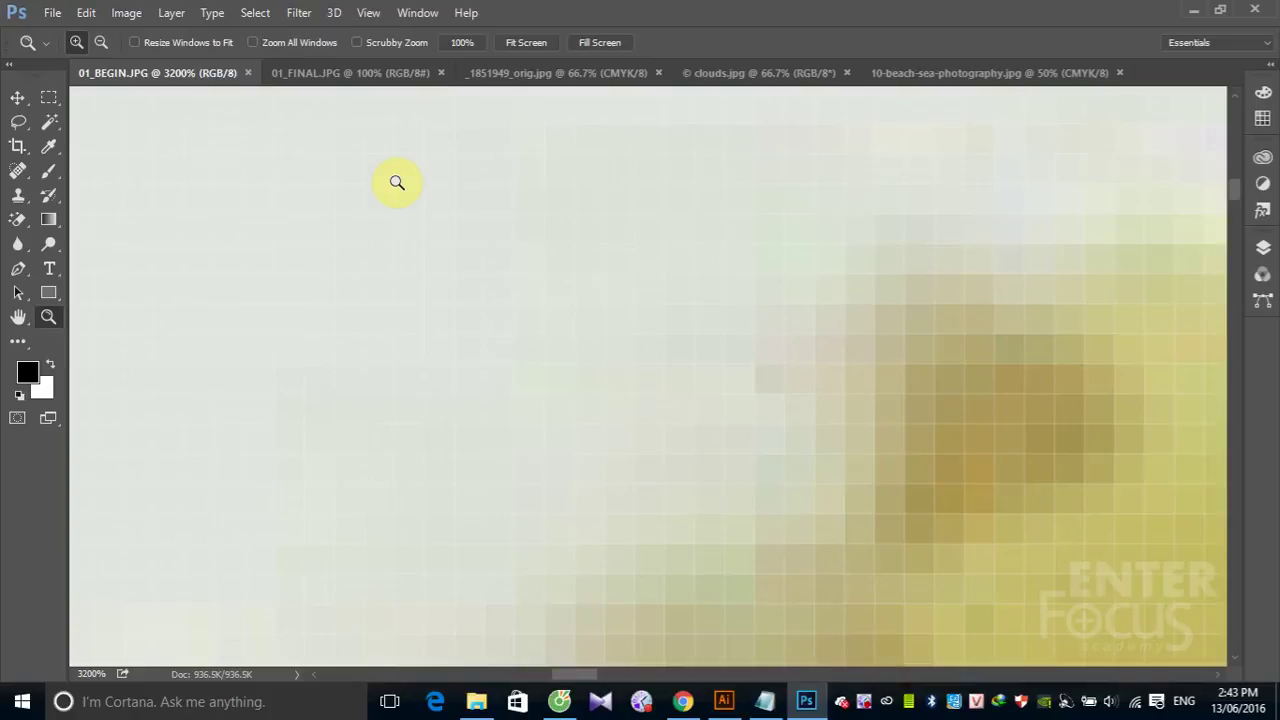
Return the fruit-pieces image to 100% view with Ctrl+1
click(431, 274)
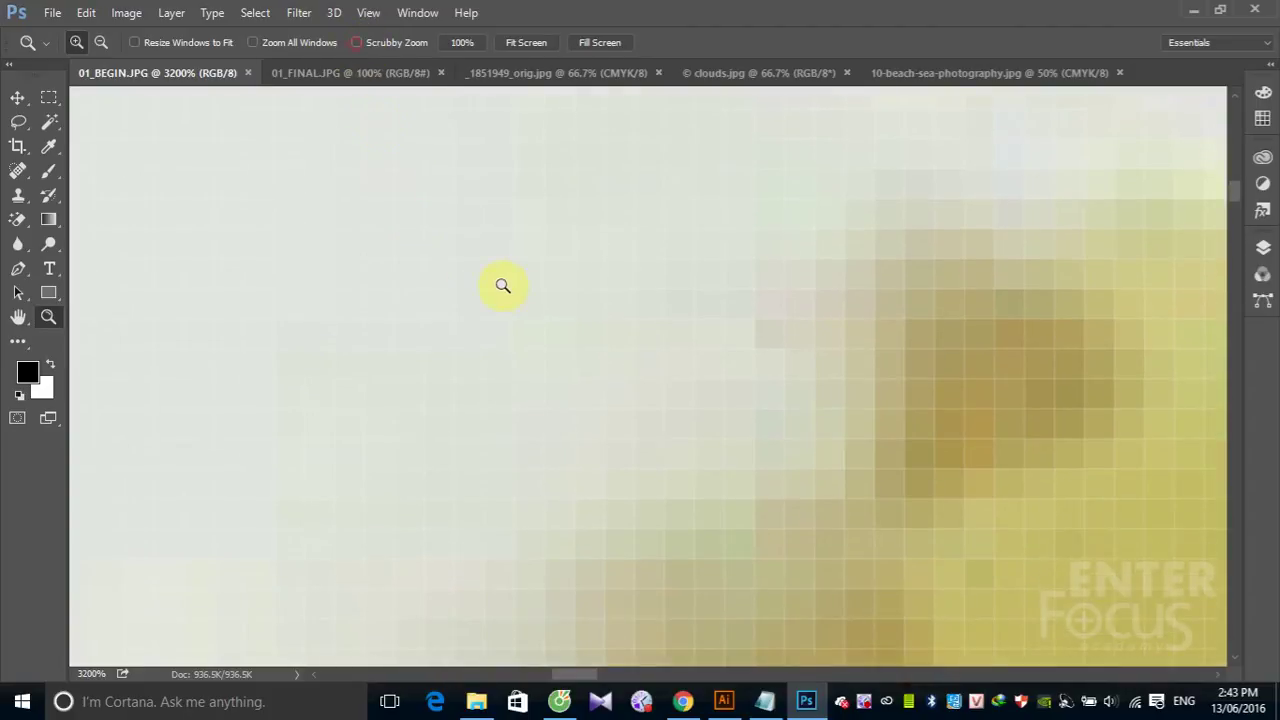
scroll(508, 287, down, 1)
scroll(508, 287, down, 1)
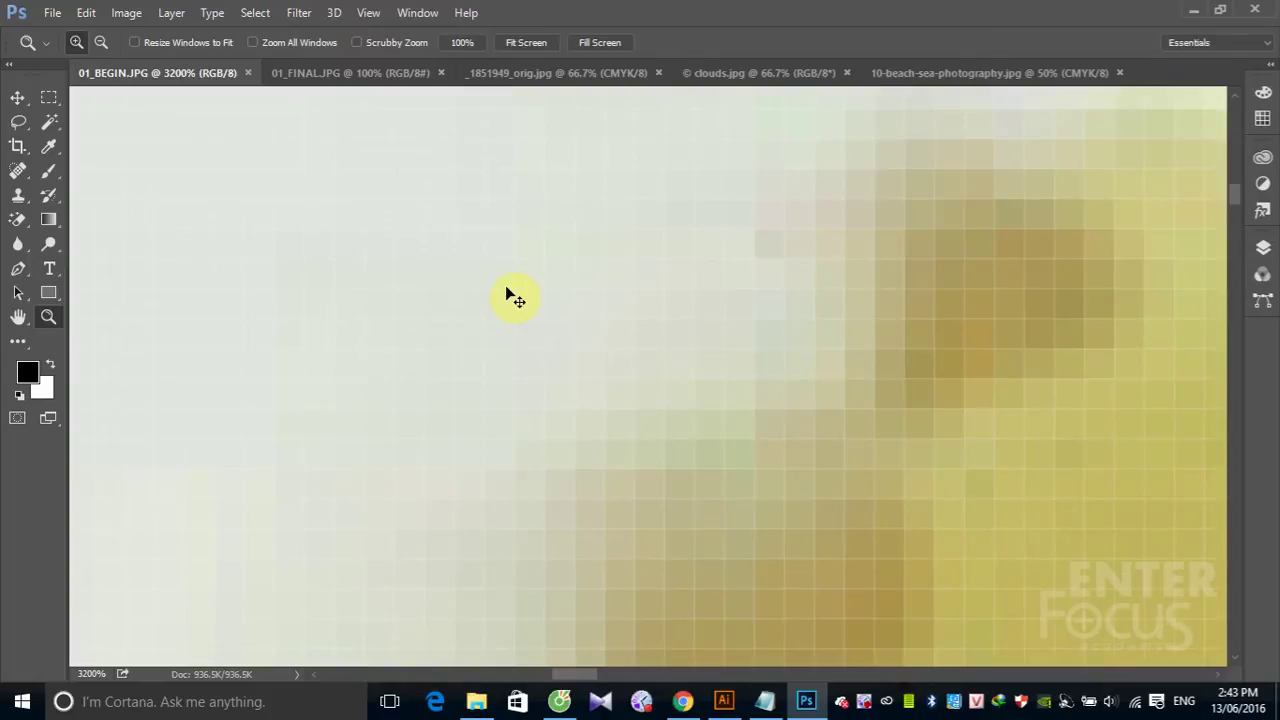
key(ctrl+1)
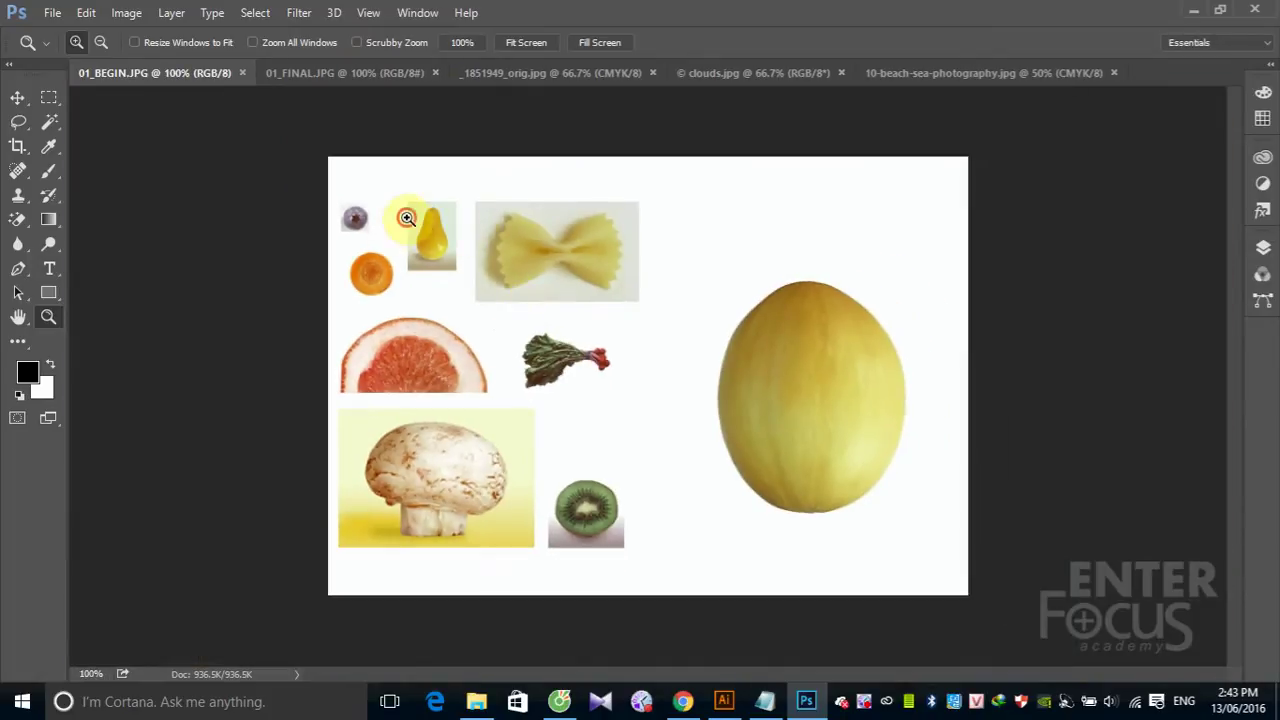
Marquee-zoom onto the pasta, enable Scrubby Zoom, and drag to zoom in and out
drag(409, 215, 680, 352)
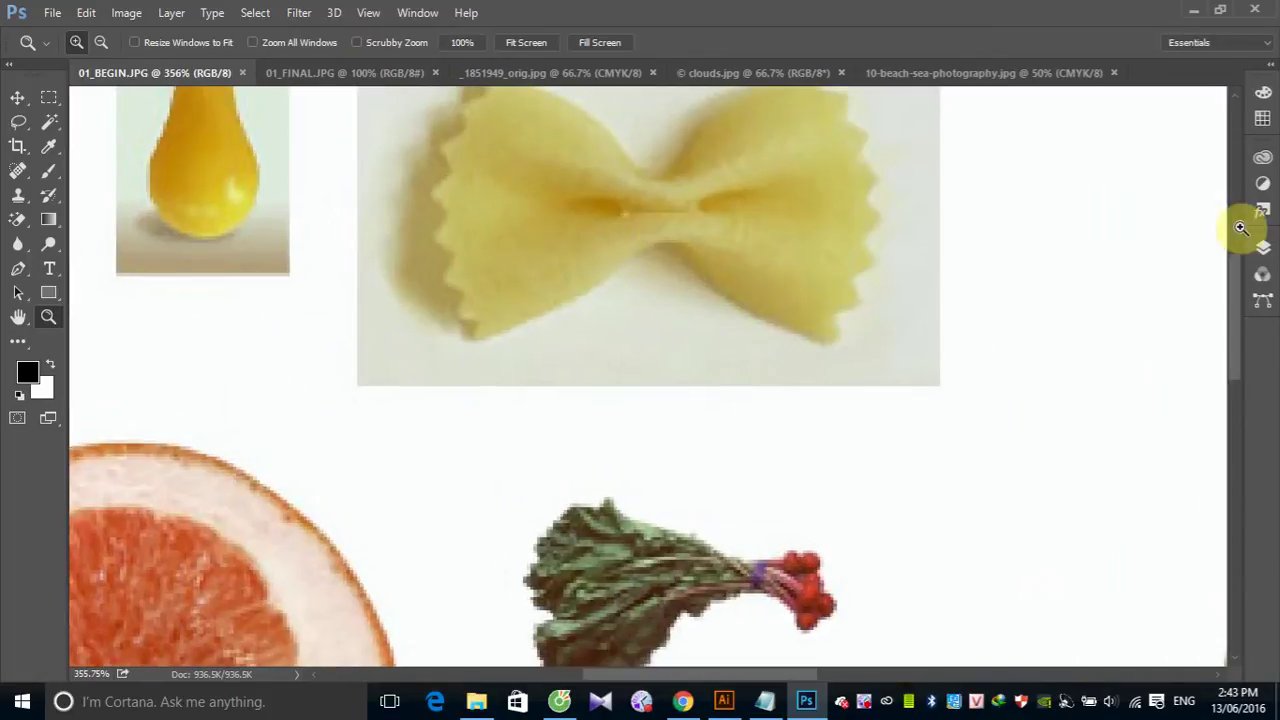
mouse_move(1229, 282)
mouse_down()
mouse_move(1230, 223)
mouse_move(1230, 252)
mouse_up()
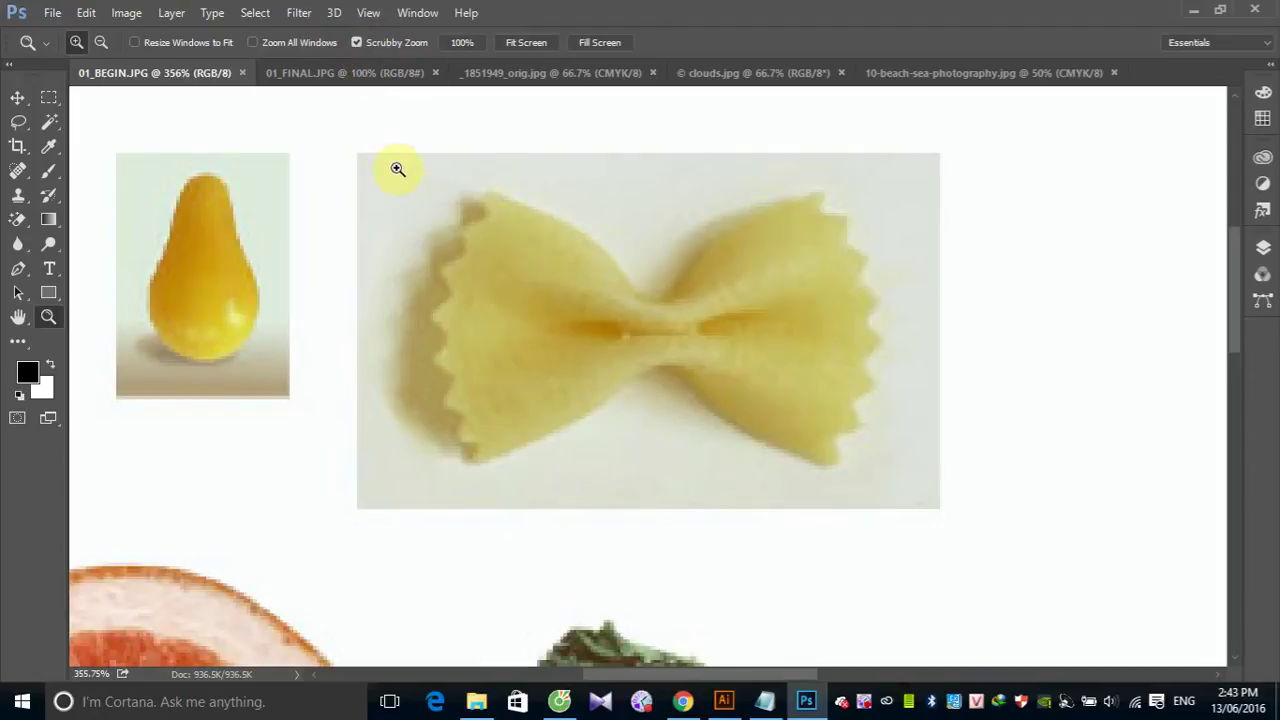
mouse_move(386, 157)
mouse_down()
mouse_move(441, 172)
mouse_move(389, 167)
mouse_up()
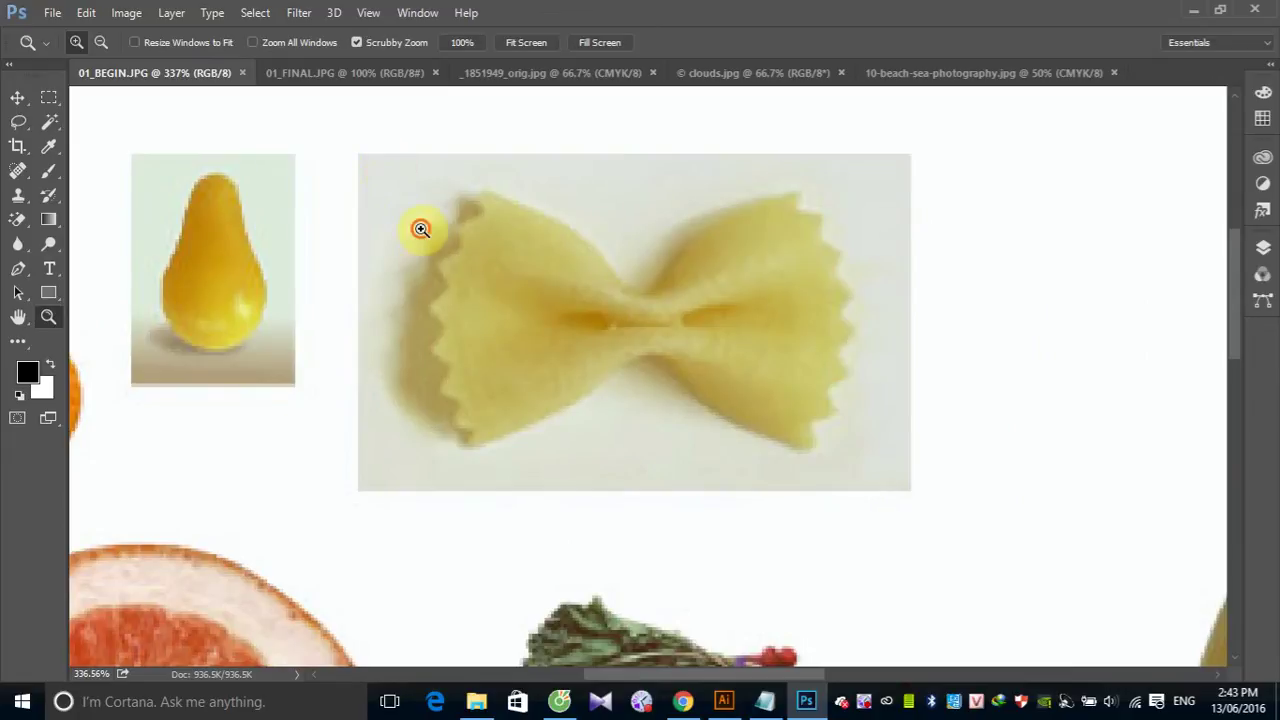
mouse_move(420, 229)
mouse_down()
mouse_move(433, 223)
mouse_move(411, 173)
mouse_up()
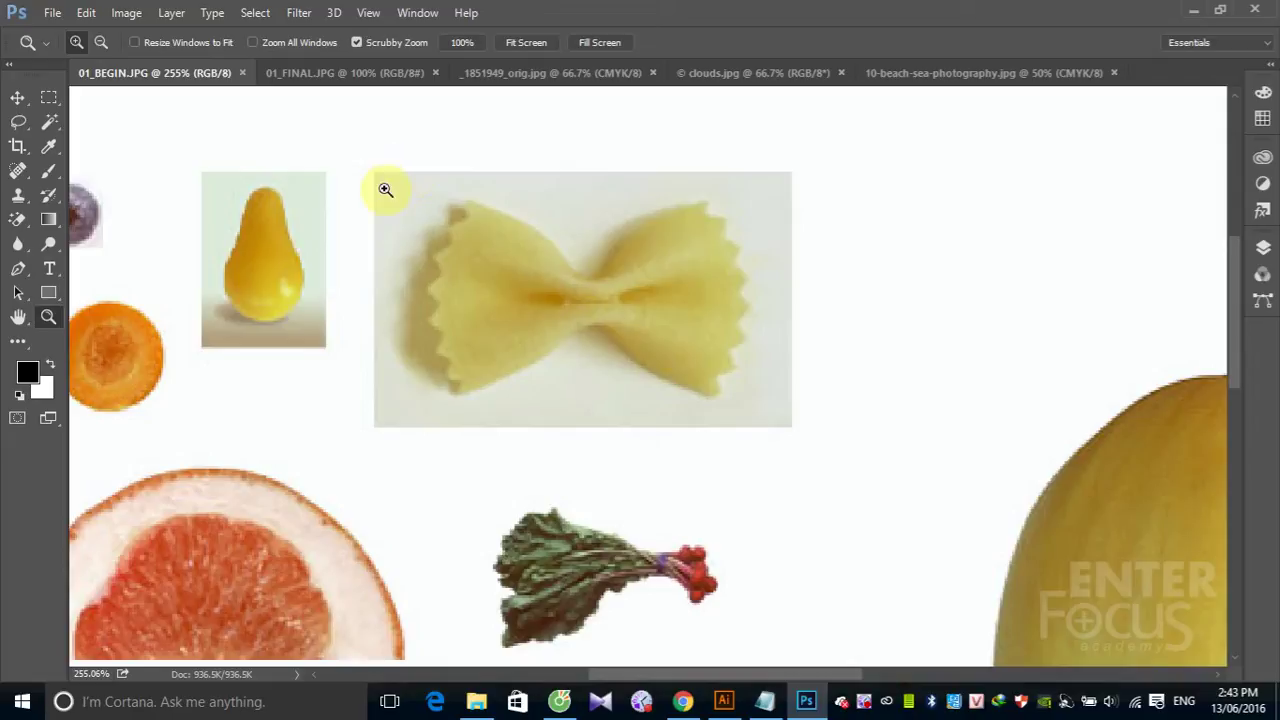
mouse_move(429, 214)
mouse_down()
mouse_move(545, 369)
mouse_move(409, 217)
mouse_move(524, 349)
mouse_move(391, 223)
mouse_up()
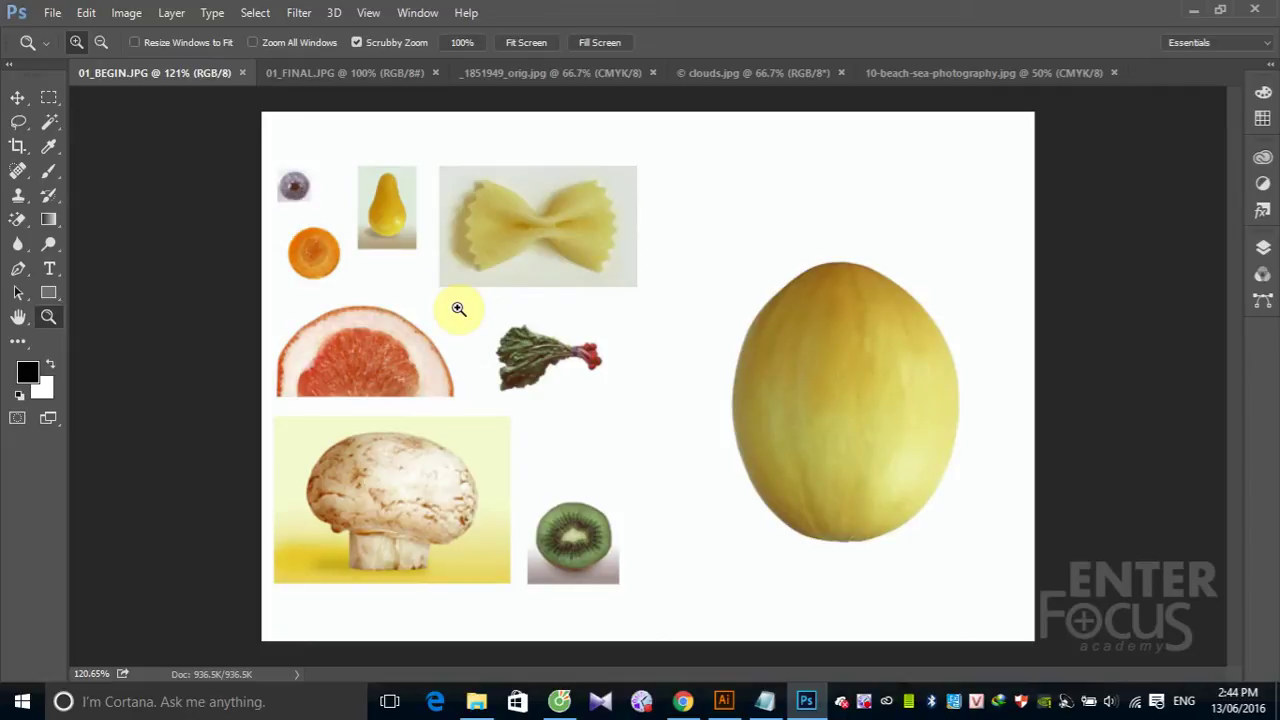
Turn Scrubby Zoom off and marquee-zoom so the bow-tie pasta fills the window at about 563%
click(357, 43)
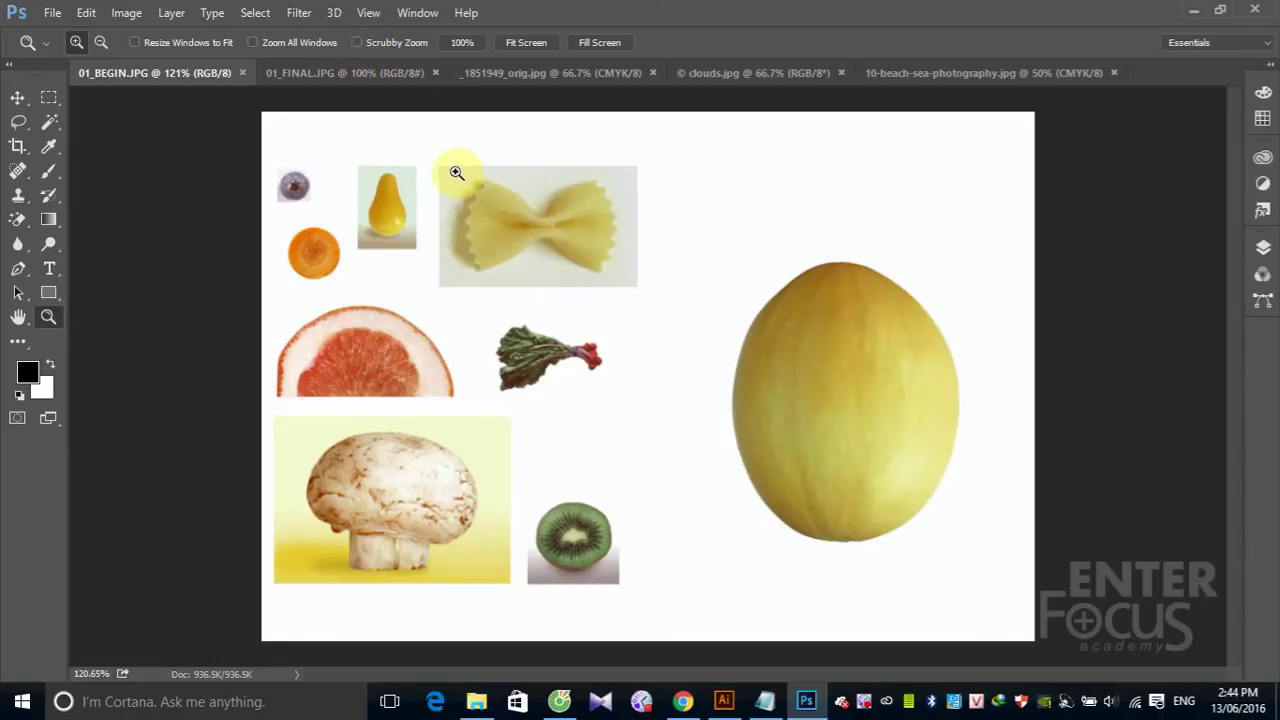
drag(456, 174, 454, 208)
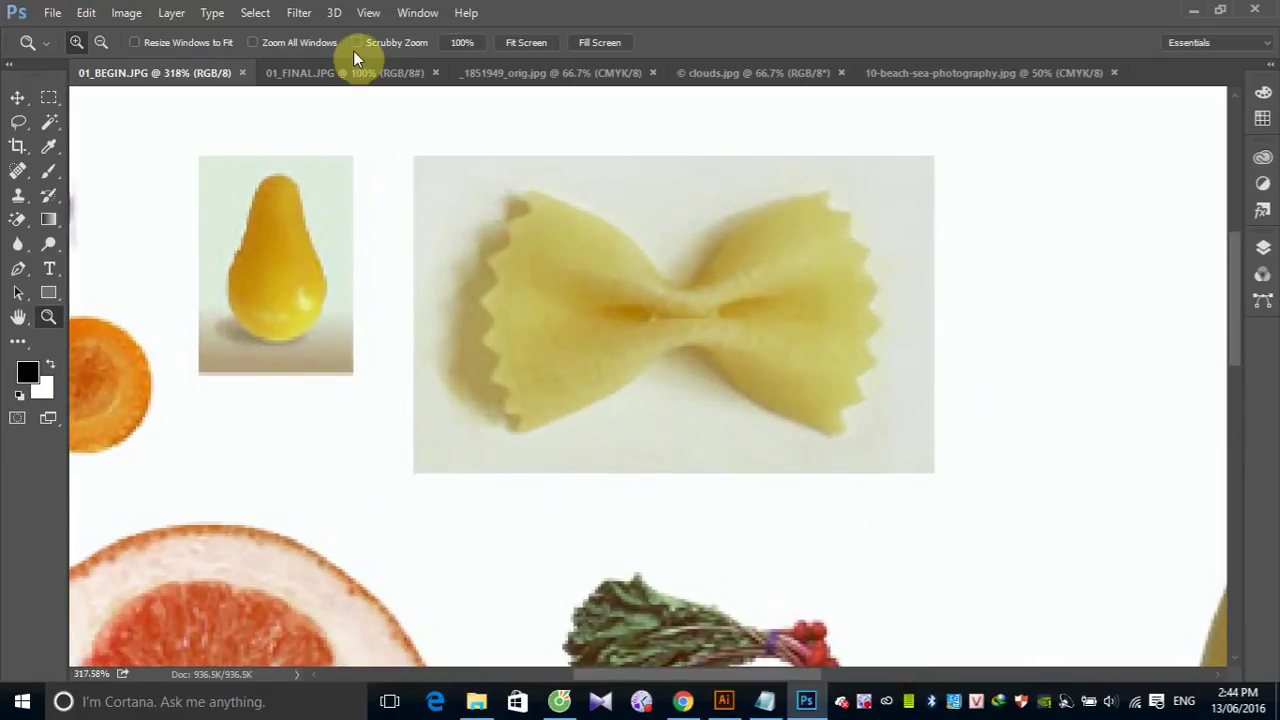
click(356, 44)
click(357, 43)
drag(466, 157, 950, 480)
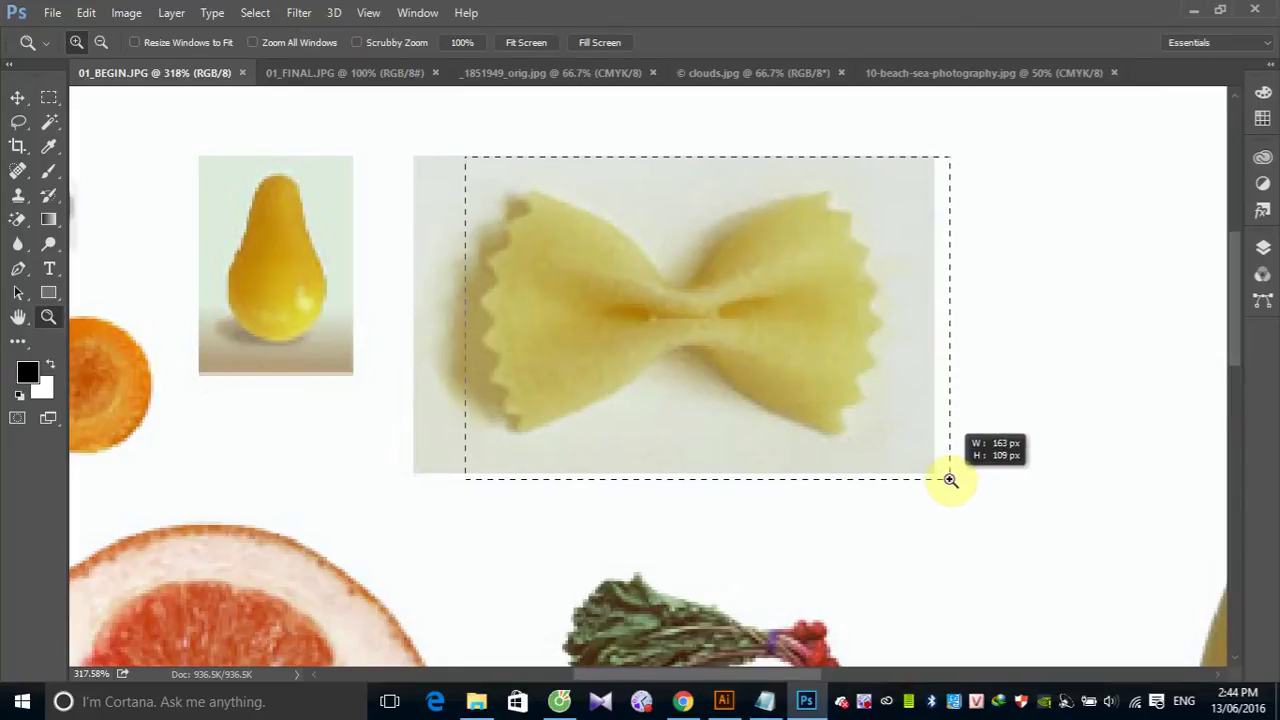
drag(950, 480, 949, 479)
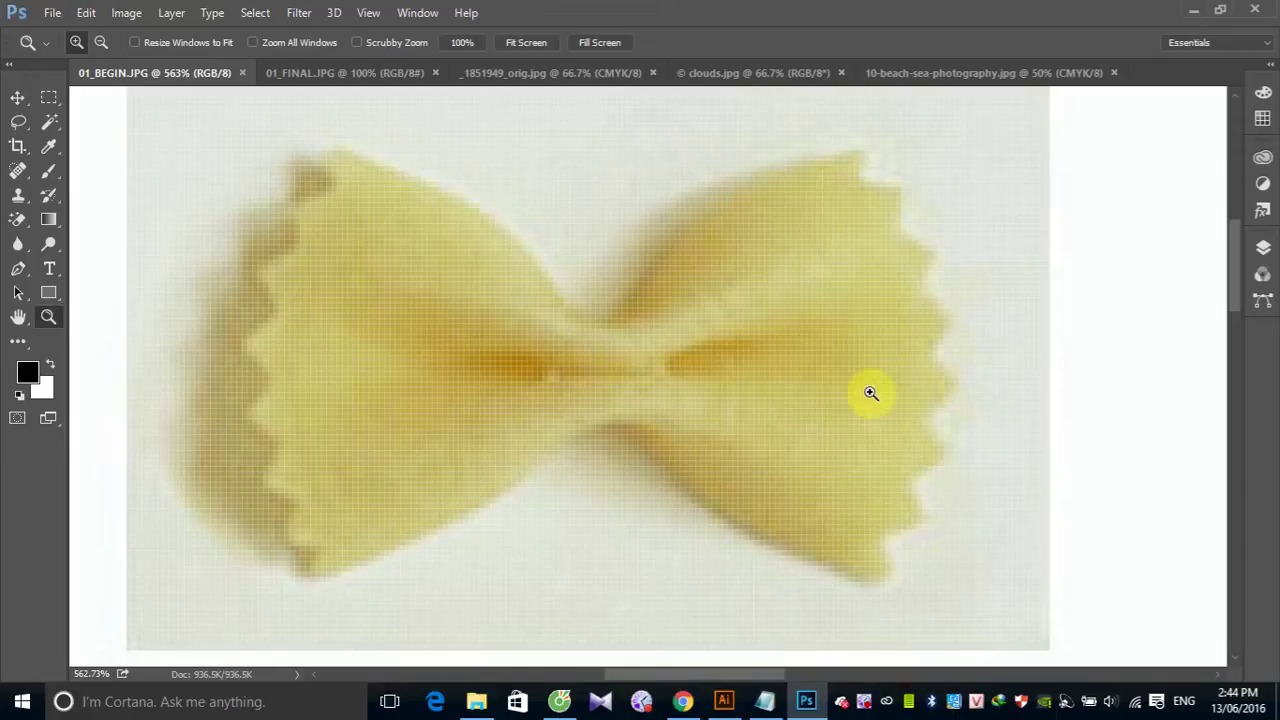
Alt-click with the Zoom tool to zoom out to 100%, then zoom in and out at the collage centre
click(22, 99)
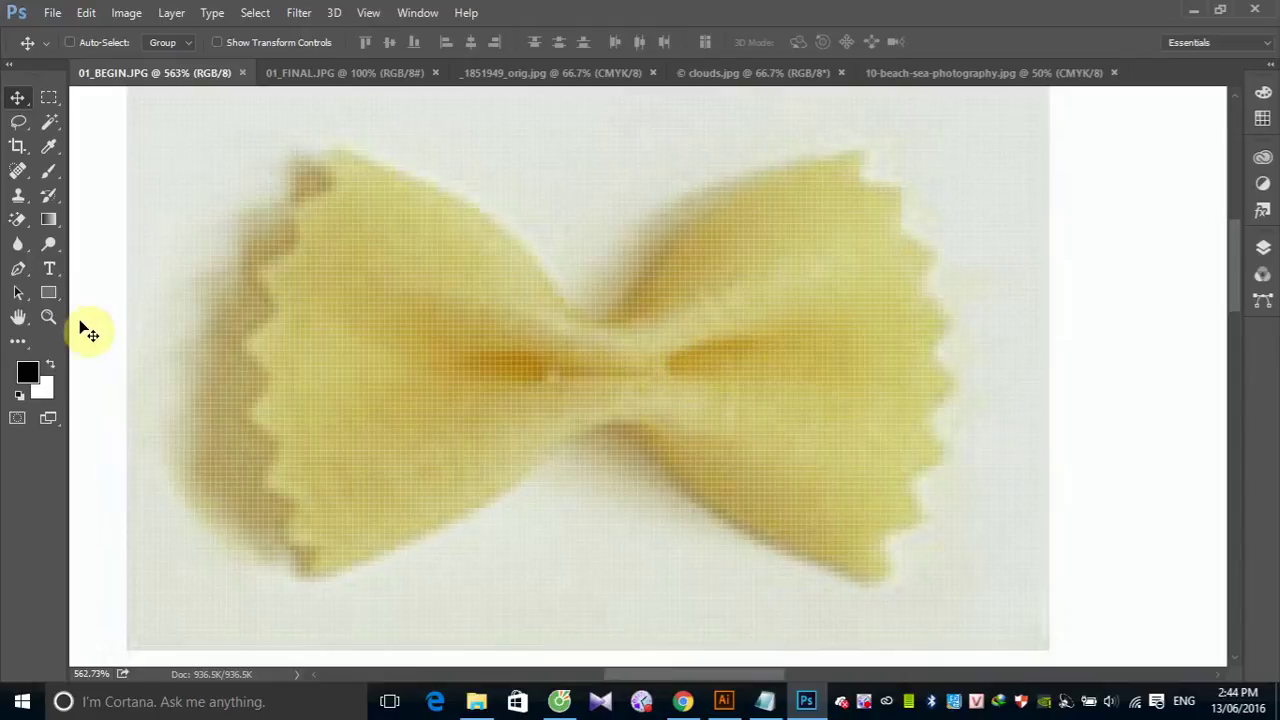
click(48, 317)
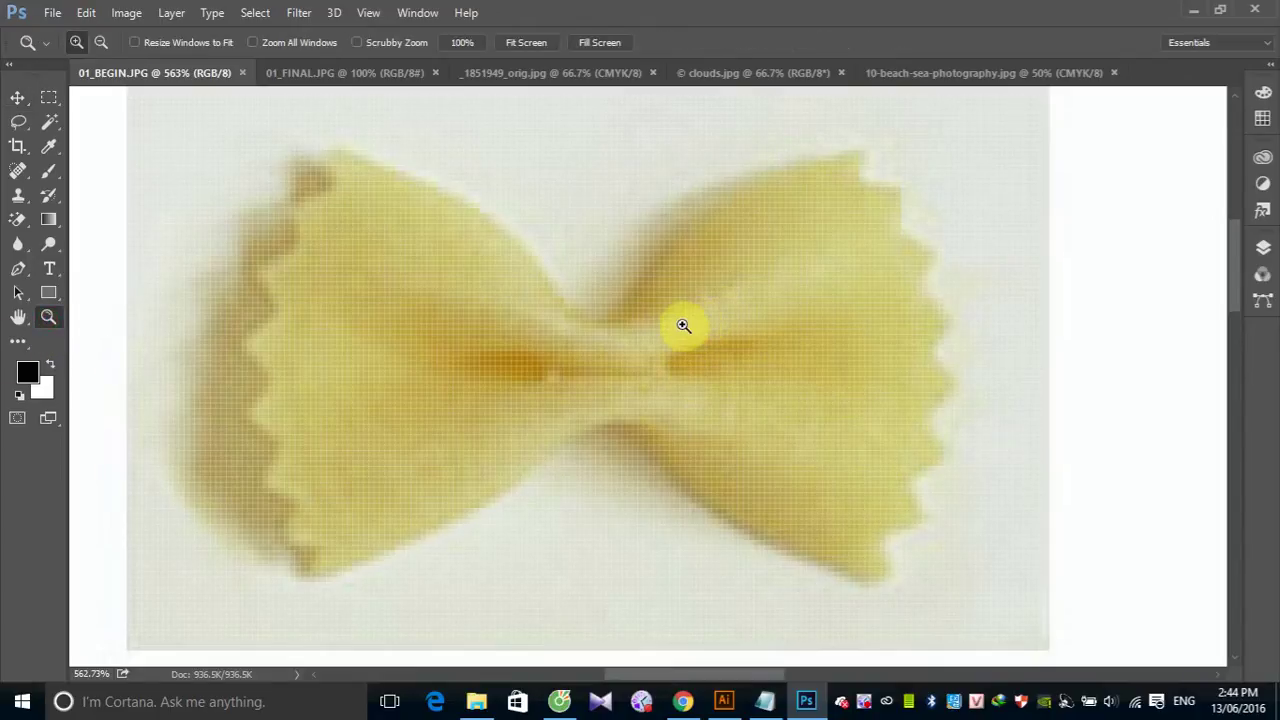
key(alt)
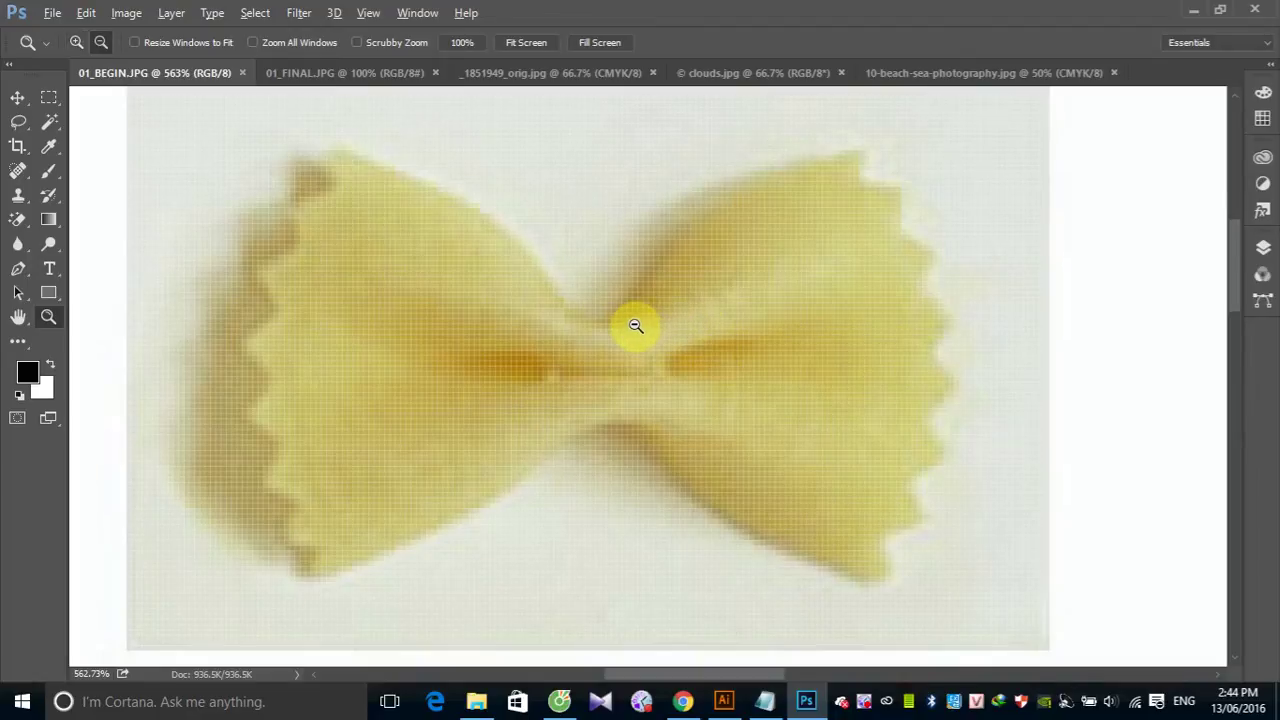
alt+click(635, 325)
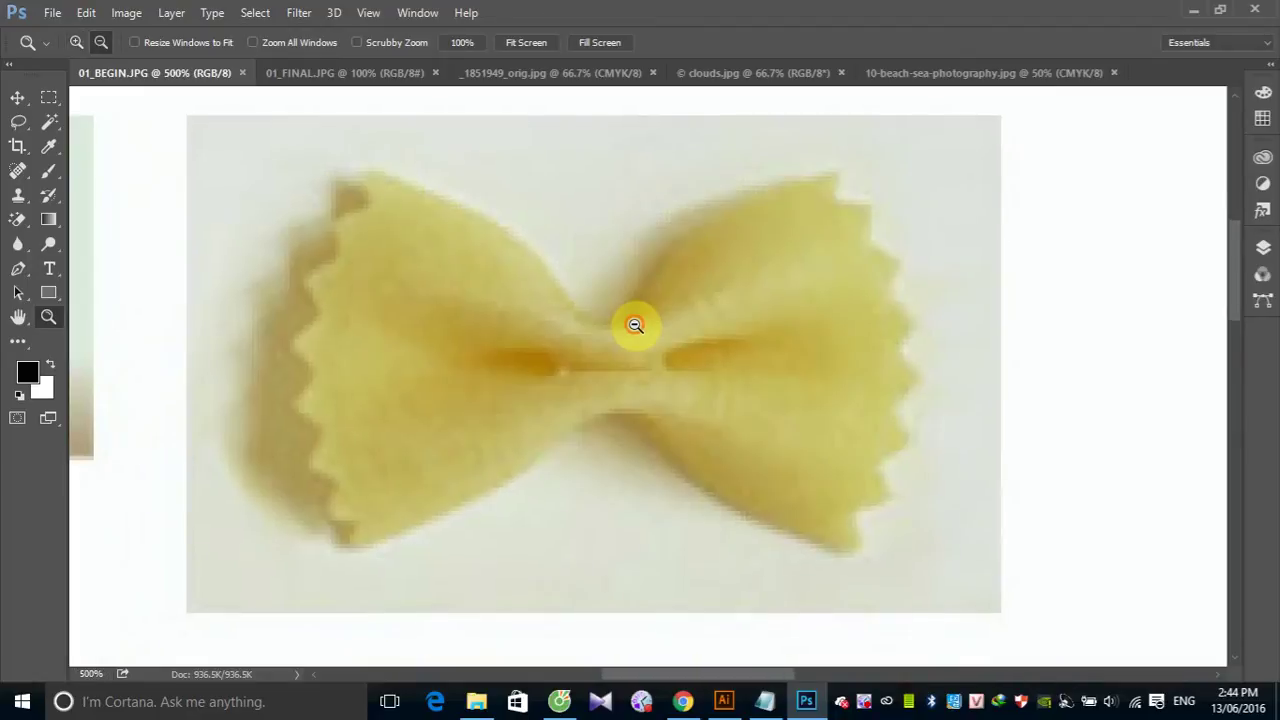
alt+click(635, 325)
alt+click(635, 325)
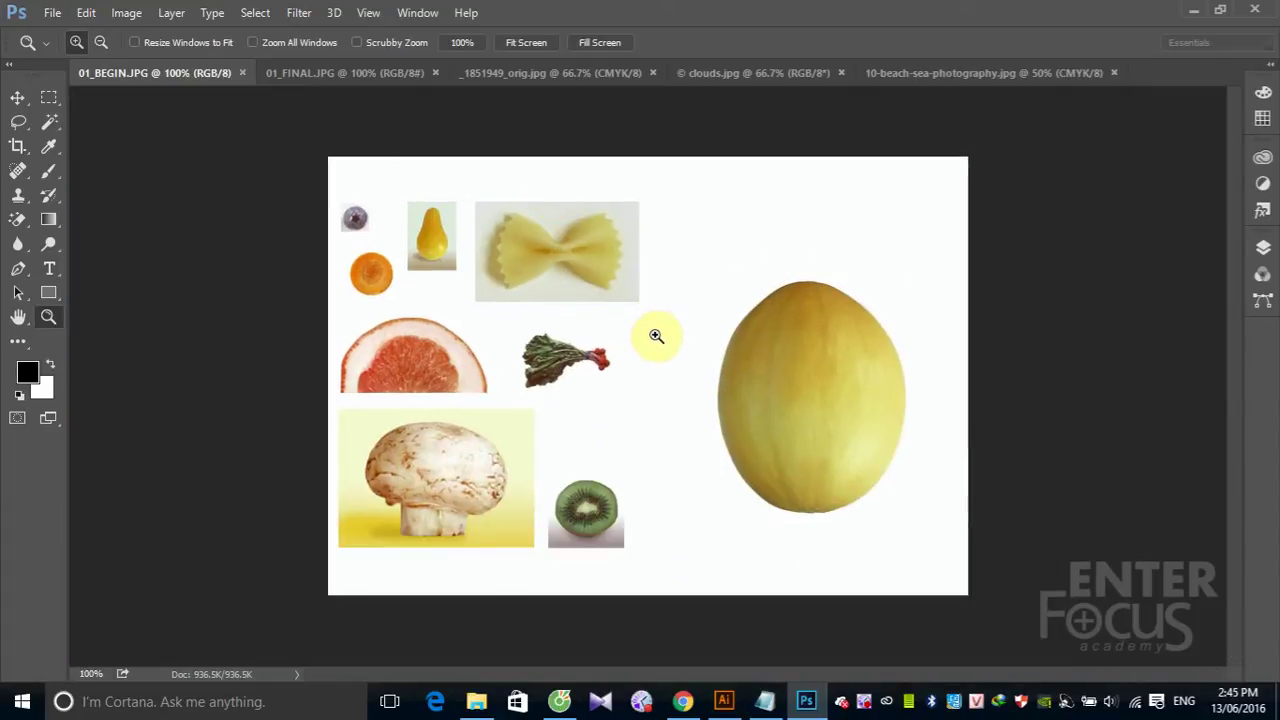
click(652, 360)
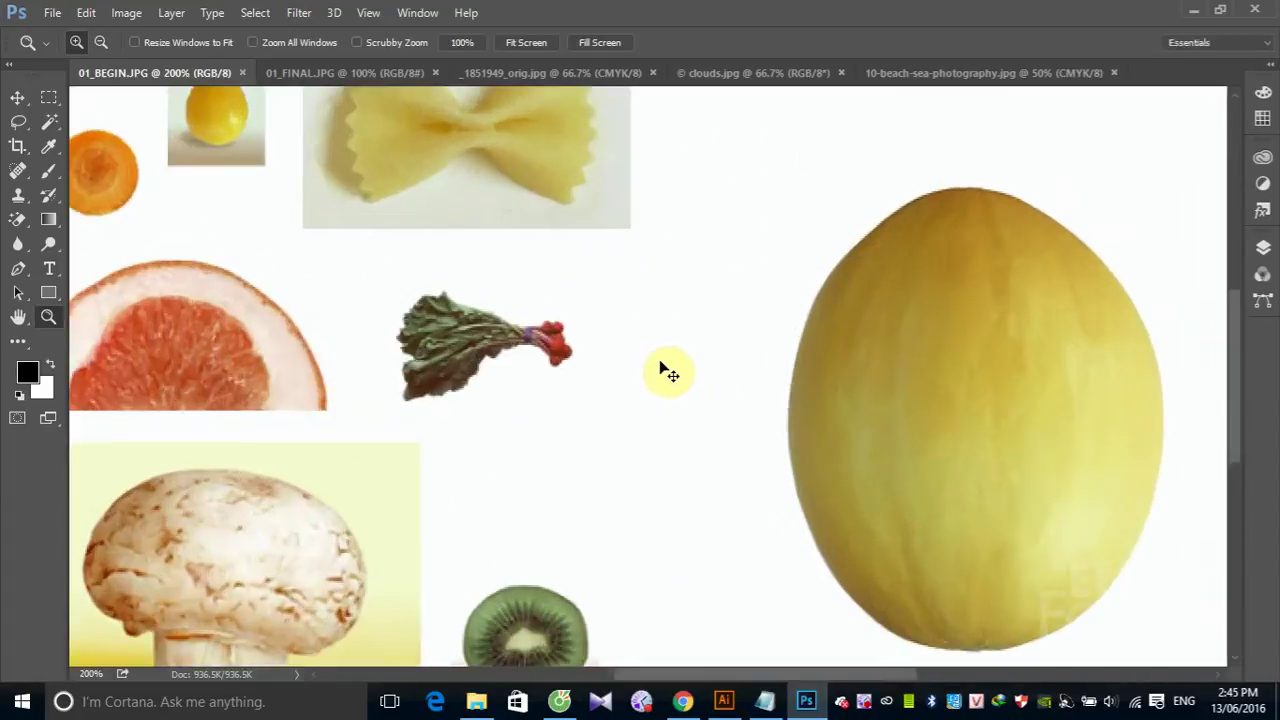
alt+click(660, 364)
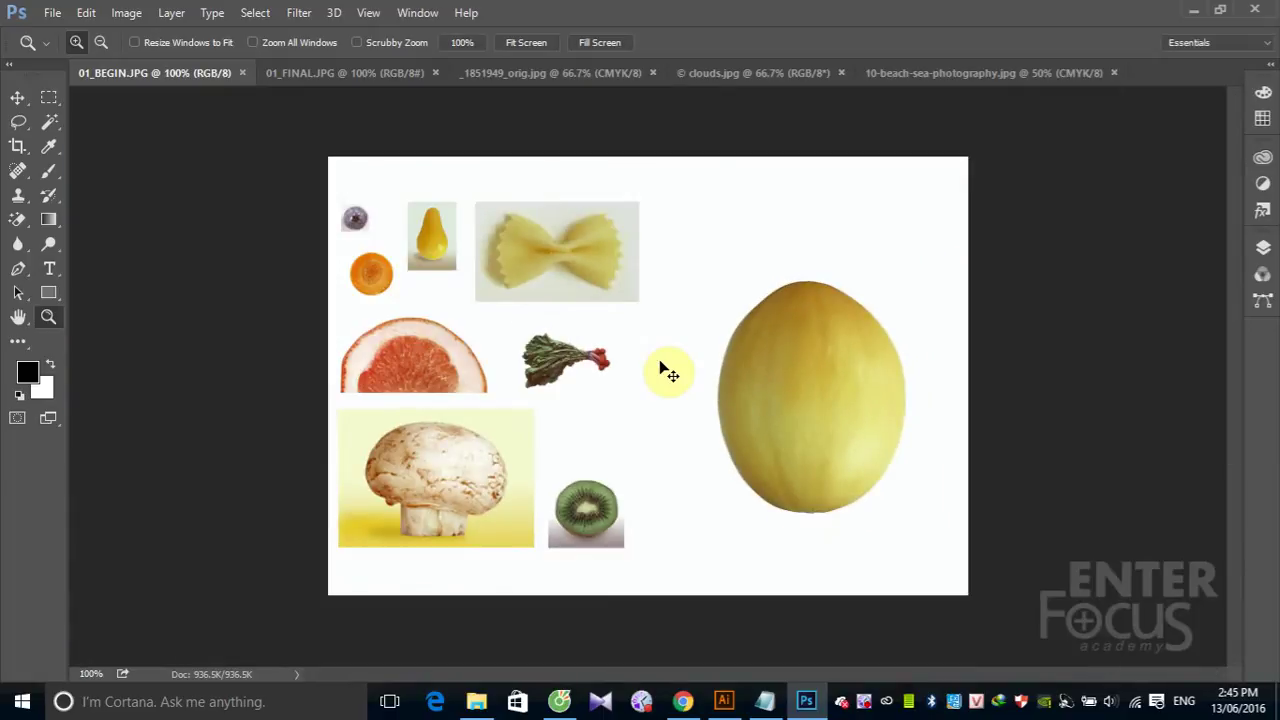
click(661, 368)
click(661, 366)
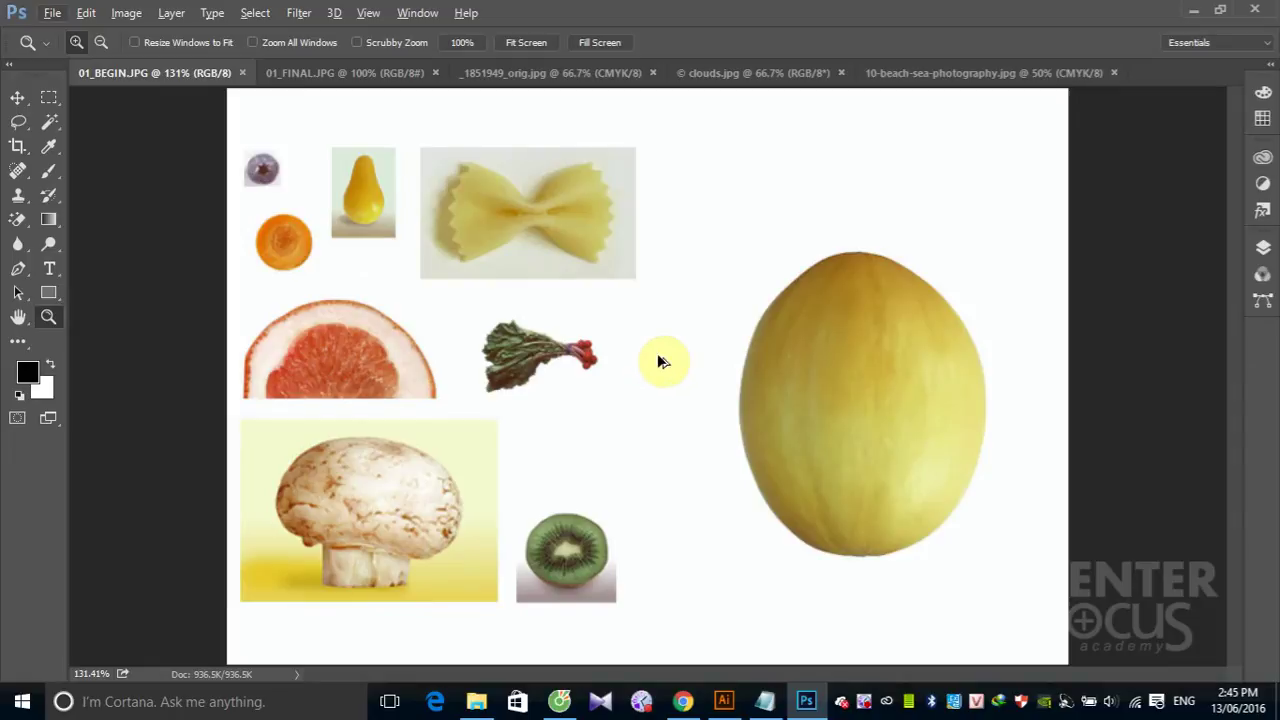
alt+click(659, 356)
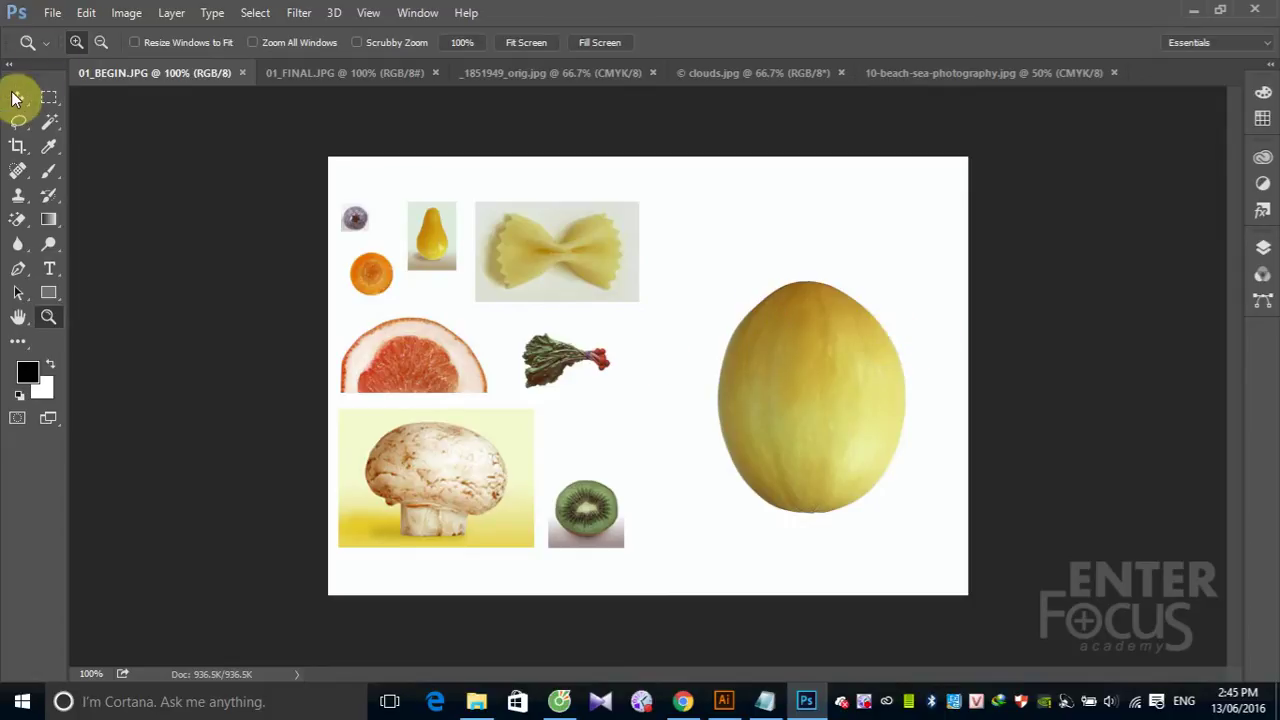
Zoom in and out repeatedly near the melon's left edge and the leafy vegetable
click(17, 97)
click(48, 316)
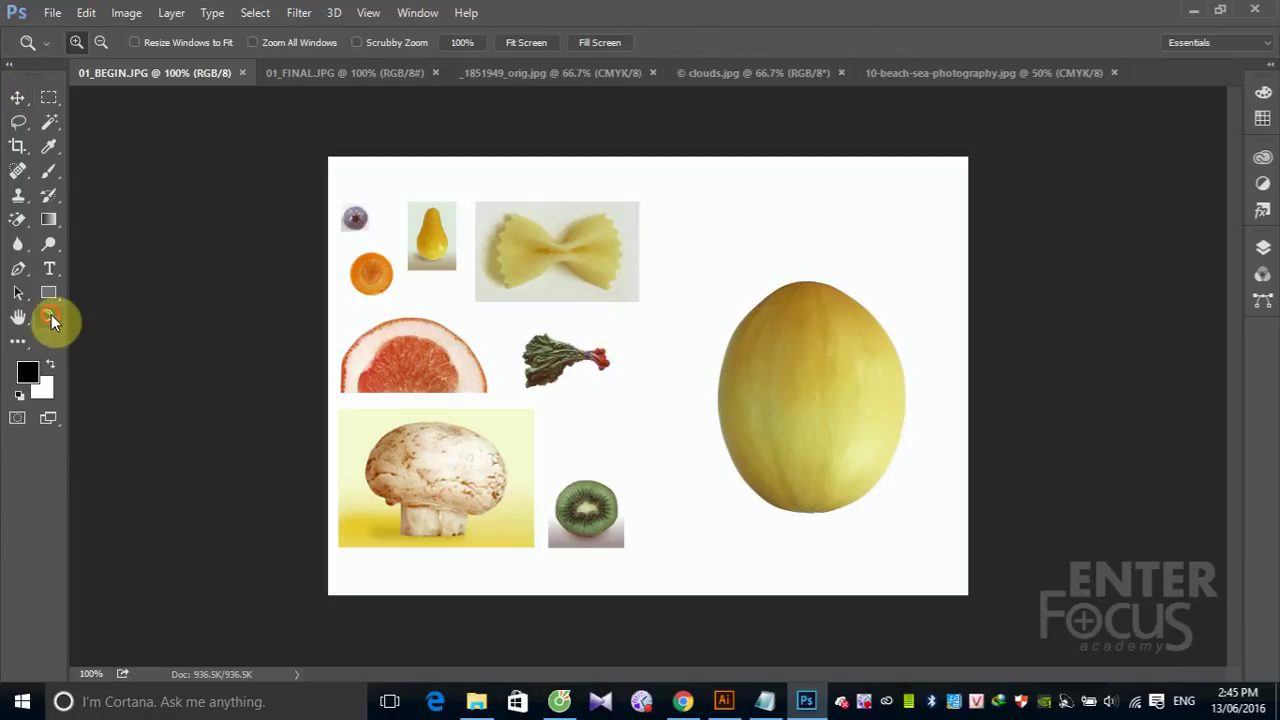
click(708, 369)
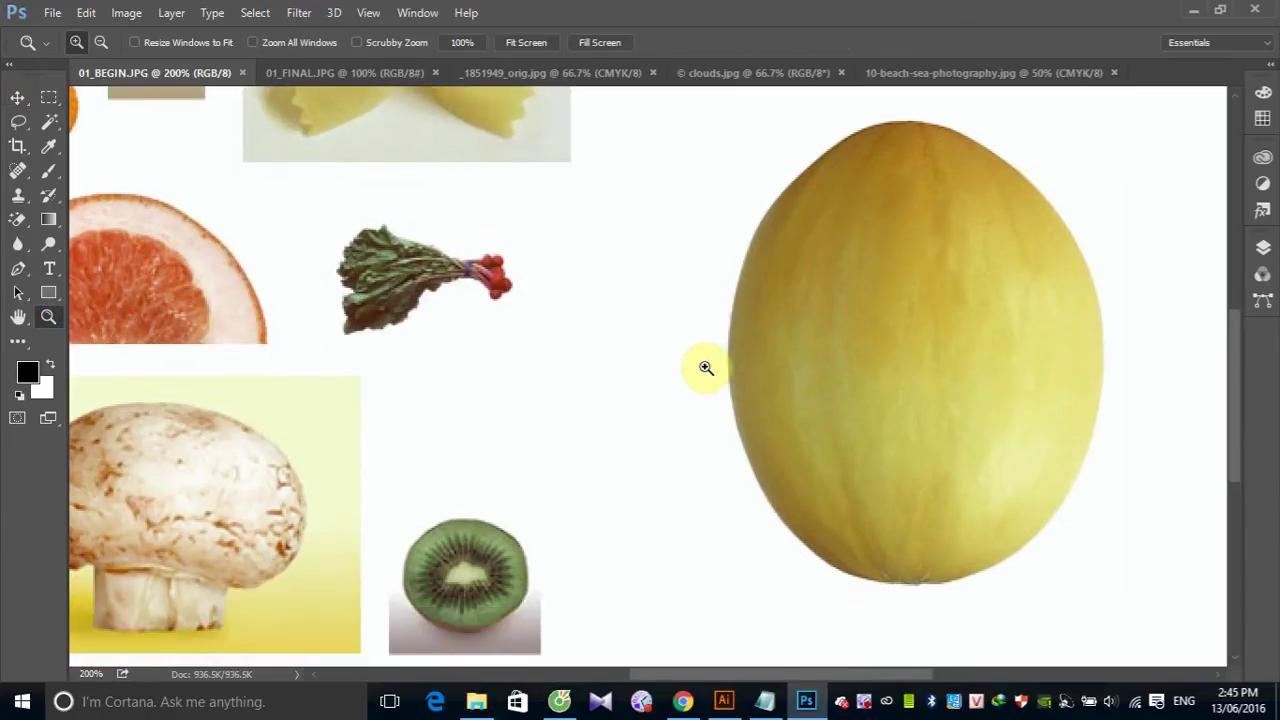
click(708, 369)
alt+click(708, 371)
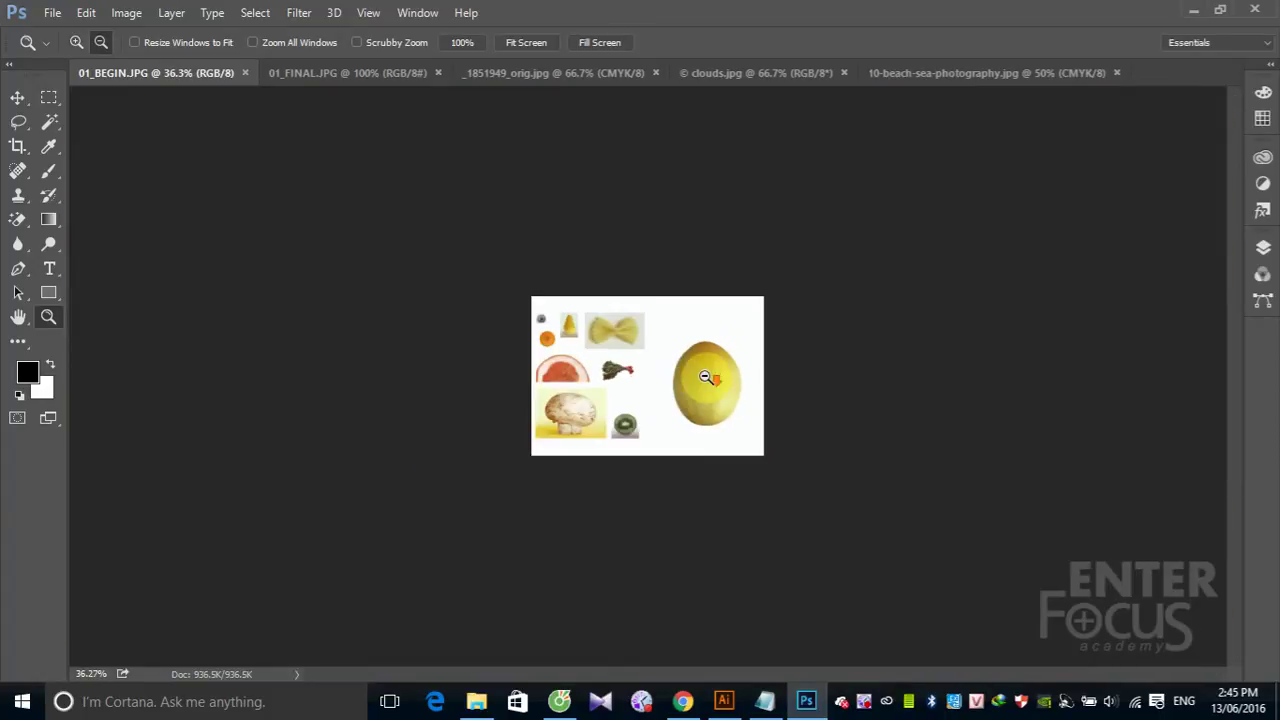
click(708, 372)
click(708, 376)
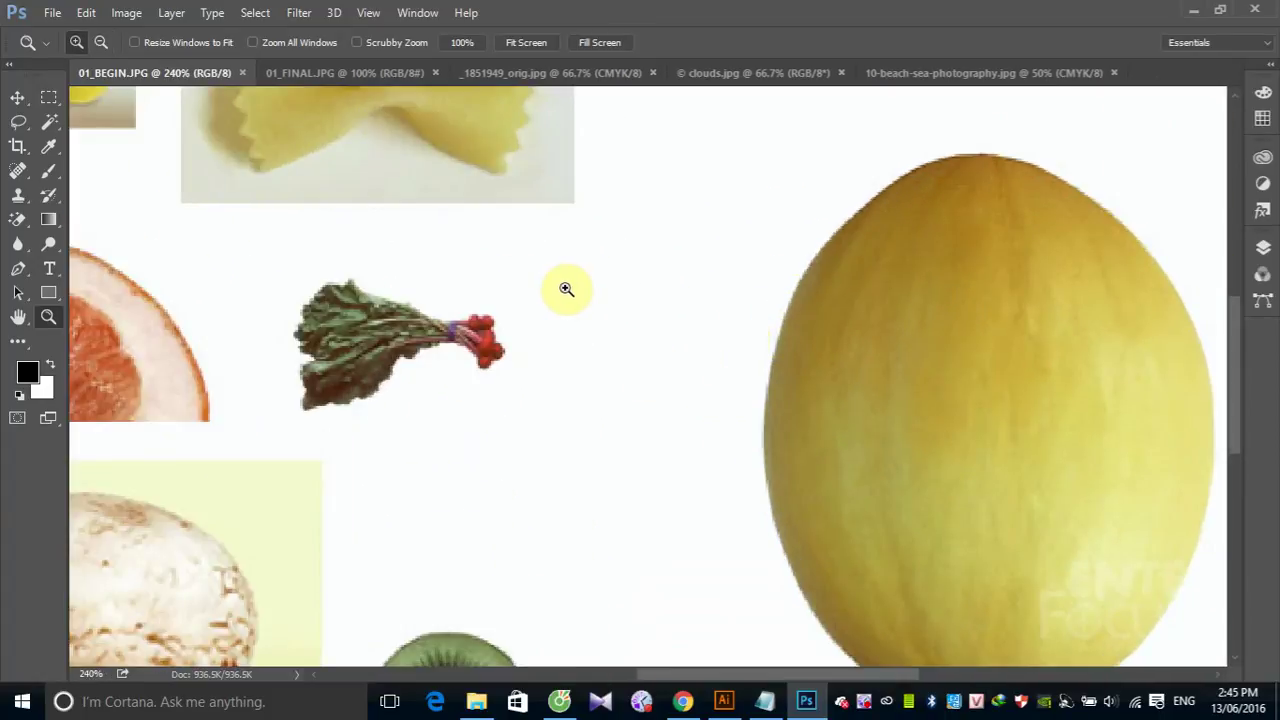
alt+click(615, 300)
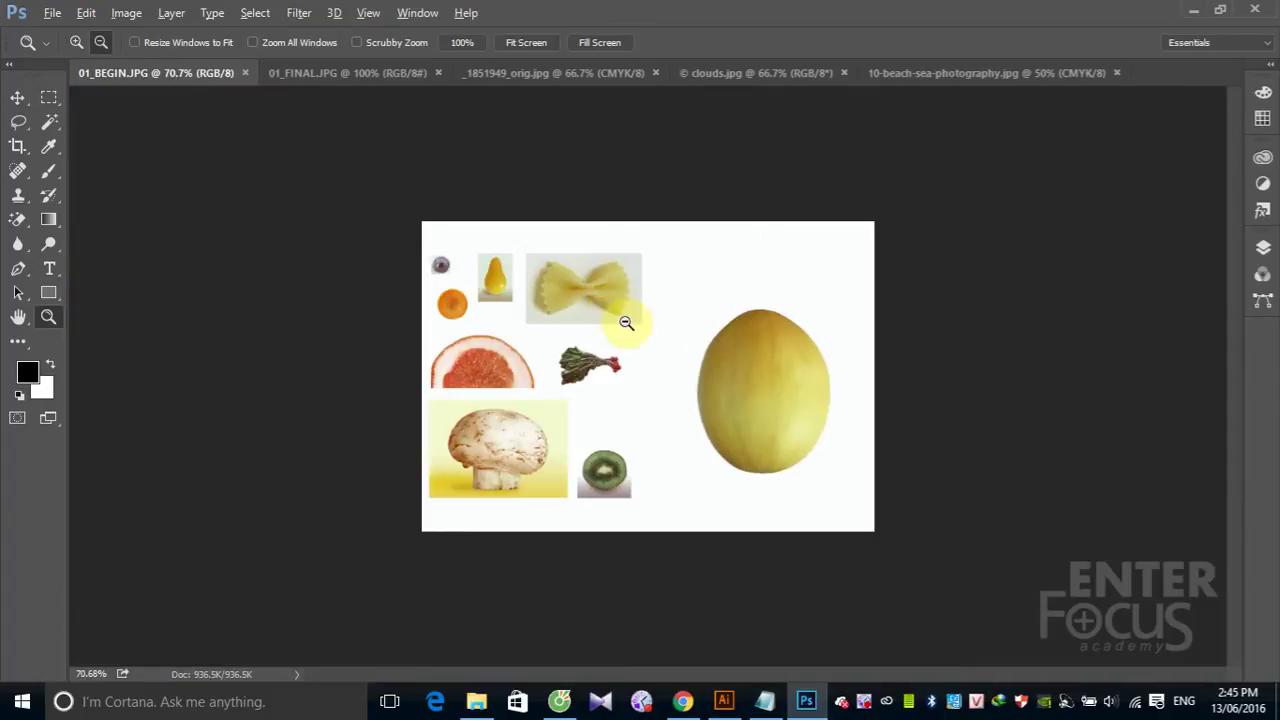
Zoom out, then step back in to 288% centred on the leafy vegetable bunch
click(630, 330)
click(632, 341)
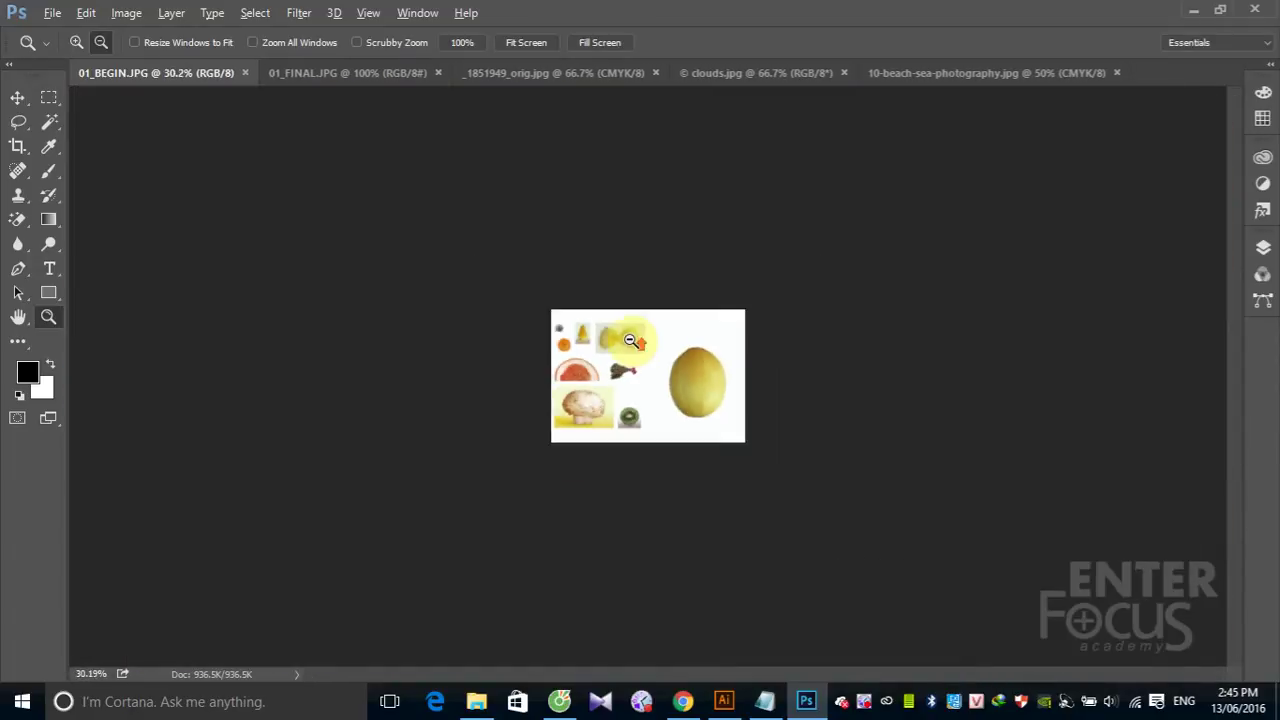
click(632, 341)
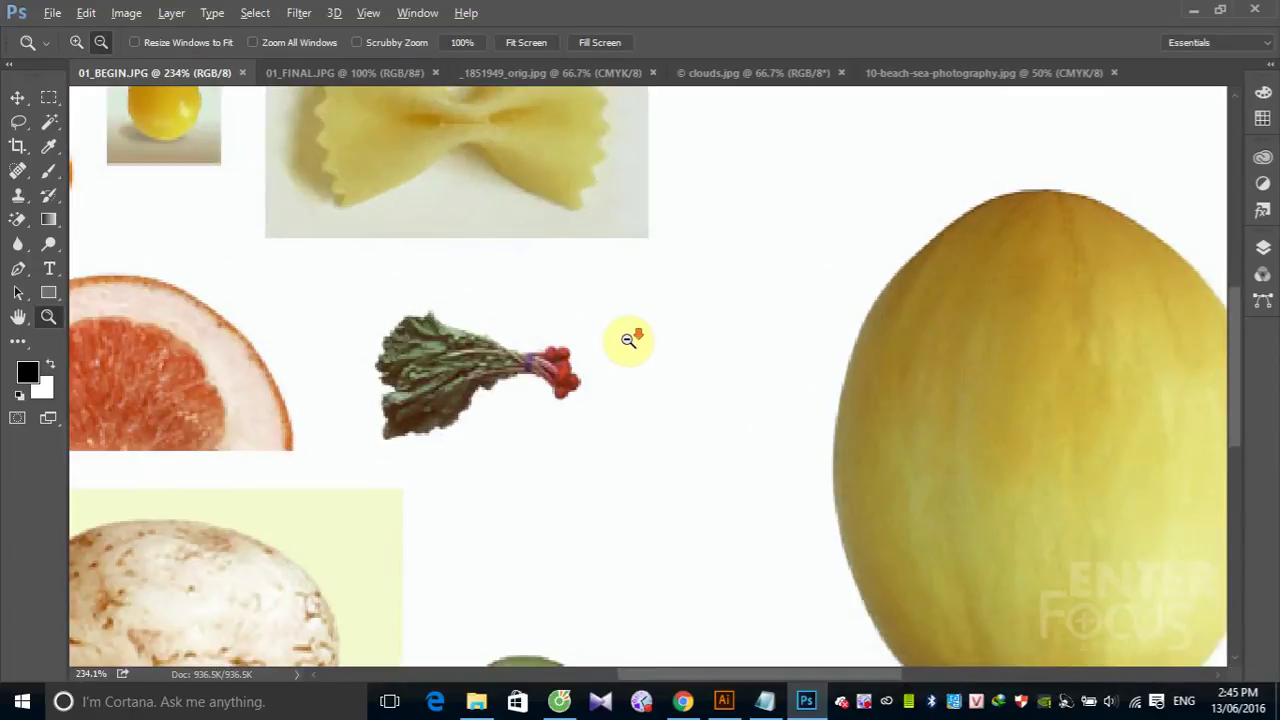
alt+click(628, 341)
click(626, 341)
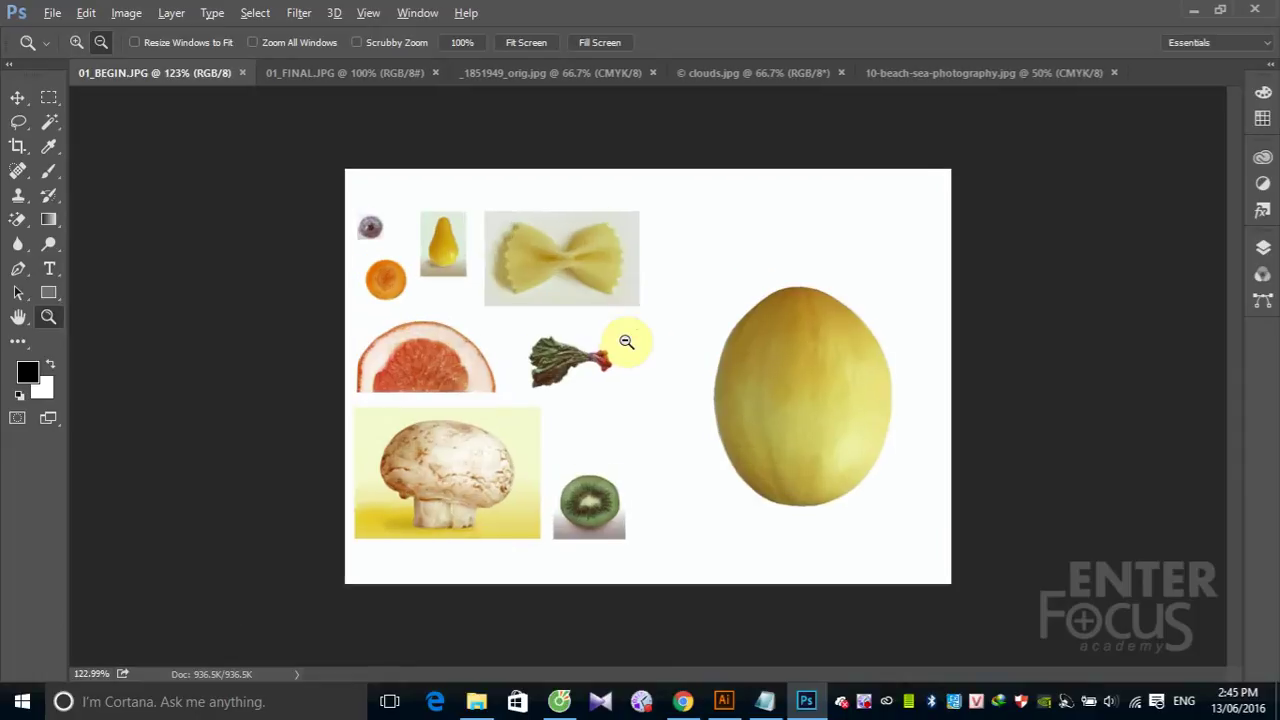
alt+click(628, 341)
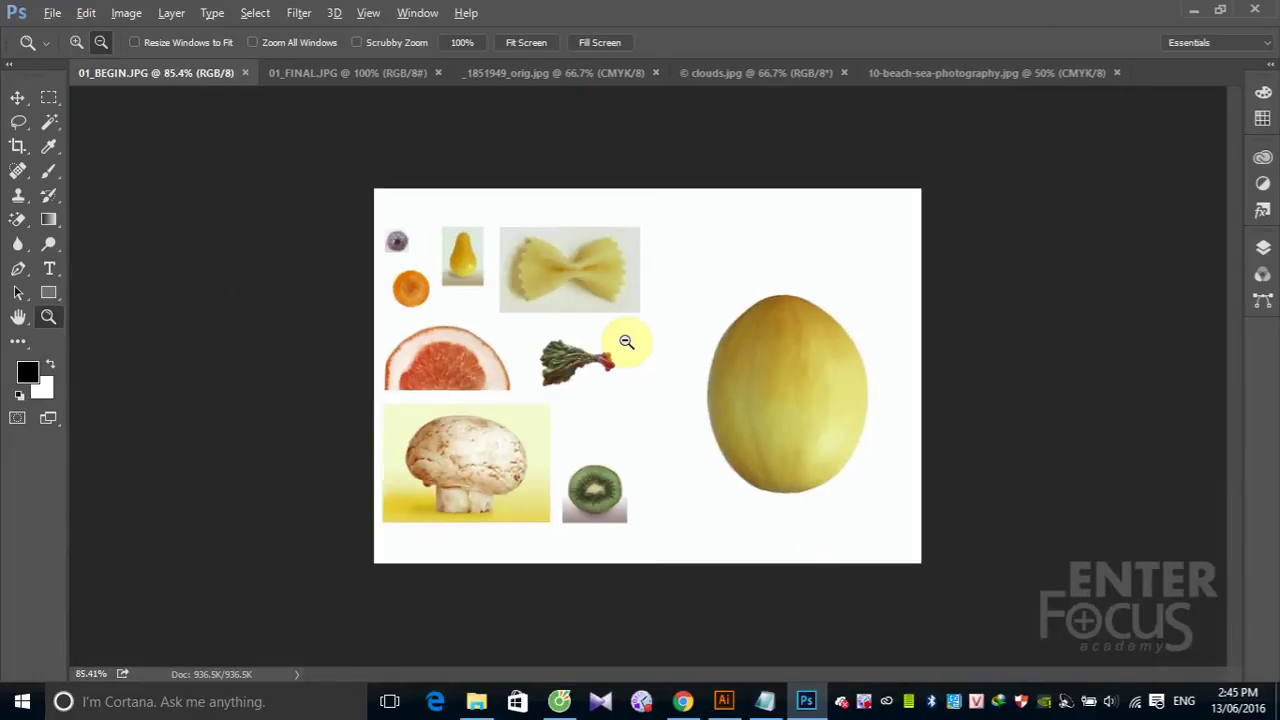
alt+click(626, 341)
click(626, 341)
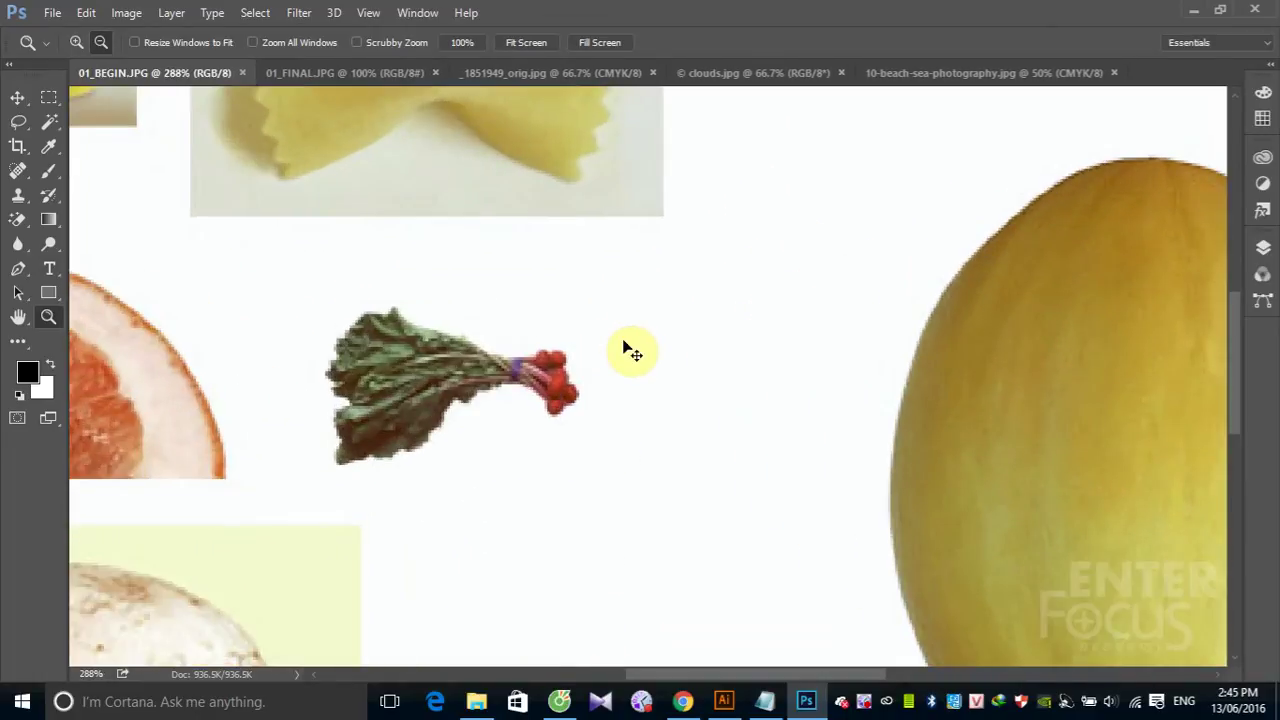
Pan across the 288% view, zoom out to the whole collage at 78.3%, and pick the Move tool
scroll(626, 346, right, 2)
scroll(626, 346, right, 3)
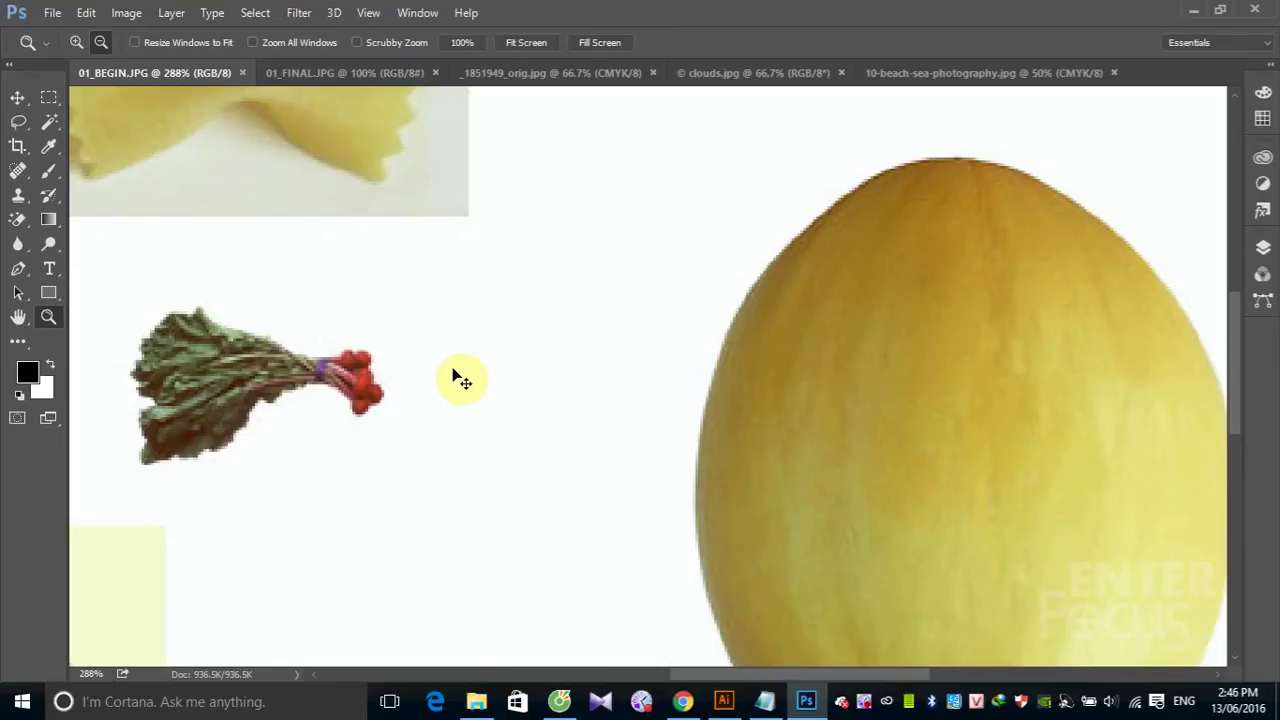
scroll(455, 377, right, 2)
scroll(455, 377, right, 2)
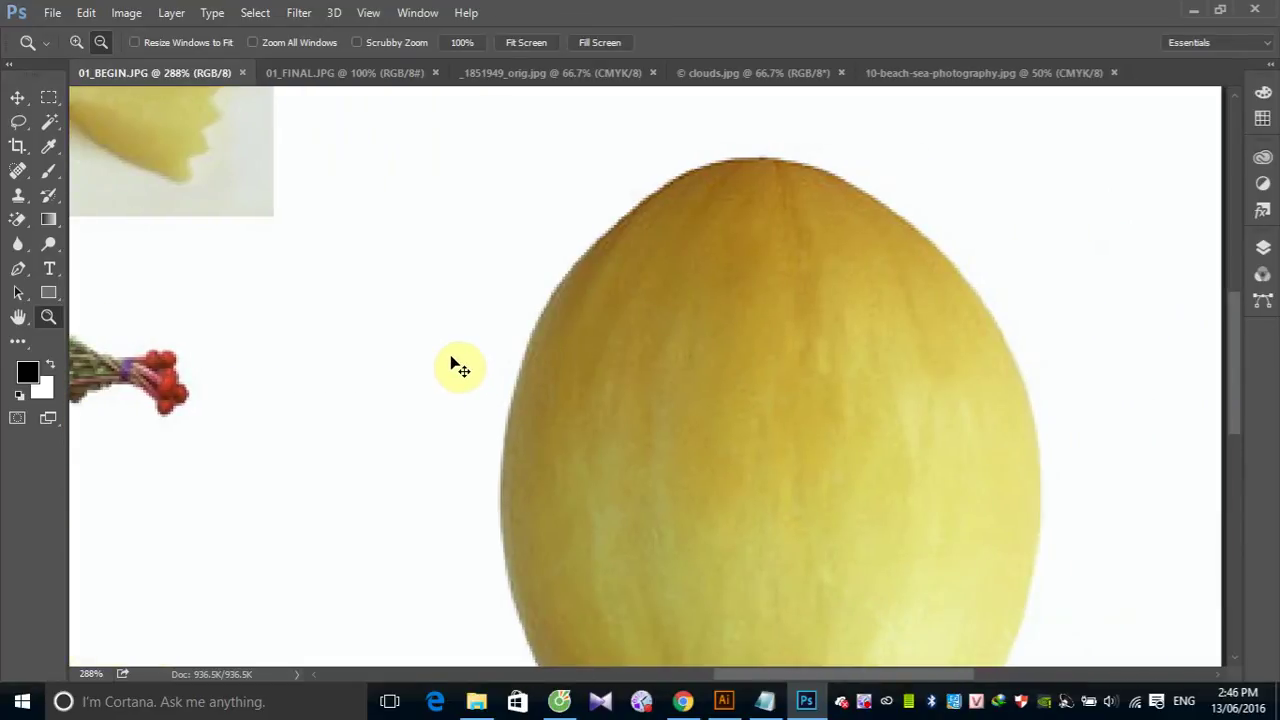
scroll(450, 372, left, 3)
scroll(455, 372, left, 3)
scroll(440, 370, left, 1)
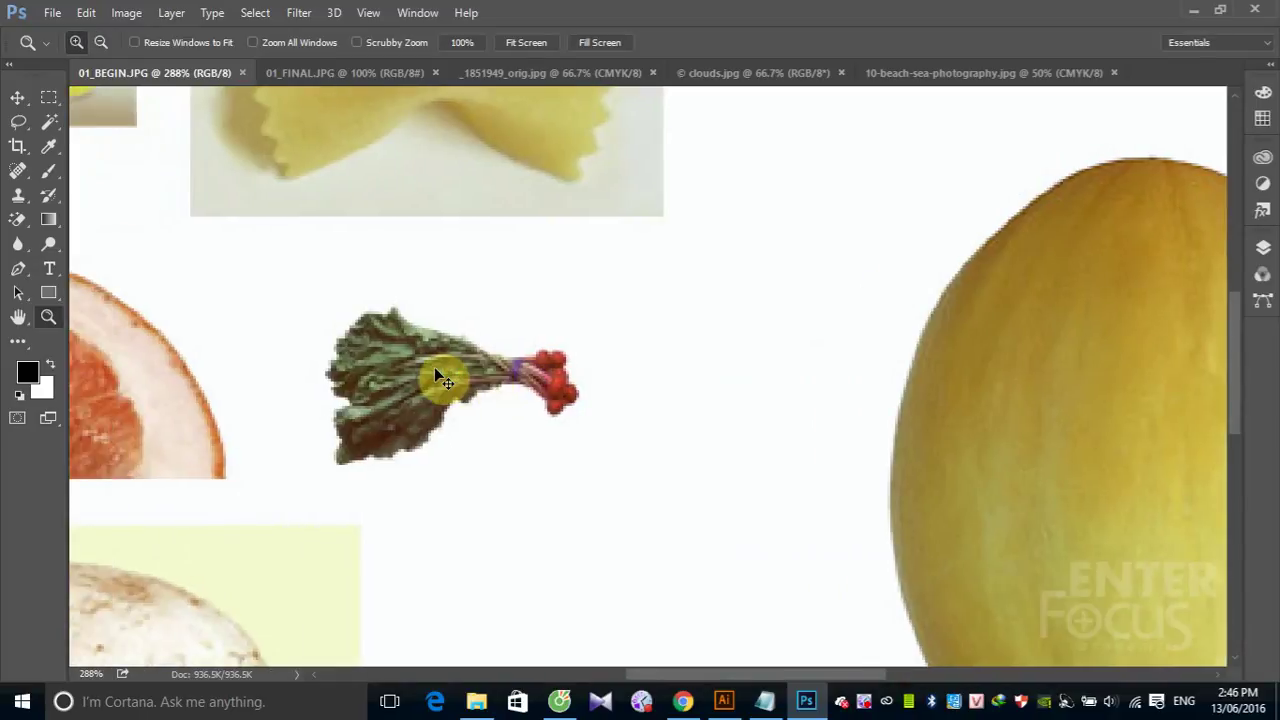
scroll(436, 372, left, 1)
scroll(436, 372, left, 3)
scroll(436, 370, left, 1)
scroll(436, 368, left, 2)
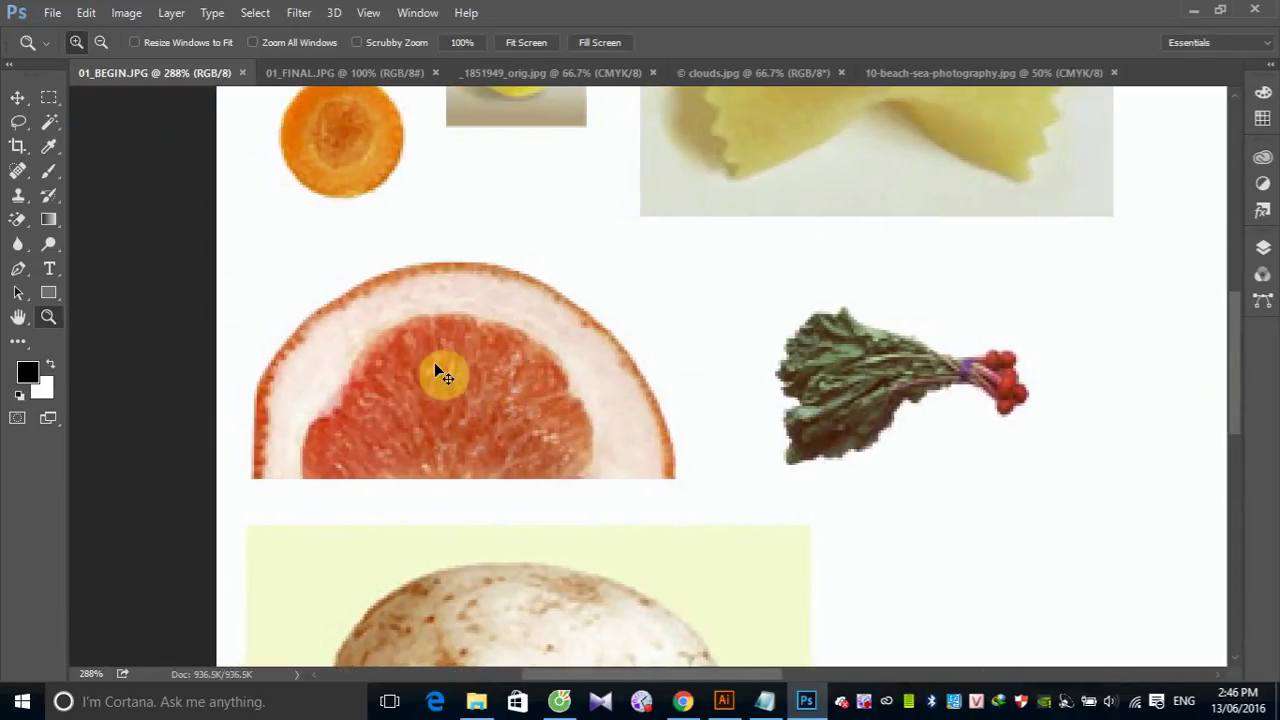
scroll(436, 372, left, 2)
scroll(436, 366, right, 3)
scroll(440, 366, right, 2)
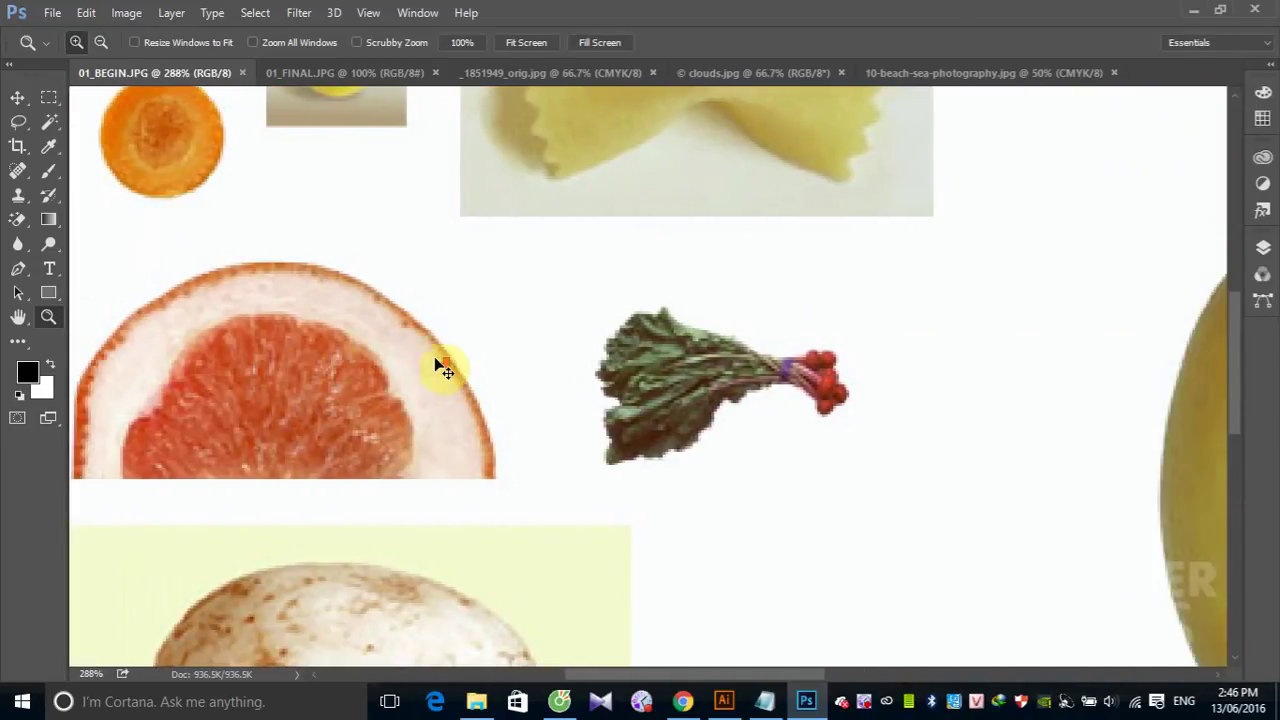
scroll(440, 366, right, 2)
scroll(438, 368, right, 2)
scroll(438, 368, right, 2)
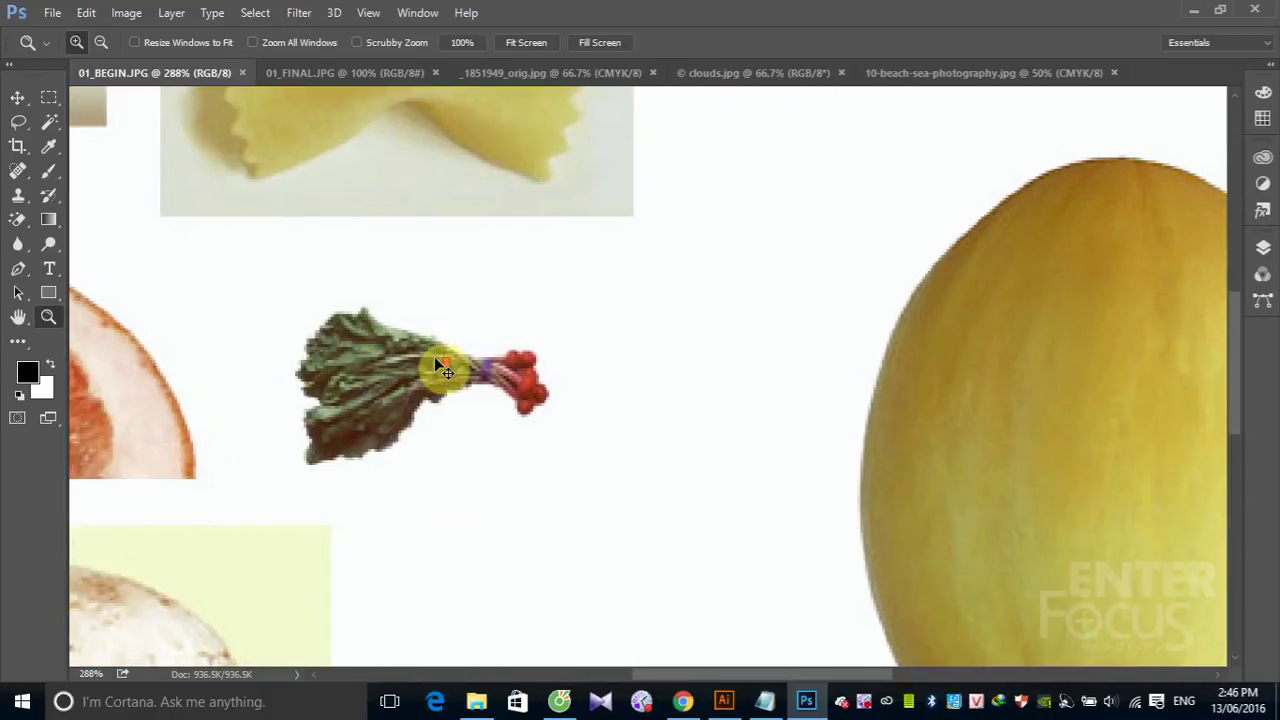
scroll(438, 370, right, 2)
scroll(438, 370, left, 5)
scroll(438, 370, left, 3)
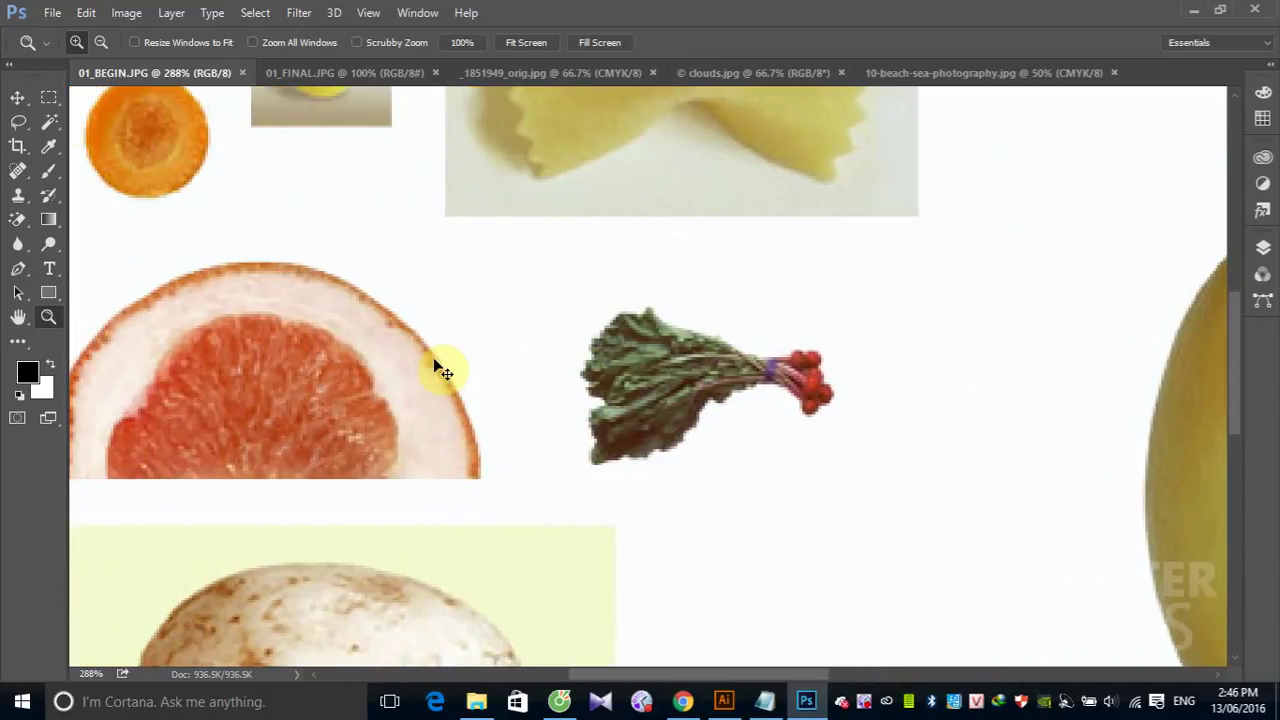
scroll(438, 370, left, 2)
scroll(438, 370, left, 3)
scroll(432, 362, right, 2)
scroll(432, 362, right, 2)
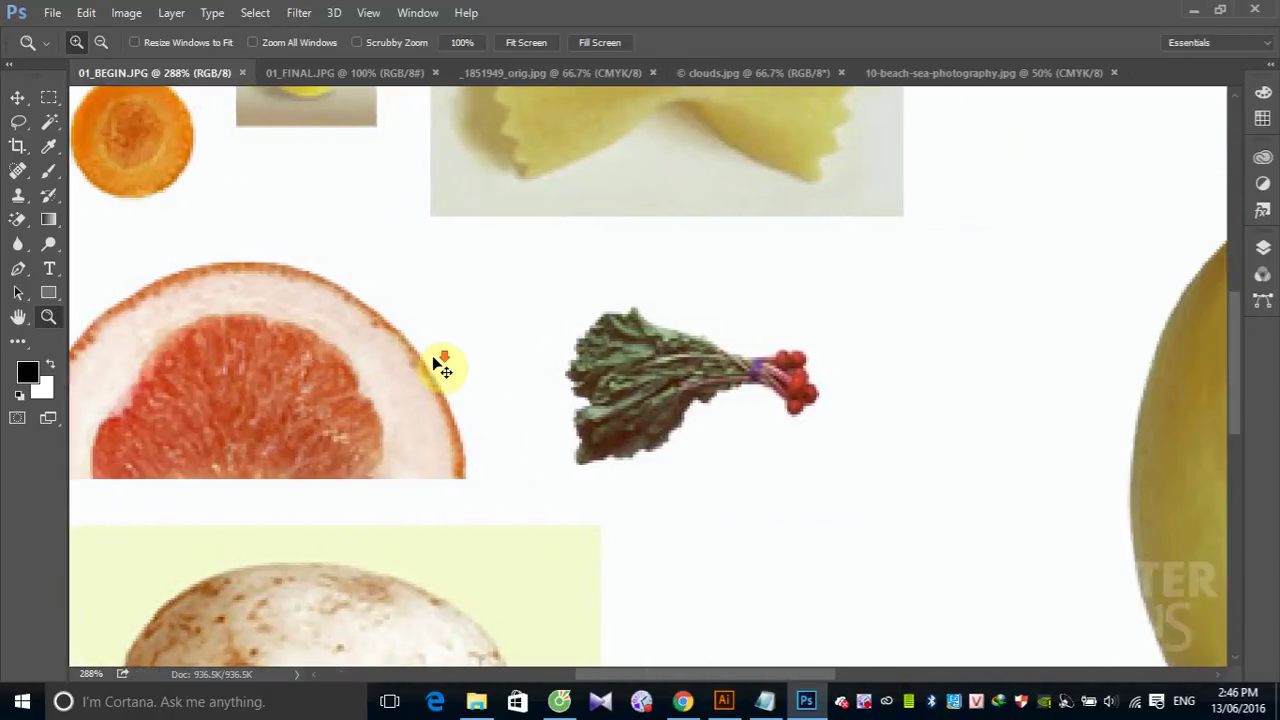
scroll(432, 362, left, 1)
scroll(433, 358, left, 3)
scroll(437, 366, left, 1)
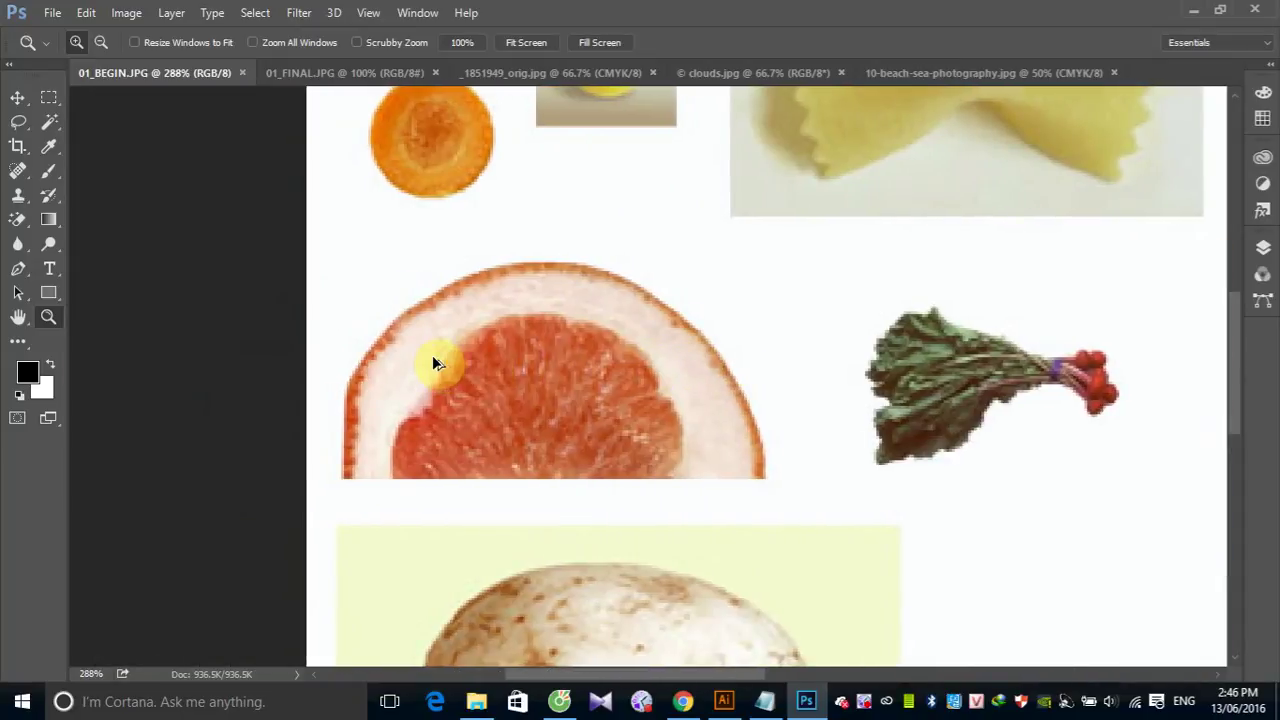
scroll(437, 366, down, 3)
scroll(435, 365, down, 3)
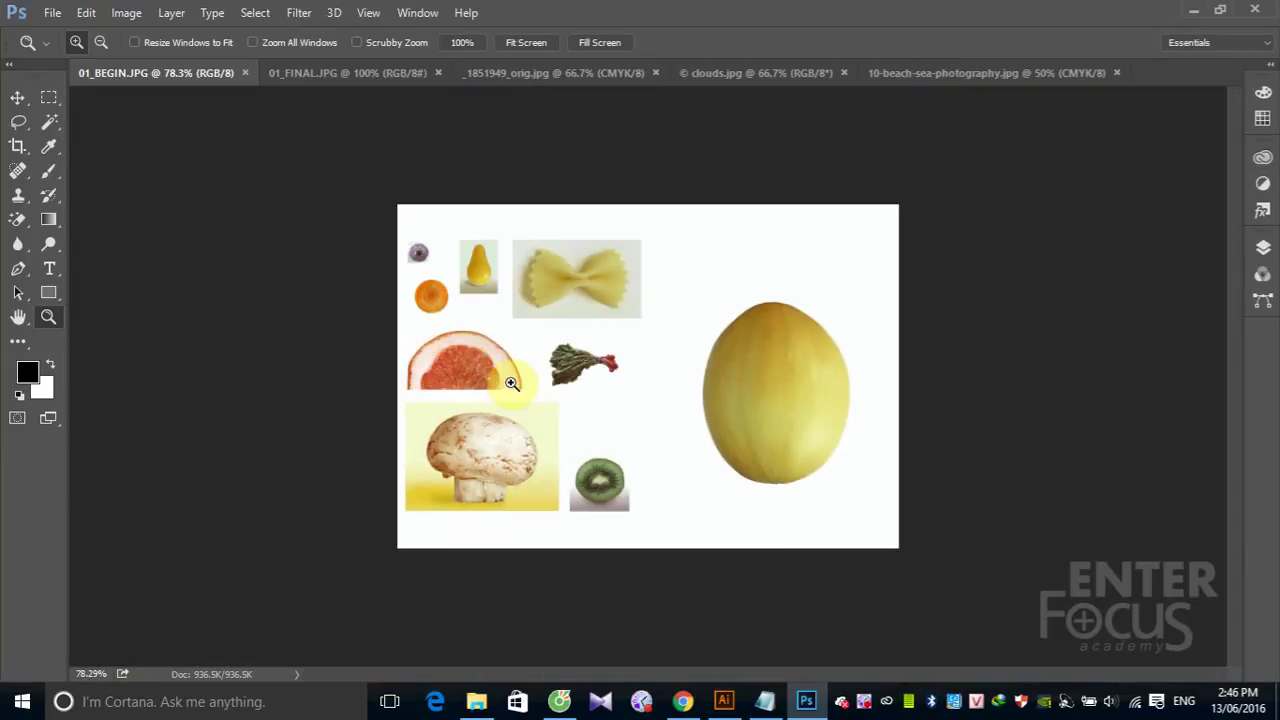
click(17, 97)
Toggle Auto-Select, zoom to about 688% on the beet stems and pasta, then select the Lasso tool
key(ctrl)
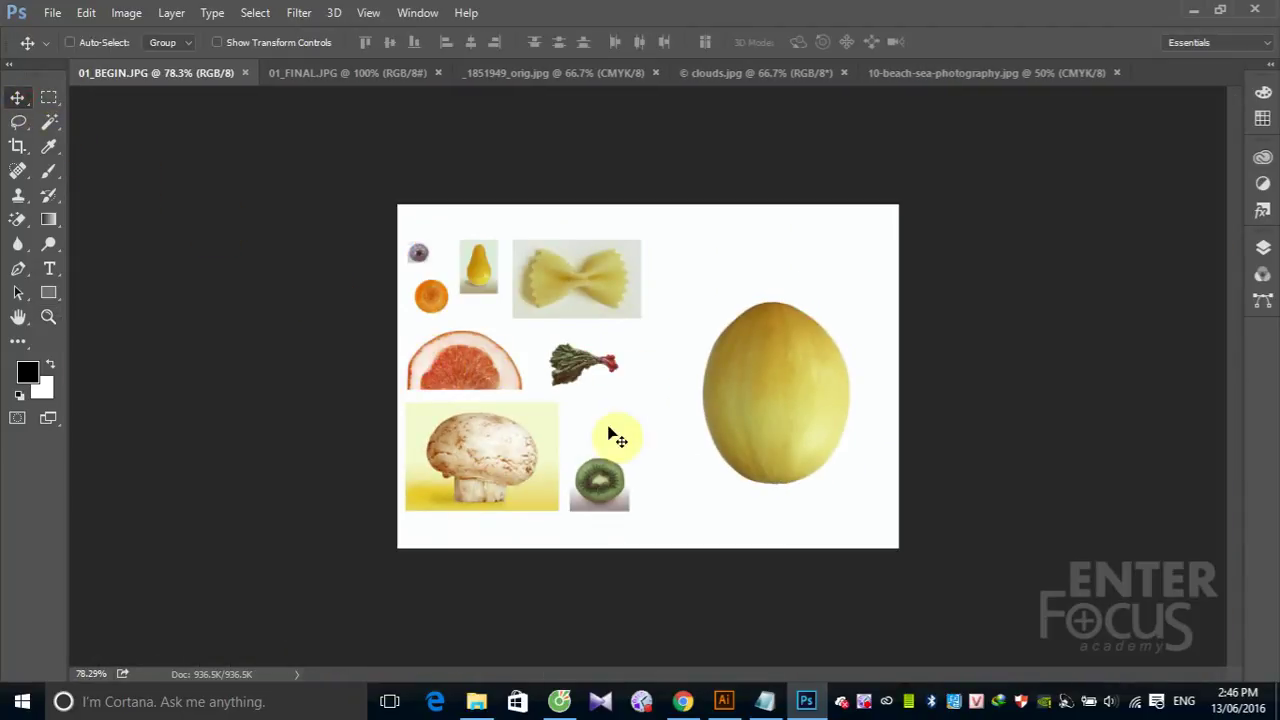
ctrl+click(680, 471)
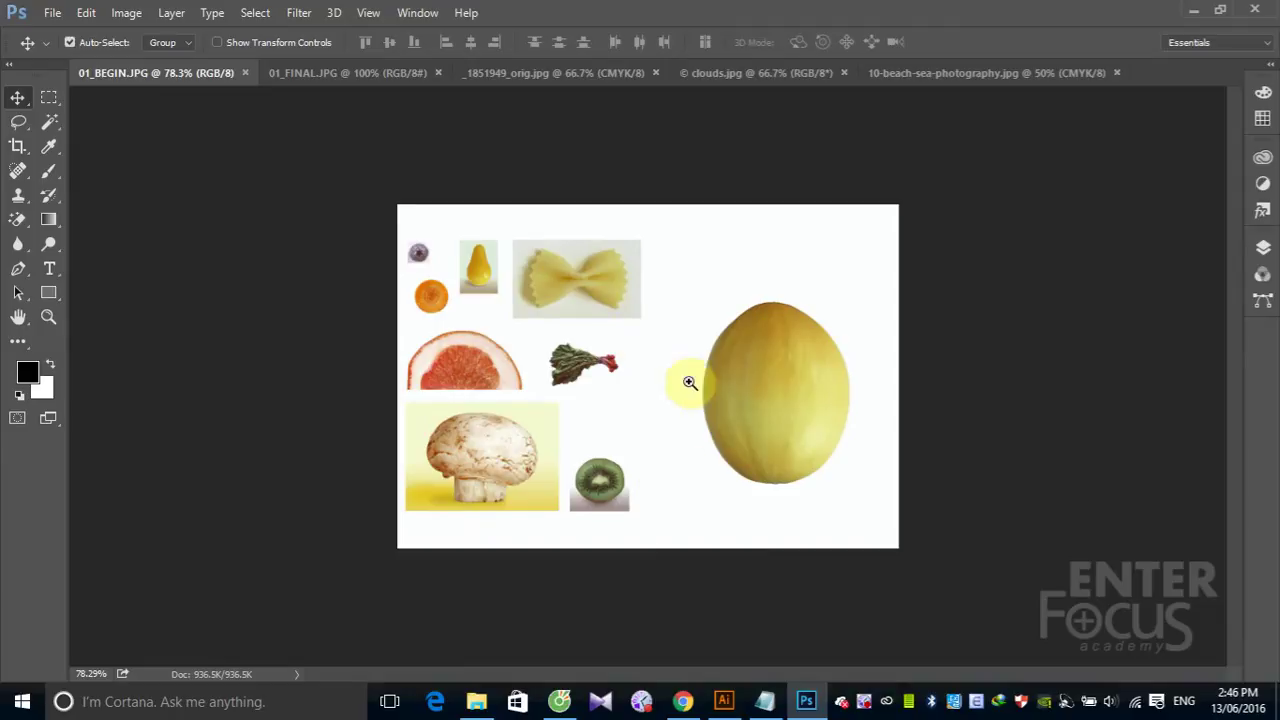
drag(576, 306, 663, 370)
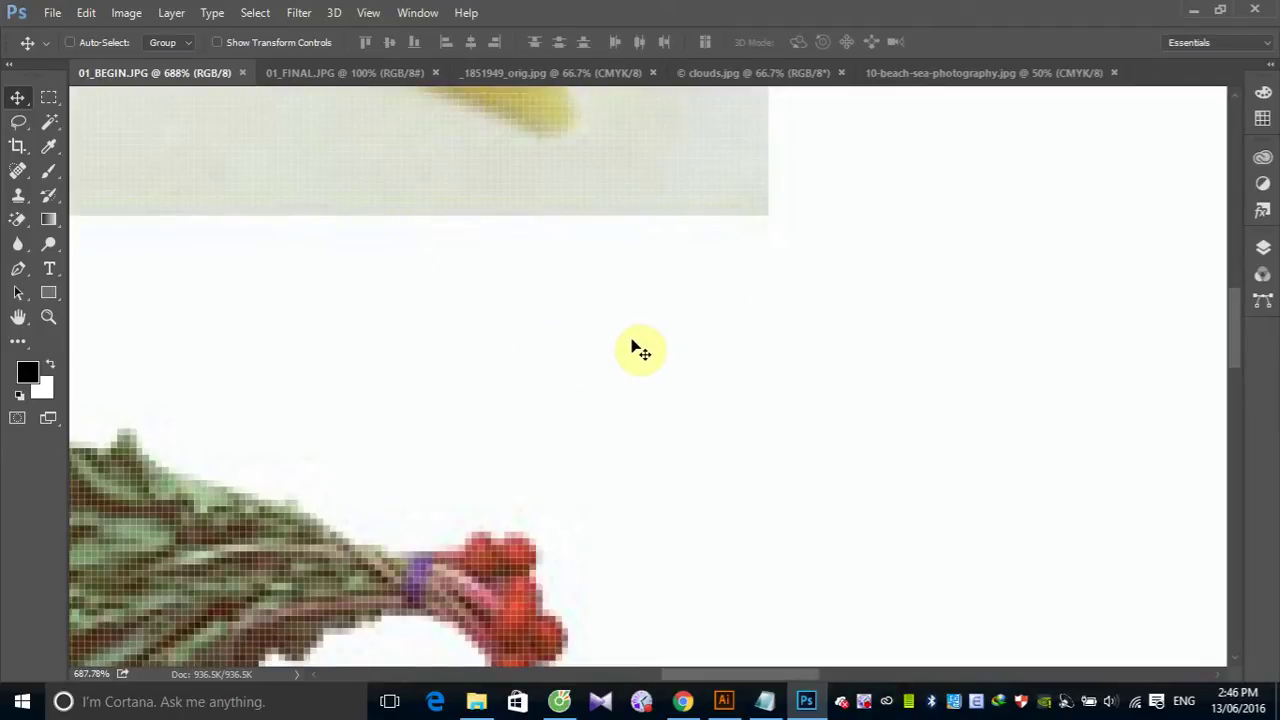
key(ctrl+space)
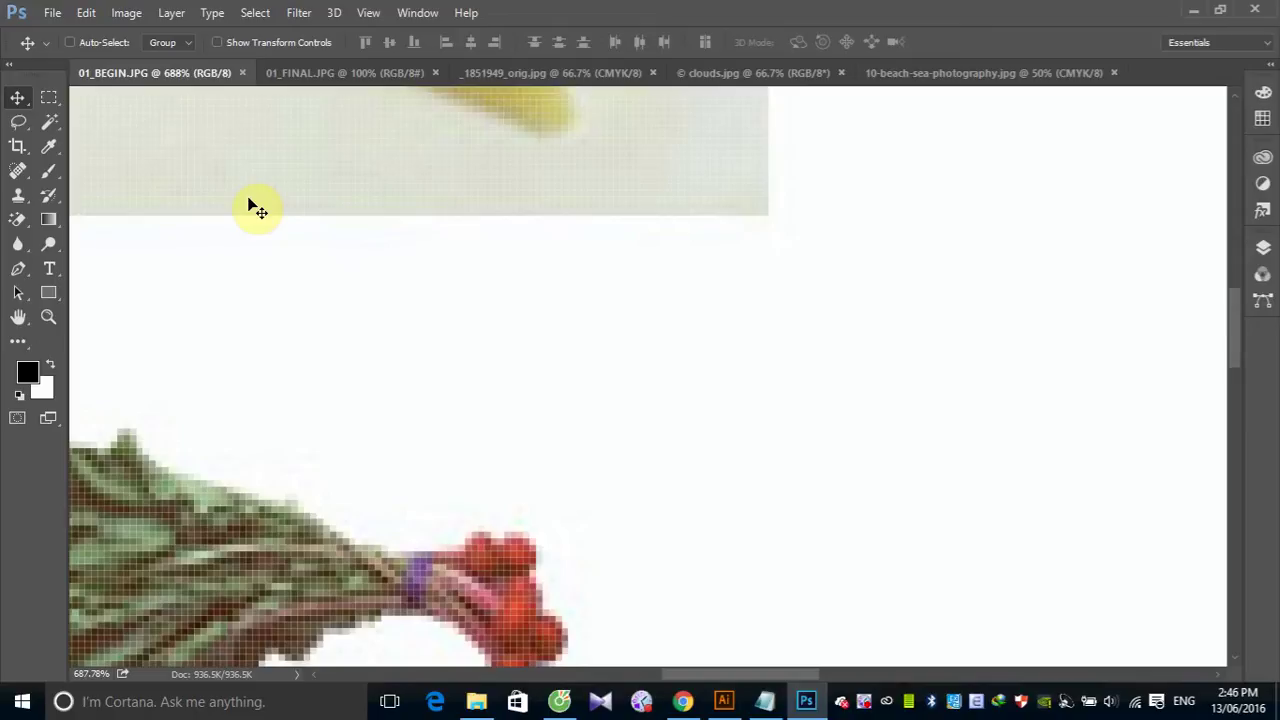
click(14, 127)
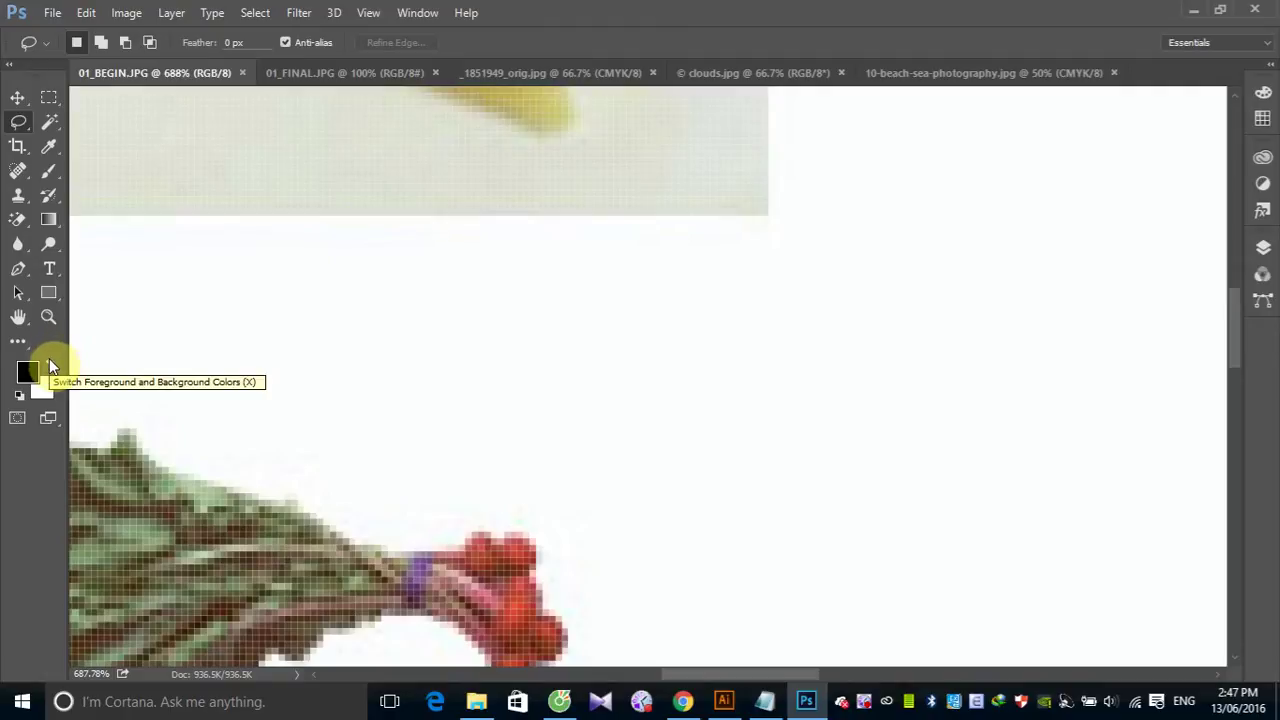
Swap colours to white foreground over black, then zoom and pan to the bow-tie knot at 800%
click(49, 360)
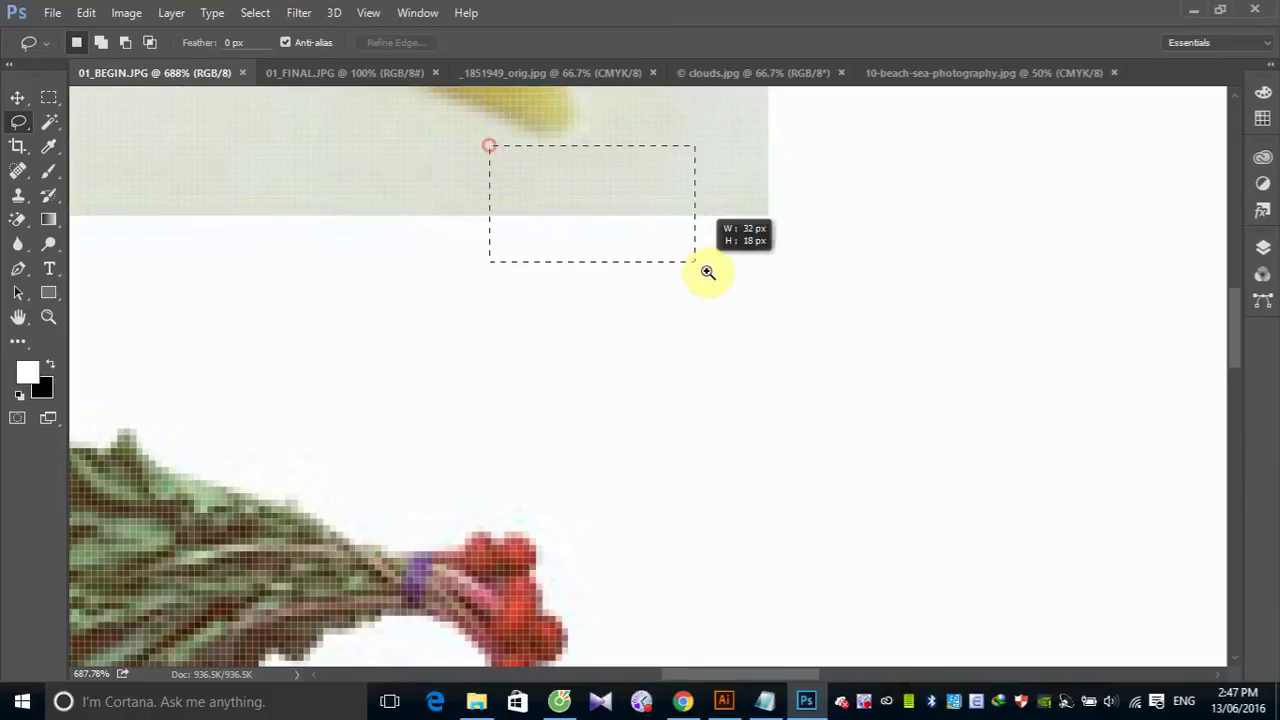
drag(490, 145, 731, 305)
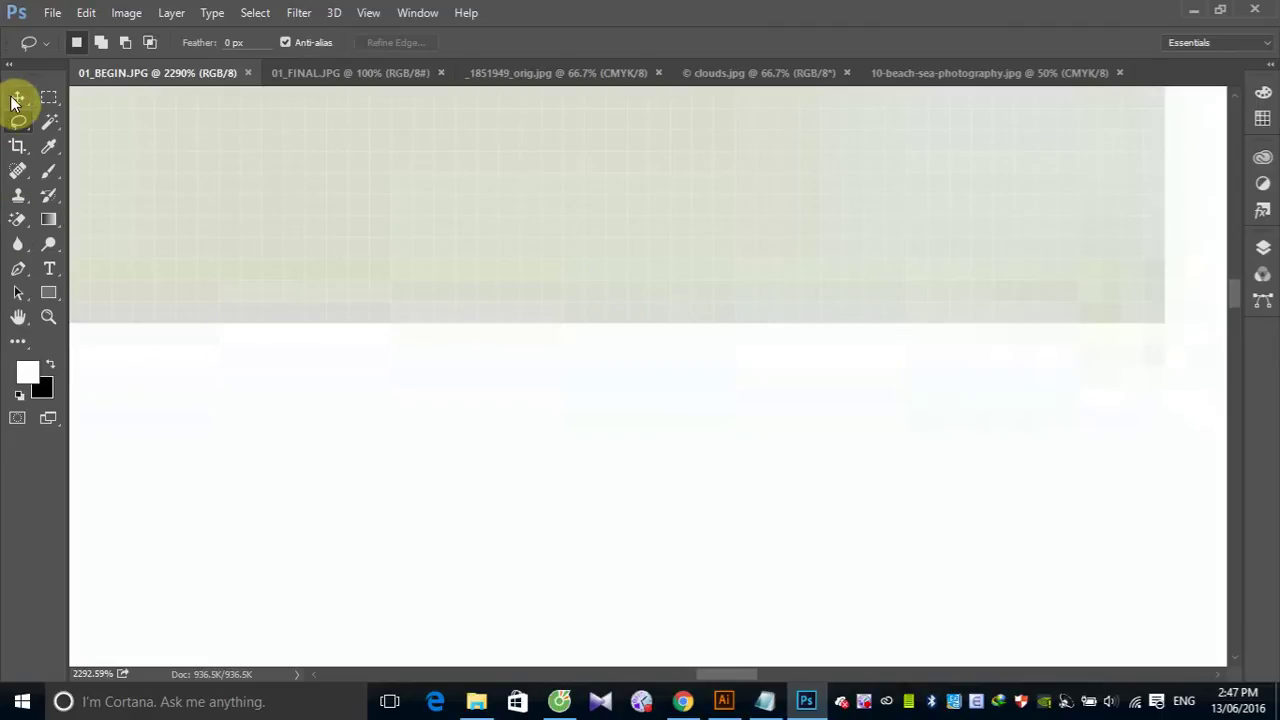
click(17, 98)
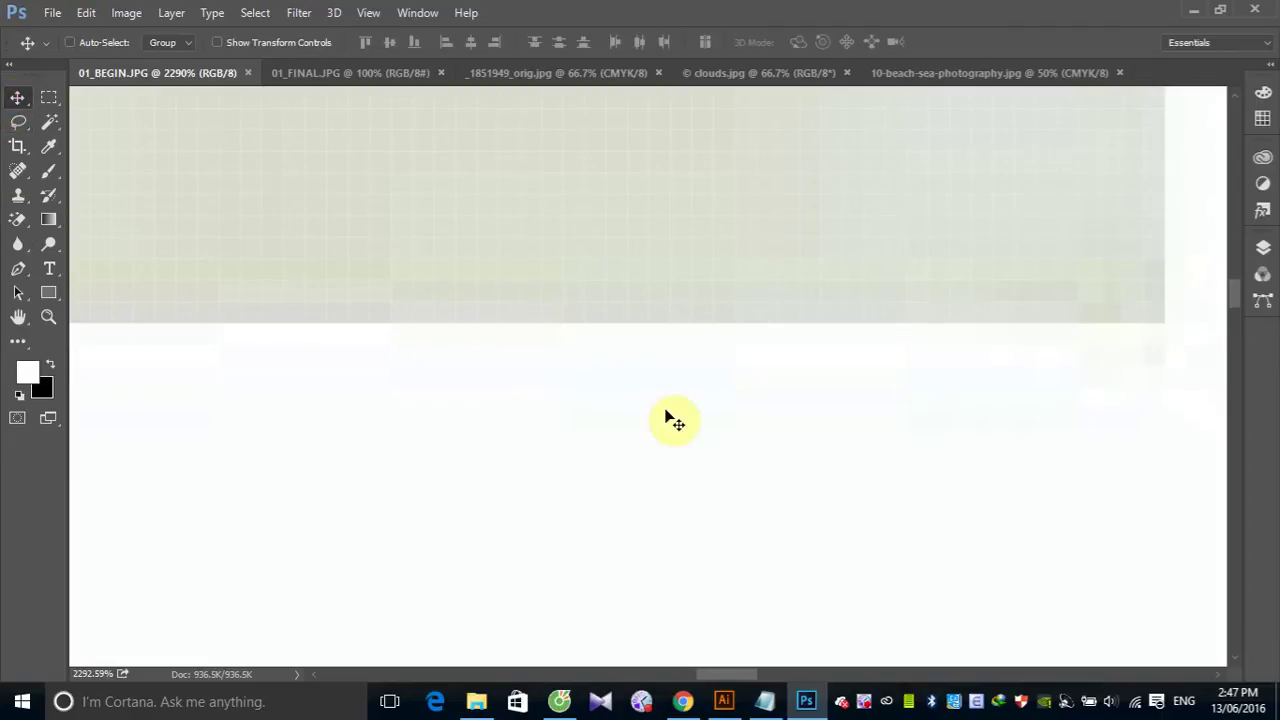
mouse_move(537, 177)
mouse_down()
mouse_move(700, 468)
mouse_move(634, 377)
mouse_up()
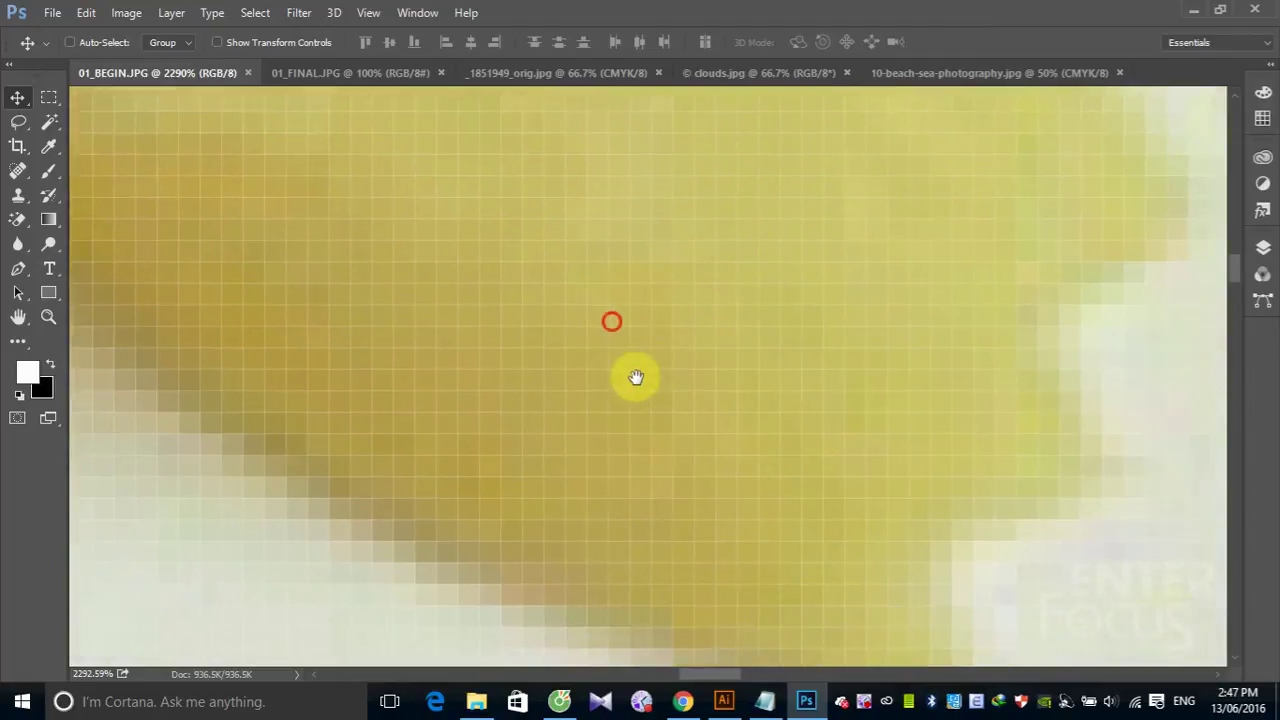
key(ctrl+minus)
key(ctrl+minus)
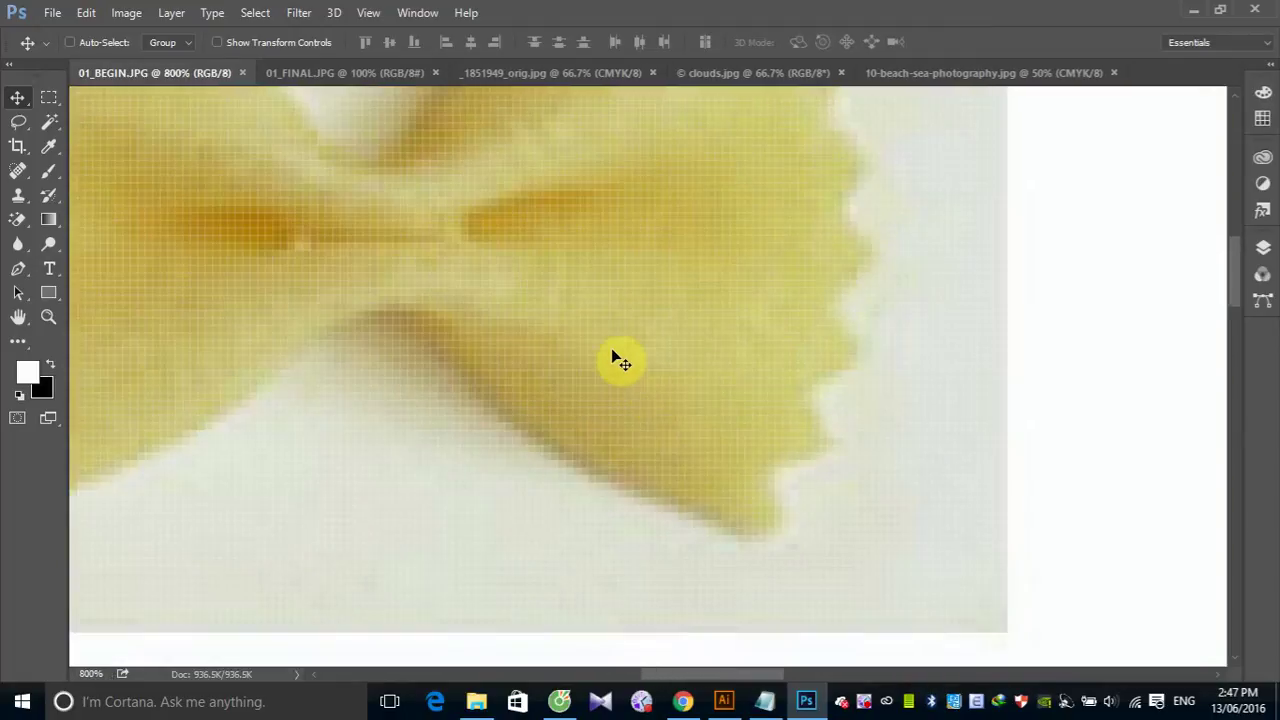
ctrl+click(620, 331)
ctrl+click(794, 556)
drag(678, 419, 611, 320)
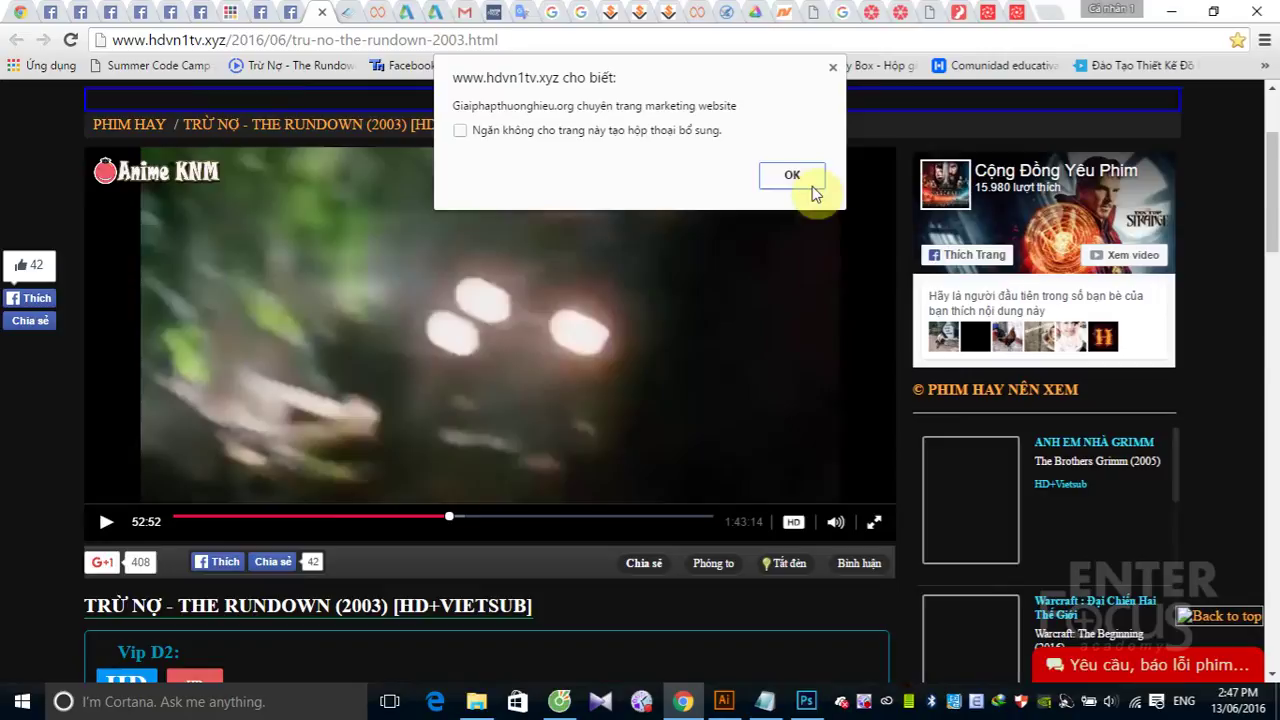
click(810, 180)
mouse_move(682, 701)
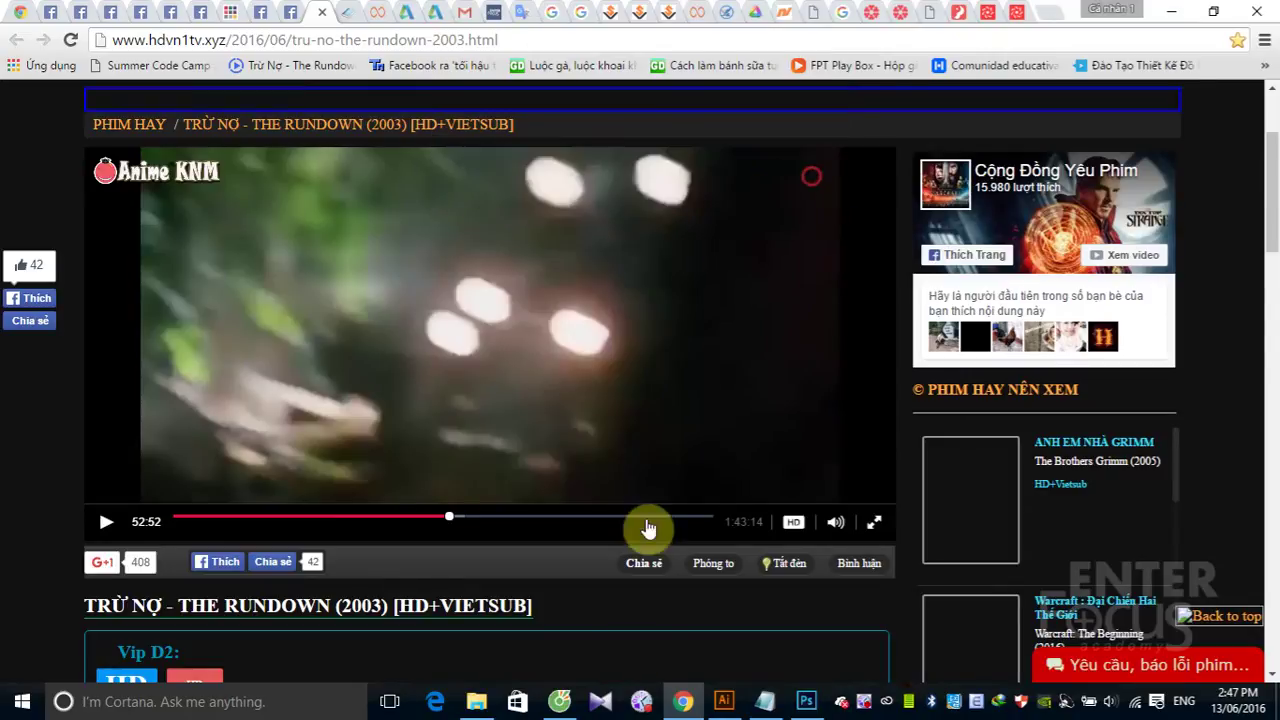
click(806, 701)
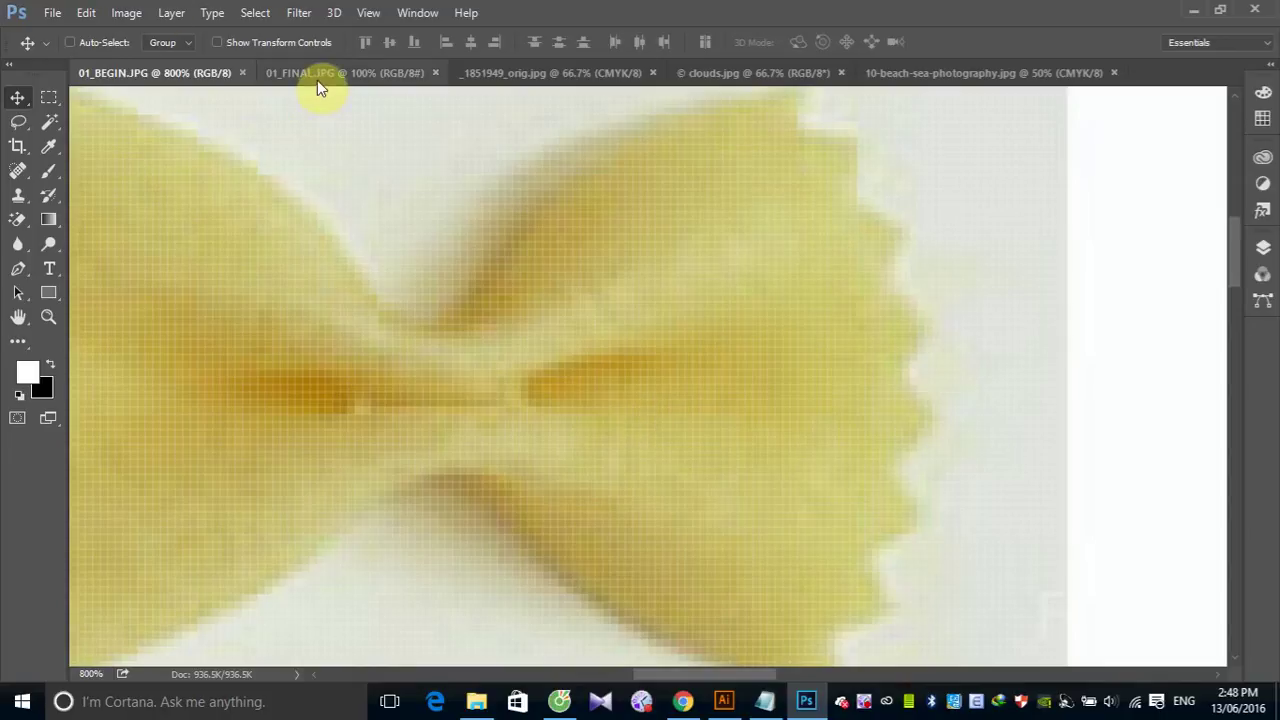
In 01_FINAL.JPG, use Auto-Select to move the right-ear orange slice onto the forehead
click(276, 76)
key(ctrl)
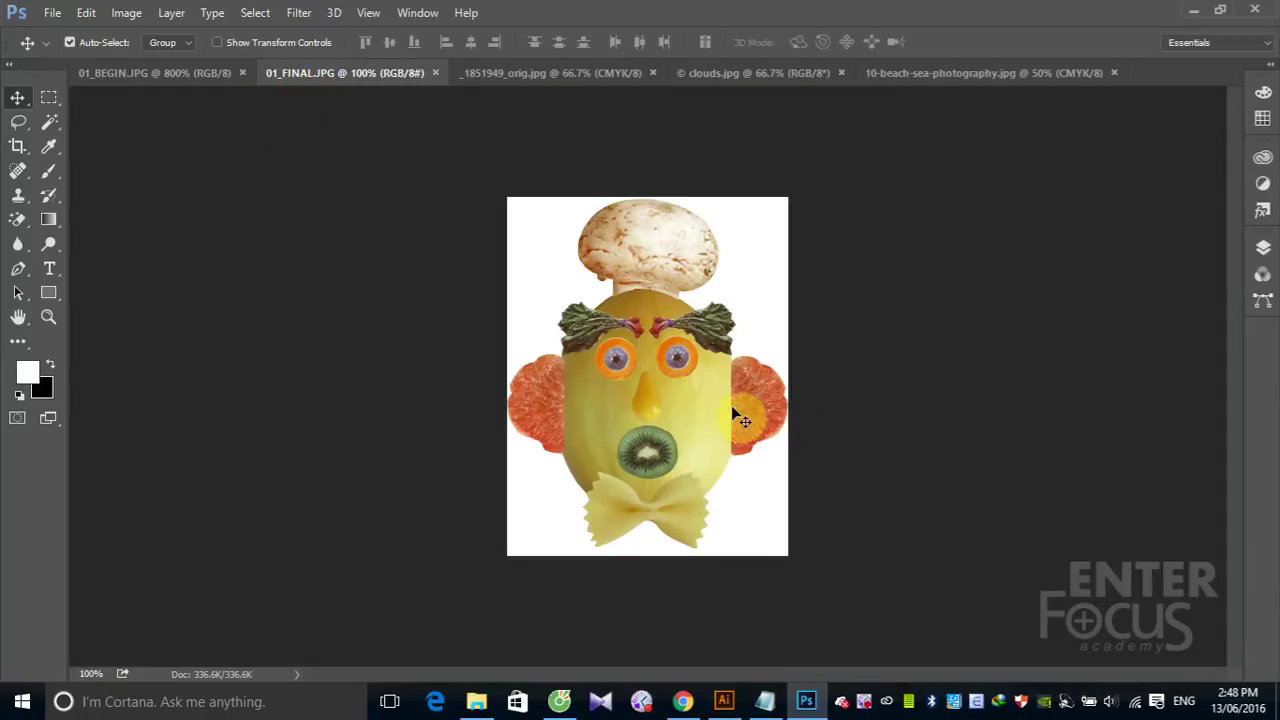
mouse_move(733, 407)
mouse_down()
mouse_move(646, 317)
mouse_move(709, 371)
mouse_up()
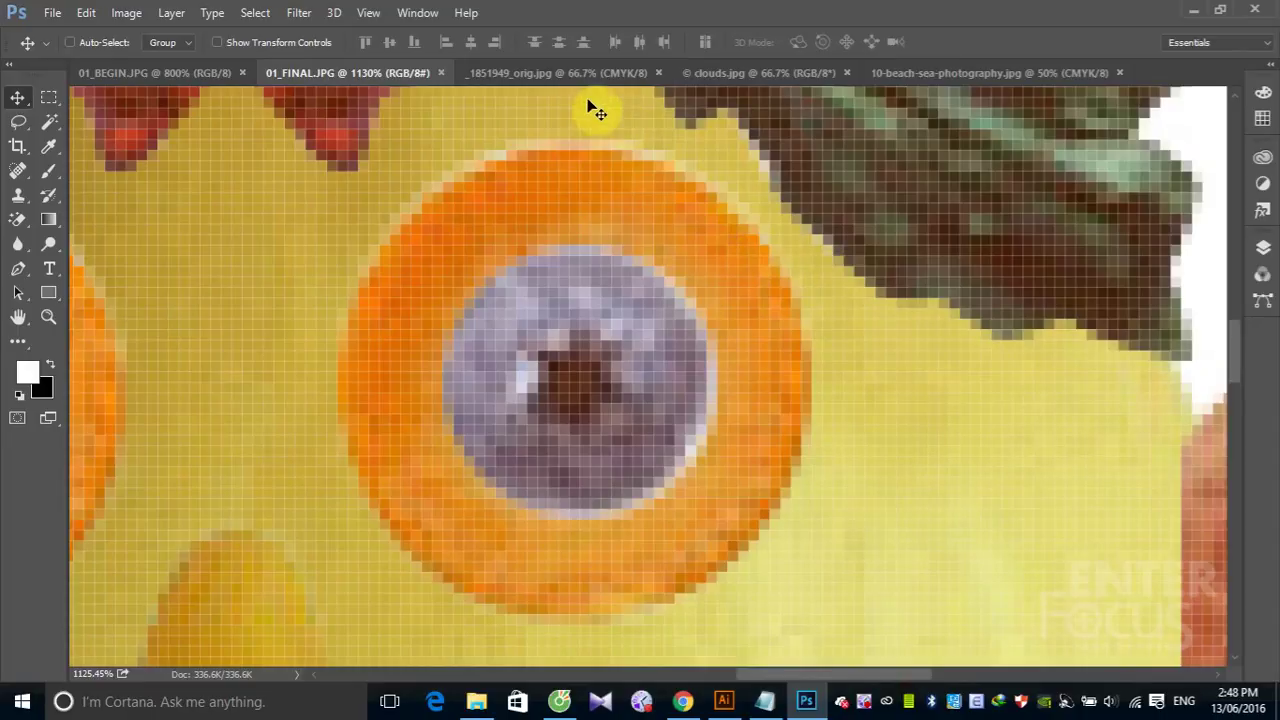
Zoom into the woman's face in the wheat-field photo, then the clouds' sky to about 2134%
click(579, 71)
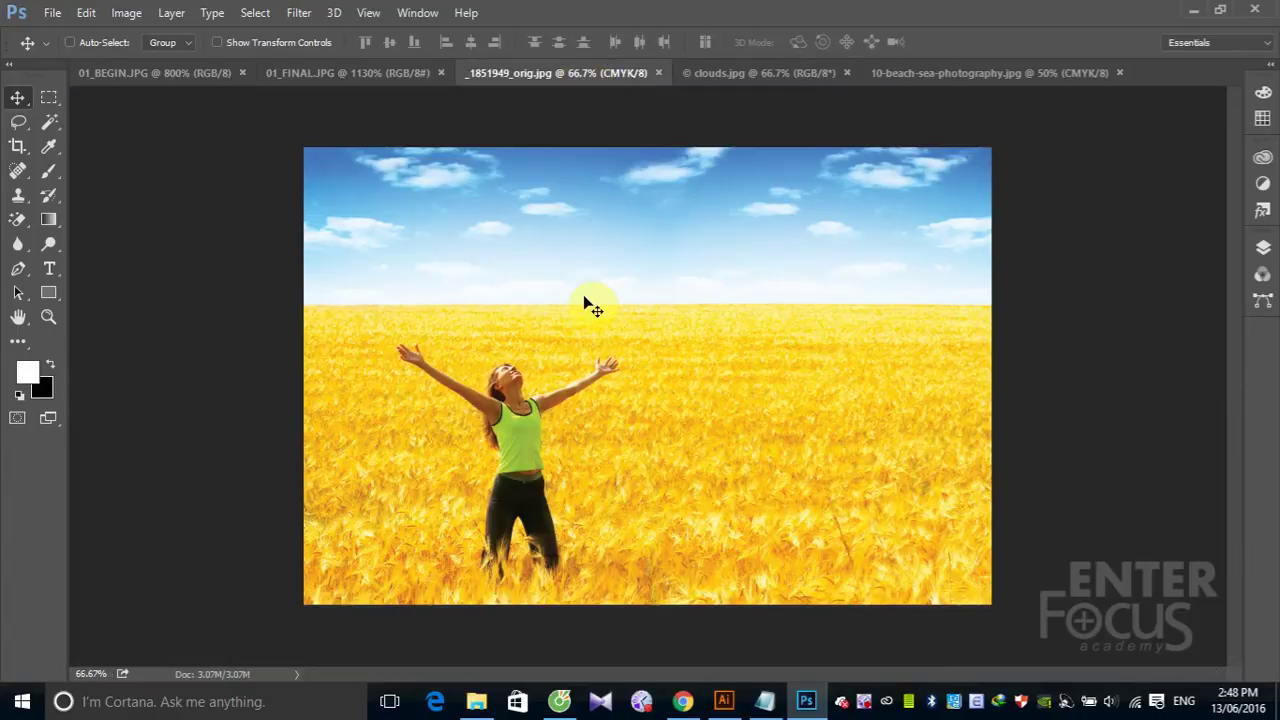
drag(509, 366, 586, 423)
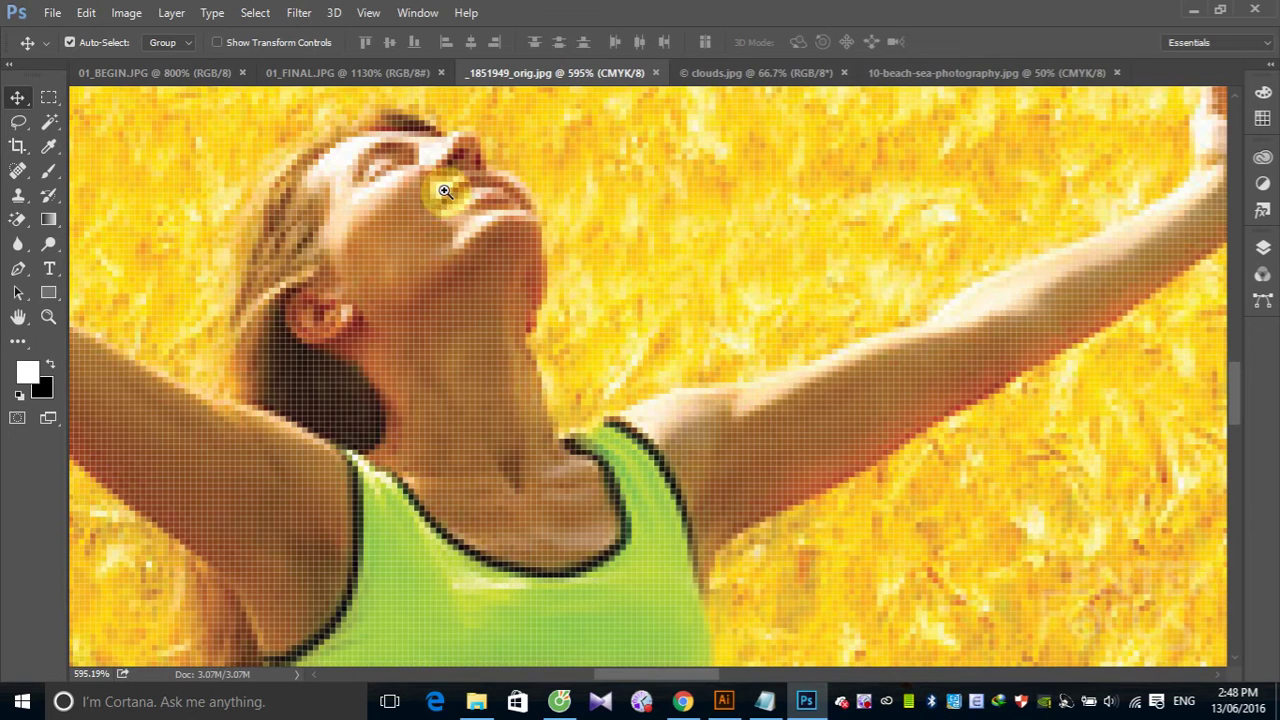
drag(410, 138, 610, 293)
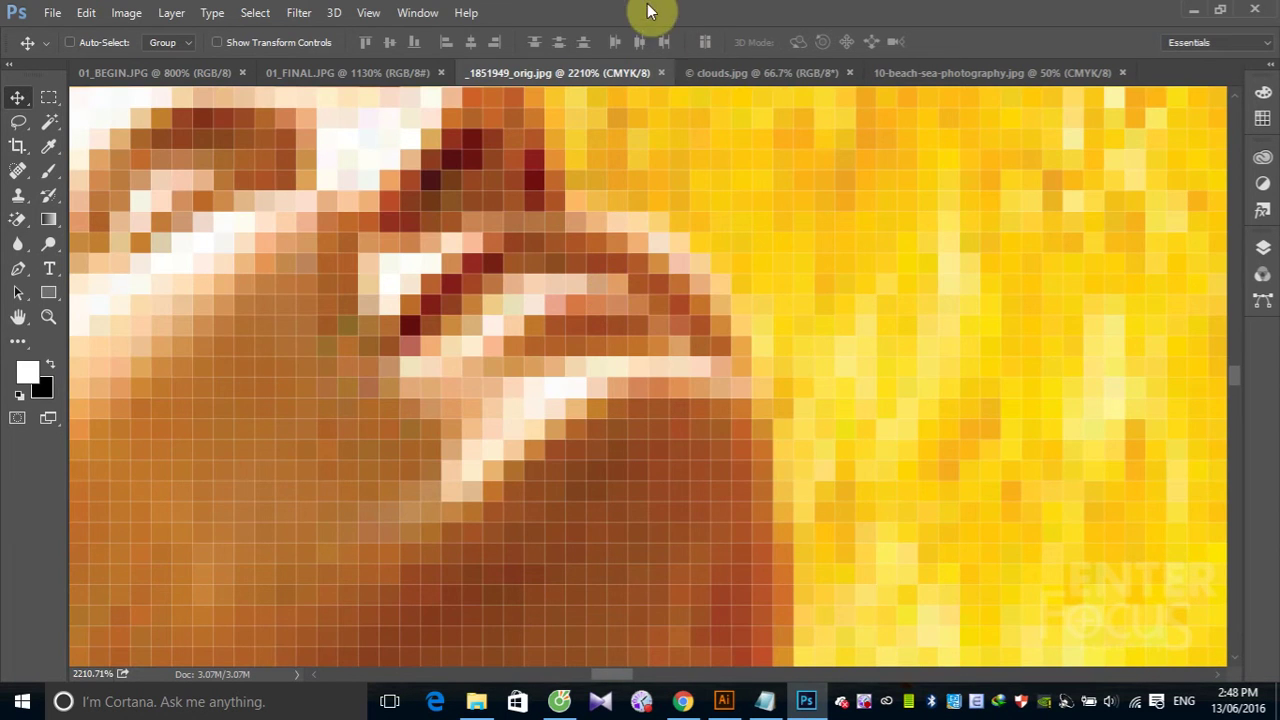
click(726, 70)
drag(576, 224, 729, 320)
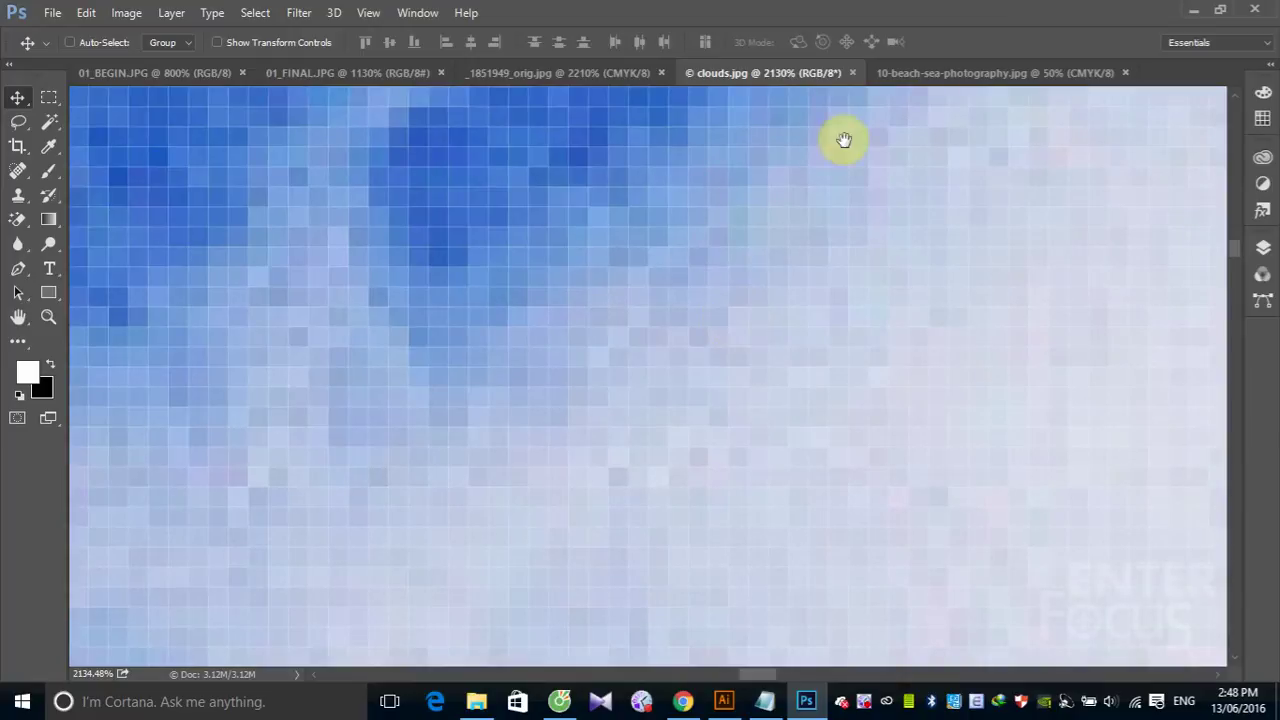
Bring the beach photo to the front and zoom to about 2380% on the rock's edge
click(950, 71)
drag(525, 343, 655, 532)
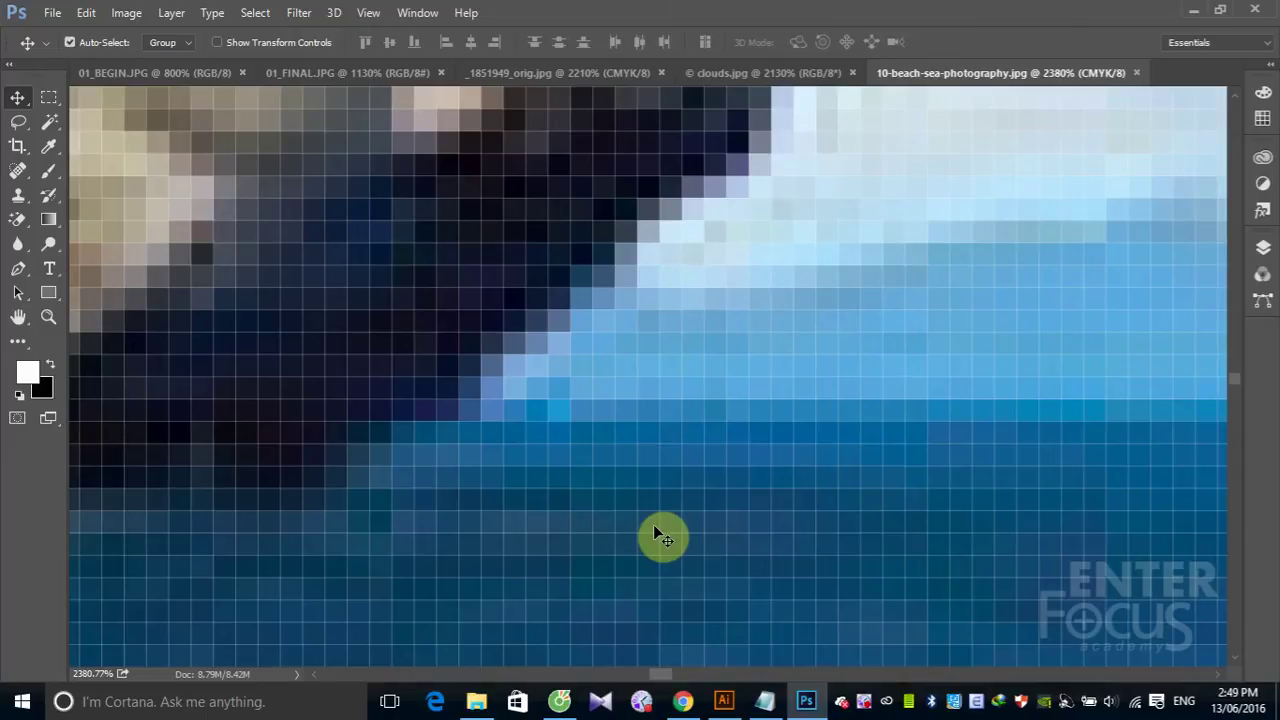
Zoom out to 50%, brush a white scribble over the rock, and marquee-select a sky rectangle
key(ctrl+minus)
key(ctrl+minus)
key(ctrl+minus)
key(ctrl+minus)
key(ctrl+minus)
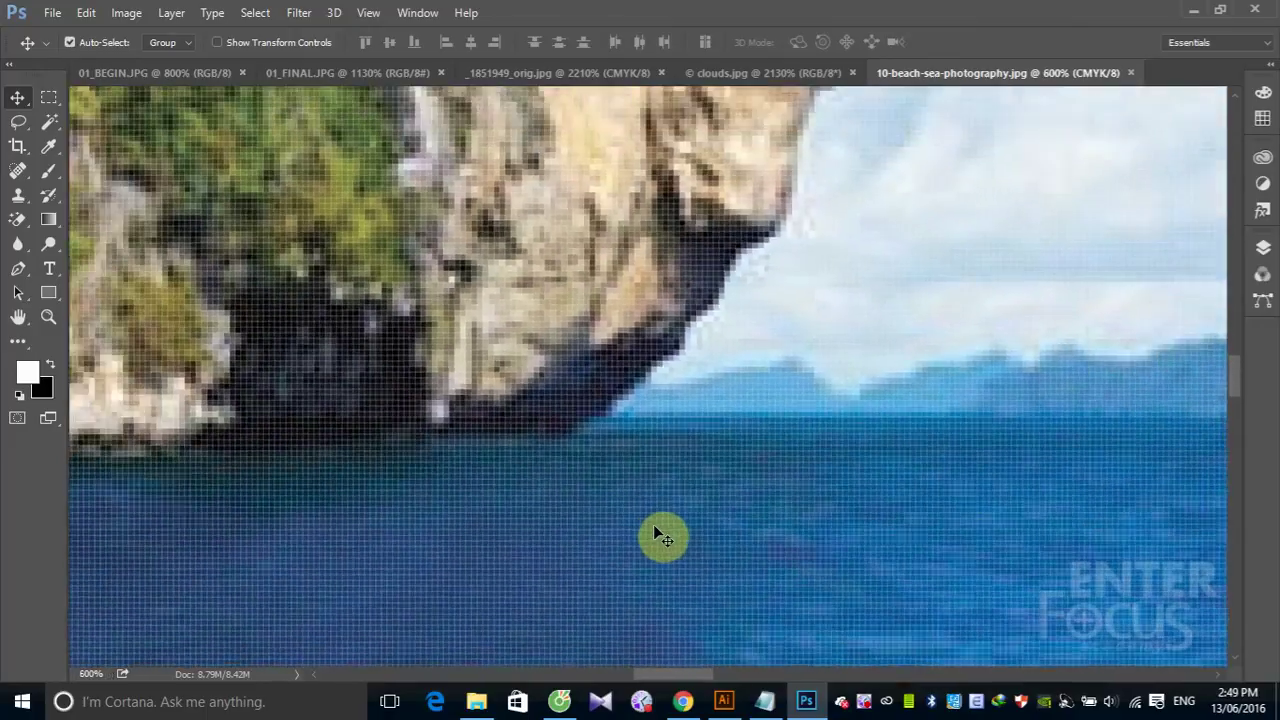
key(ctrl+minus)
key(ctrl+minus)
key(ctrl+minus)
key(ctrl+minus)
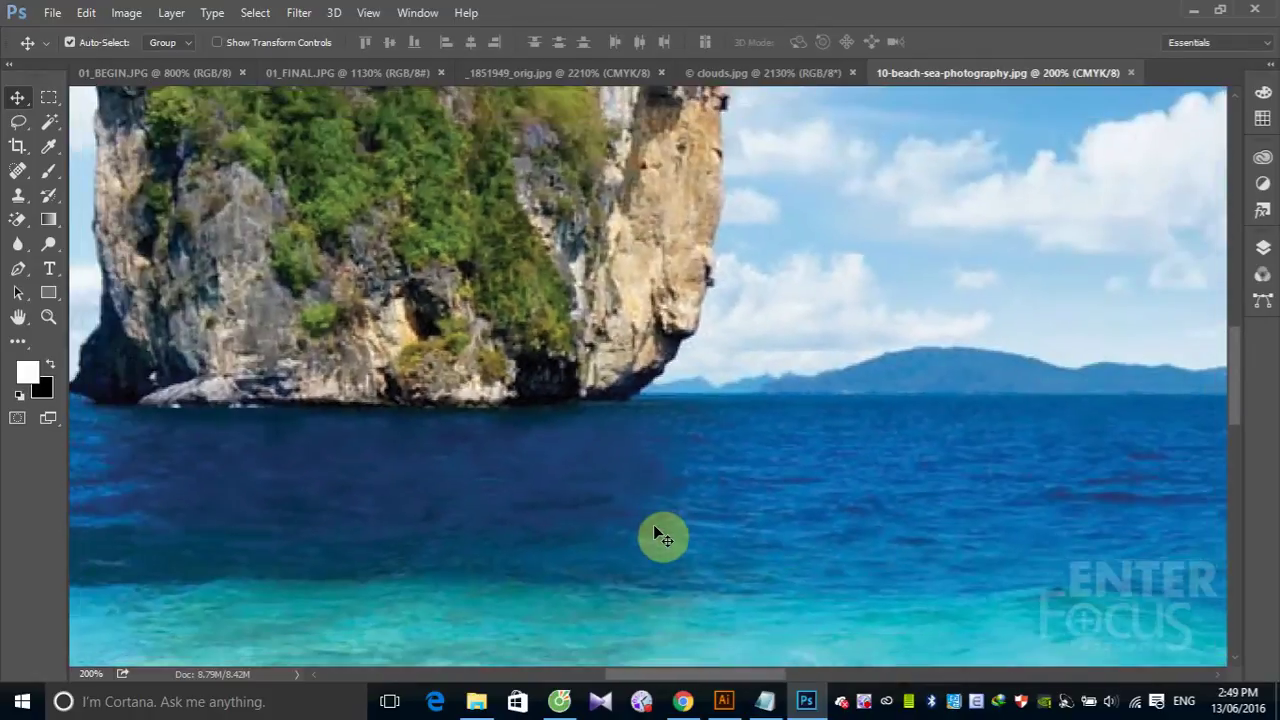
key(ctrl+minus)
key(ctrl+minus)
key(ctrl+minus)
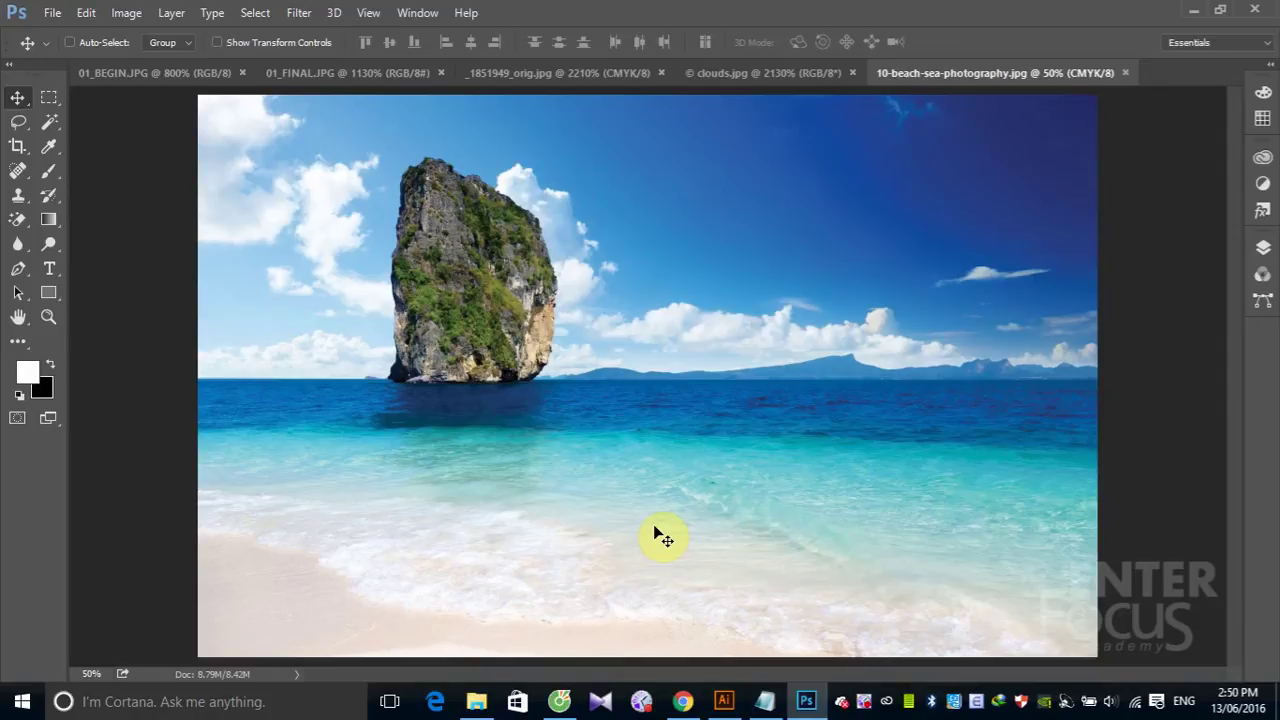
click(49, 170)
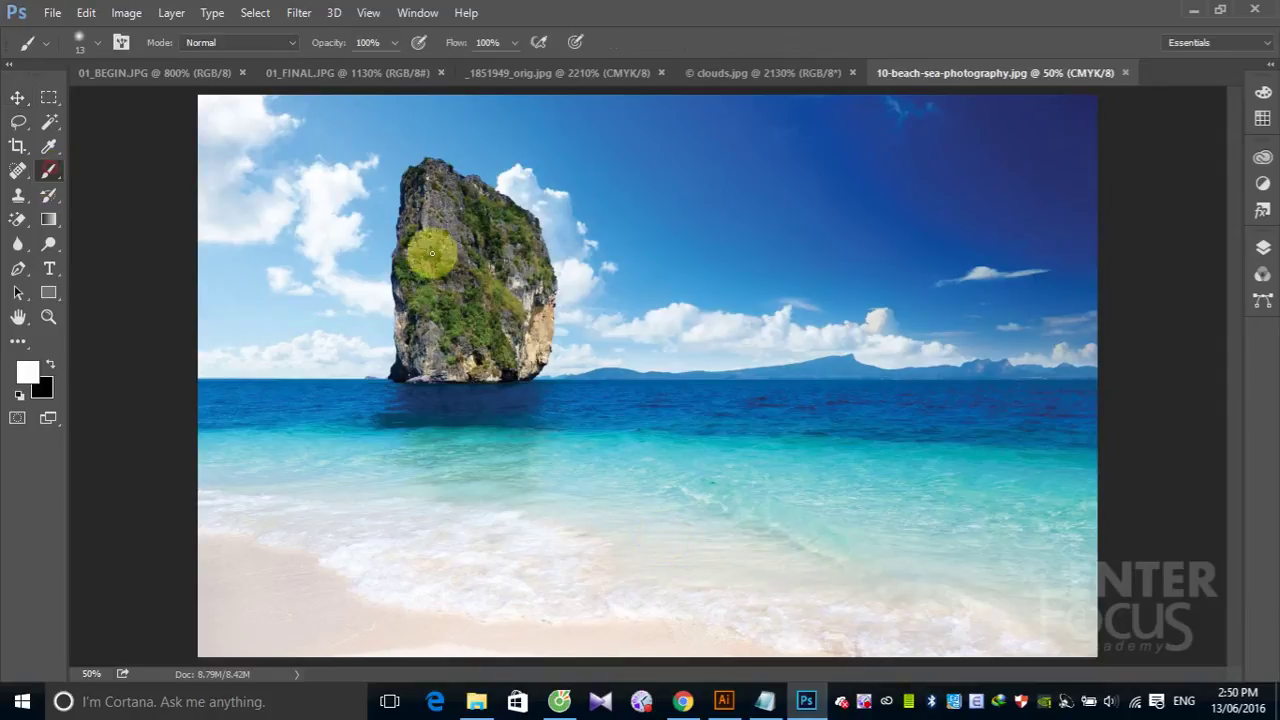
click(431, 222)
drag(424, 330, 520, 352)
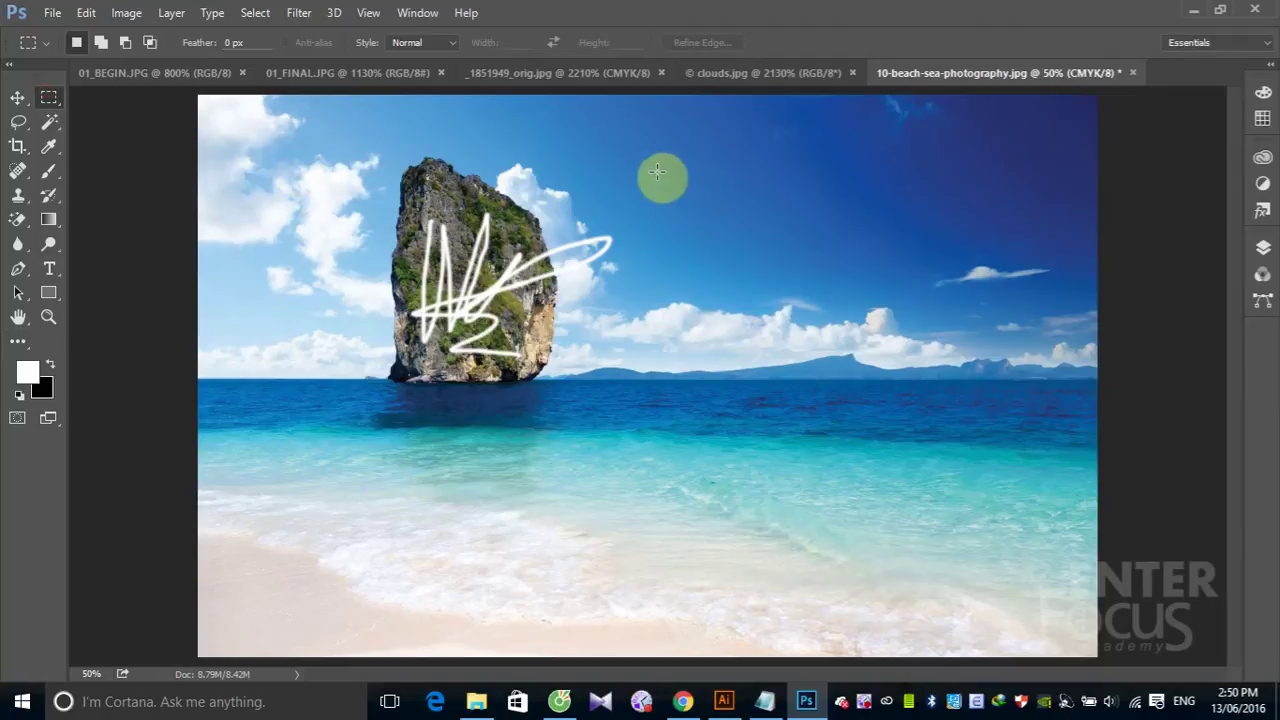
drag(663, 171, 861, 286)
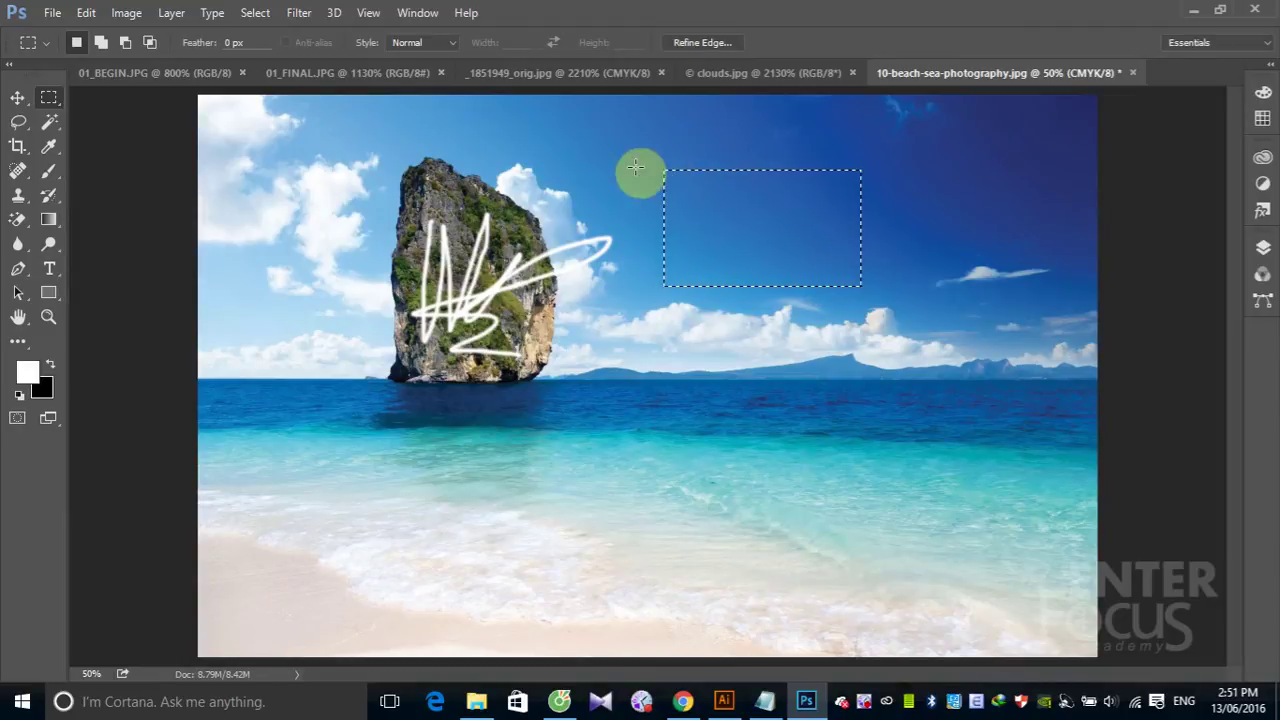
Paint a white zigzag inside the sky selection, deselect, then paint another zigzag across the sea
click(47, 176)
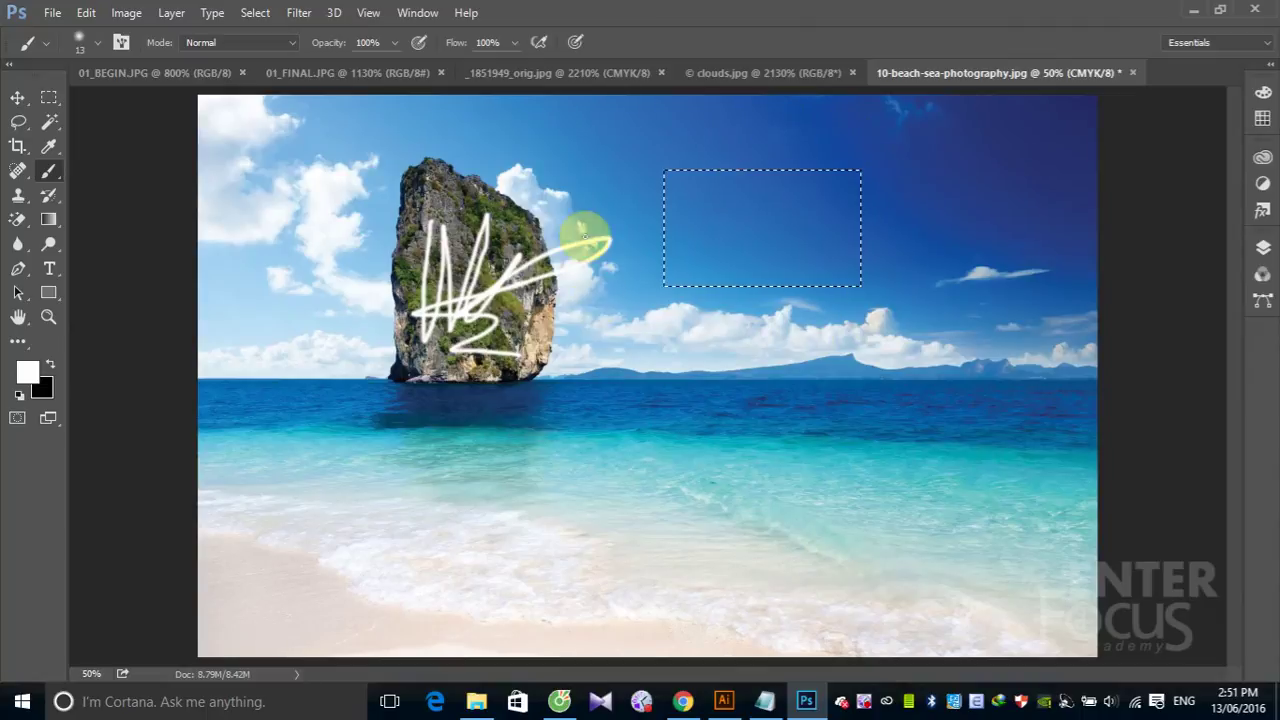
mouse_move(744, 108)
mouse_down()
mouse_move(750, 168)
mouse_move(840, 255)
mouse_up()
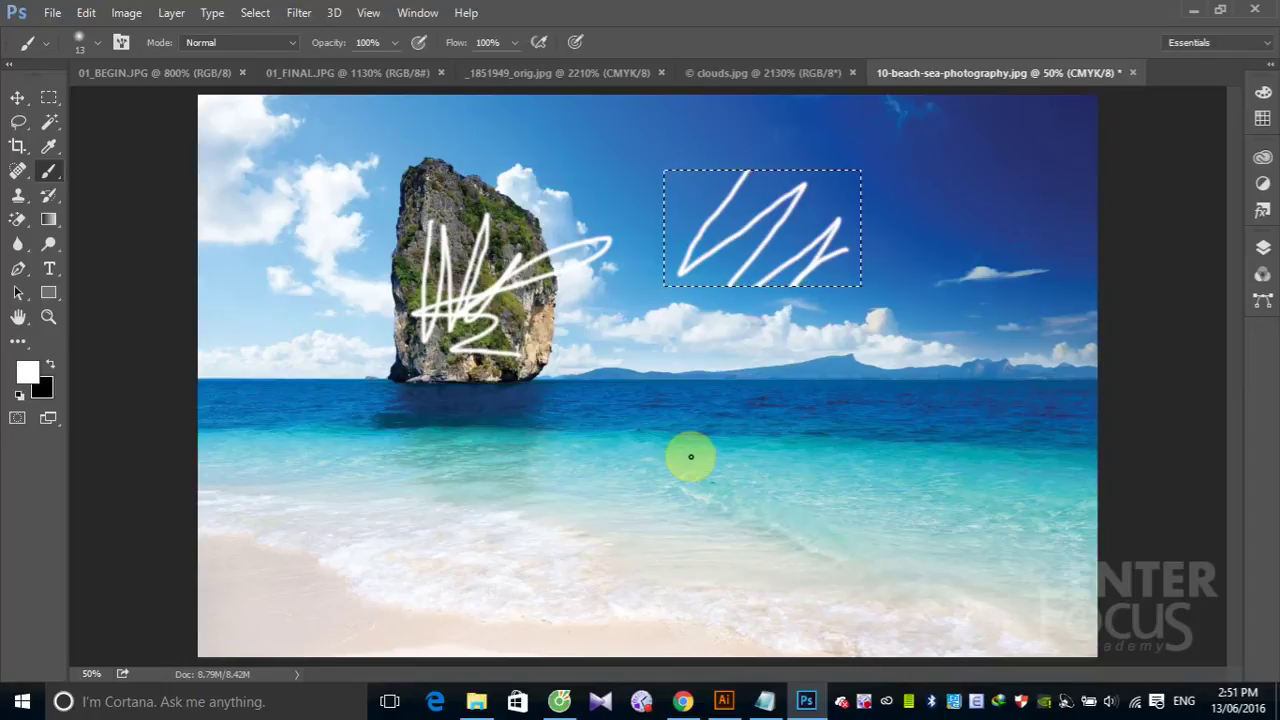
key(ctrl)
key(ctrl+d)
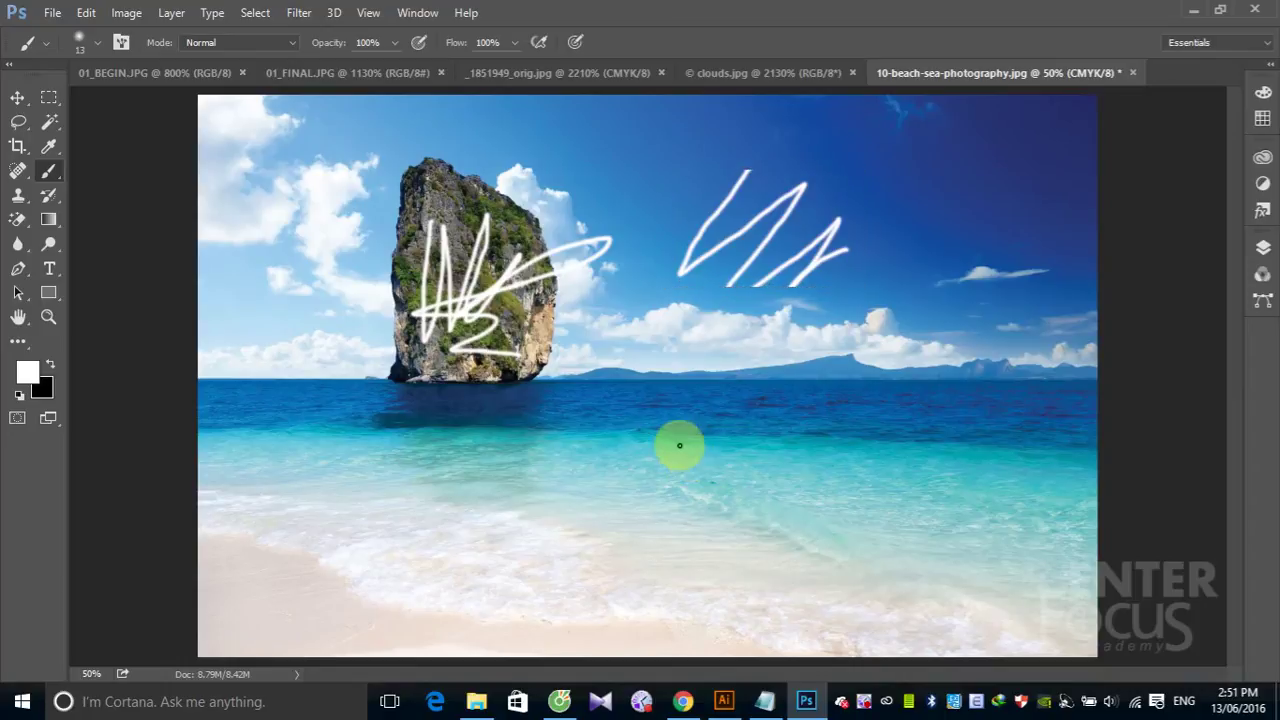
mouse_move(668, 360)
mouse_down()
mouse_move(750, 390)
mouse_move(835, 515)
mouse_up()
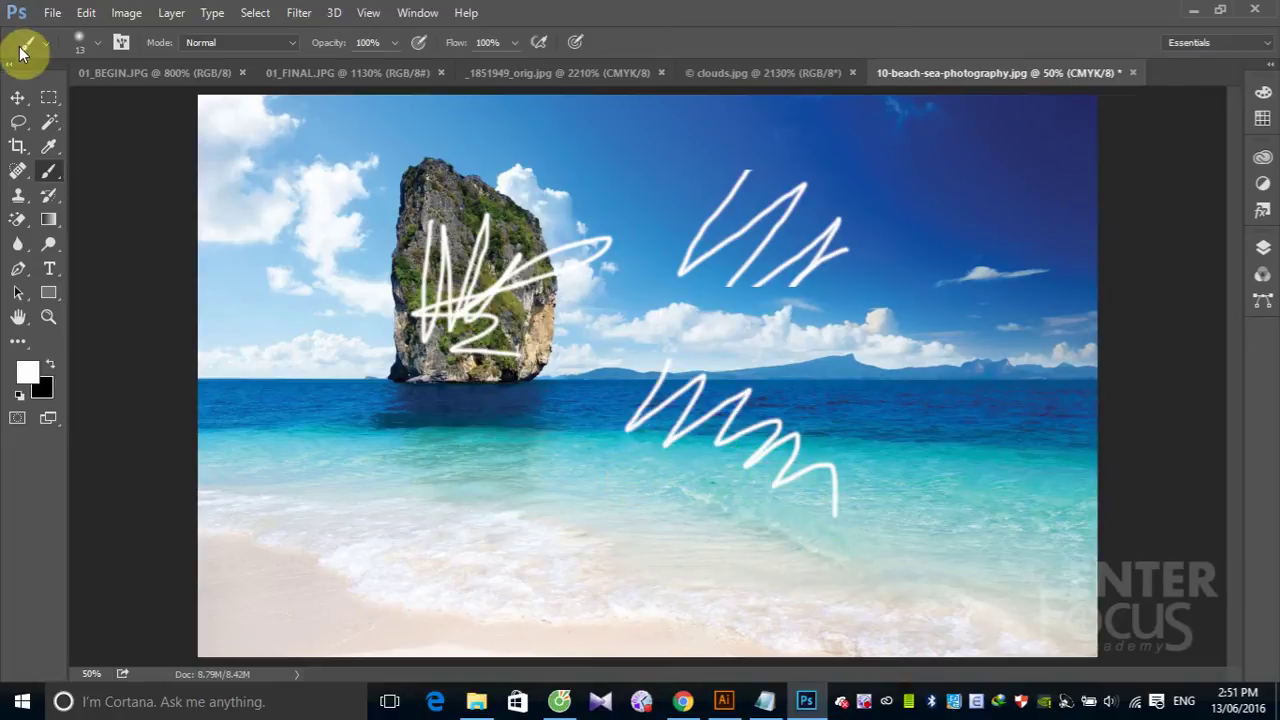
click(86, 13)
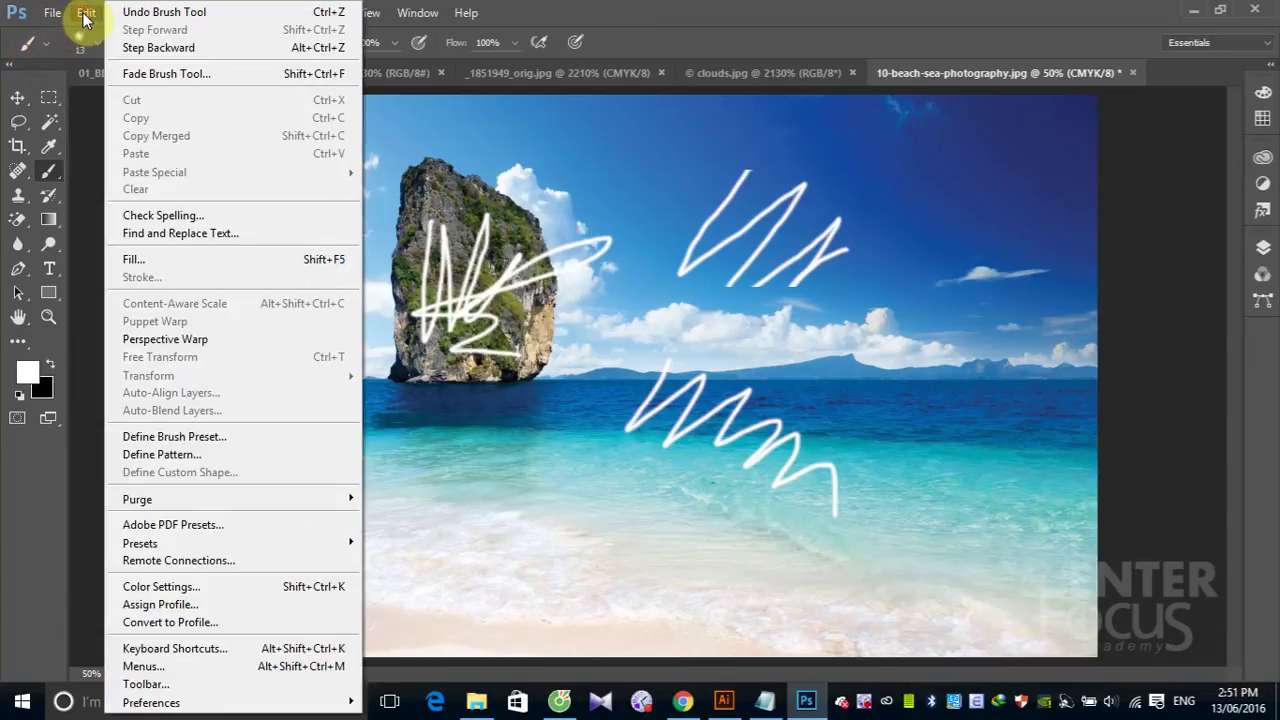
click(157, 260)
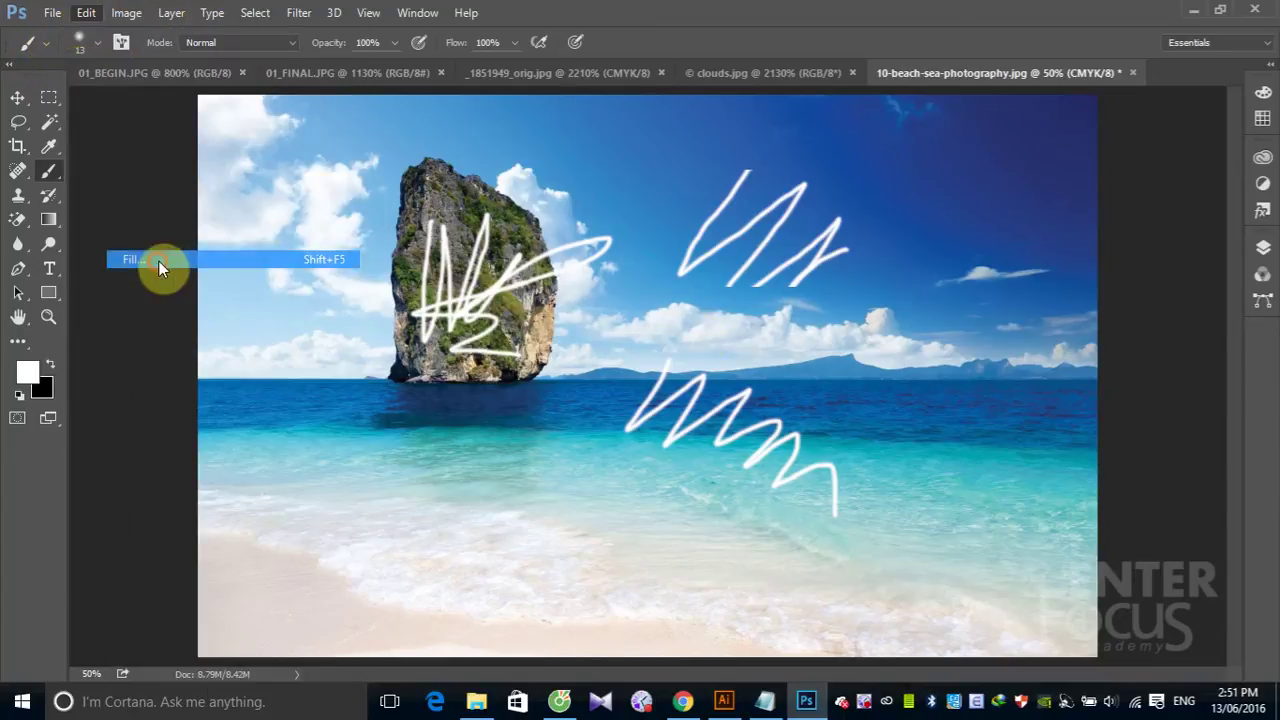
click(698, 193)
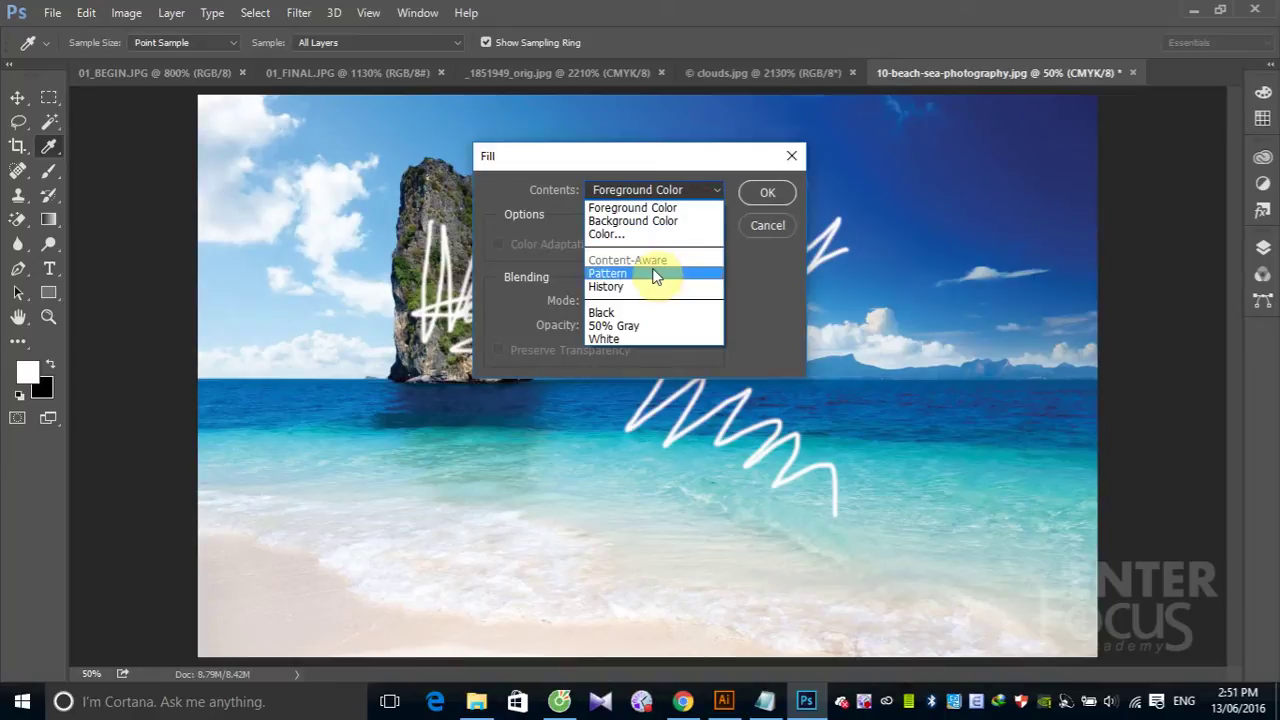
click(650, 237)
click(690, 337)
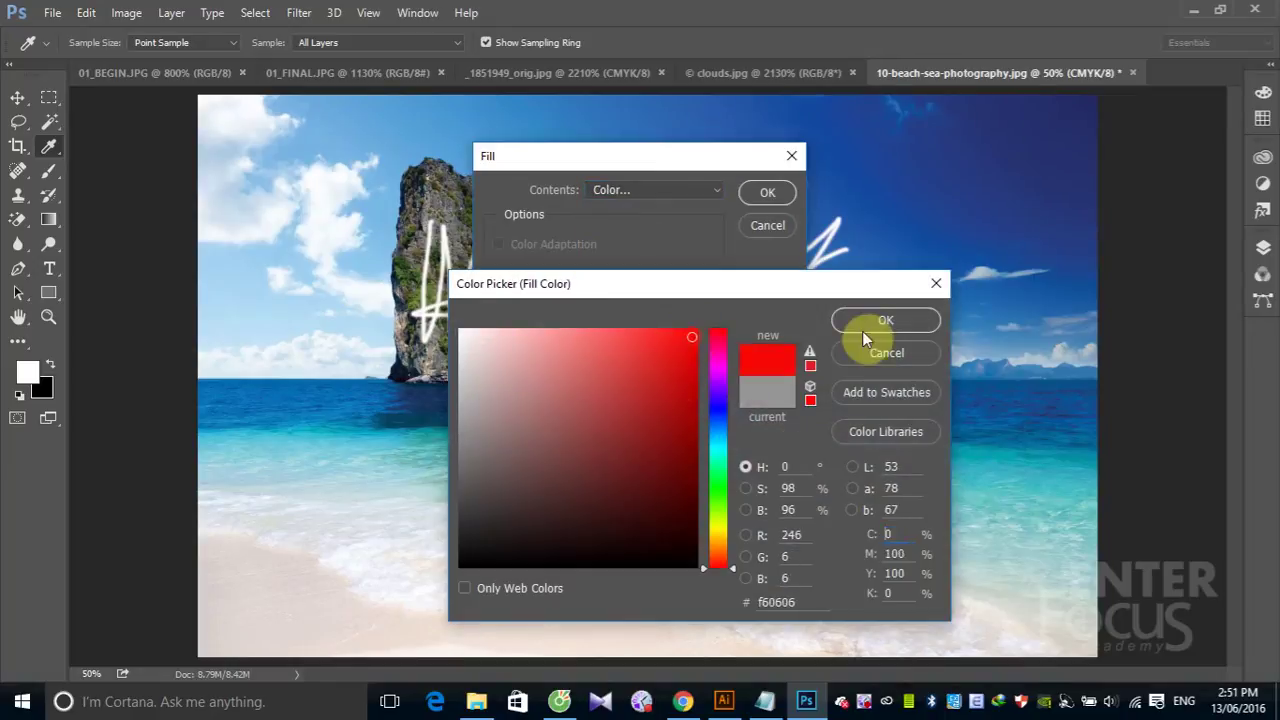
click(884, 320)
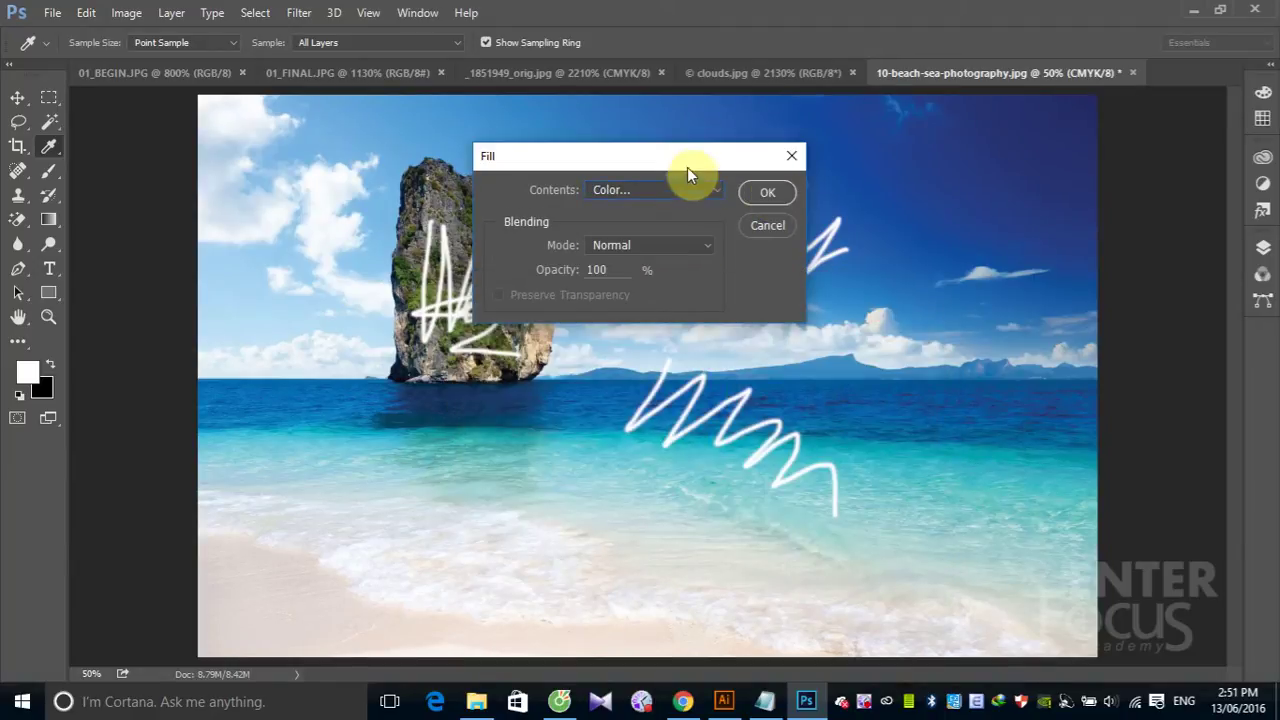
drag(678, 160, 1009, 176)
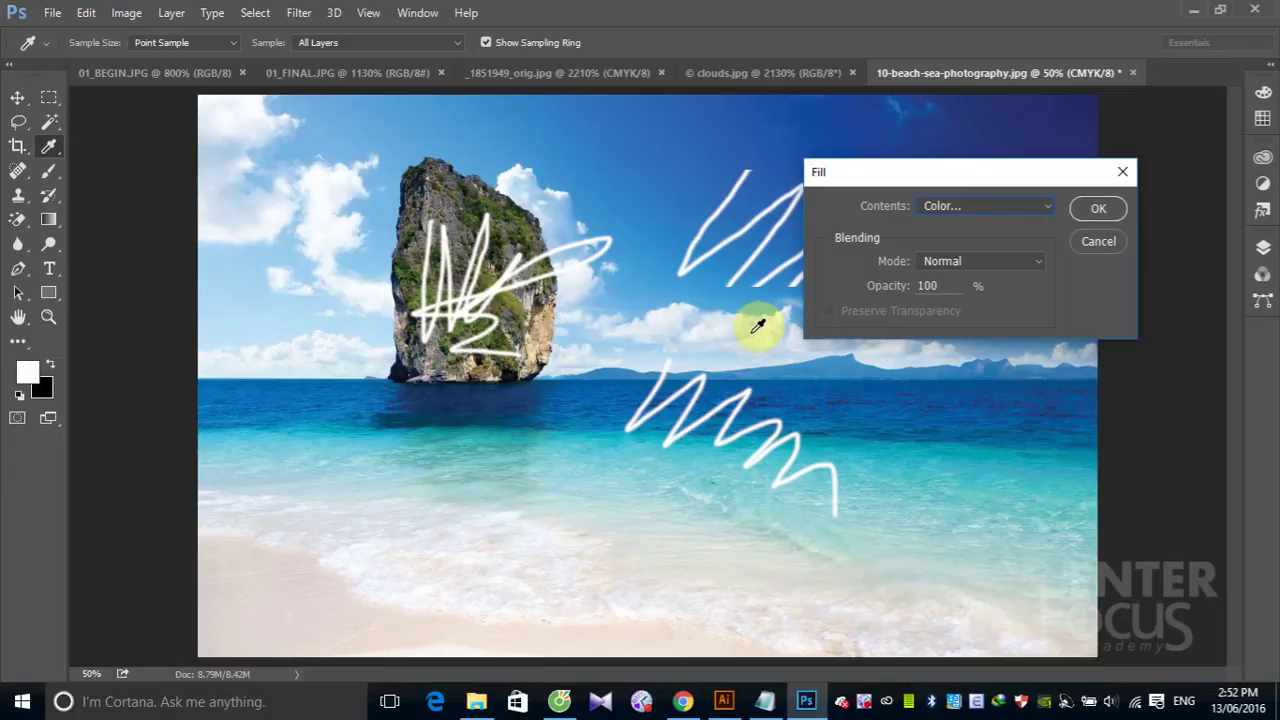
click(1096, 209)
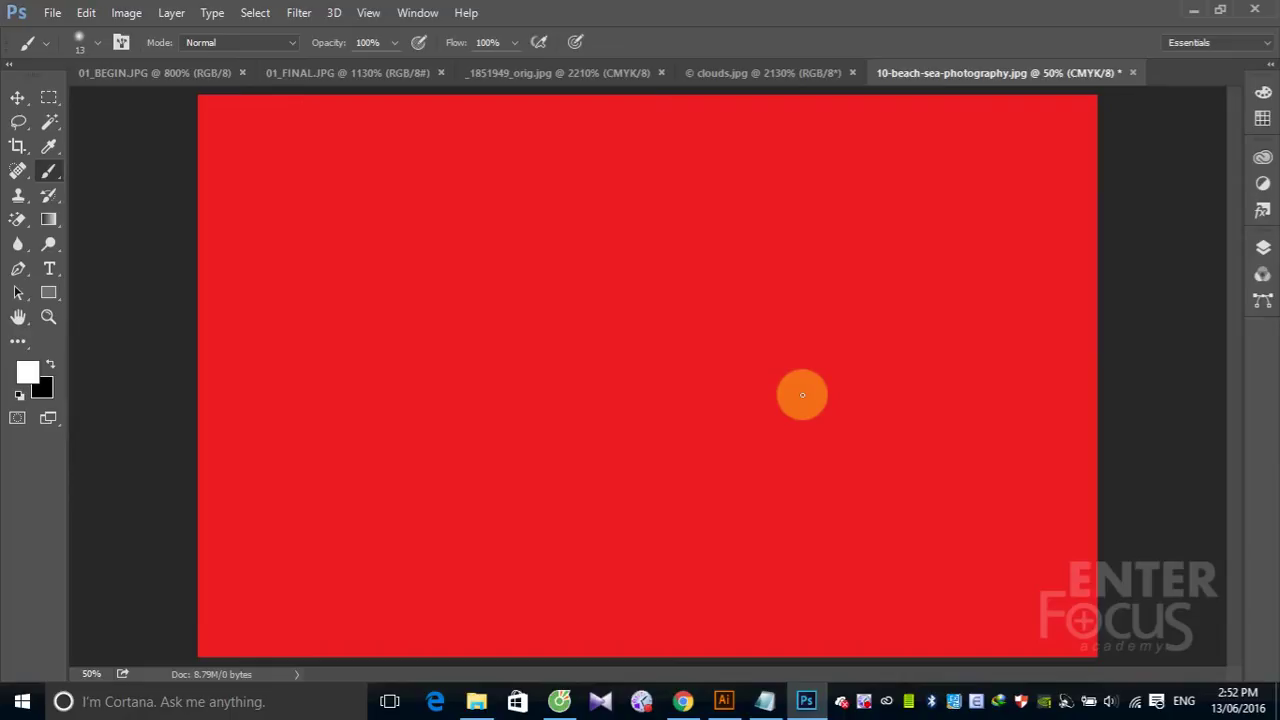
key(ctrl+z)
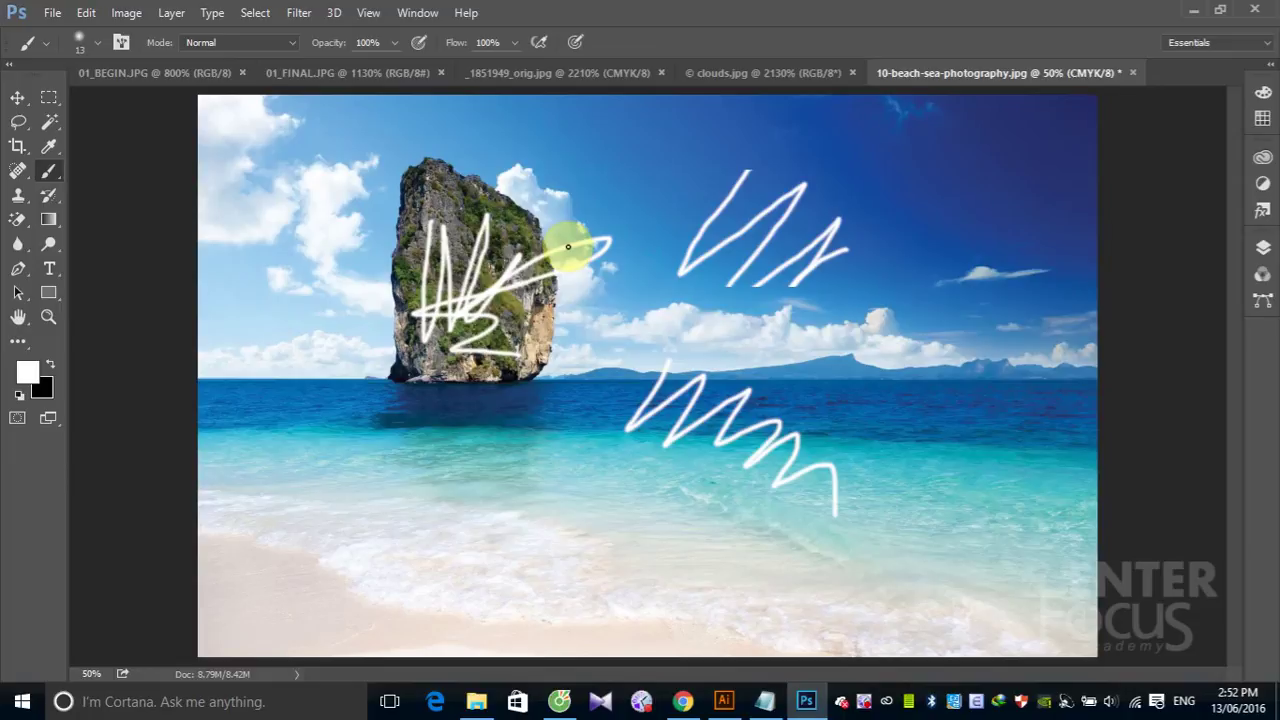
Select a rectangle around the upper-right sky scribble and fill it solid red via Edit > Fill
click(48, 97)
drag(651, 160, 885, 297)
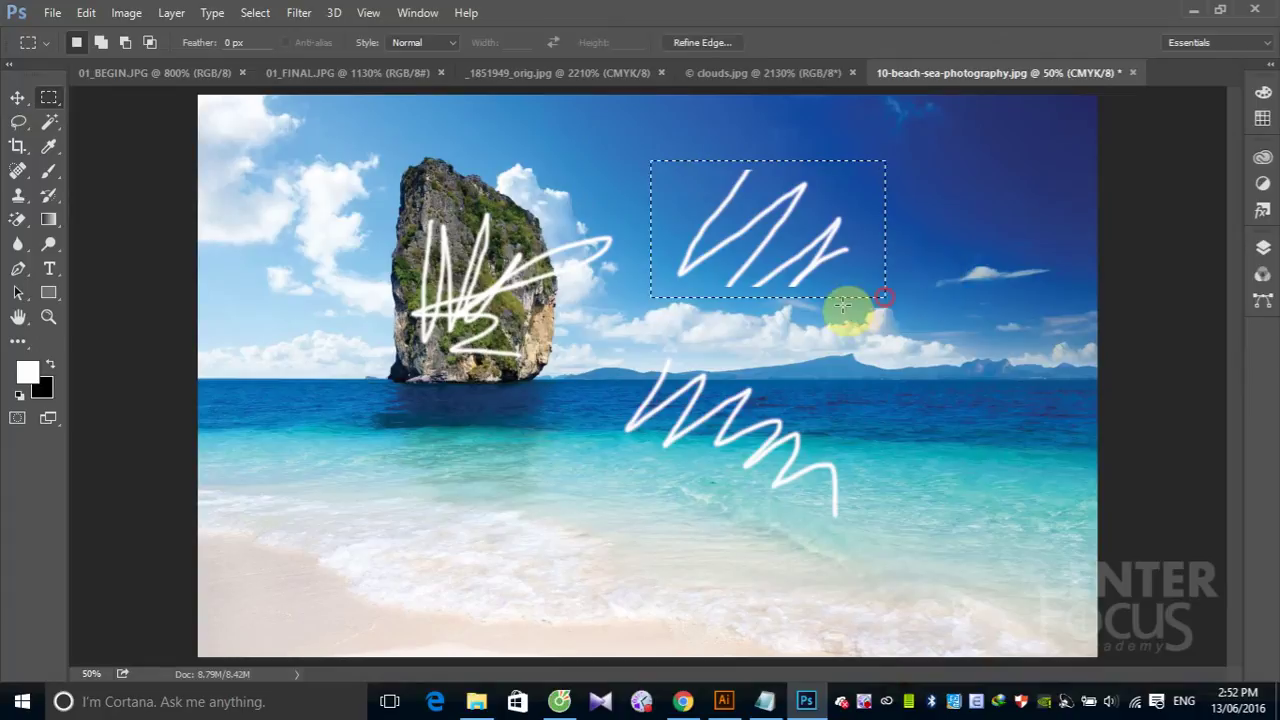
click(50, 14)
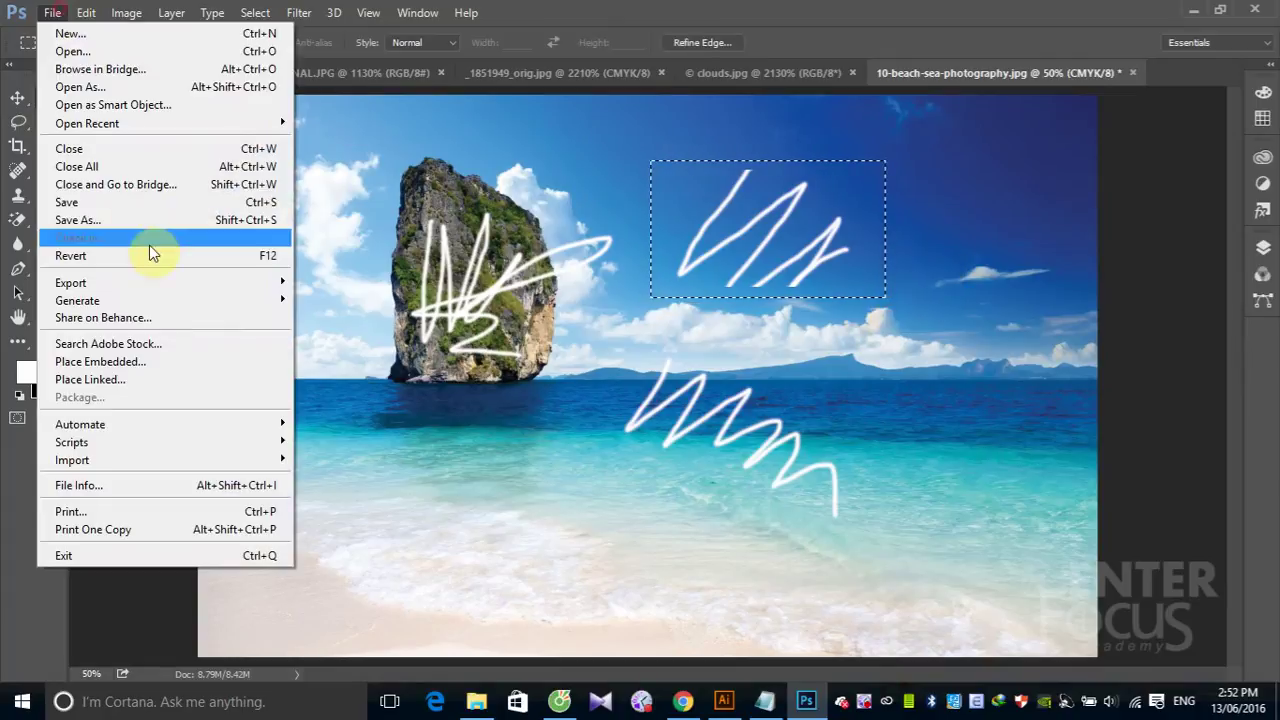
click(143, 254)
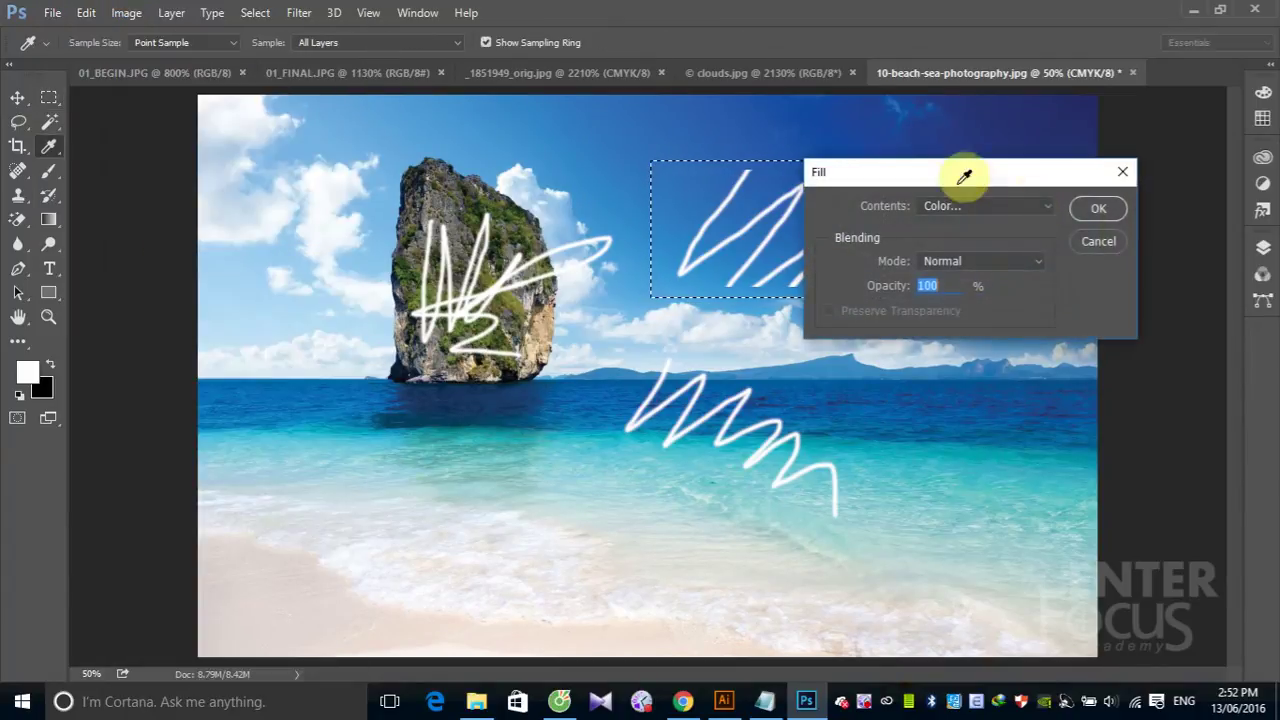
click(1096, 208)
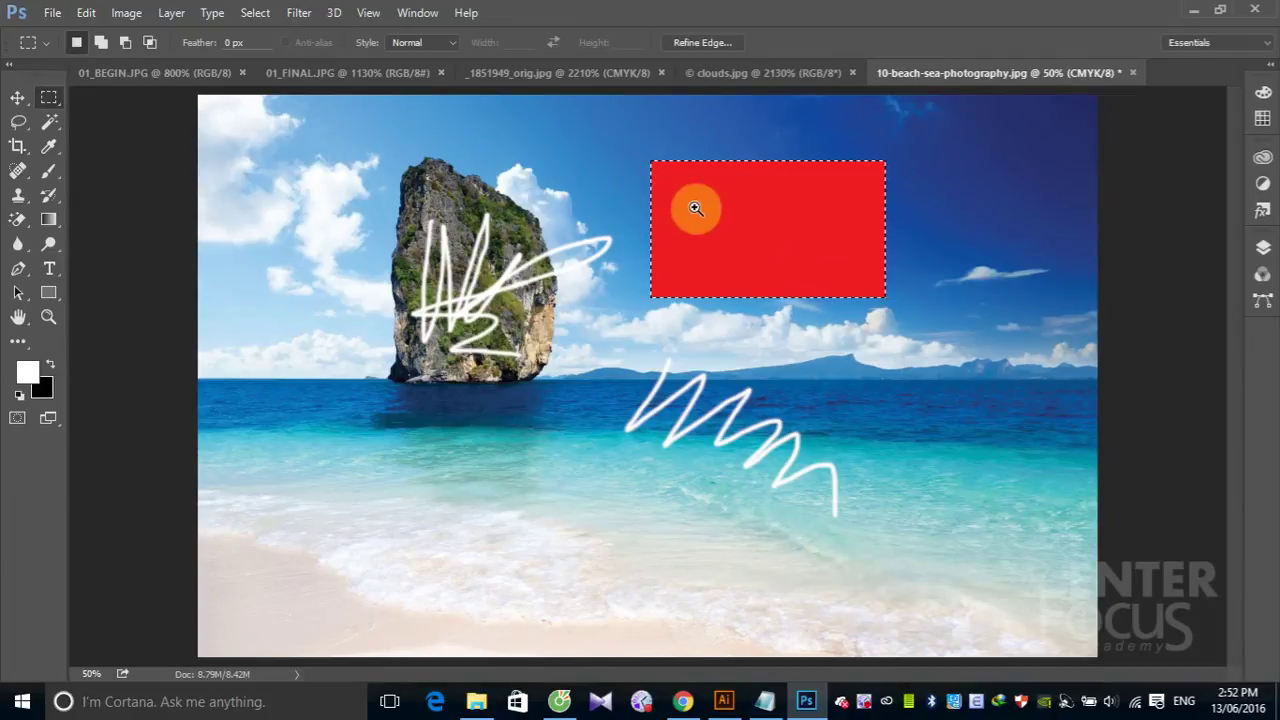
drag(700, 186, 651, 257)
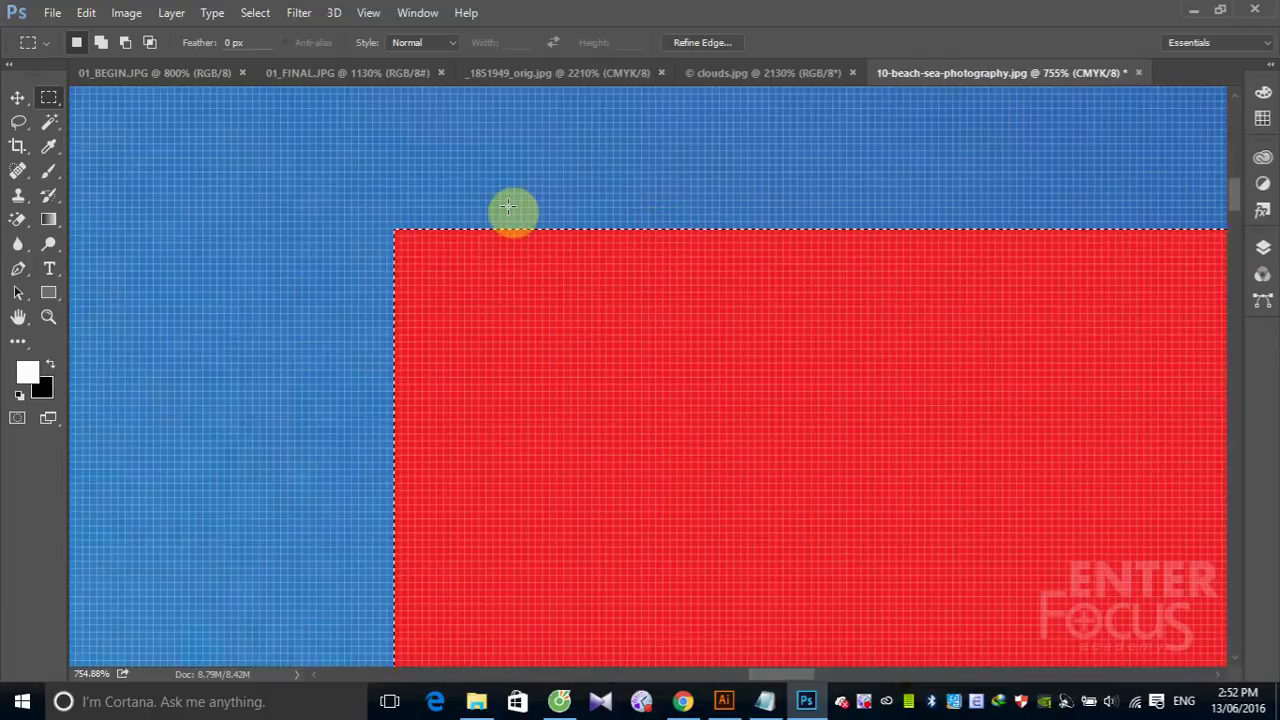
Deselect the red rectangle and zoom back out to 33.3% to see the whole photo
click(474, 250)
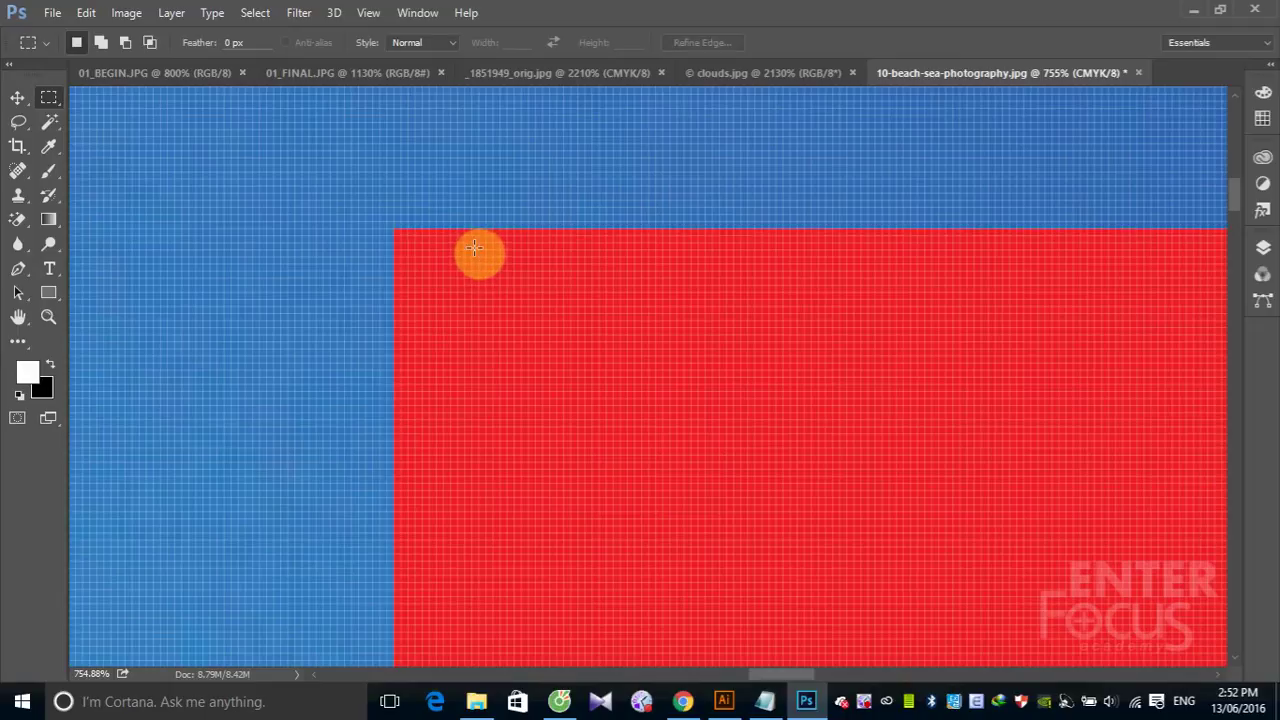
key(ctrl+1)
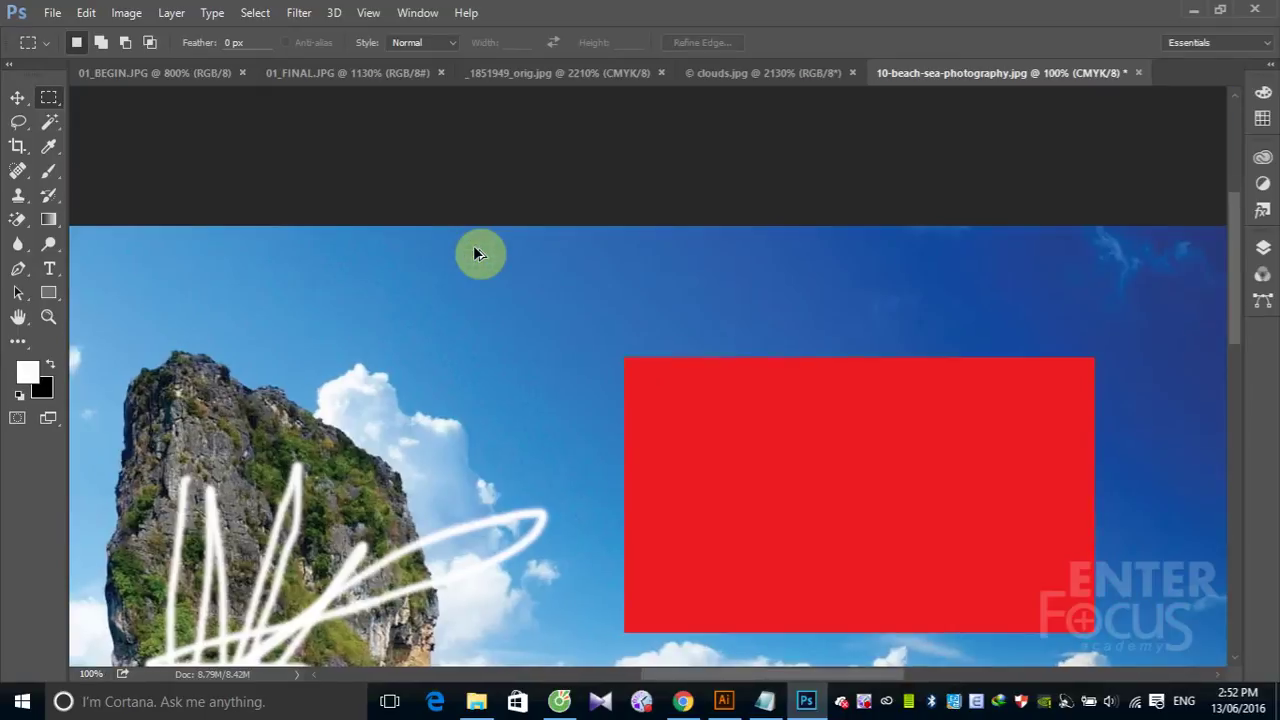
key(ctrl+minus)
key(ctrl+minus)
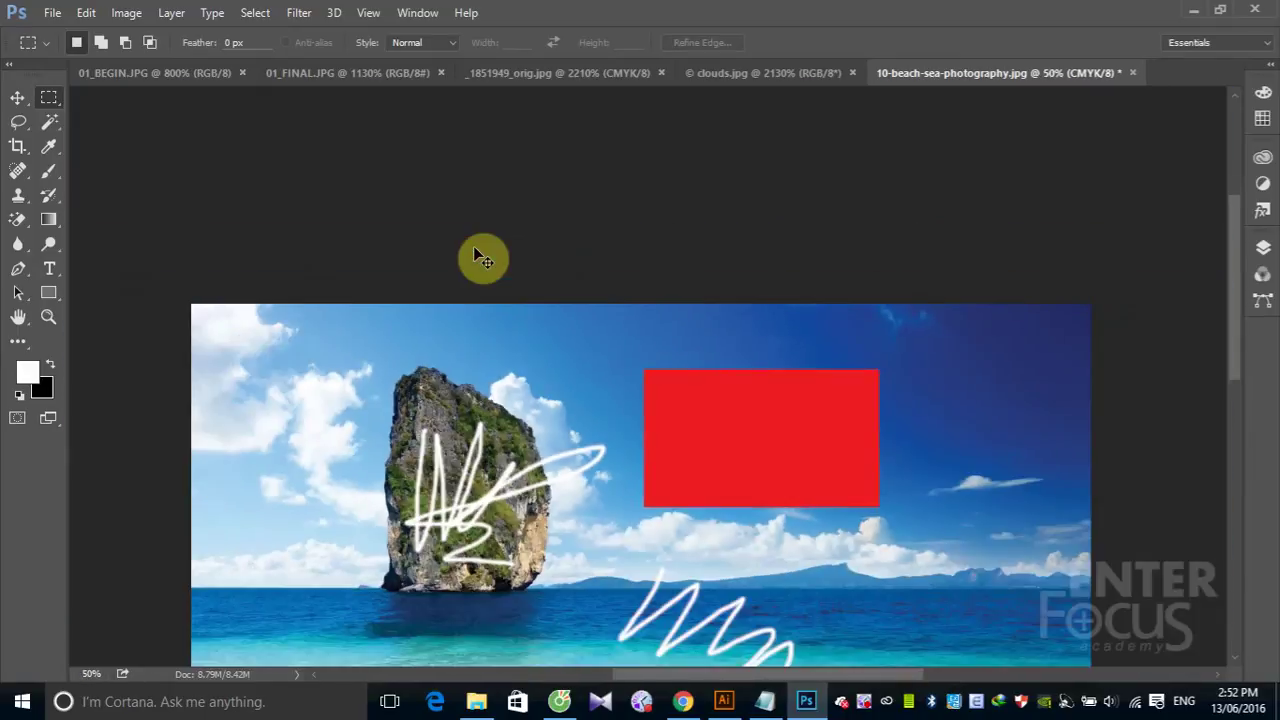
key(ctrl+minus)
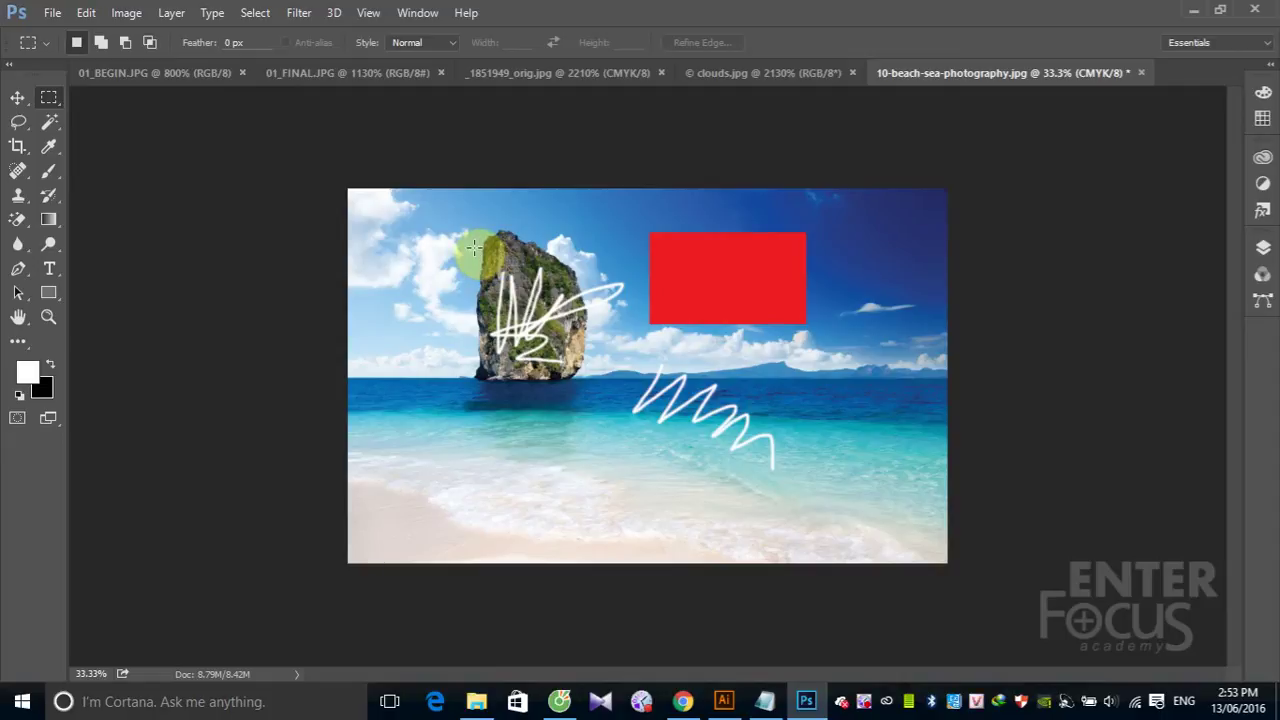
key(XF86AudioRaiseVolume)
key(F12)
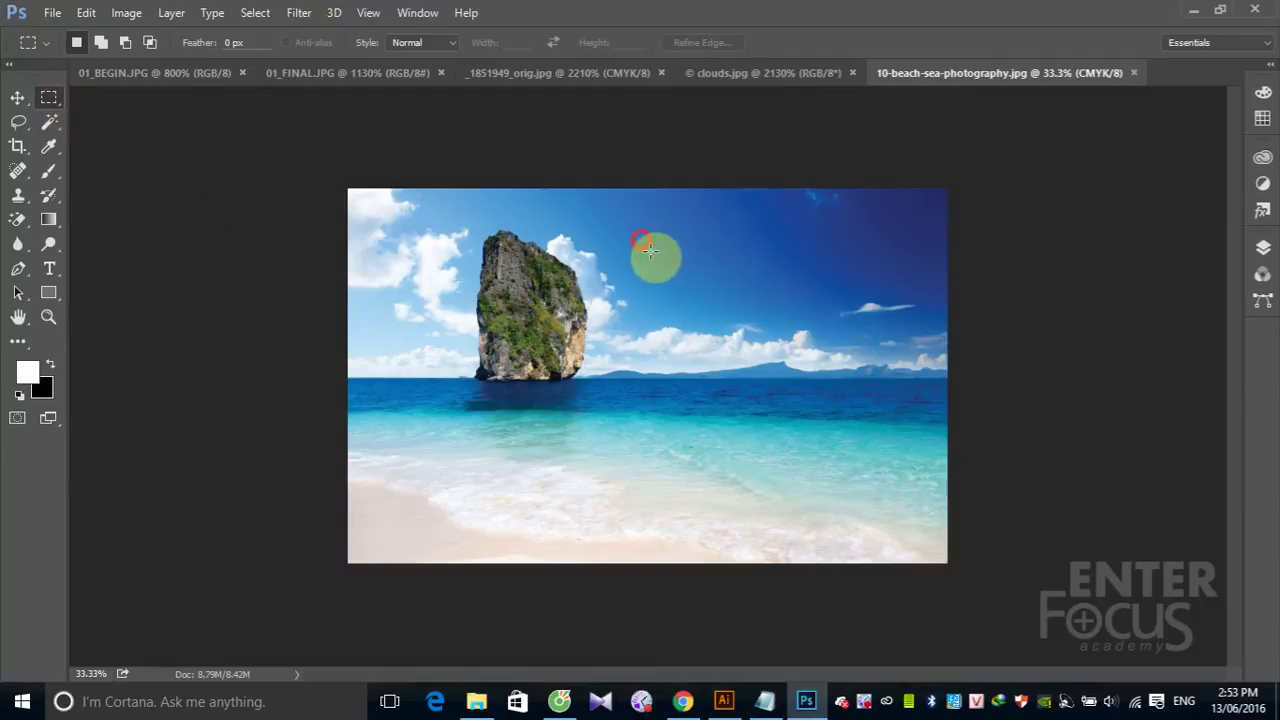
drag(641, 240, 731, 325)
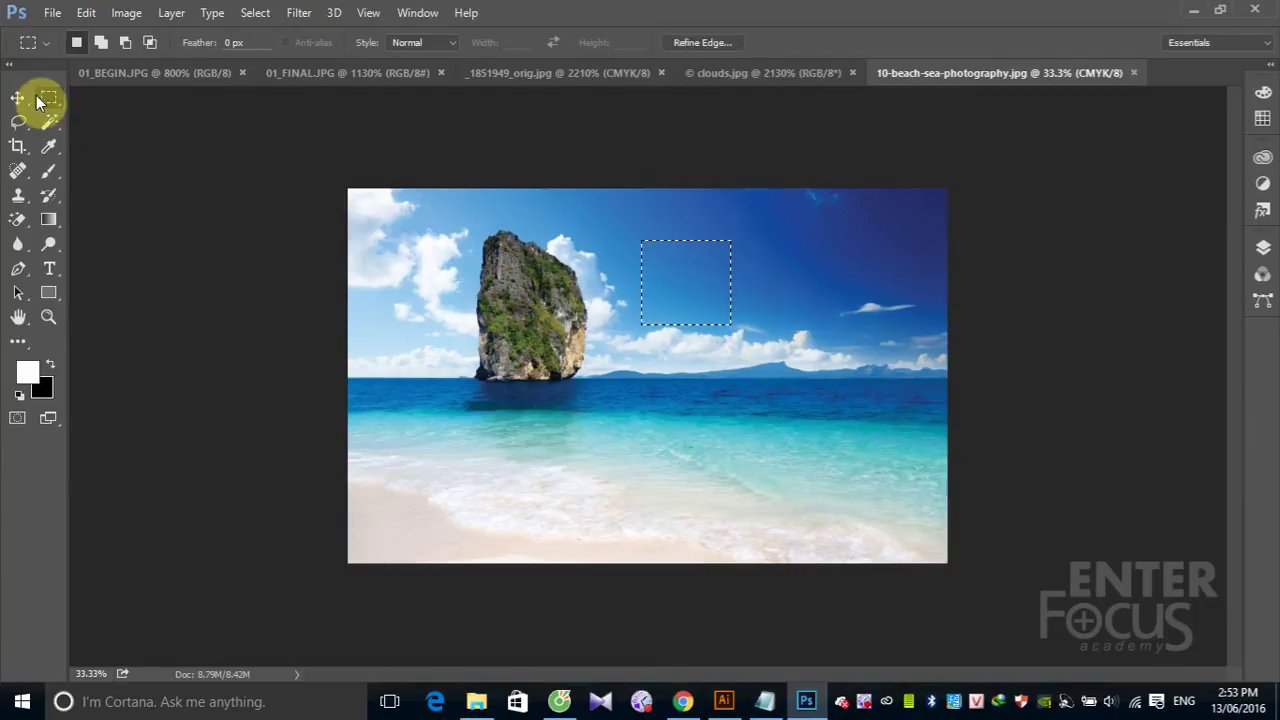
mouse_move(11, 86)
mouse_down()
mouse_move(37, 106)
mouse_move(14, 89)
mouse_up()
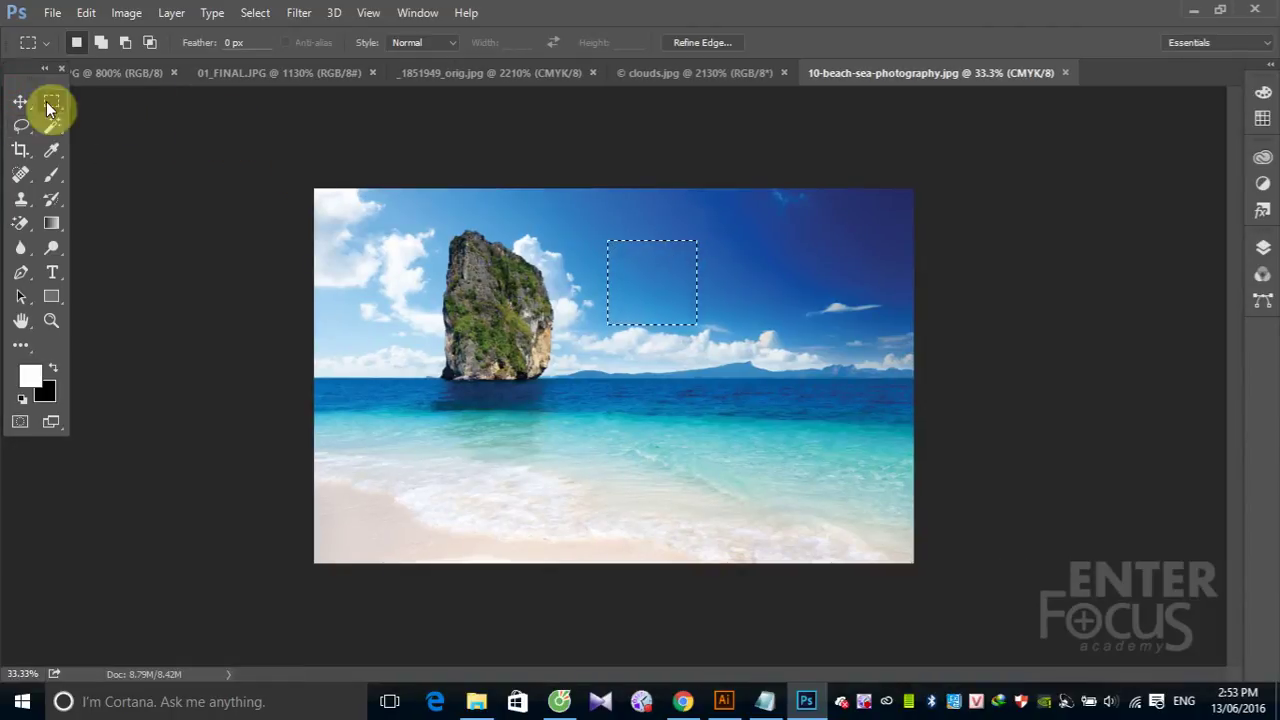
mouse_move(47, 79)
mouse_down()
mouse_move(27, 142)
mouse_move(8, 140)
mouse_up()
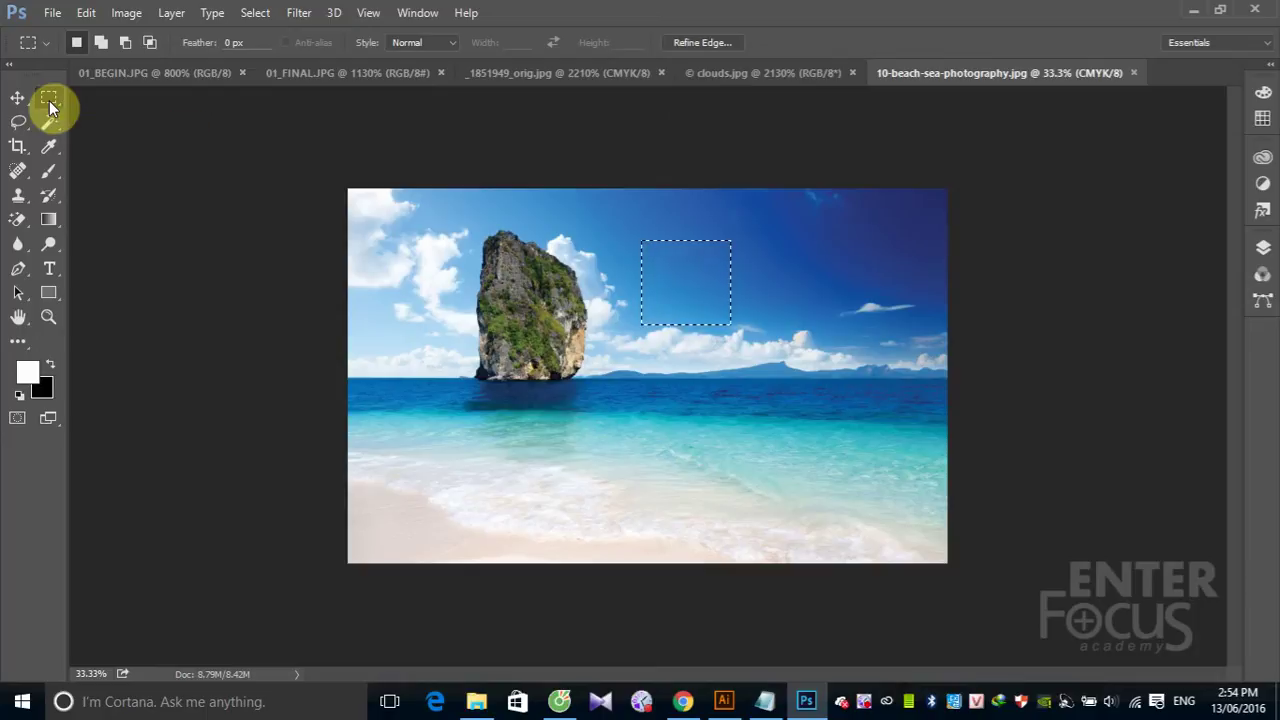
Browse the Marquee and Lasso tool flyouts and choose the Magic Wand Tool
right_click(49, 100)
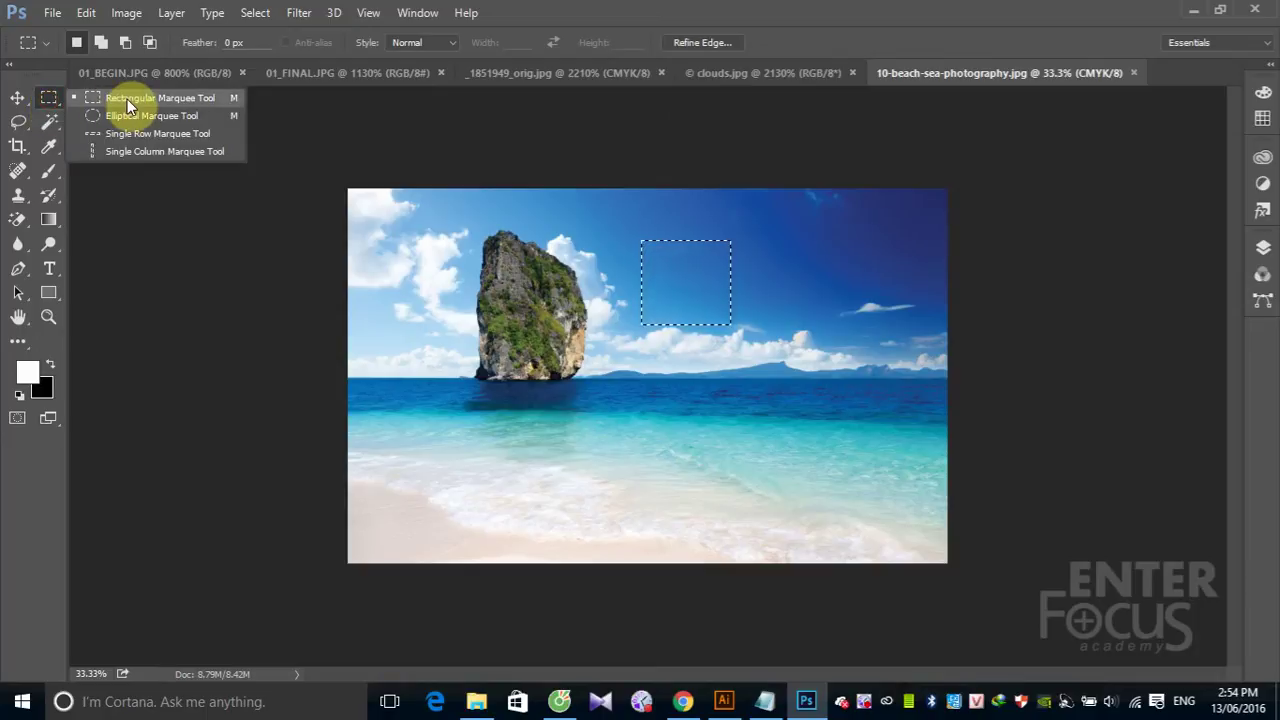
click(26, 130)
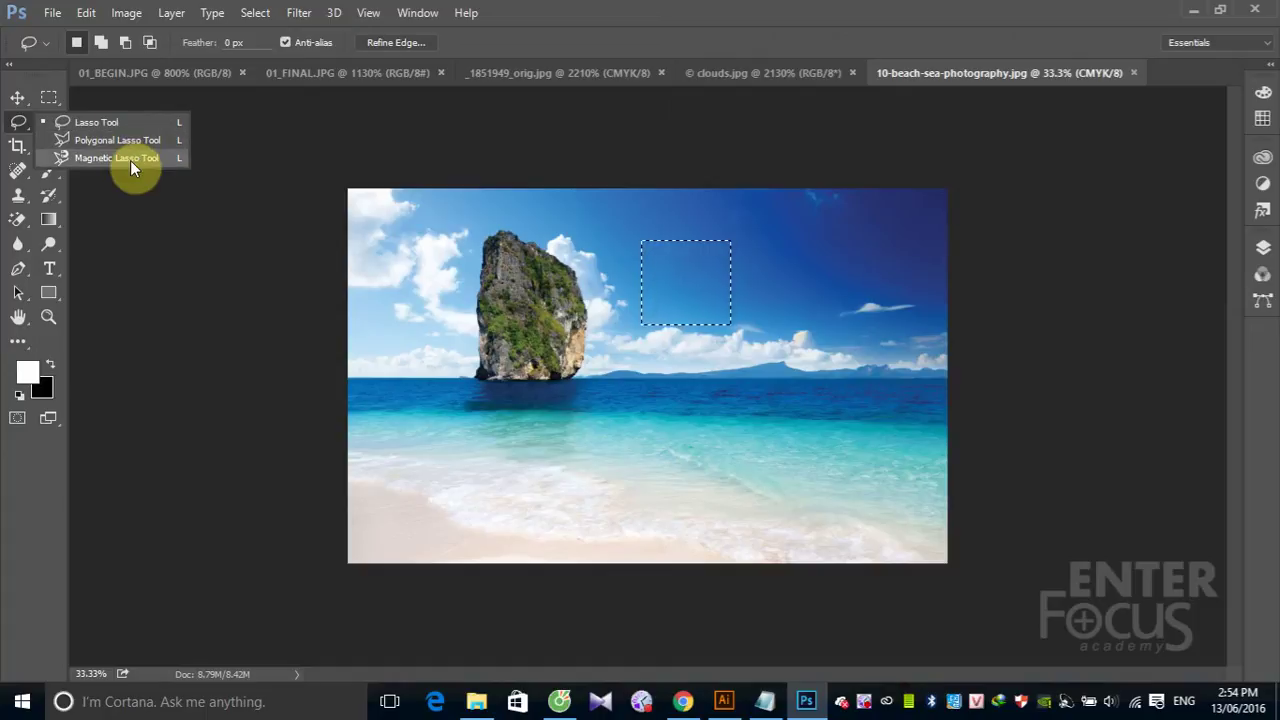
click(546, 36)
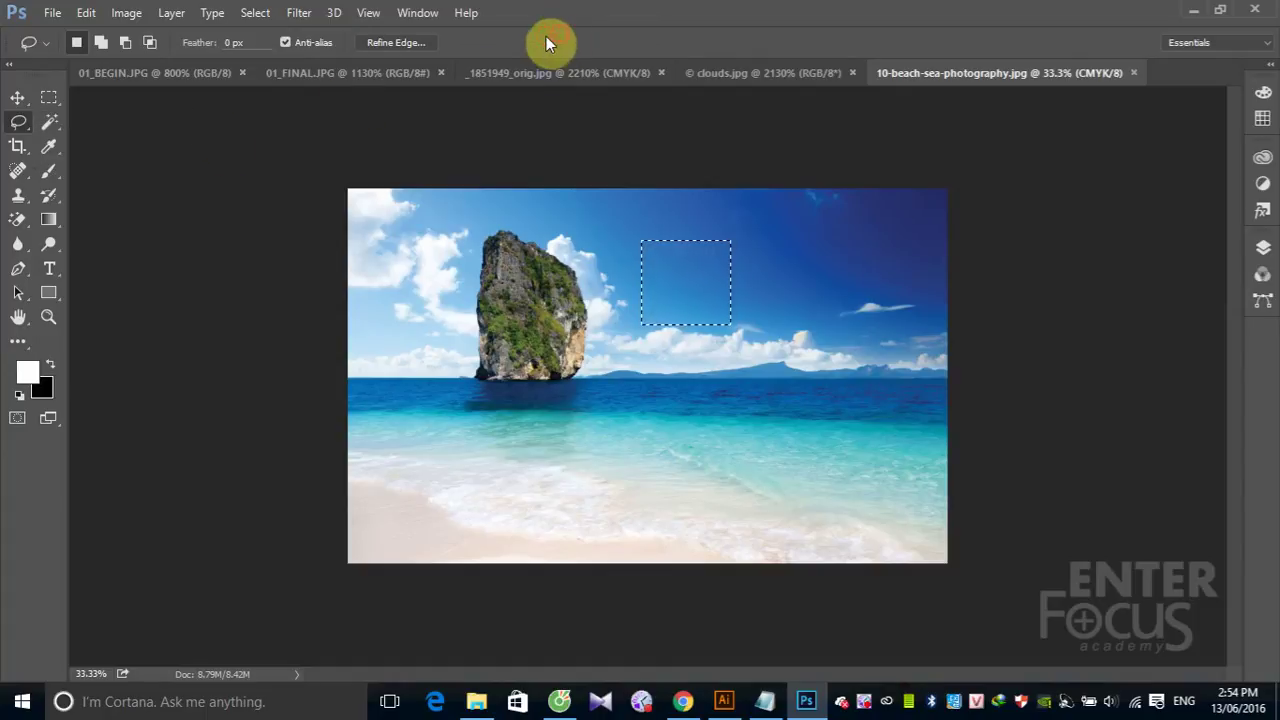
click(49, 123)
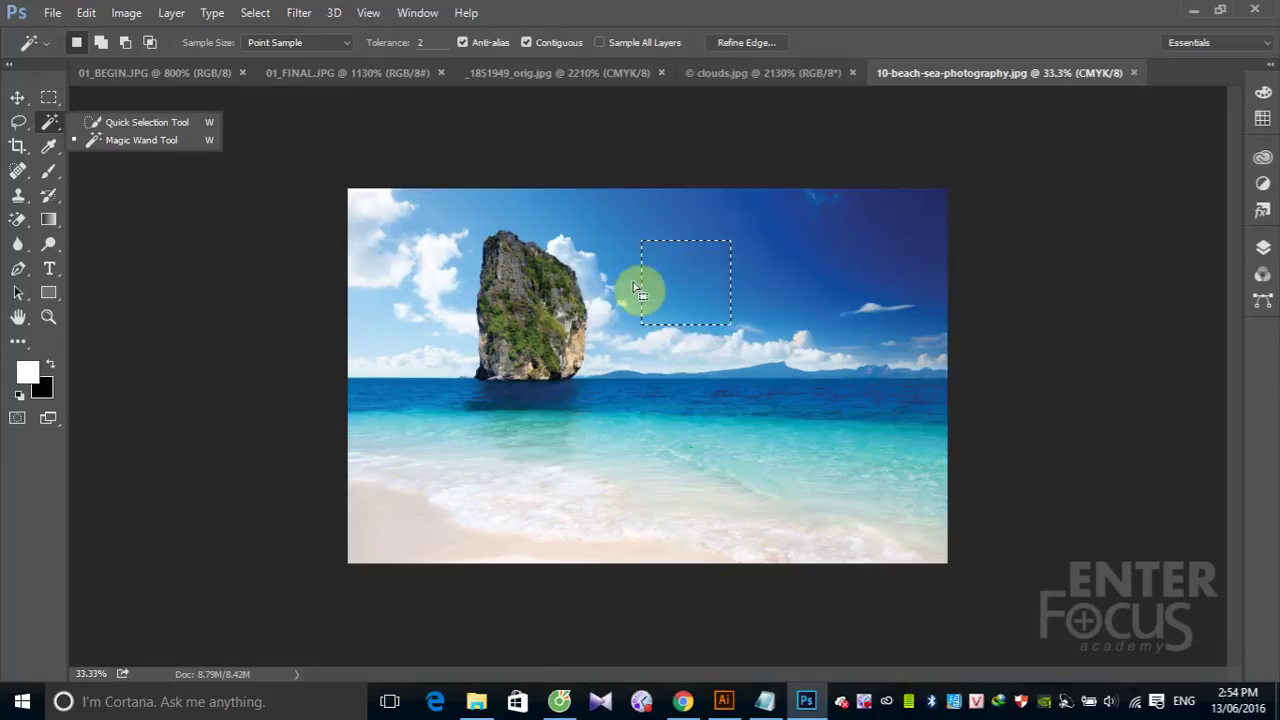
click(800, 23)
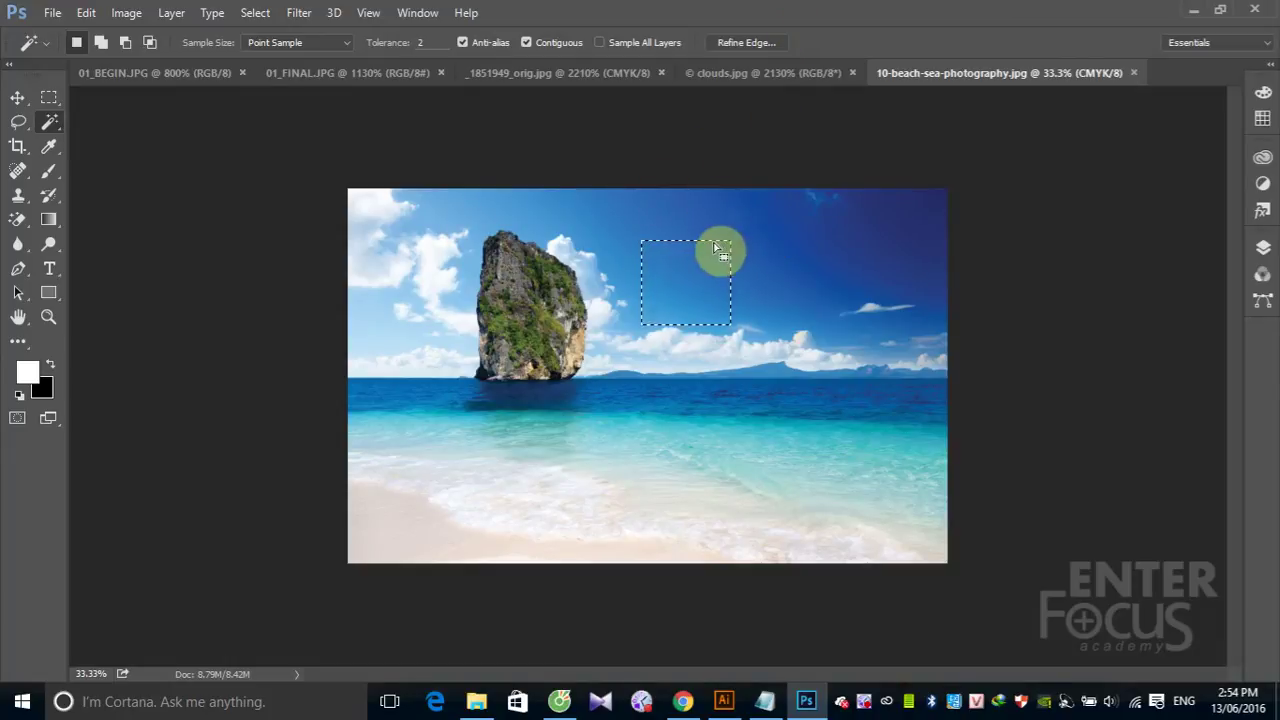
Click patches of sky with the Magic Wand to make a tiny colour-based selection
click(611, 212)
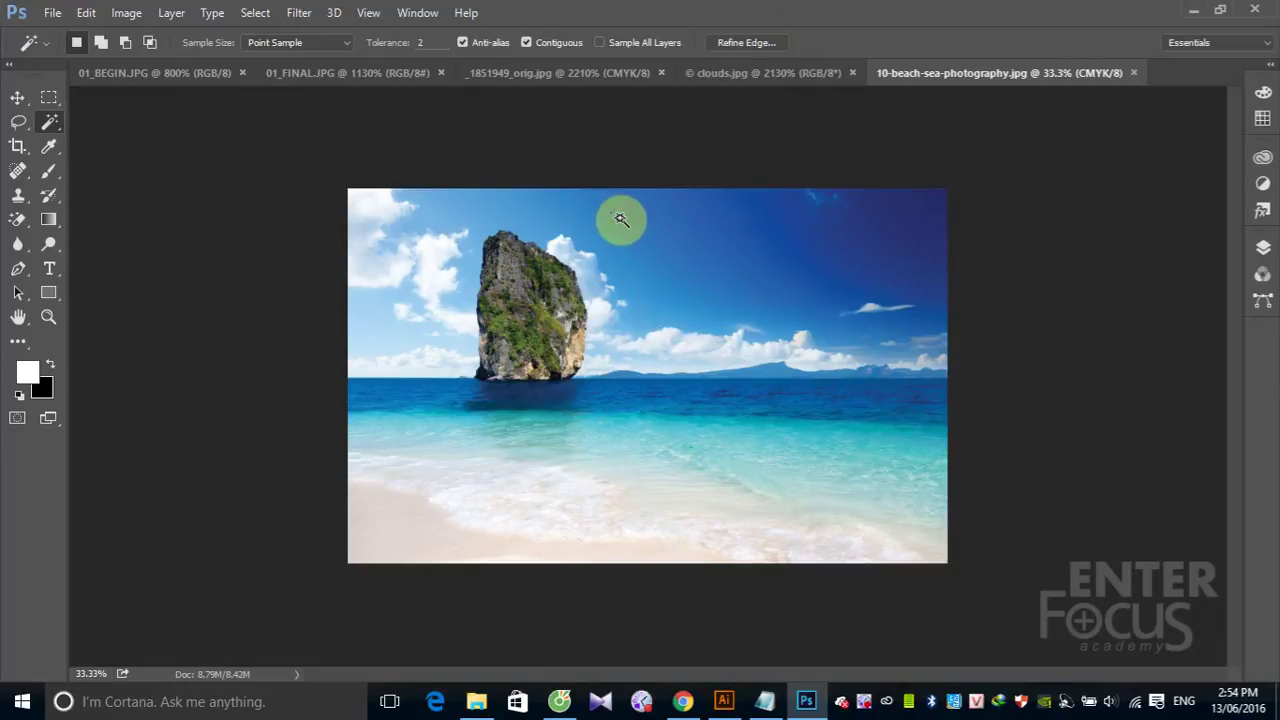
click(682, 222)
click(724, 226)
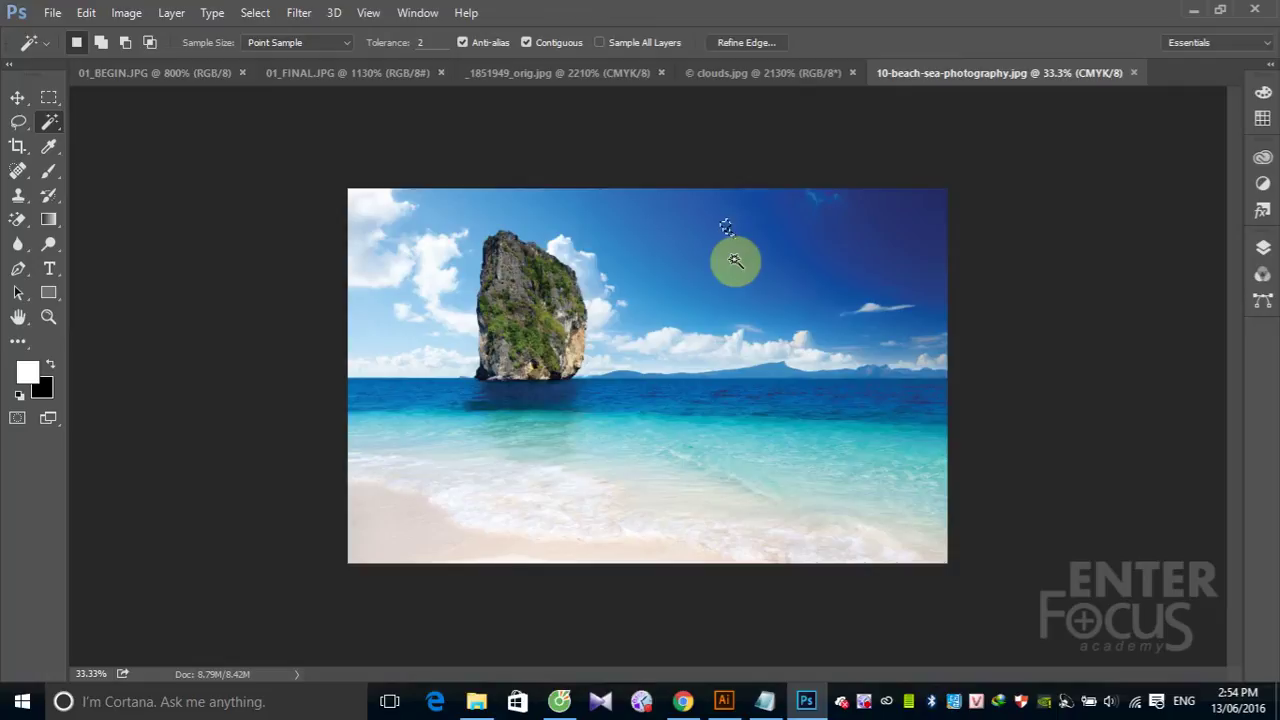
Zoom in close on the wand's sky selection and switch back to the Rectangular Marquee Tool
click(48, 97)
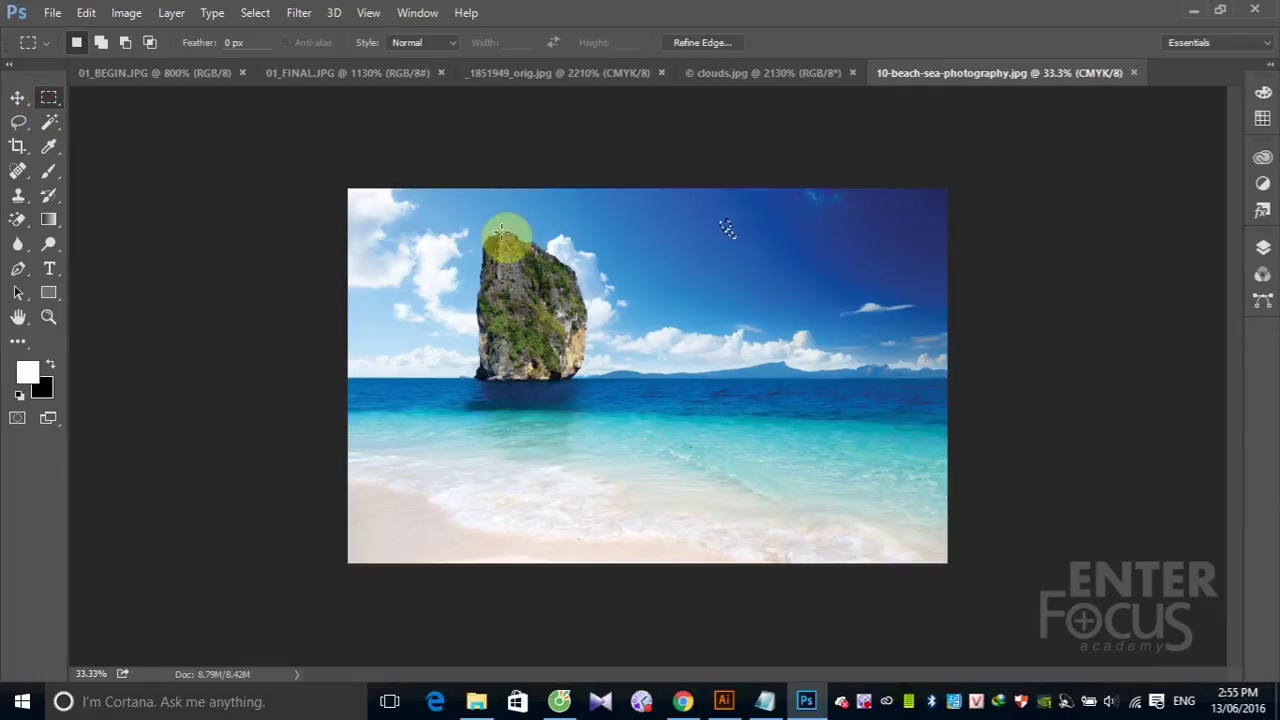
drag(749, 245, 791, 286)
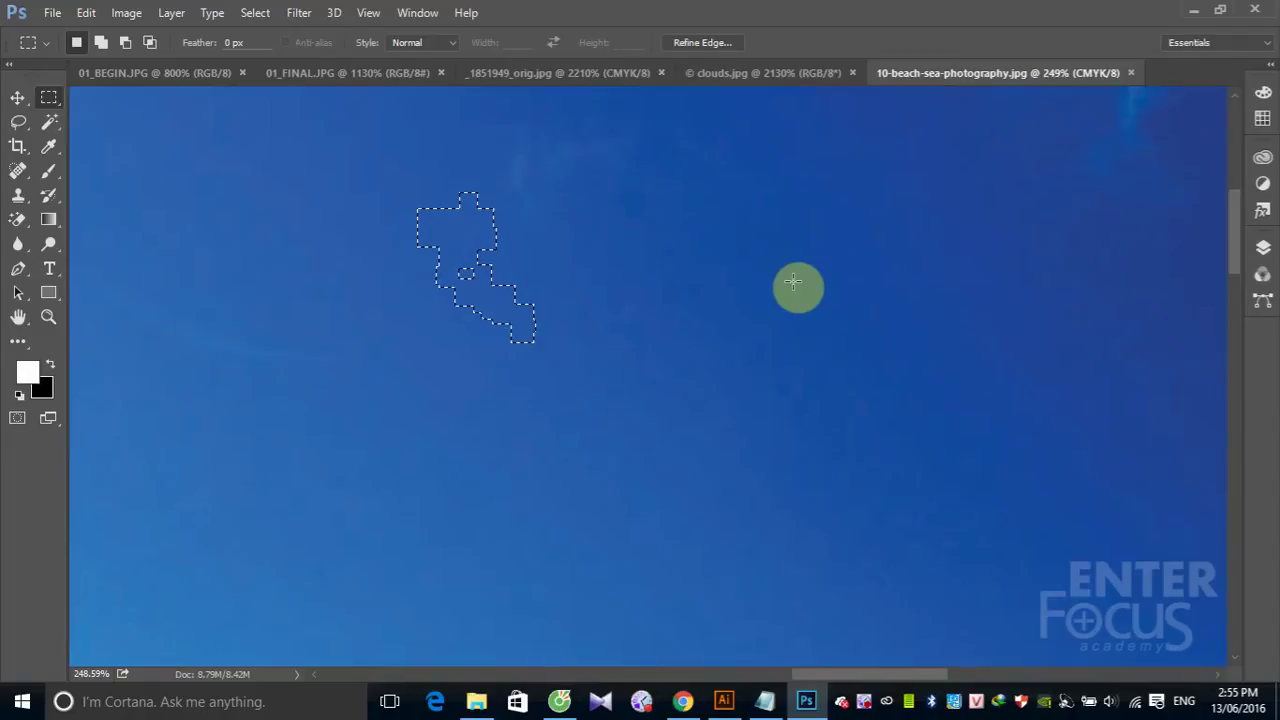
click(48, 97)
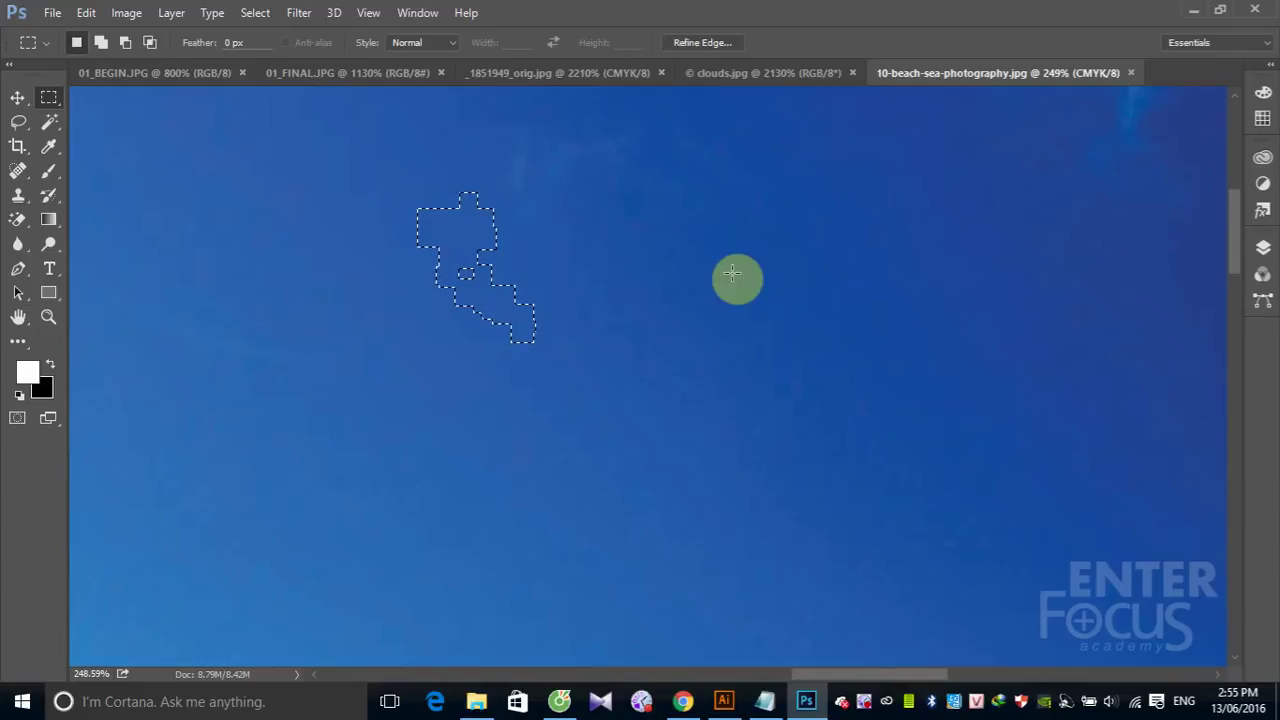
right_click(49, 108)
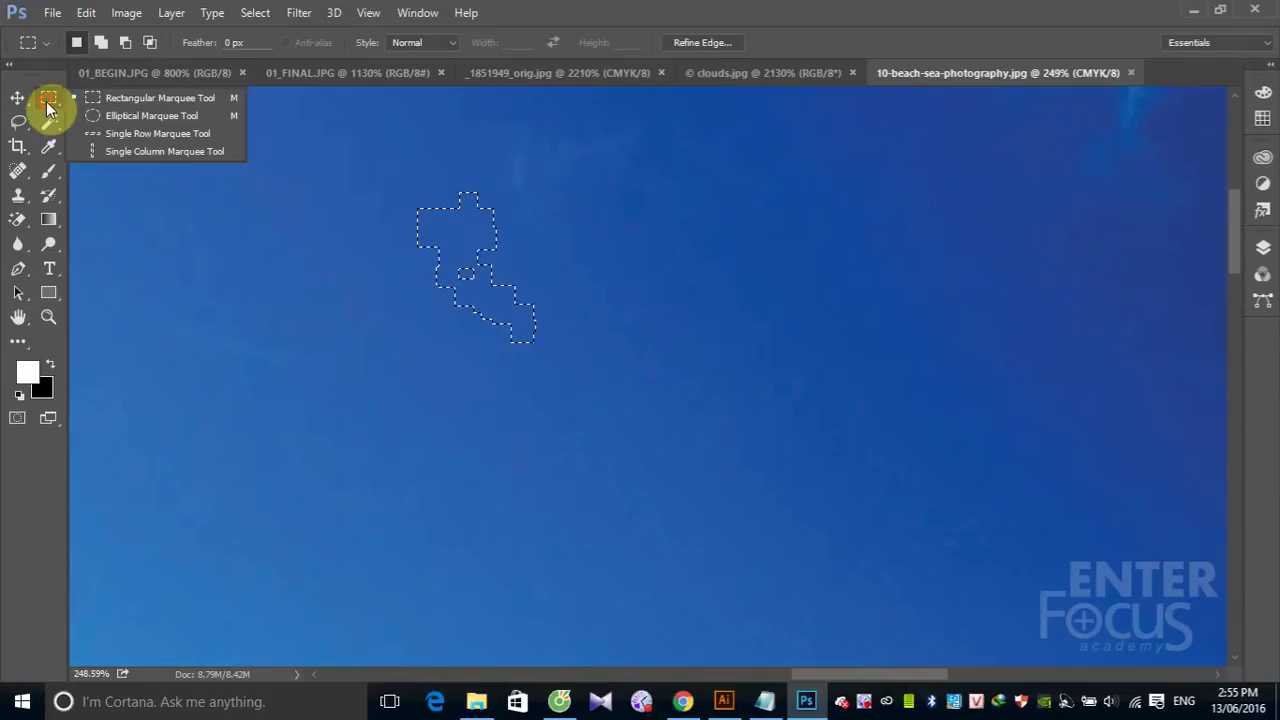
click(120, 106)
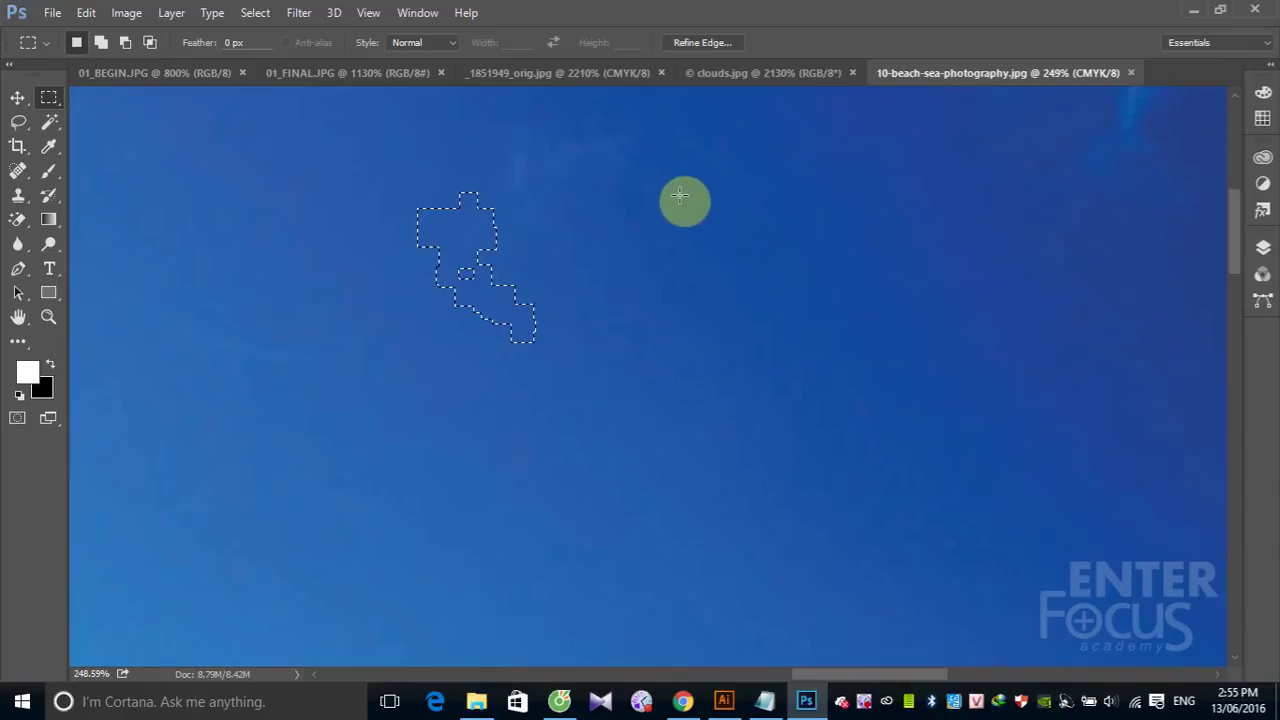
Try several rectangular sky selections, clearing them, then undo to restore the last rectangle
click(664, 212)
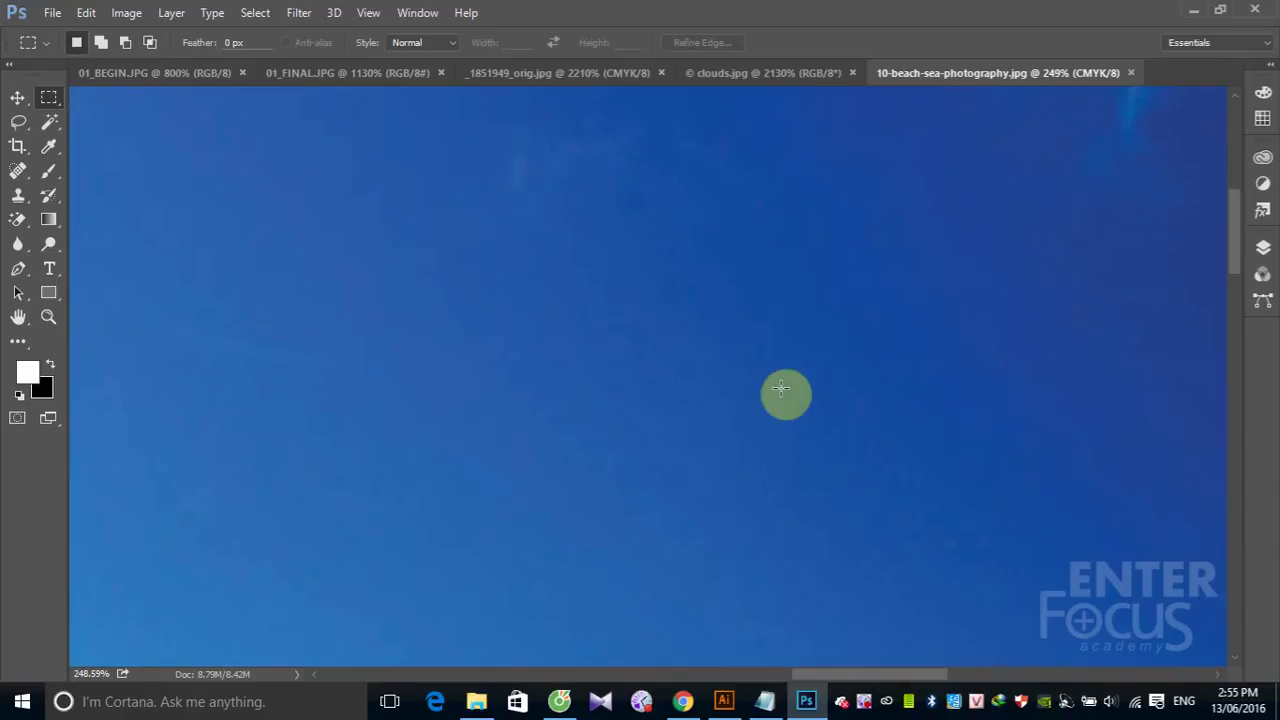
drag(447, 210, 620, 328)
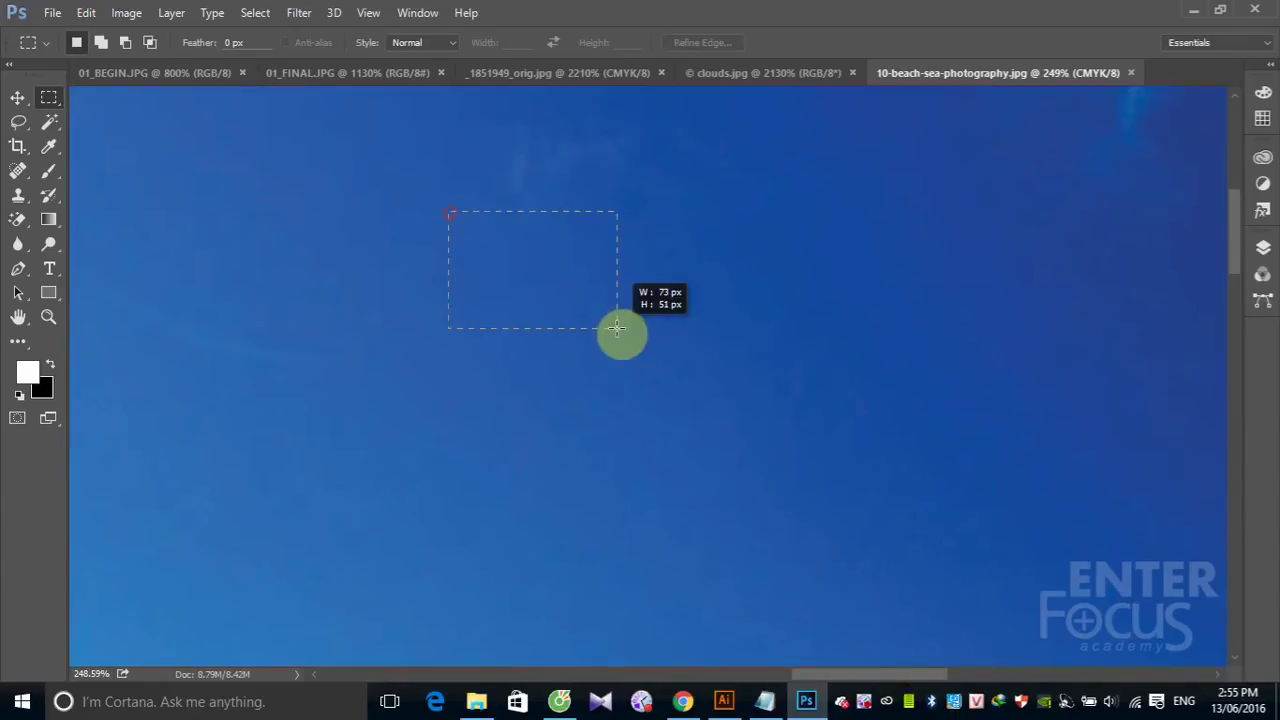
click(716, 193)
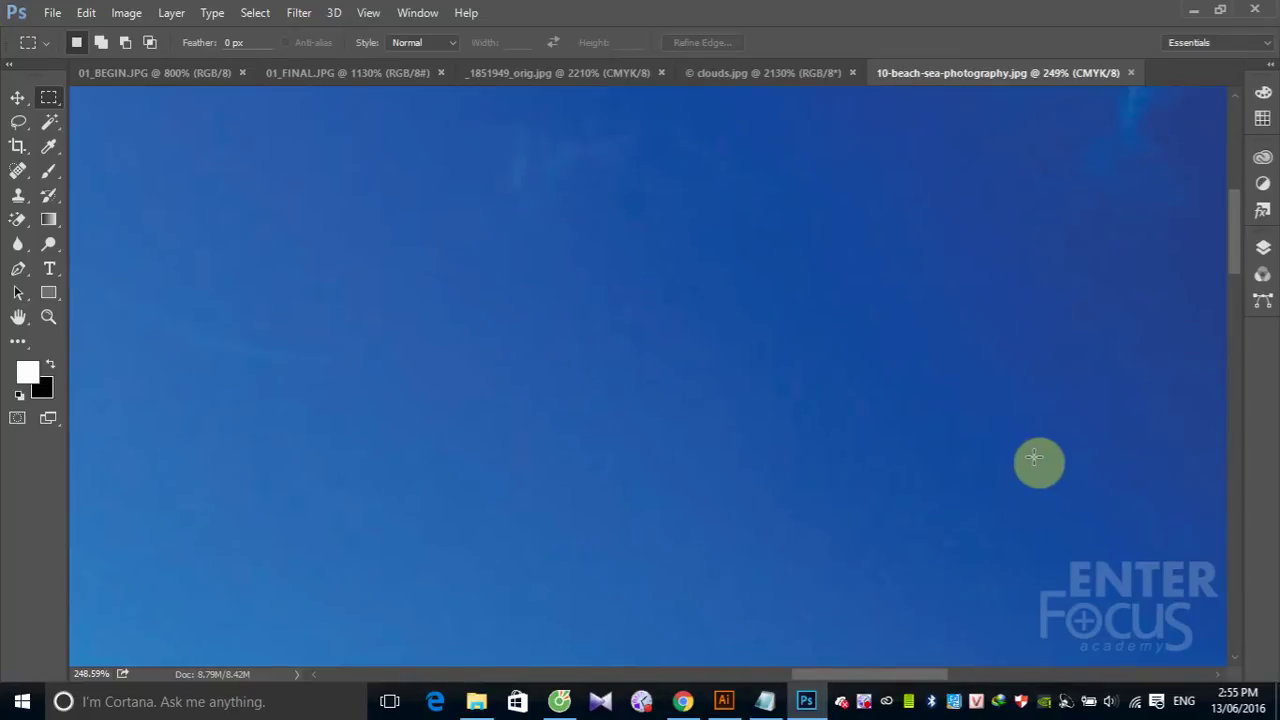
drag(455, 173, 664, 350)
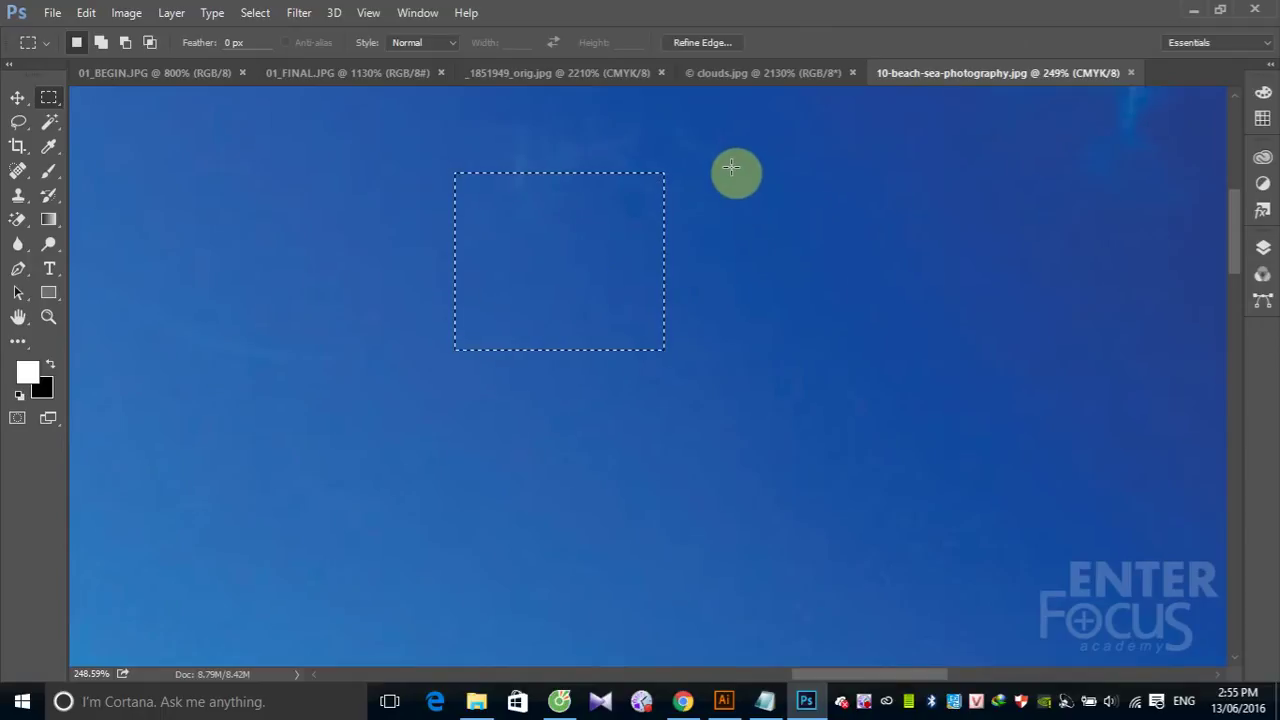
drag(735, 161, 1065, 385)
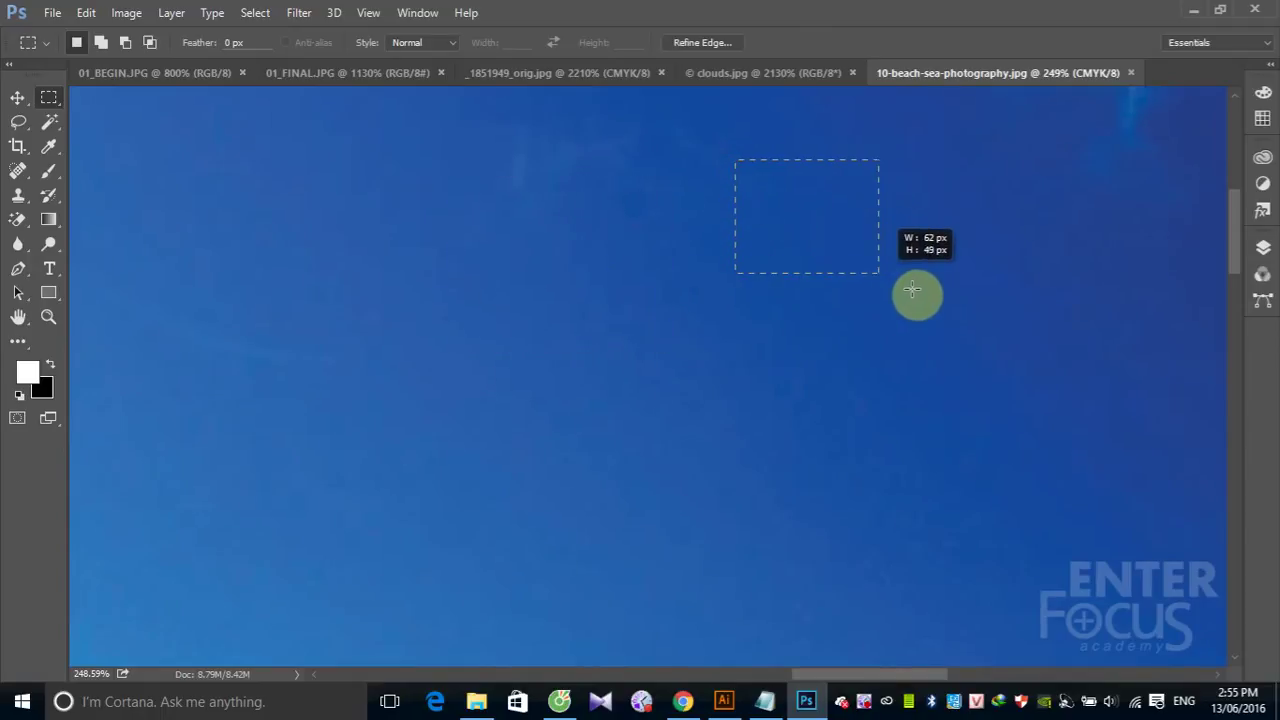
click(1071, 403)
key(ctrl+z)
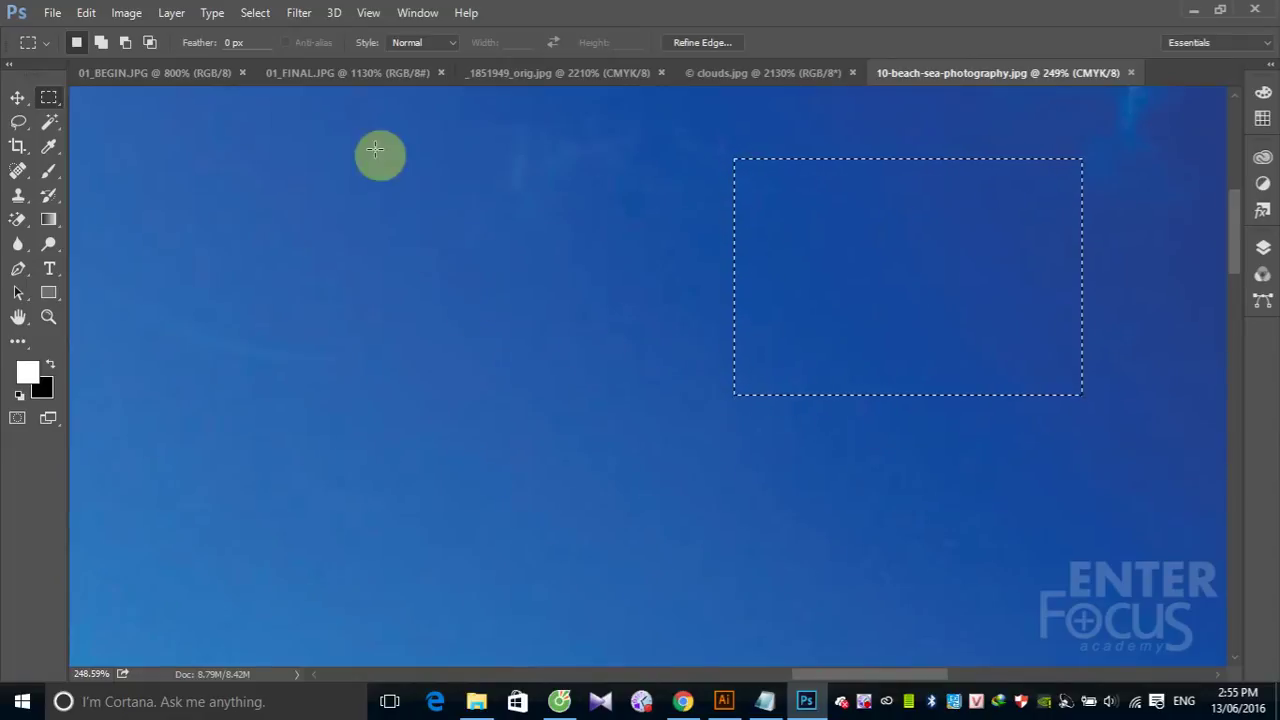
Deselect via the Select menu, draw a new sky rectangle, and zoom out to the whole photo
click(256, 14)
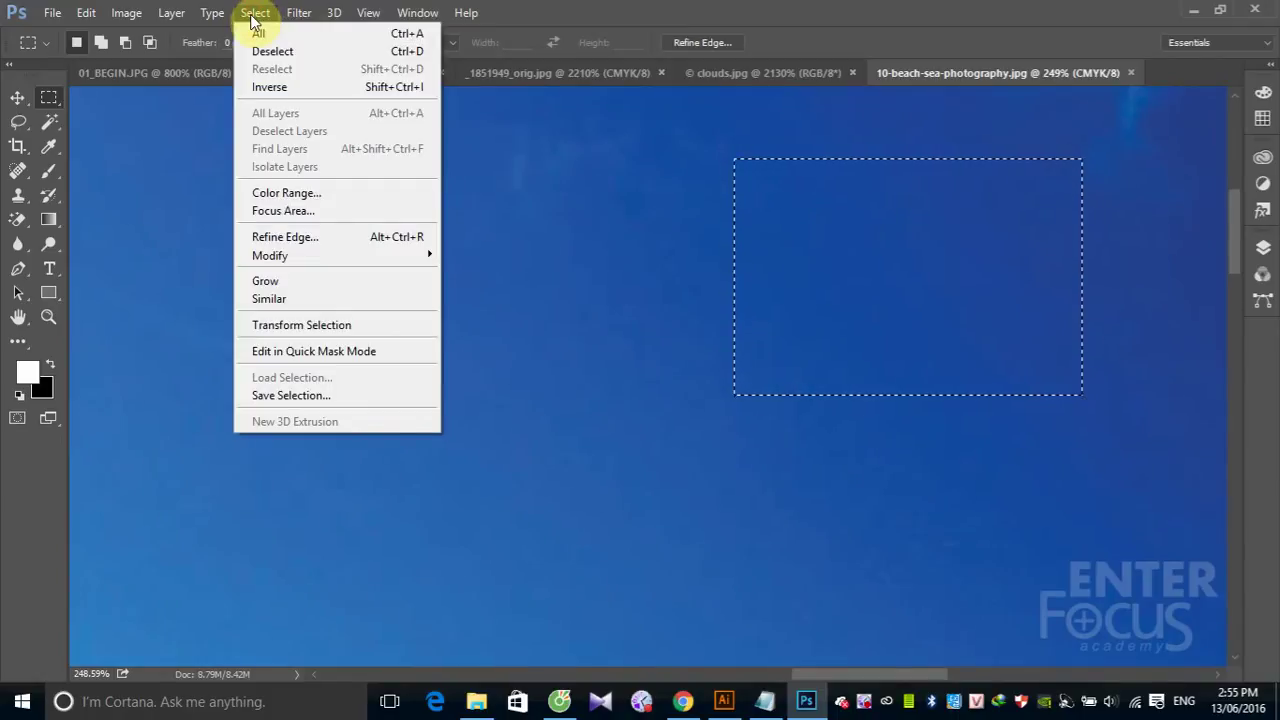
click(428, 56)
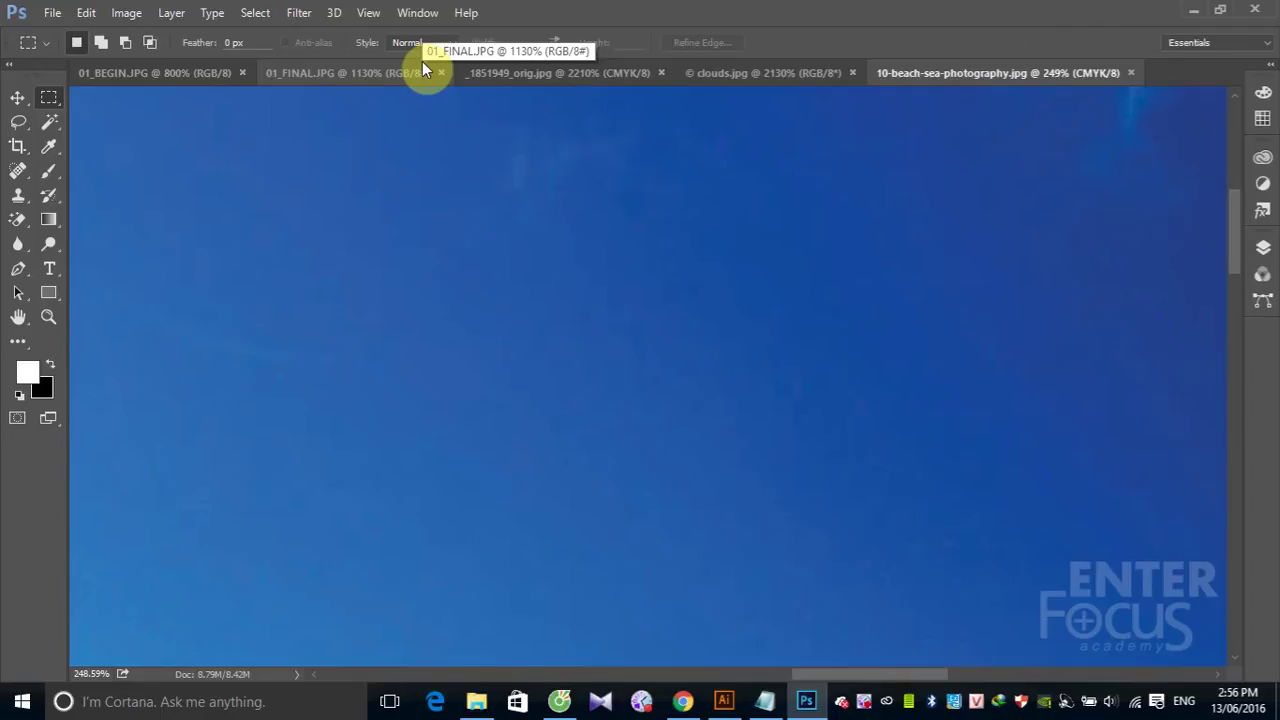
drag(513, 265, 771, 480)
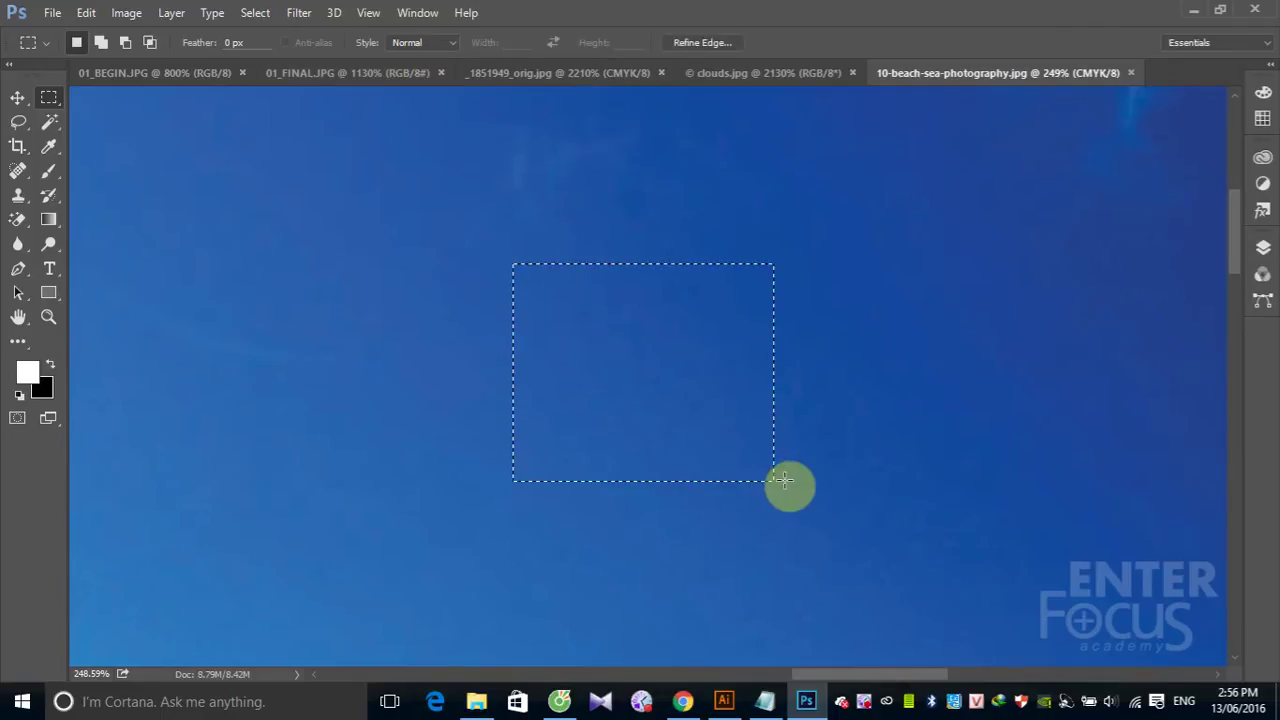
key(ctrl+minus)
key(ctrl+minus)
key(ctrl+minus)
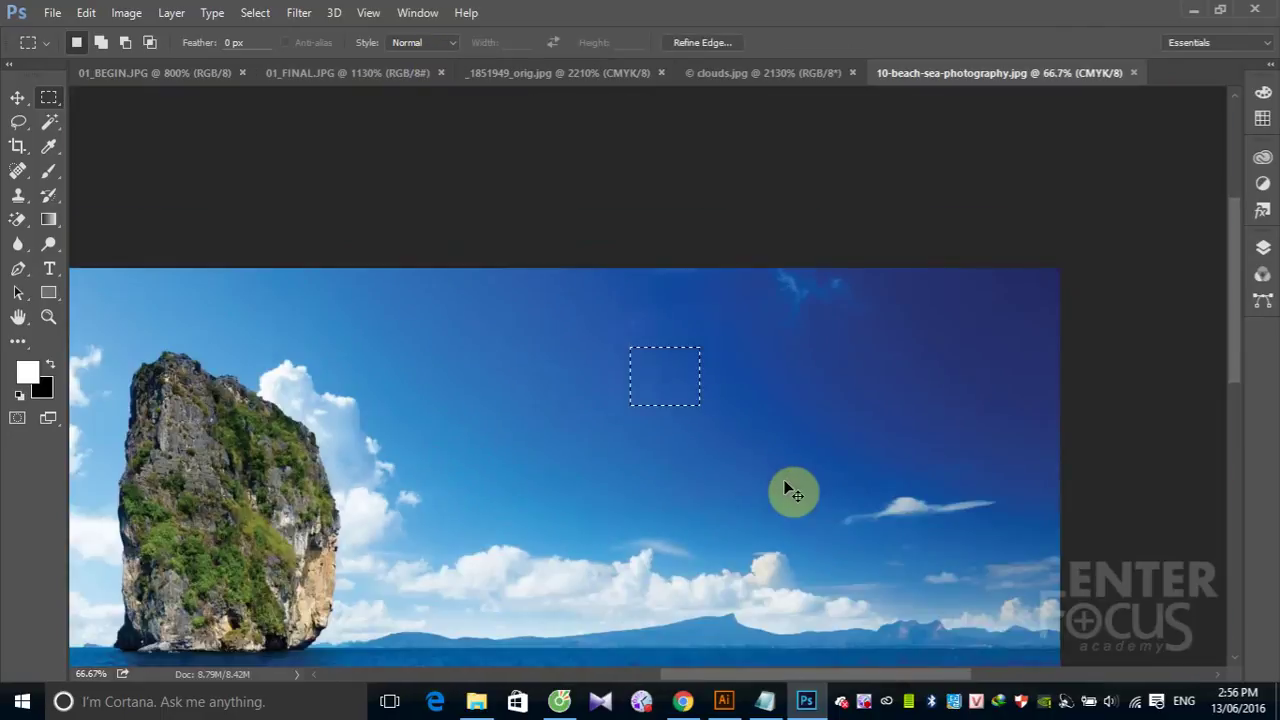
key(ctrl+minus)
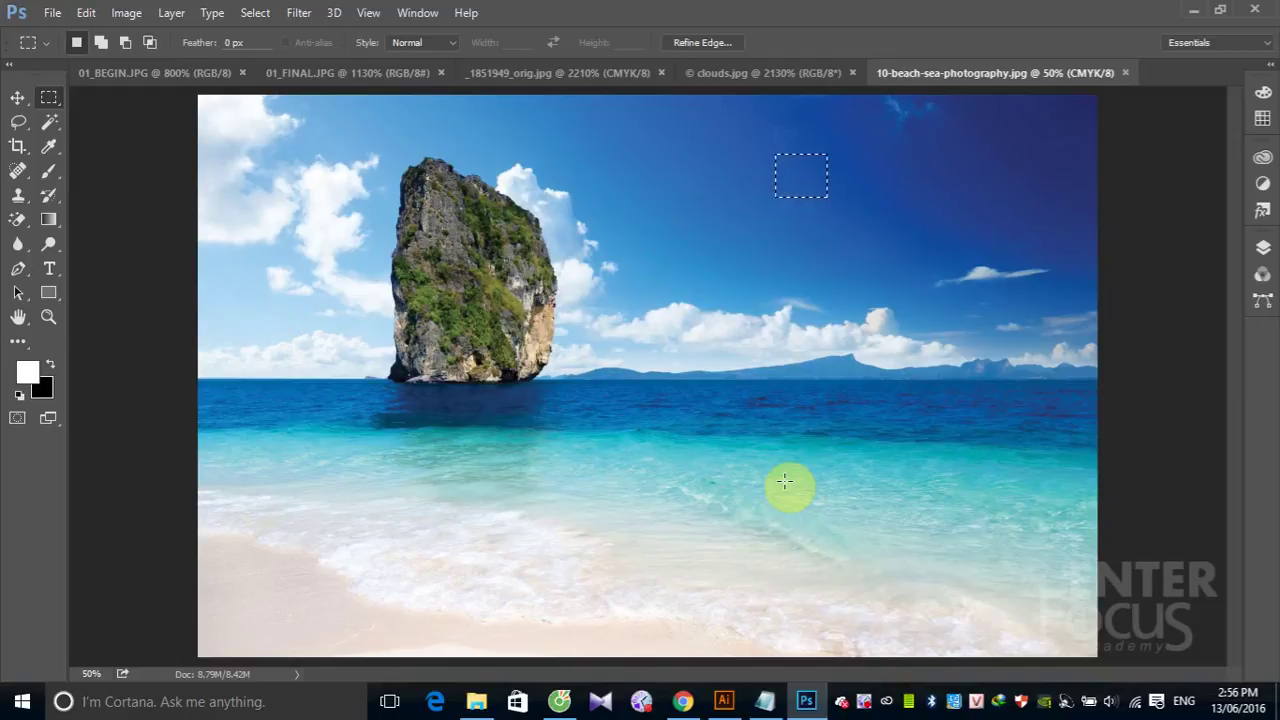
Draw a rectangle and reposition its outline until it sits over the upper-right sky
drag(733, 136, 736, 141)
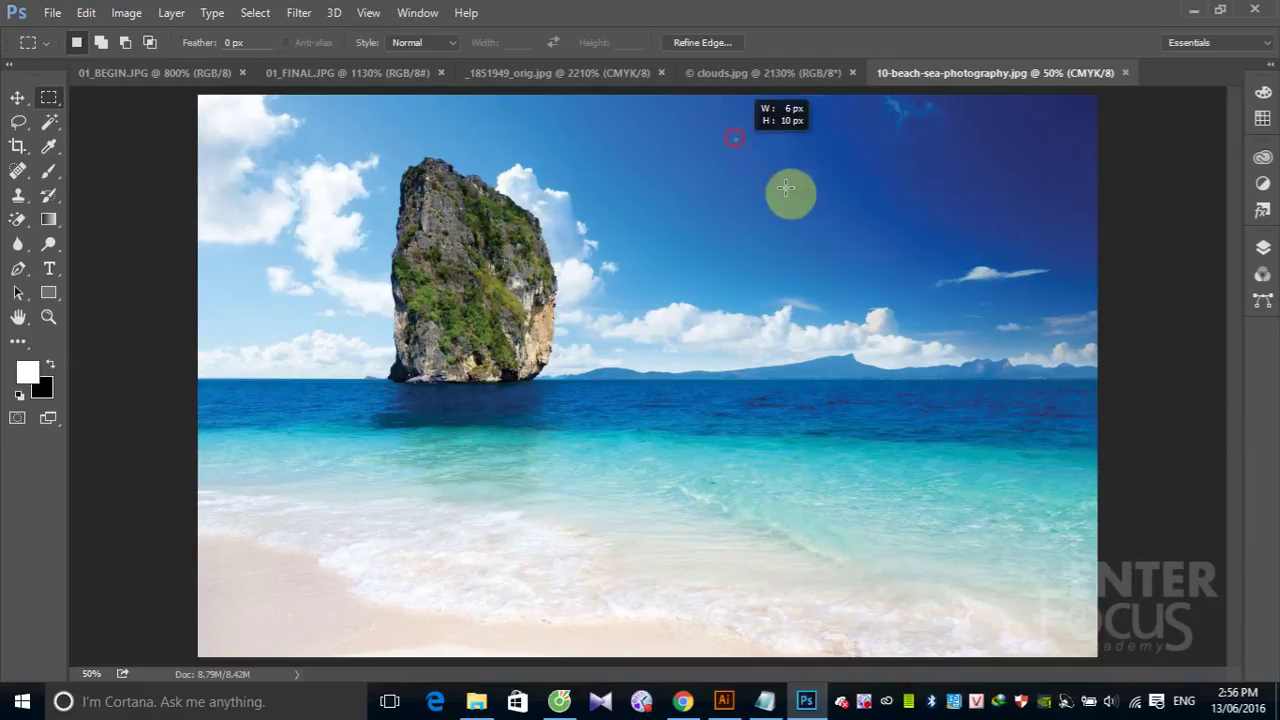
drag(786, 187, 994, 318)
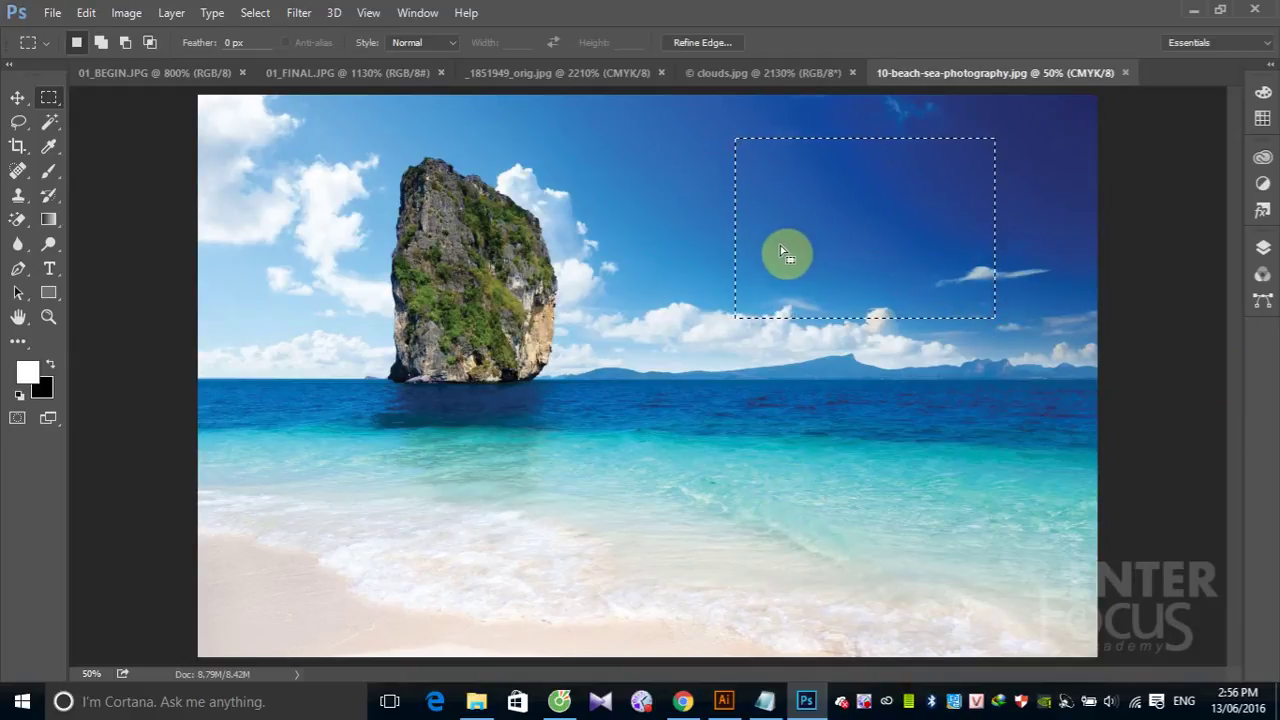
right_click(850, 216)
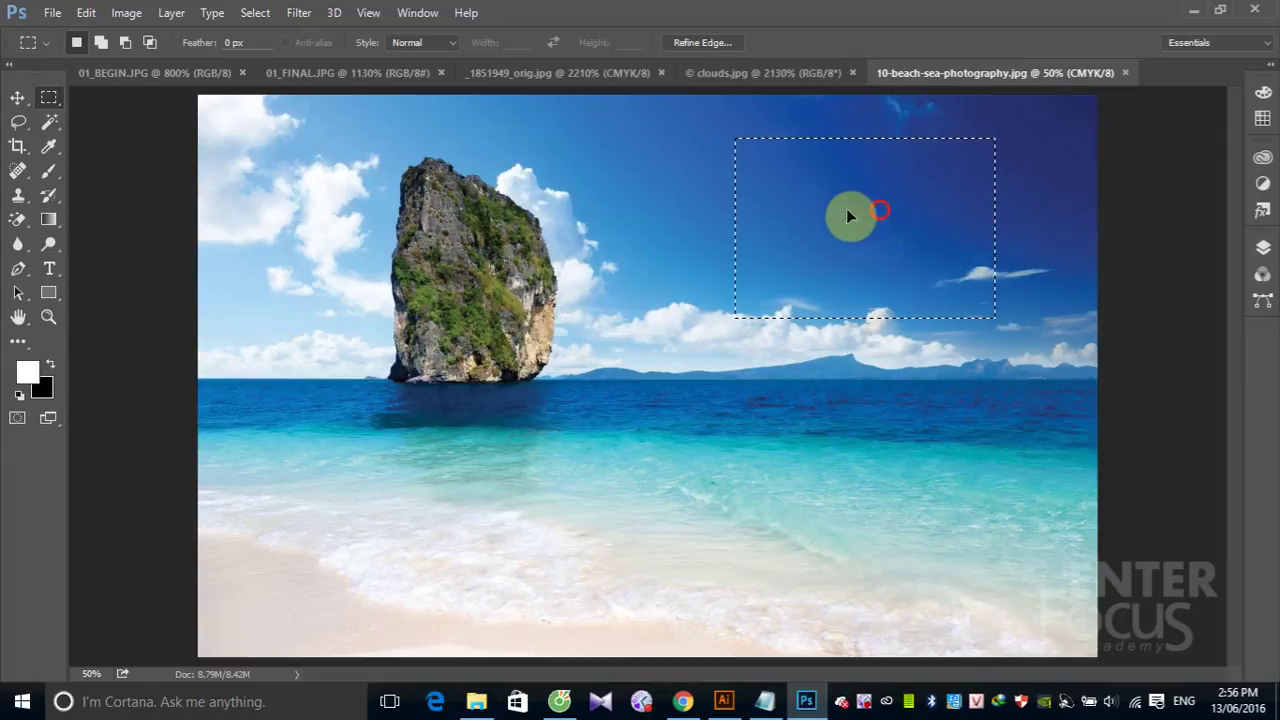
drag(848, 211, 370, 443)
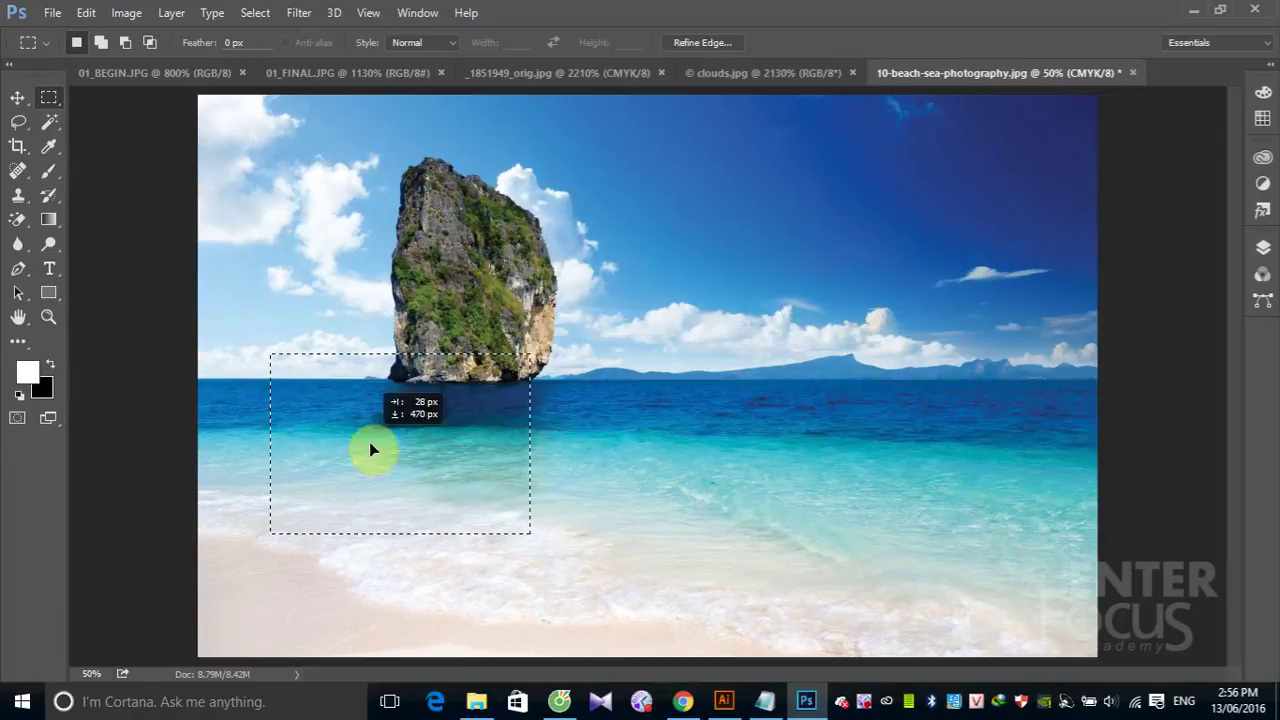
mouse_move(370, 448)
mouse_down()
mouse_move(980, 262)
mouse_move(580, 215)
mouse_up()
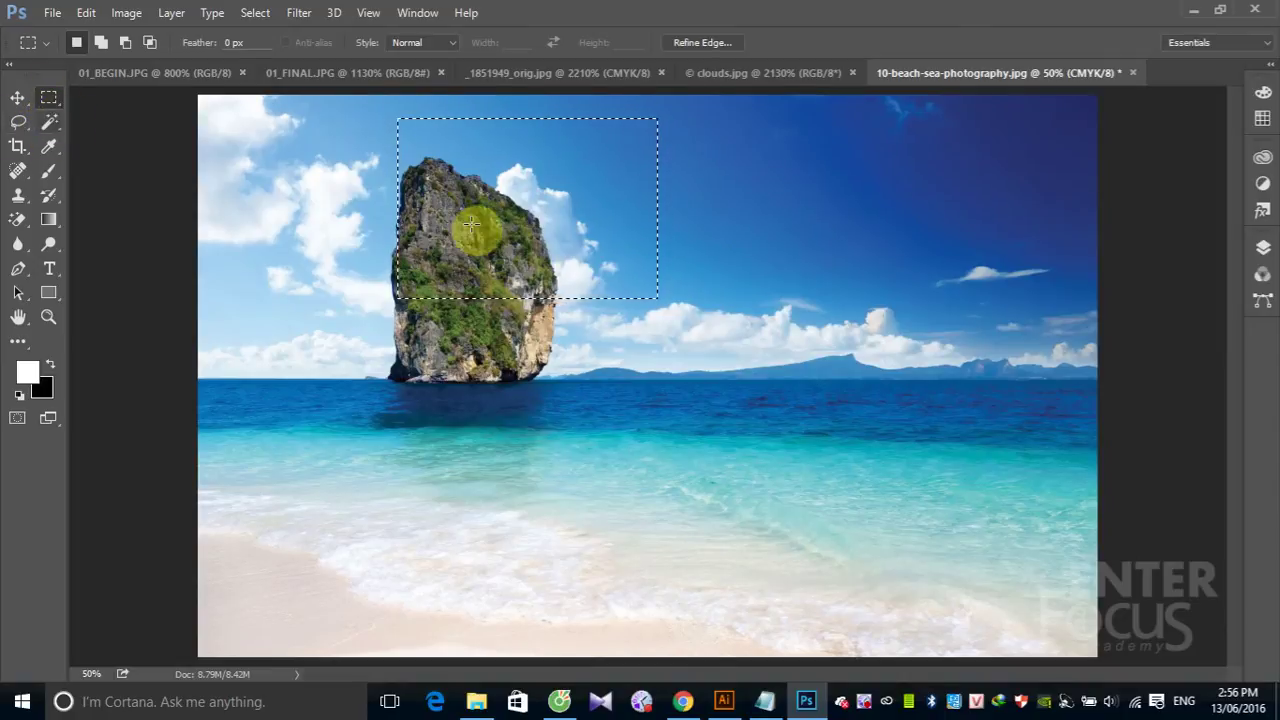
mouse_move(544, 218)
mouse_down()
mouse_move(975, 224)
mouse_move(391, 344)
mouse_move(517, 505)
mouse_move(1015, 265)
mouse_move(880, 443)
mouse_move(469, 294)
mouse_move(371, 288)
mouse_move(646, 240)
mouse_move(726, 260)
mouse_move(829, 217)
mouse_move(944, 211)
mouse_up()
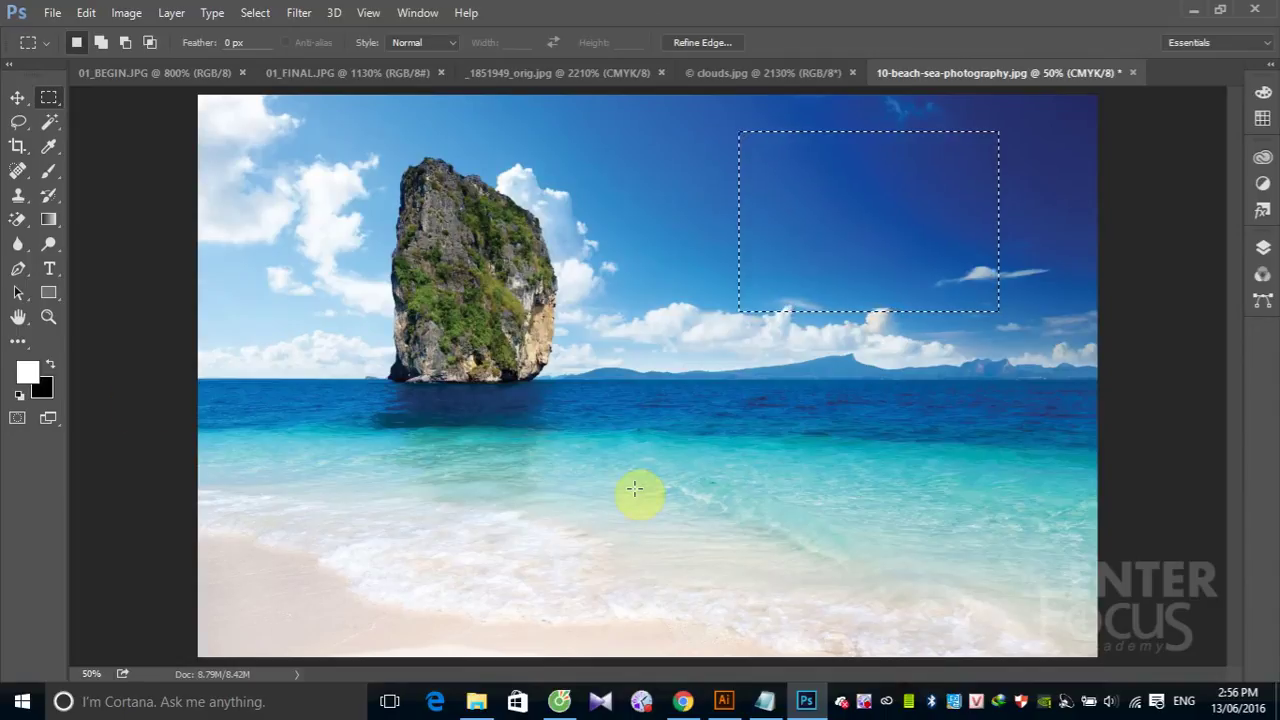
Move the selected sky pixels over the rock and sea with the Move tool, then deselect
click(16, 98)
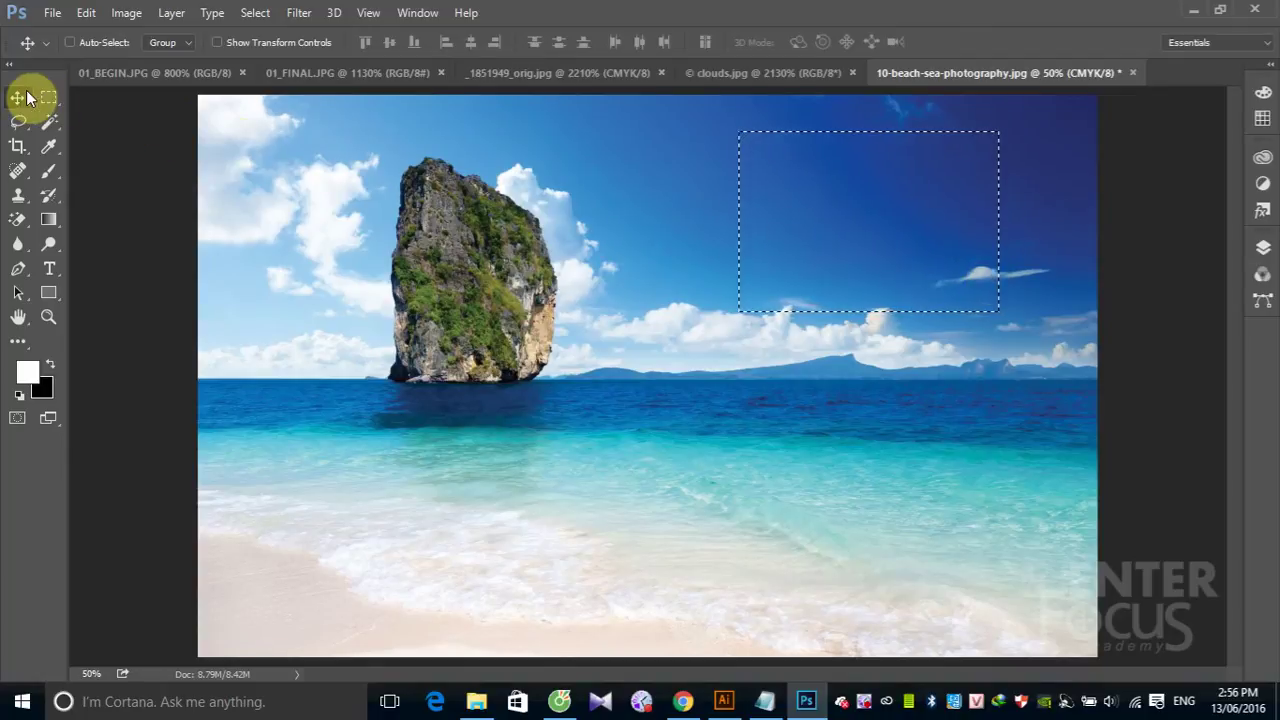
drag(866, 220, 866, 220)
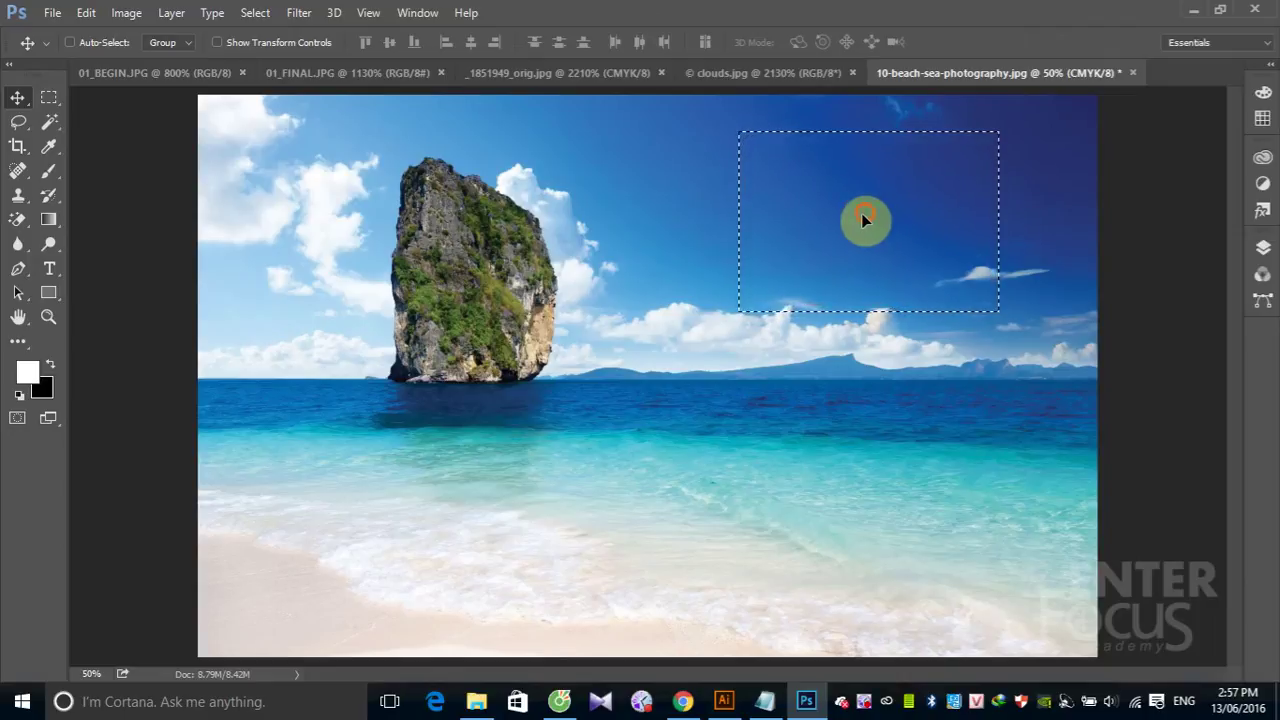
mouse_move(866, 220)
mouse_down()
mouse_move(403, 246)
mouse_move(720, 477)
mouse_move(963, 520)
mouse_move(942, 511)
mouse_up()
mouse_move(862, 463)
mouse_down()
mouse_move(506, 434)
mouse_move(454, 249)
mouse_move(709, 217)
mouse_move(914, 409)
mouse_move(958, 398)
mouse_move(1026, 266)
mouse_move(1014, 243)
mouse_move(727, 411)
mouse_move(509, 451)
mouse_move(357, 366)
mouse_move(423, 406)
mouse_move(370, 365)
mouse_move(509, 291)
mouse_move(698, 219)
mouse_up()
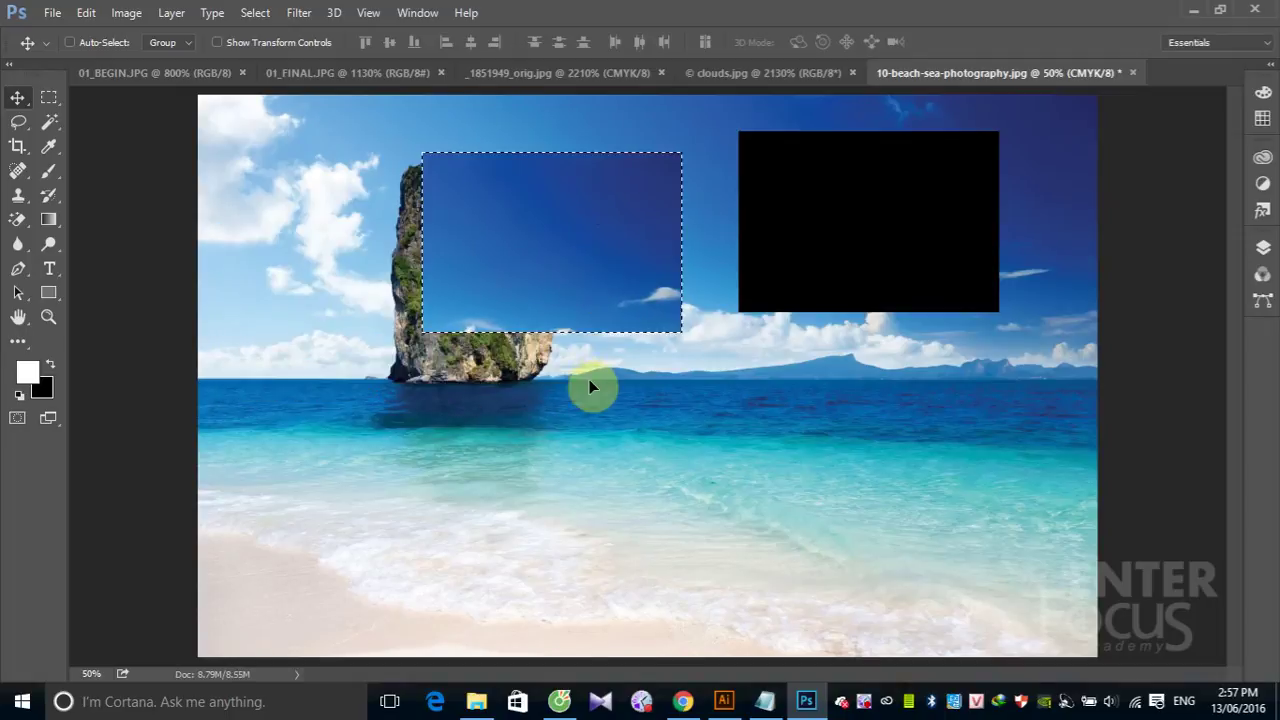
mouse_move(572, 261)
mouse_down()
mouse_move(903, 363)
mouse_move(942, 309)
mouse_up()
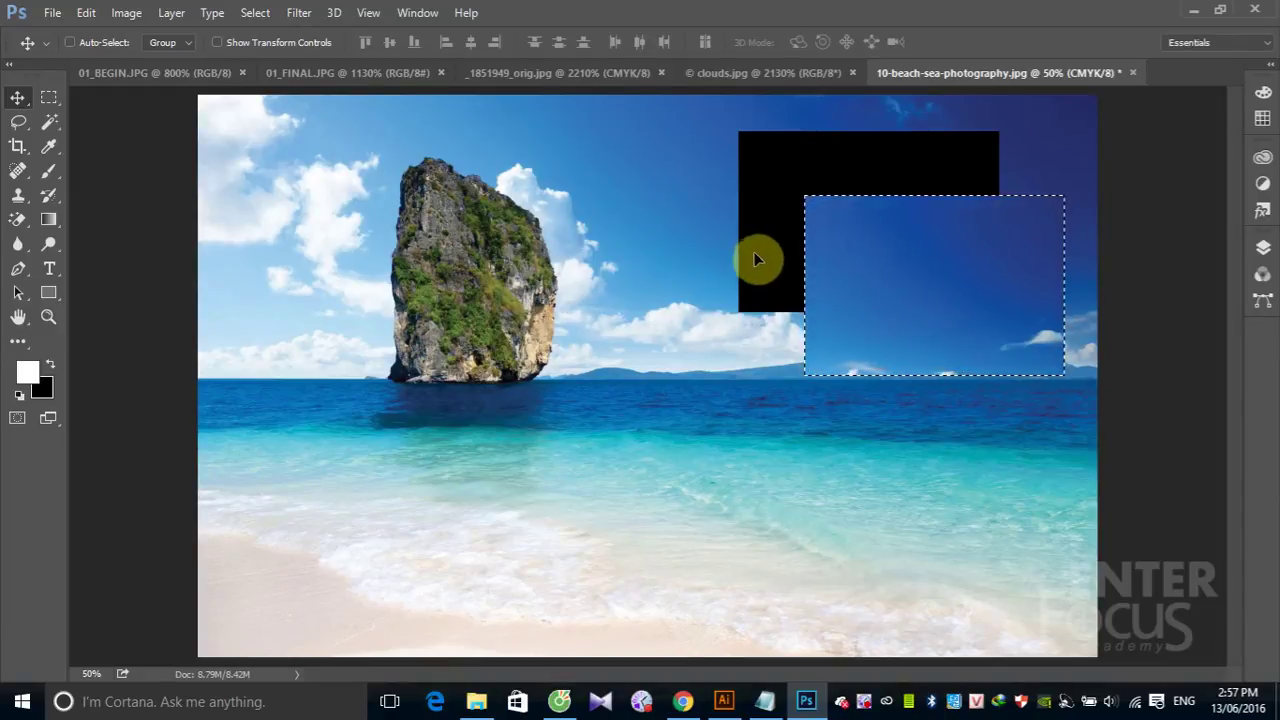
drag(803, 324, 571, 400)
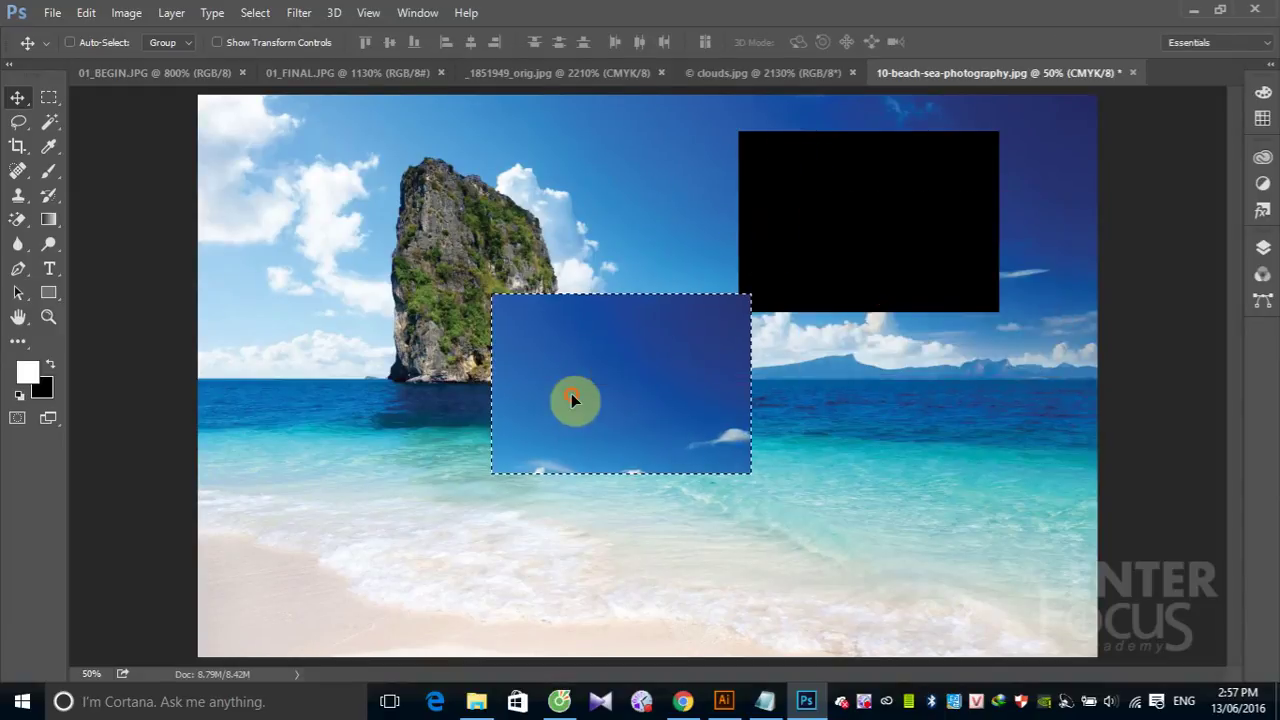
click(255, 12)
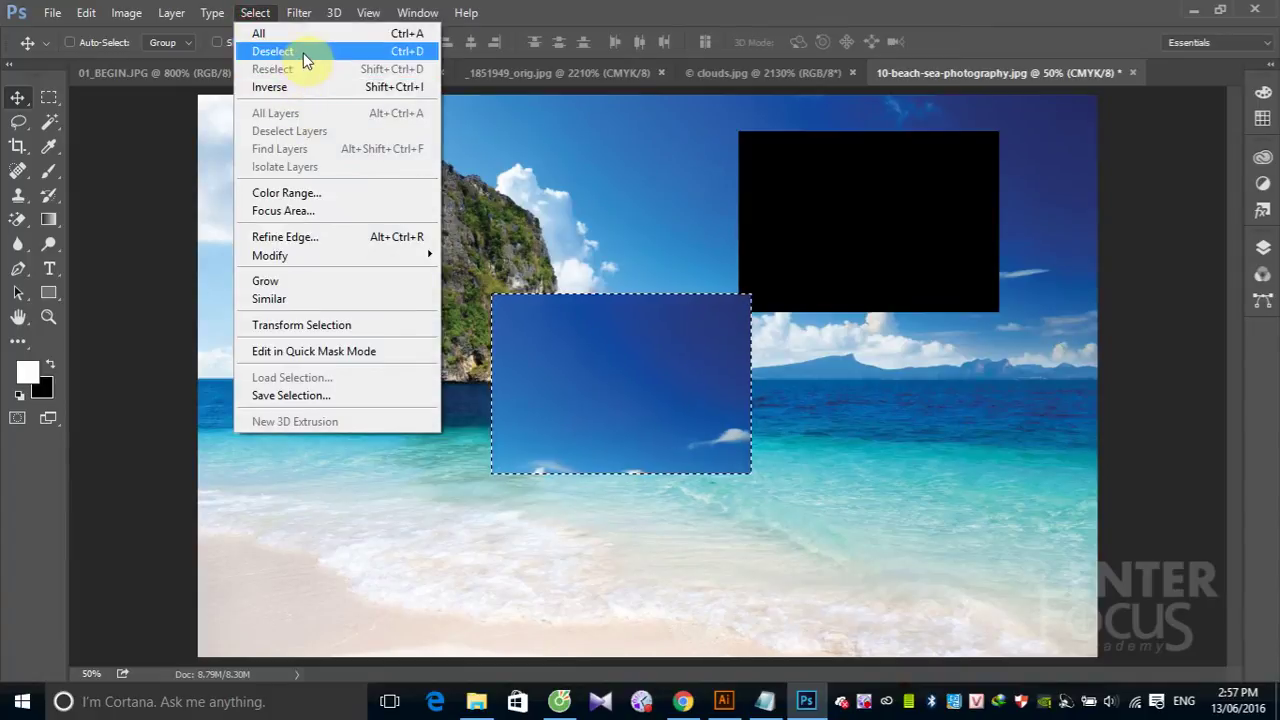
click(303, 51)
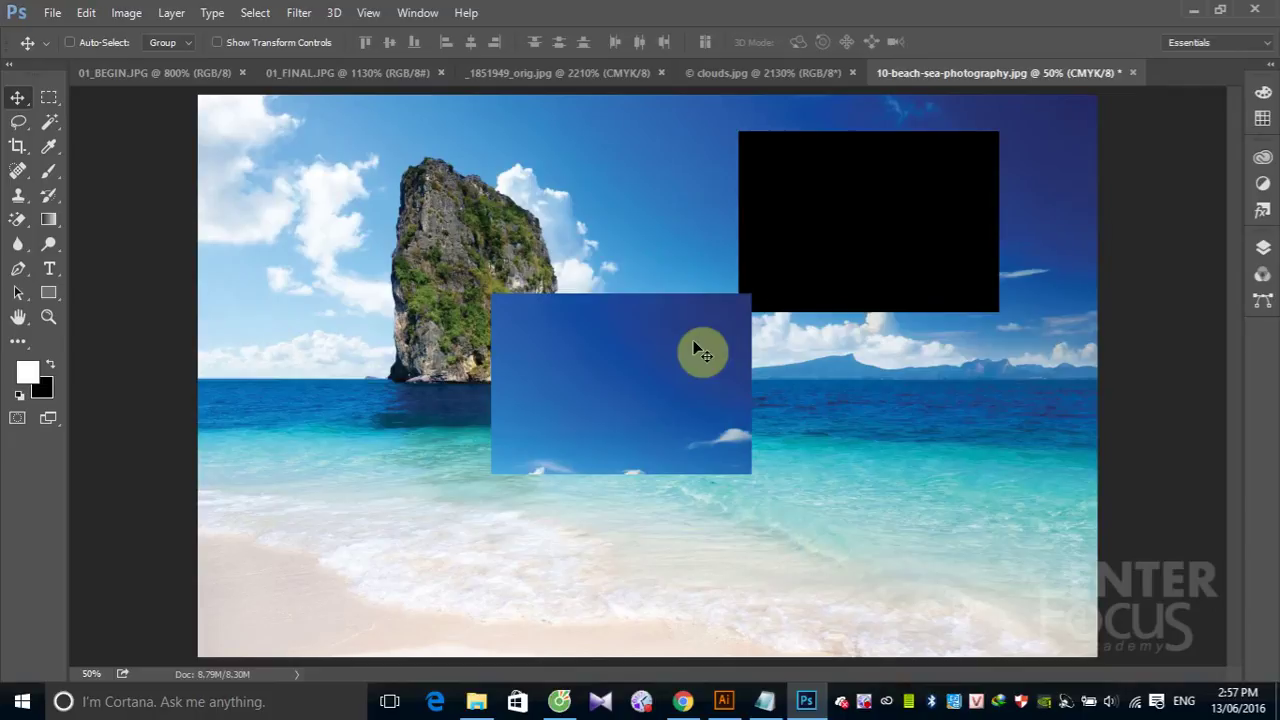
Reselect the moved patch, scatter several Alt-dragged copies, then revert the photo with F12
key(ctrl+shift+d)
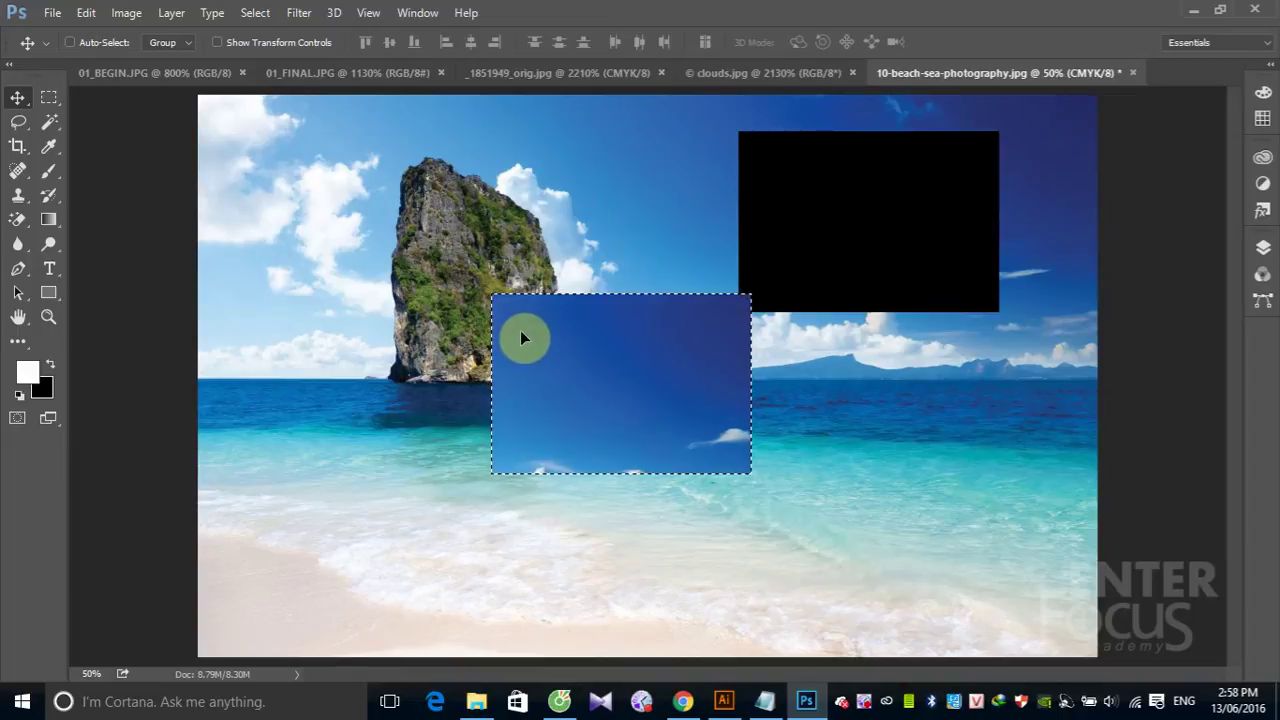
mouse_move(608, 423)
alt+mouse_down()
mouse_move(341, 250)
mouse_move(345, 235)
mouse_move(740, 230)
mouse_move(984, 317)
mouse_move(1017, 365)
mouse_move(906, 520)
mouse_move(641, 584)
mouse_move(444, 562)
alt+mouse_up()
alt+drag(404, 475, 320, 368)
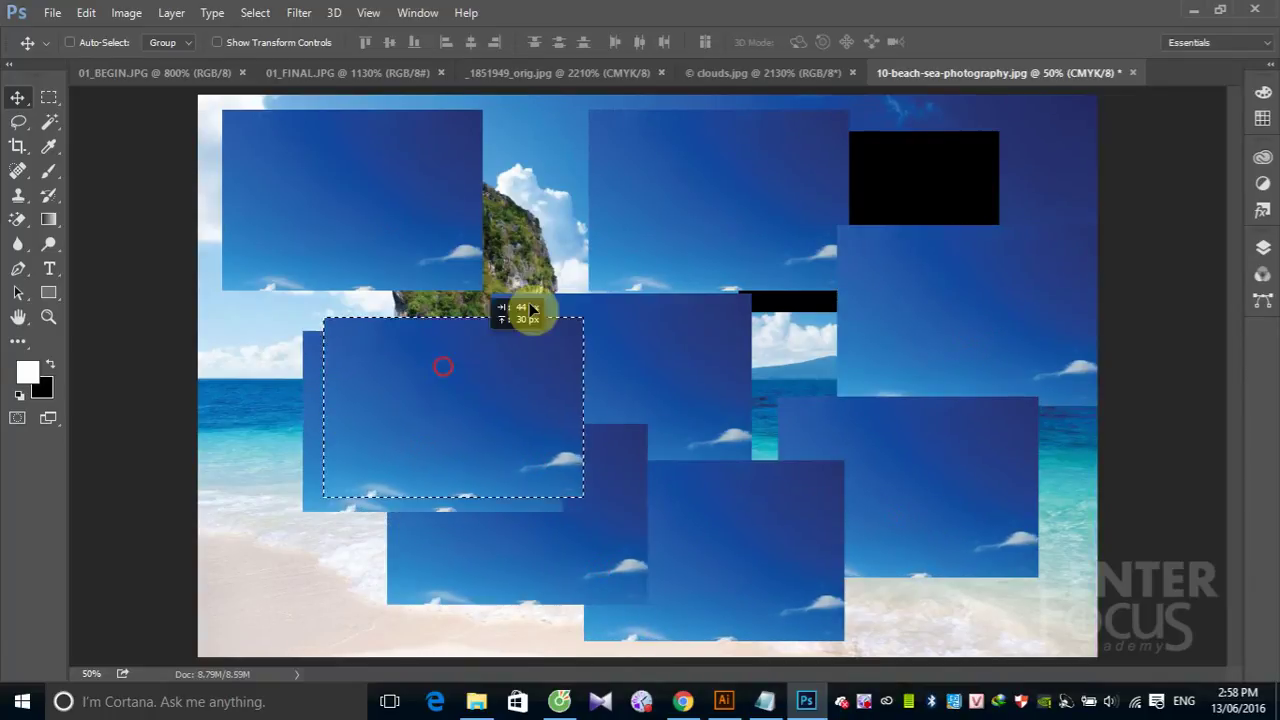
alt+drag(443, 363, 542, 290)
mouse_move(652, 308)
alt+mouse_down()
mouse_move(738, 267)
mouse_move(871, 251)
alt+mouse_up()
alt+drag(553, 409, 743, 349)
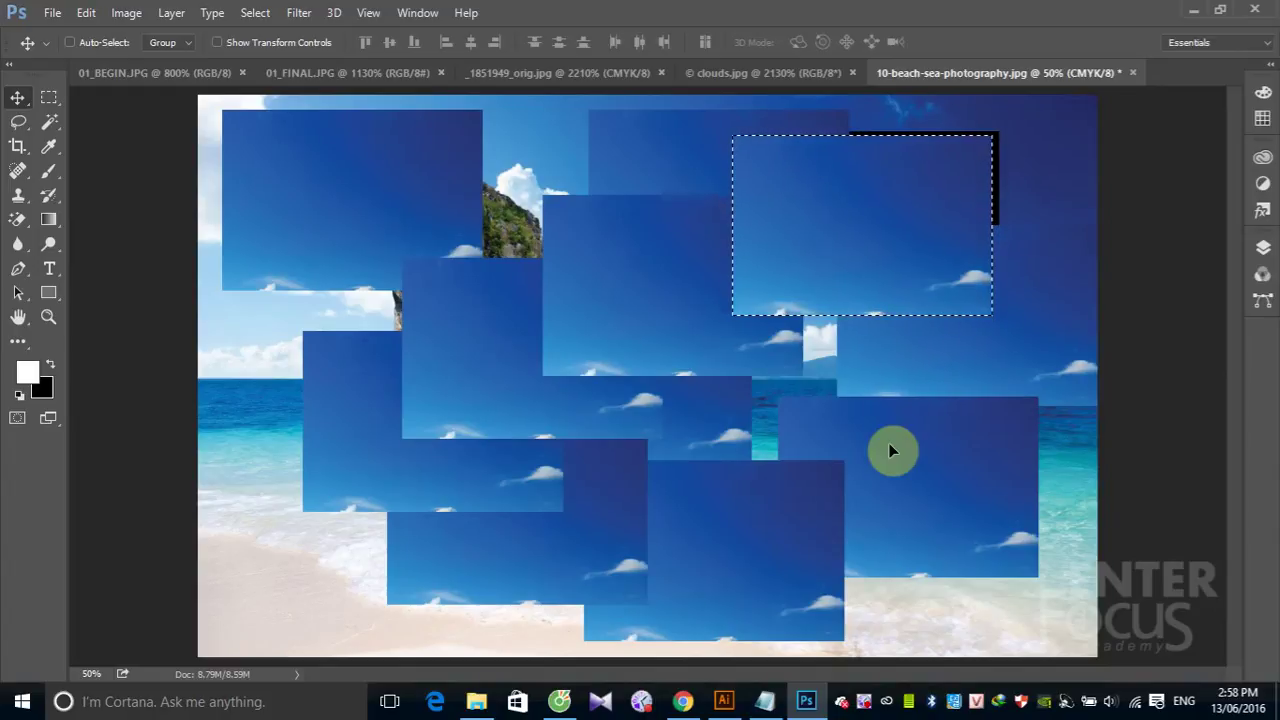
key(F12)
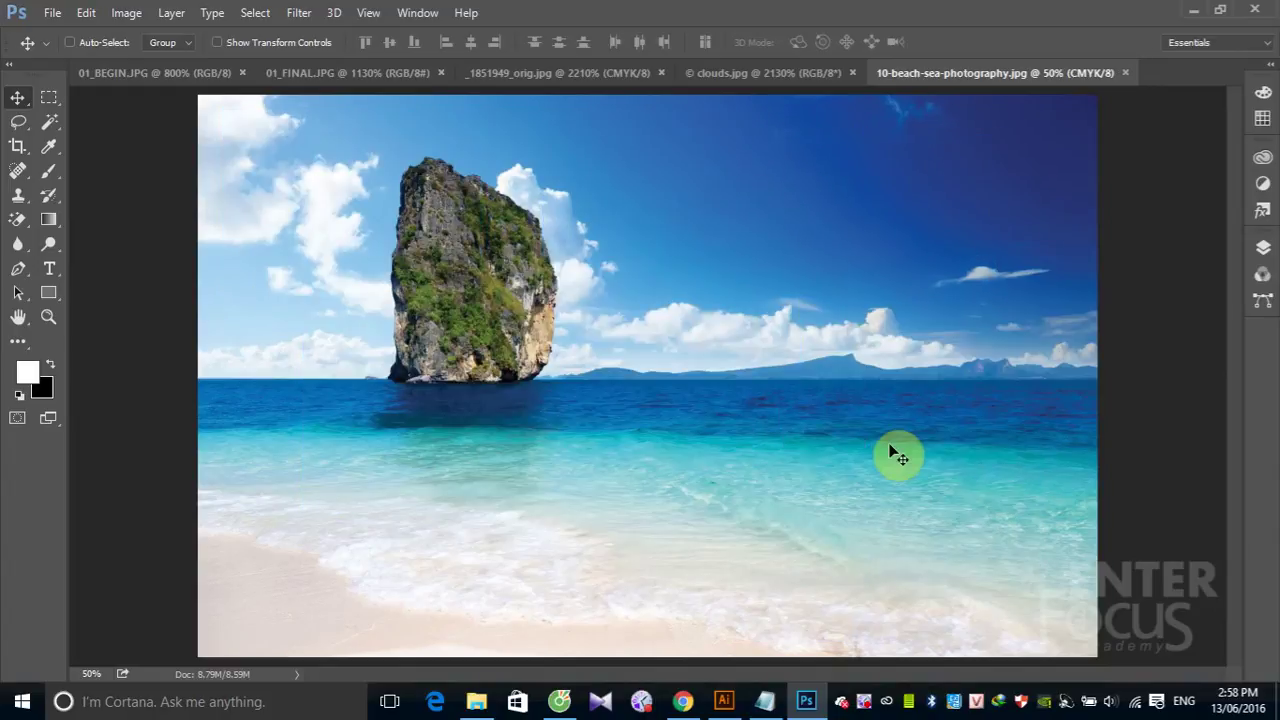
Draw a rectangular marquee over the sky and cloud tops right of the rock
click(49, 99)
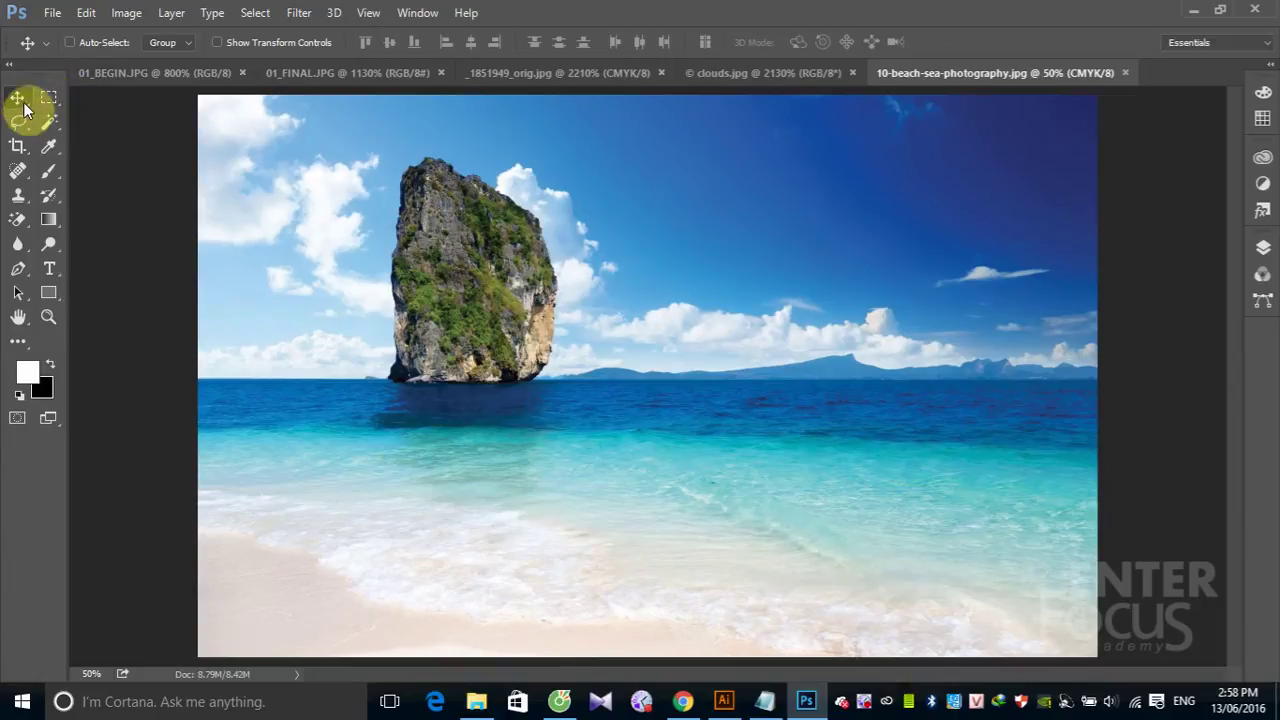
drag(644, 194, 878, 322)
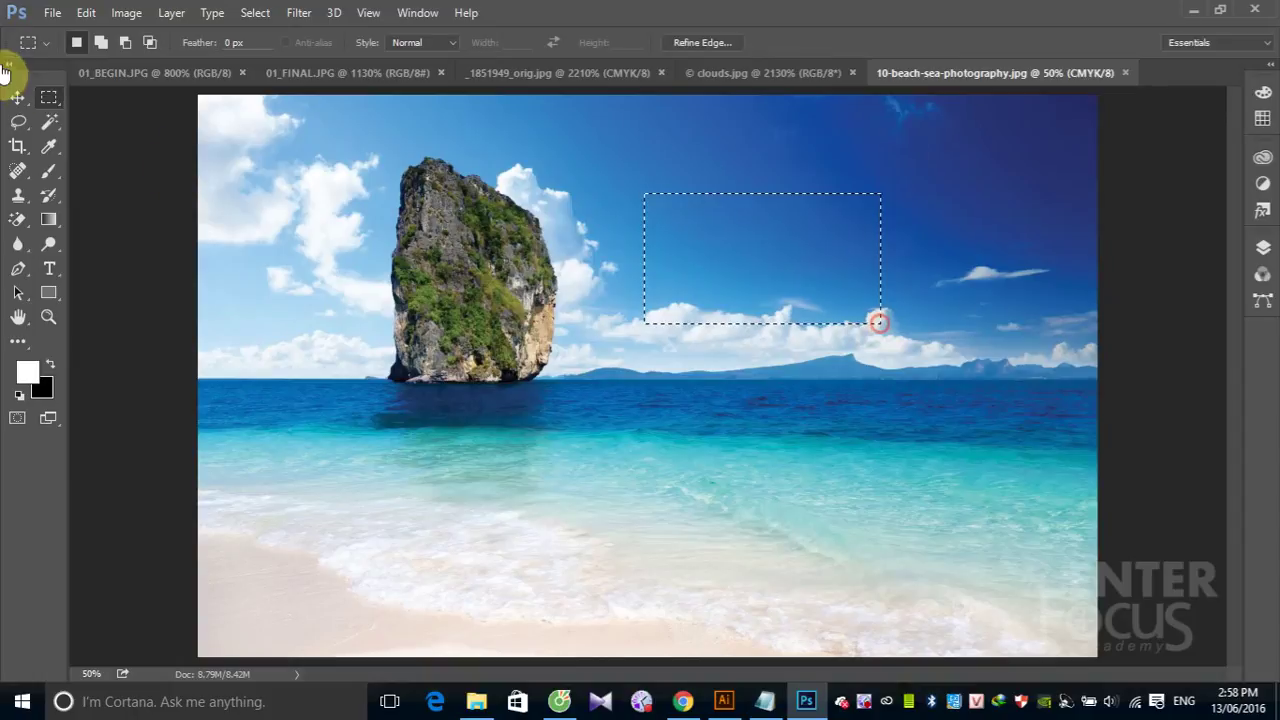
drag(777, 234, 781, 230)
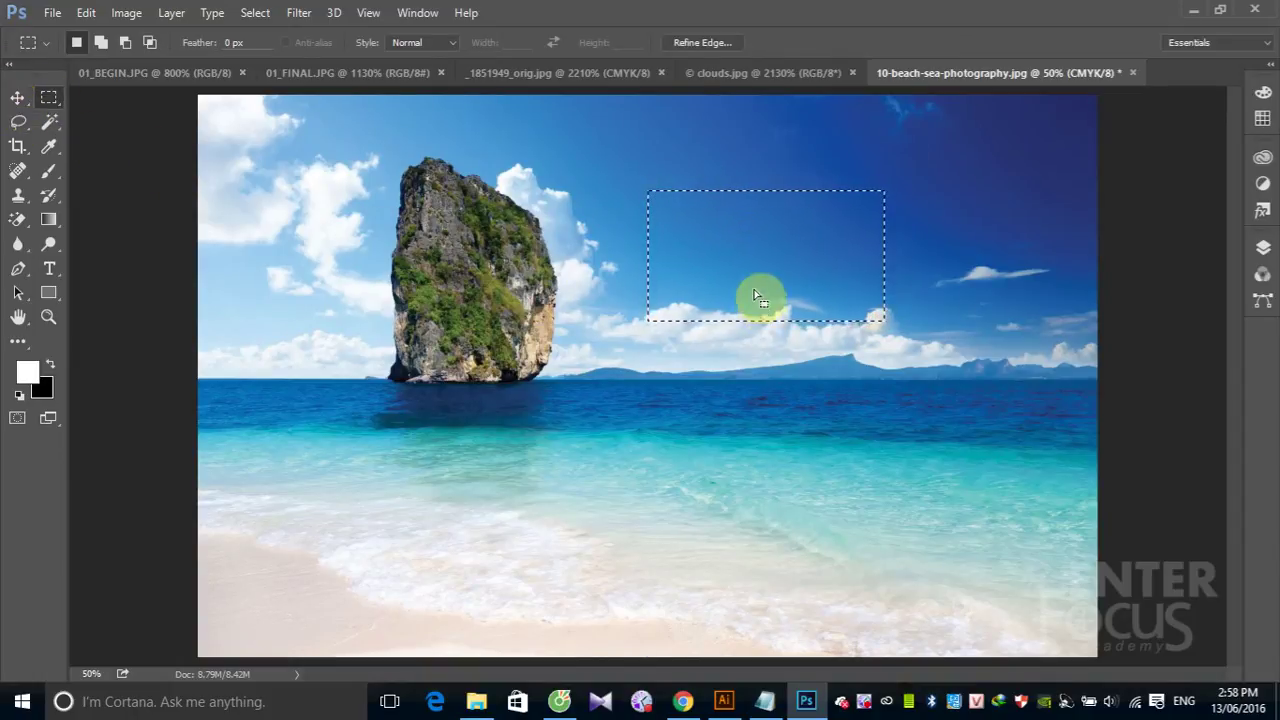
click(20, 98)
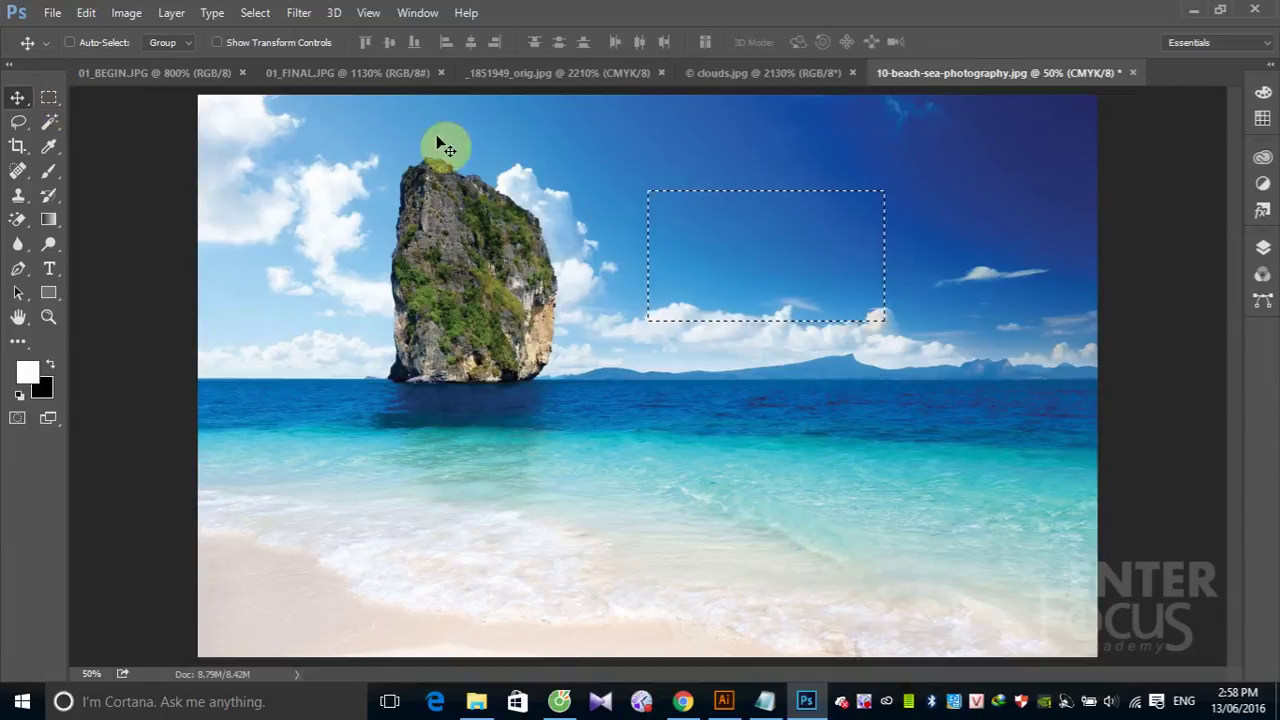
click(47, 96)
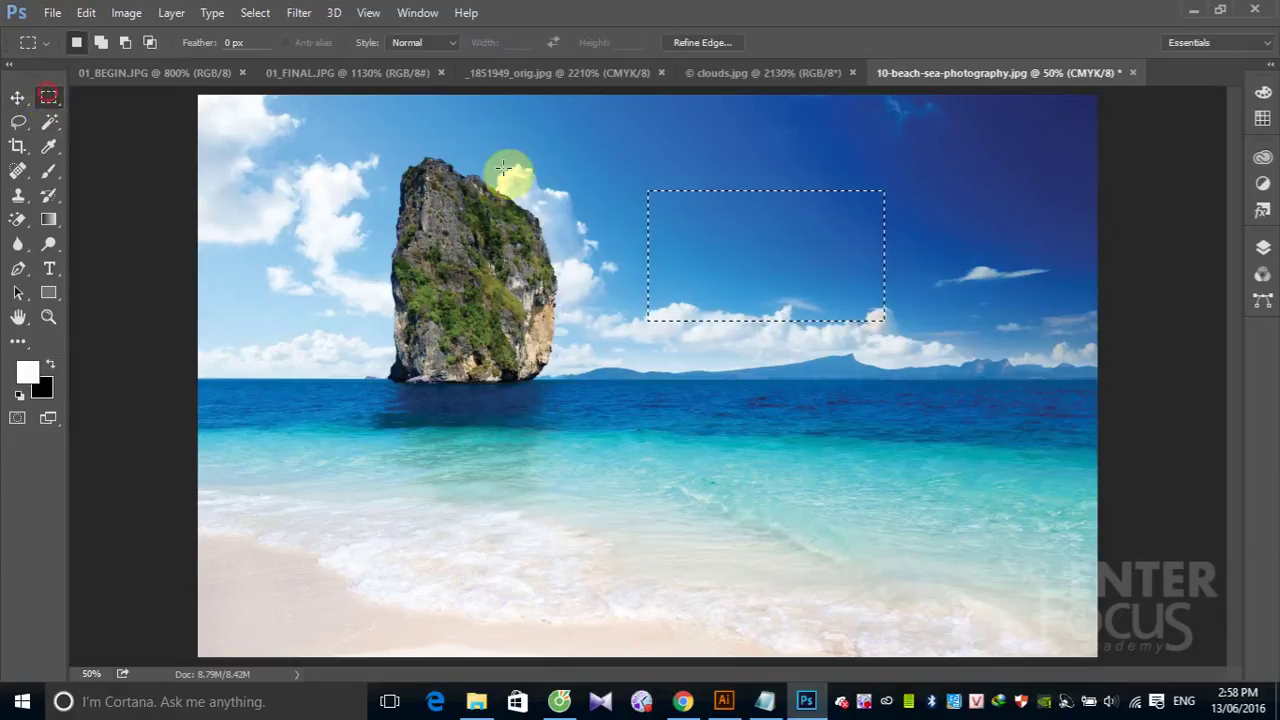
click(760, 182)
Try two larger marquees over the sky and clouds down to the horizon, then deselect
drag(611, 158, 932, 343)
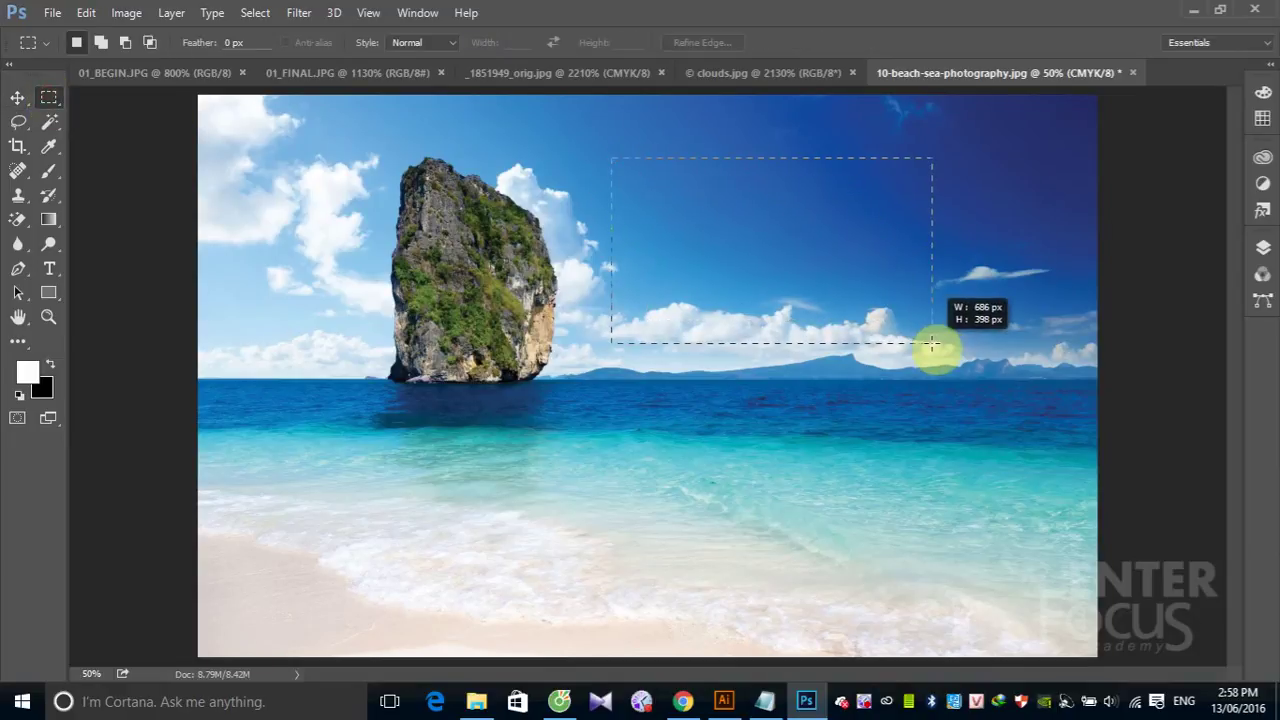
mouse_move(596, 131)
mouse_down()
mouse_move(770, 313)
mouse_move(866, 379)
mouse_up()
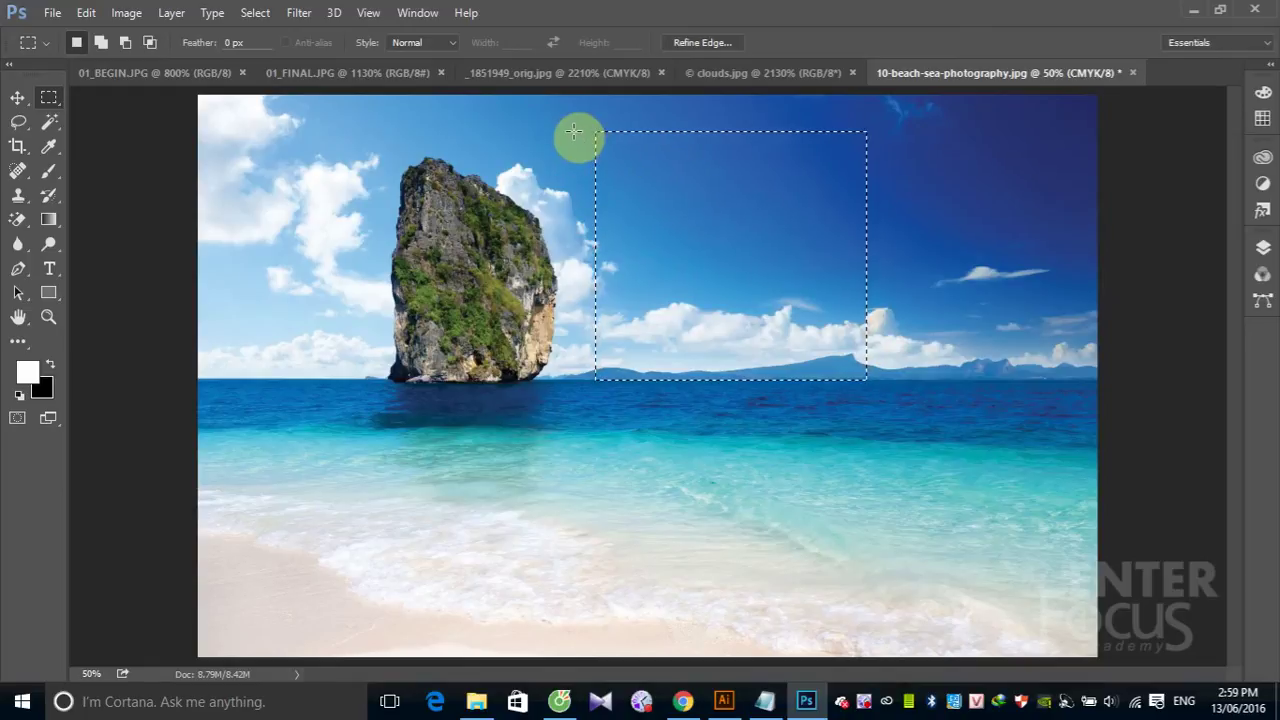
click(346, 146)
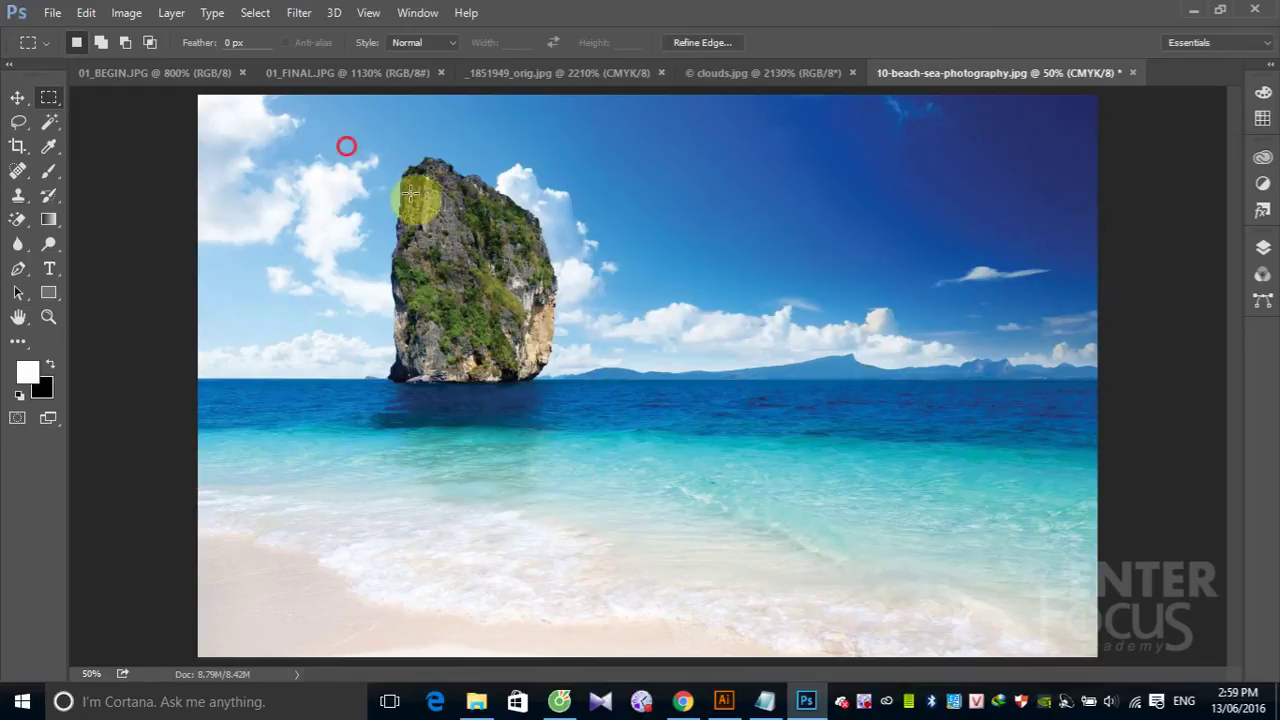
Draw several trial rectangles around the rock, deselecting between attempts
drag(347, 147, 592, 398)
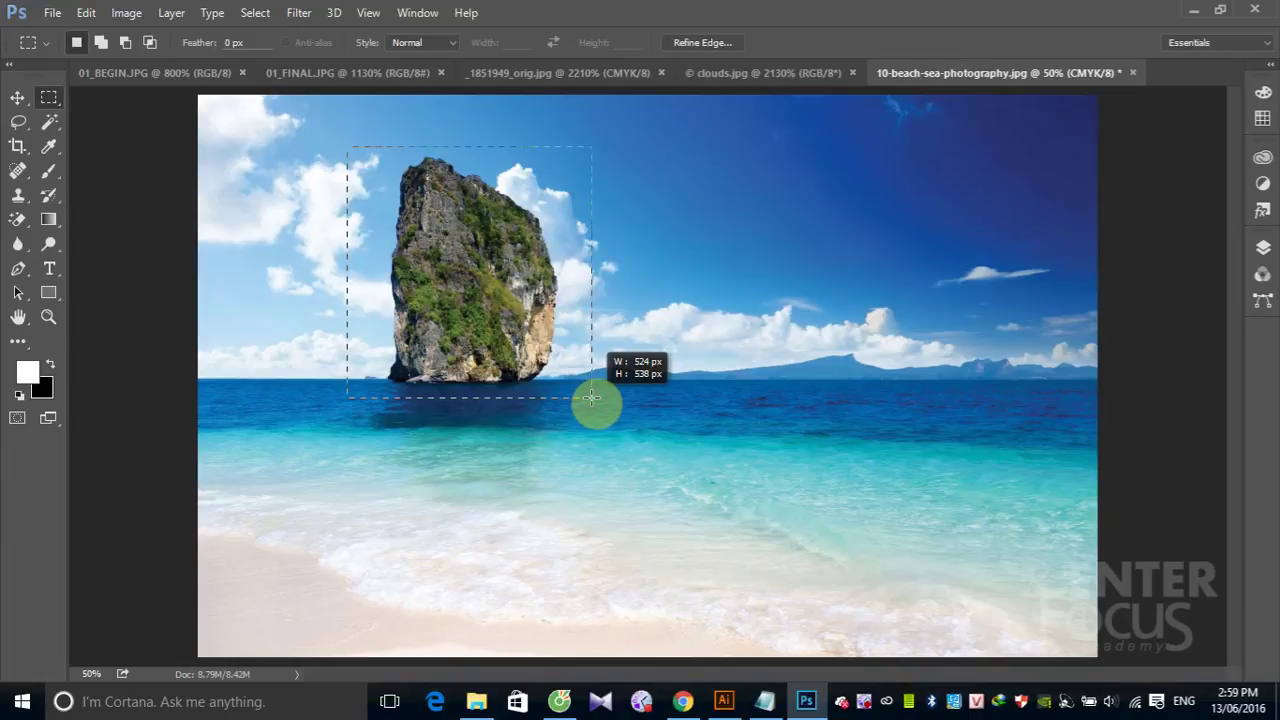
drag(354, 129, 589, 407)
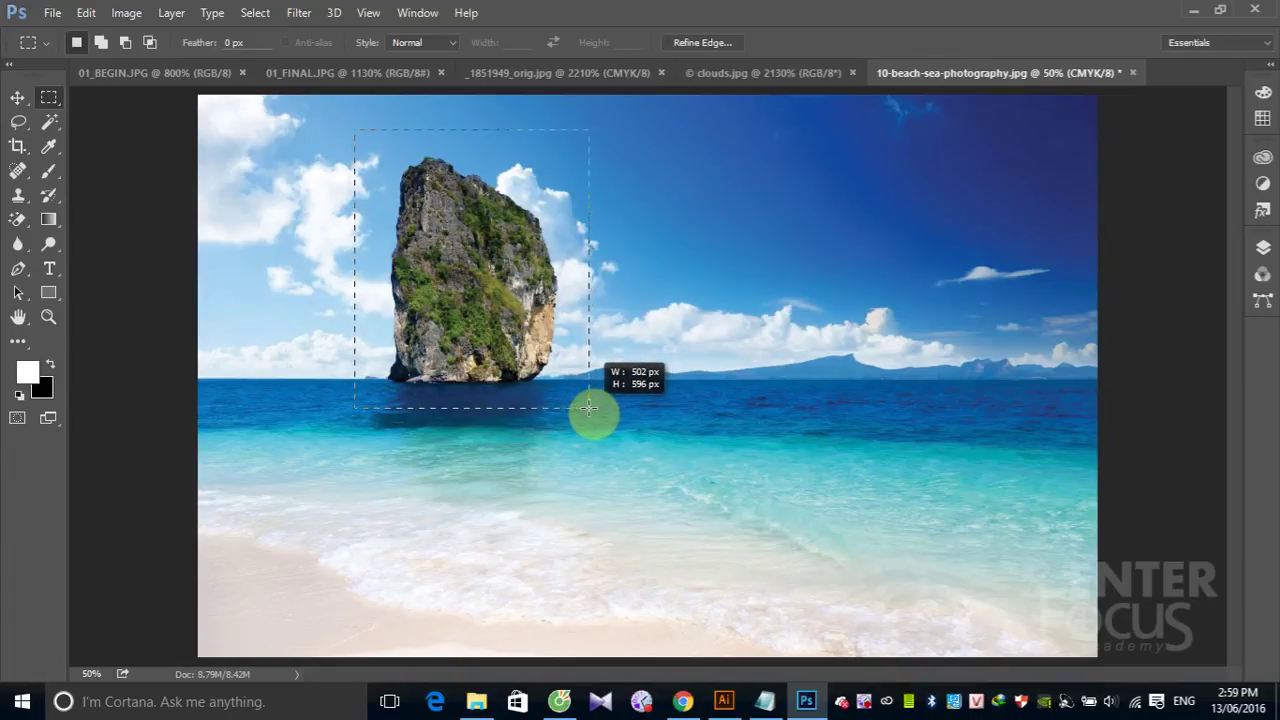
click(729, 192)
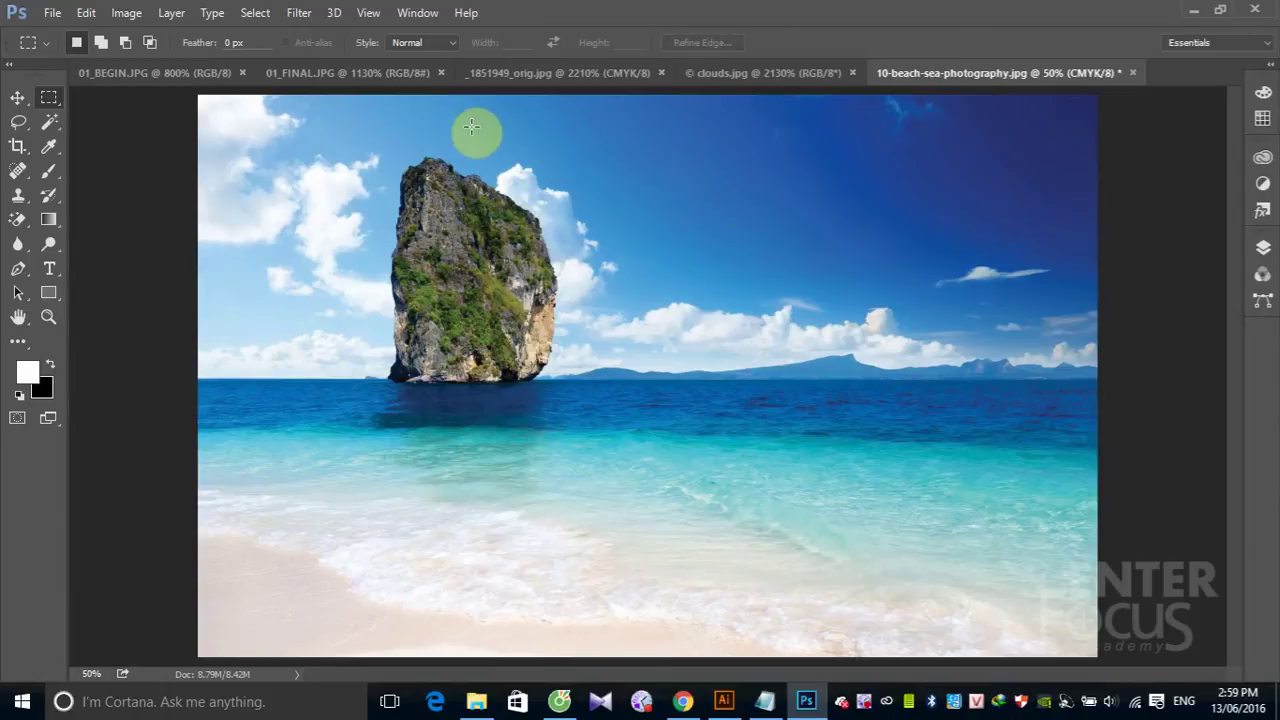
drag(479, 129, 699, 411)
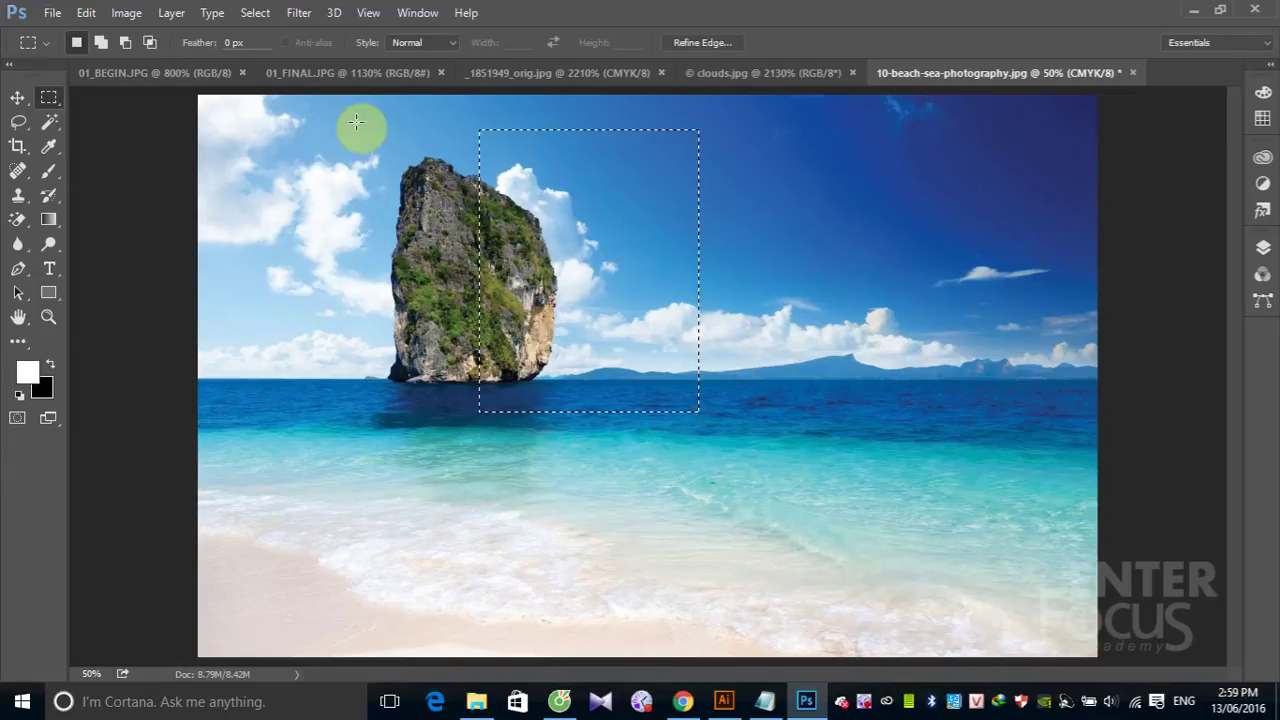
drag(345, 122, 571, 408)
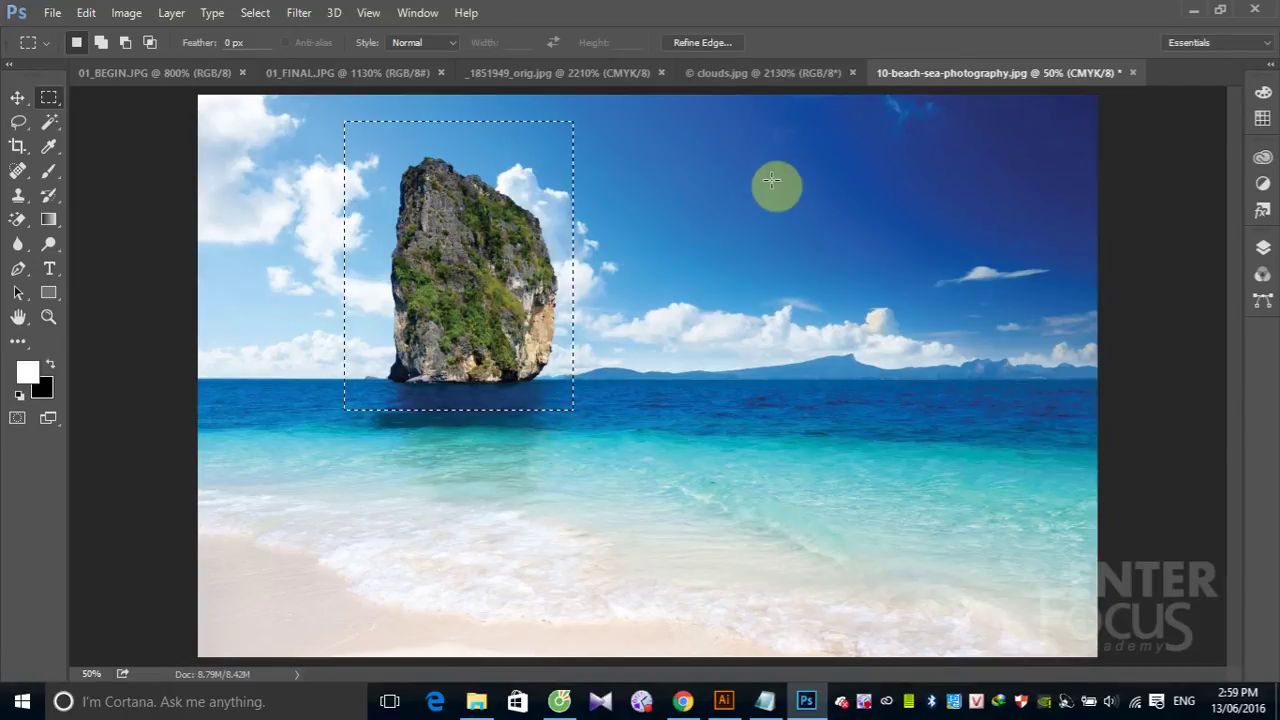
click(629, 123)
Reposition a tall marquee onto the rock with Space while dragging, then deselect
drag(576, 122, 773, 405)
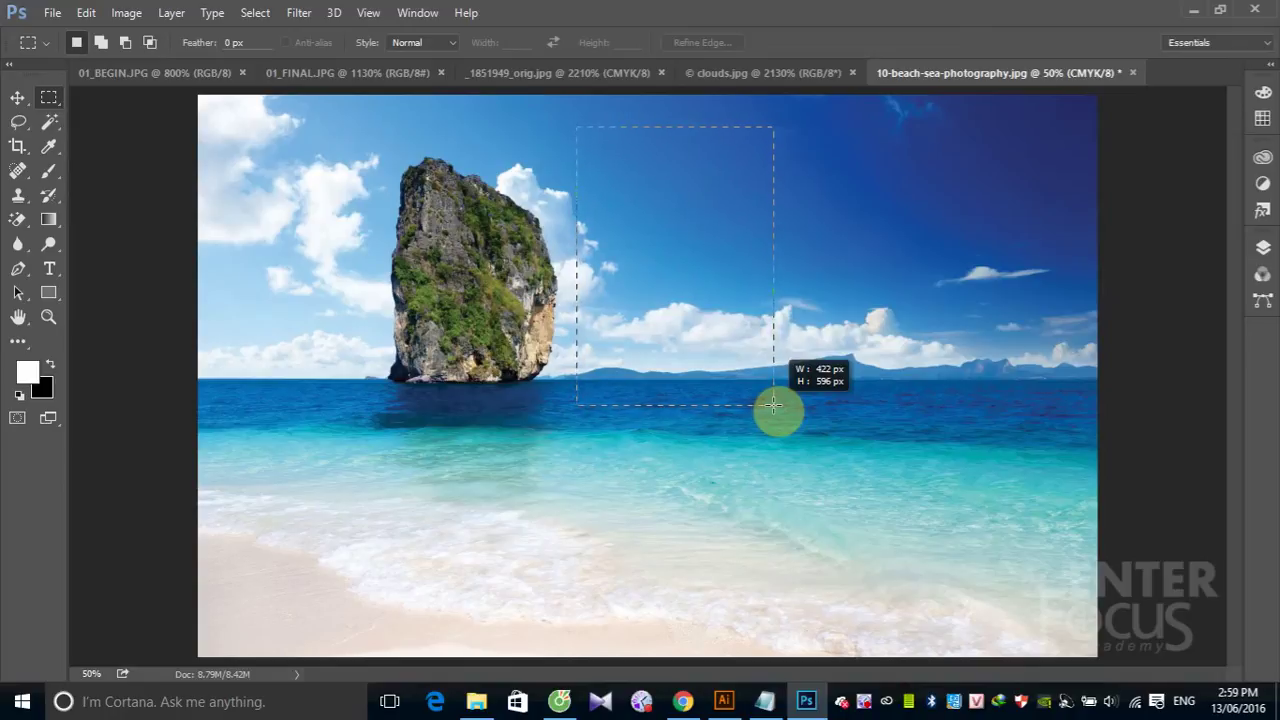
key(space)
drag(773, 405, 563, 405)
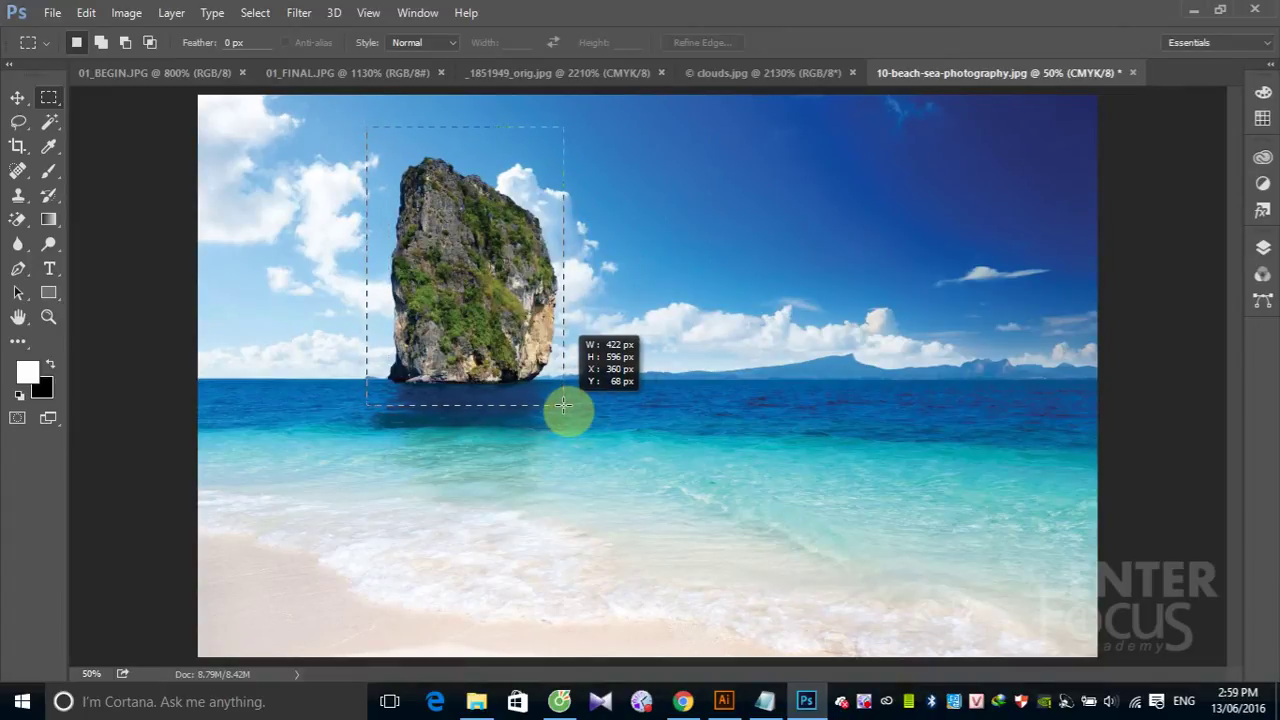
drag(563, 405, 578, 406)
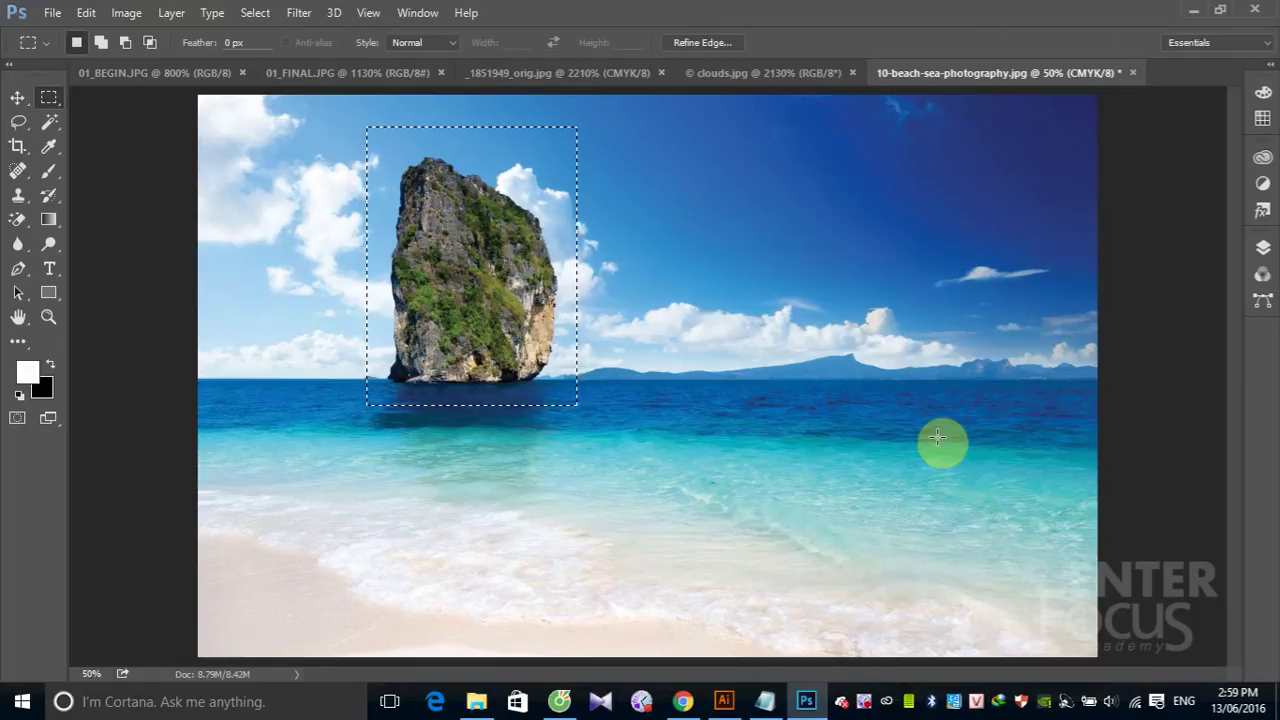
click(632, 190)
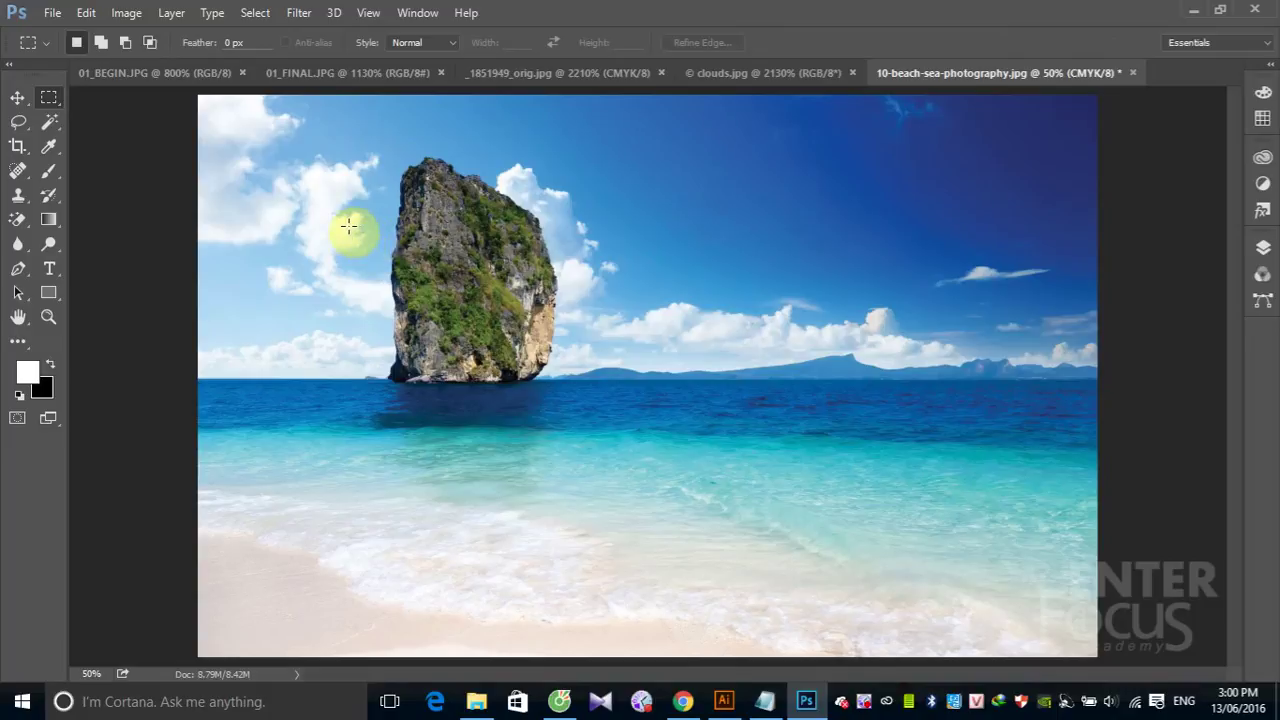
Draw trial marquees around the rock and shift an upper-rock selection slightly down
drag(348, 227, 581, 427)
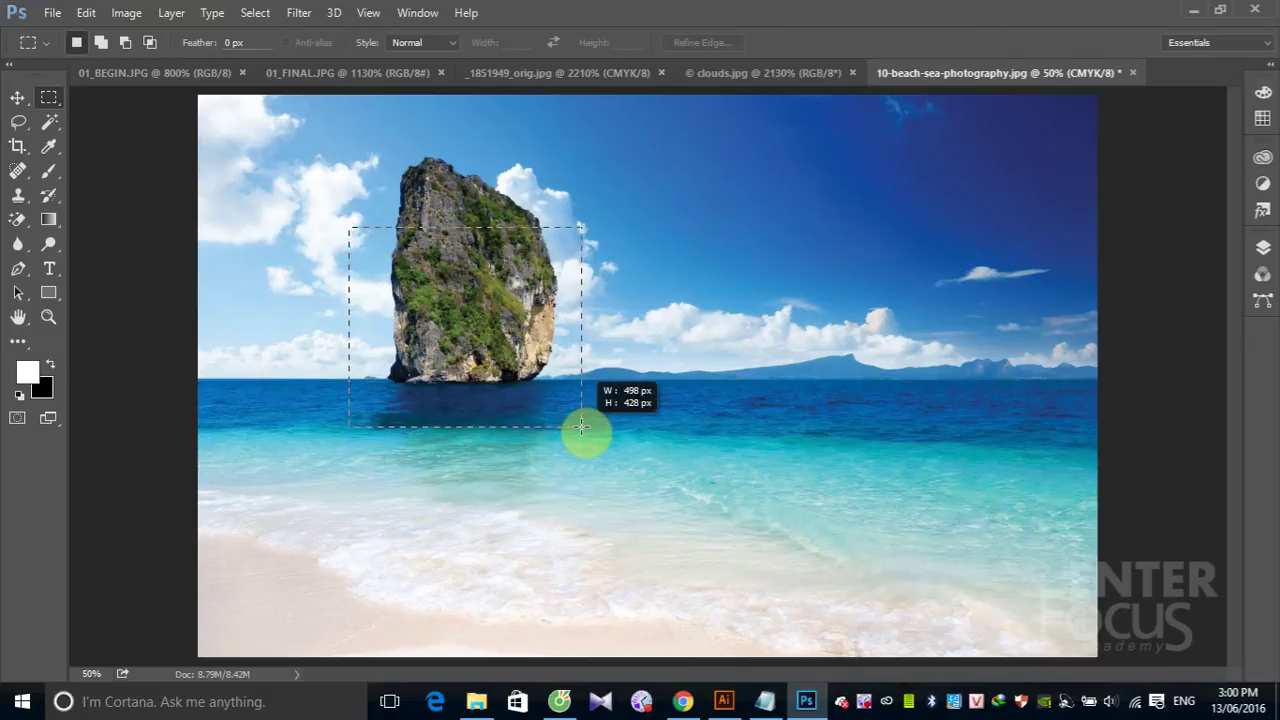
drag(581, 427, 595, 428)
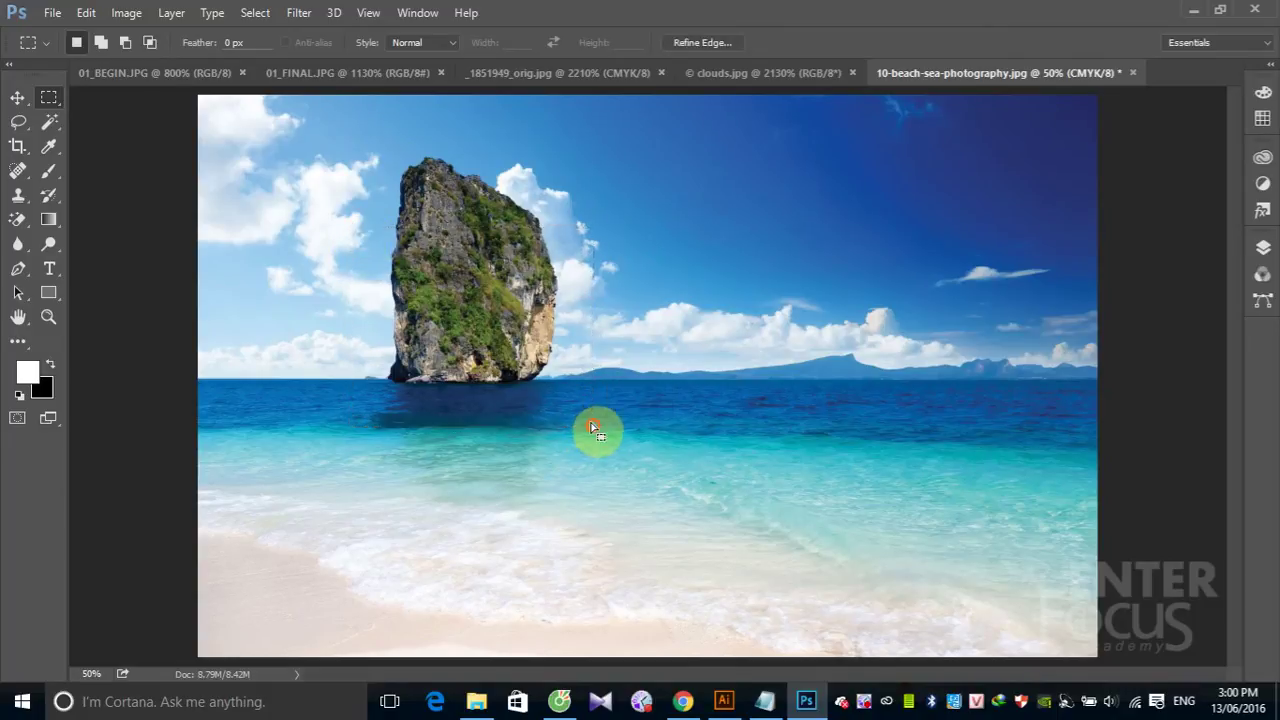
mouse_move(355, 130)
mouse_down()
mouse_move(543, 402)
mouse_move(575, 411)
mouse_up()
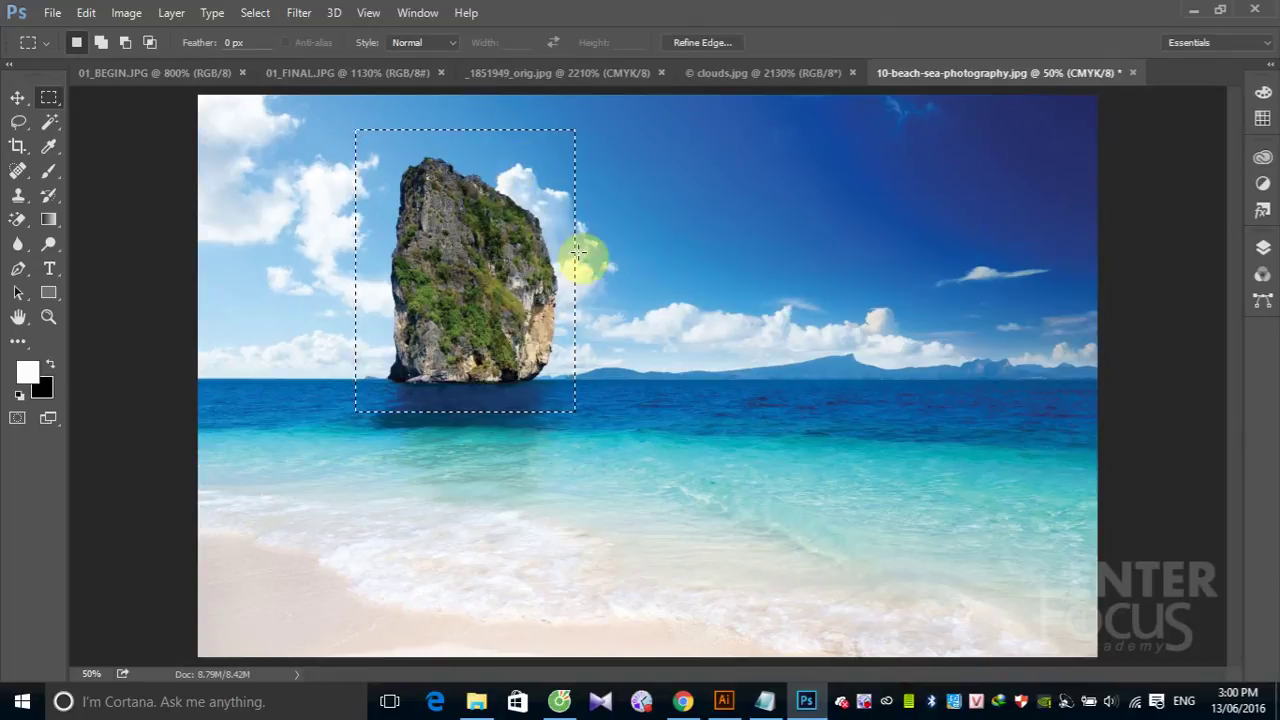
click(625, 245)
mouse_move(355, 120)
mouse_down()
mouse_move(432, 195)
mouse_move(588, 292)
mouse_up()
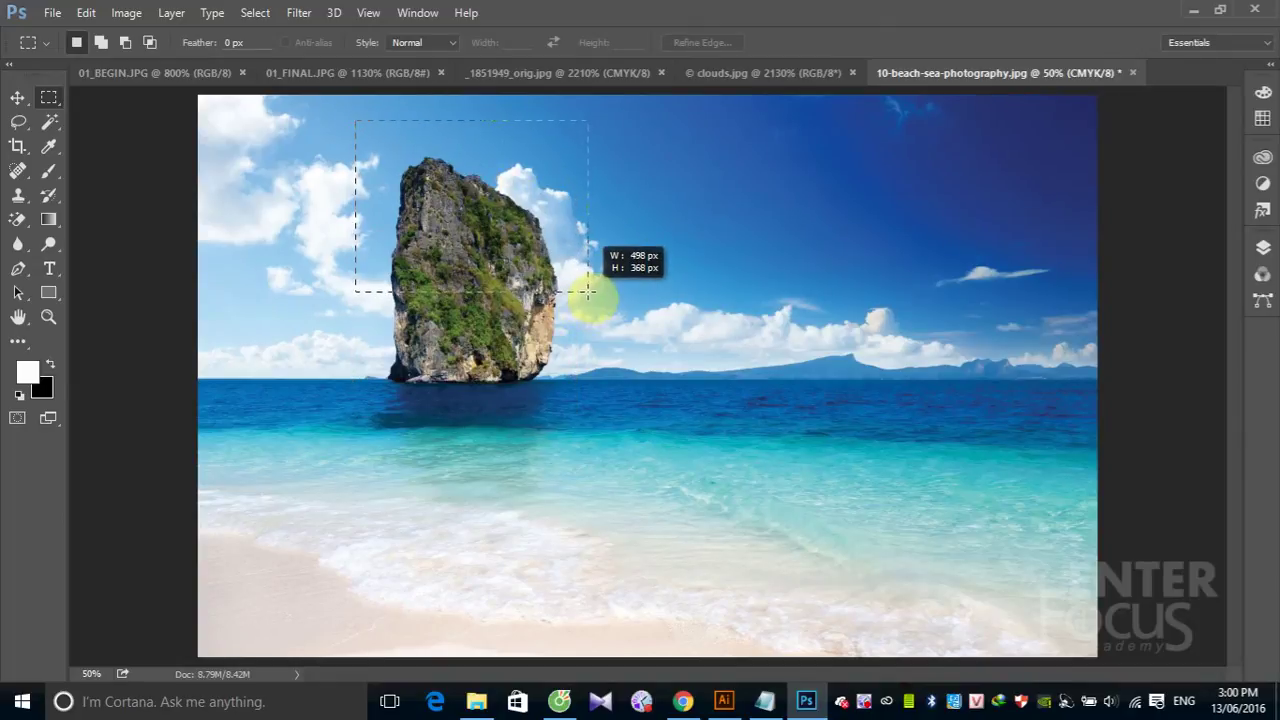
drag(588, 292, 588, 292)
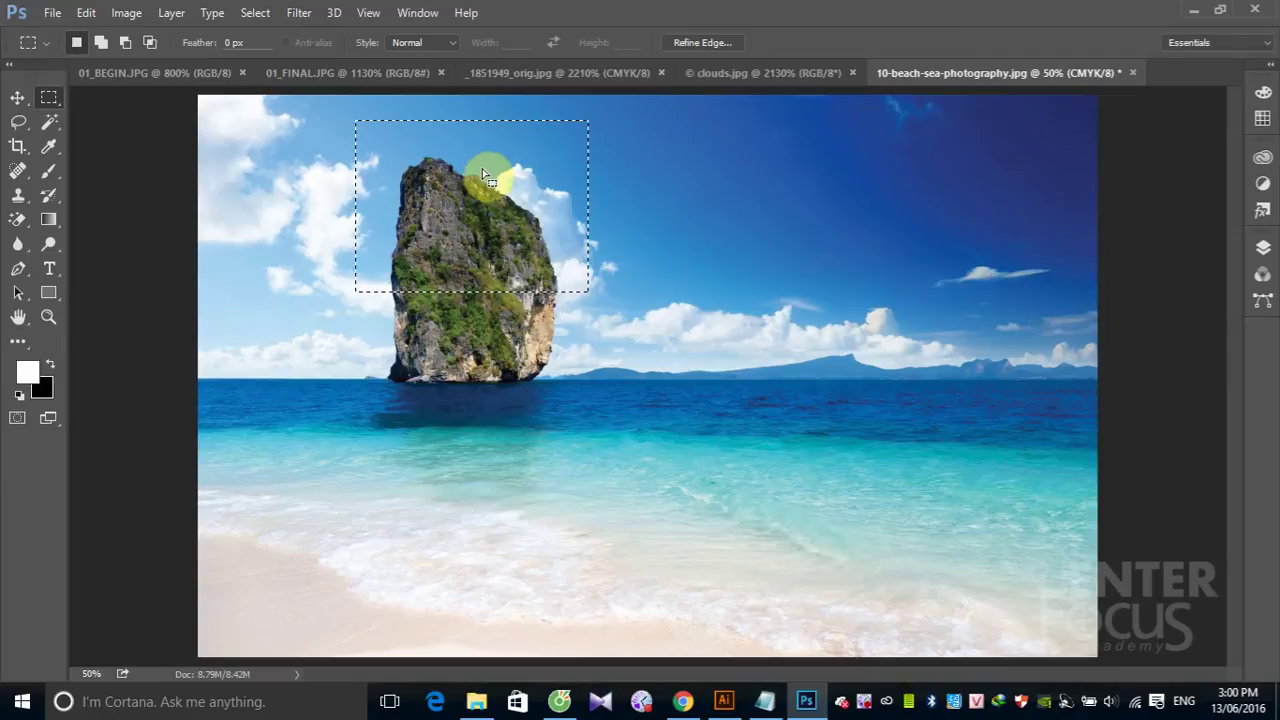
mouse_move(493, 176)
mouse_down()
mouse_move(507, 258)
mouse_move(500, 229)
mouse_move(491, 340)
mouse_move(501, 270)
mouse_up()
drag(497, 237, 497, 238)
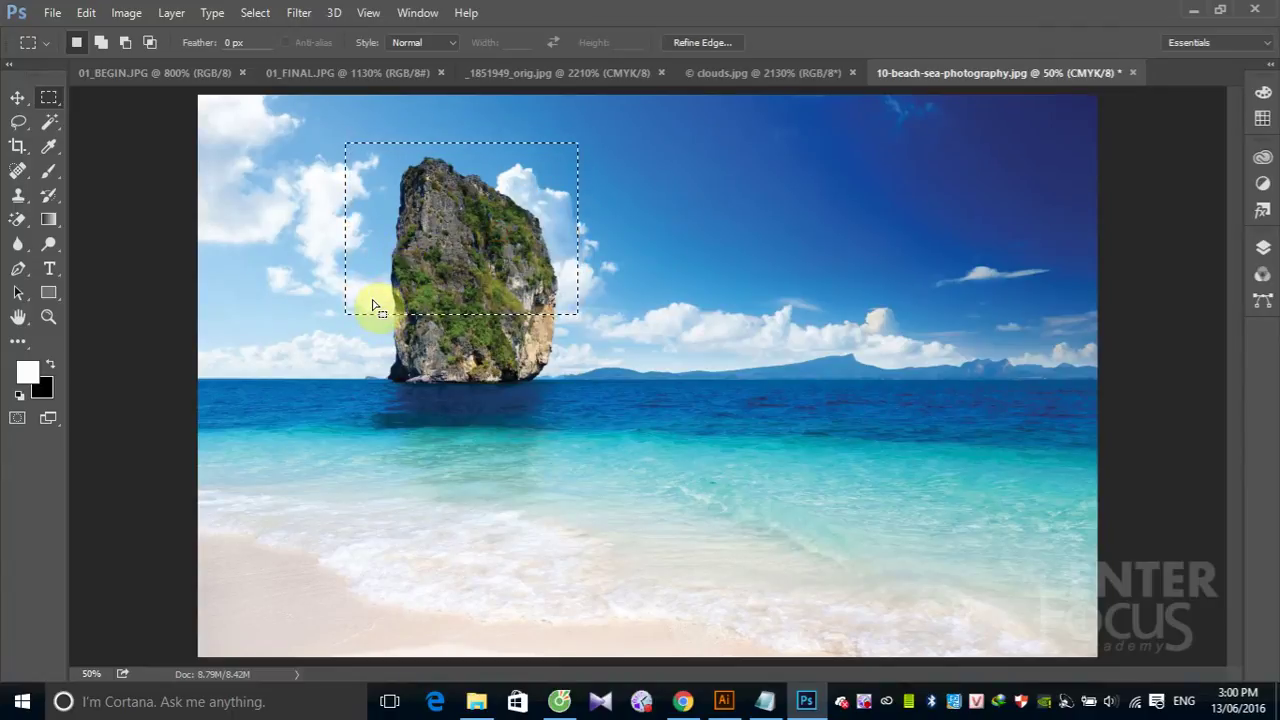
Redraw the selection to frame only the rock's upper part and adjacent sky
click(598, 200)
drag(371, 150, 569, 401)
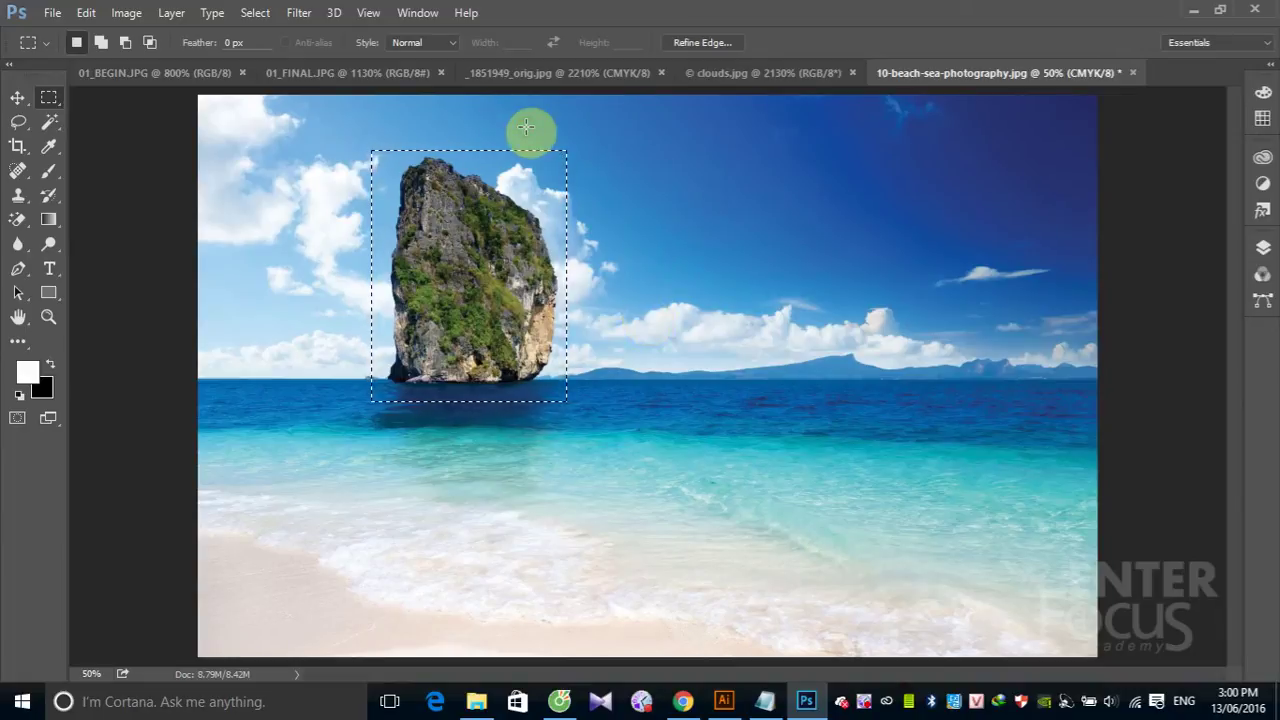
click(429, 143)
mouse_move(369, 140)
mouse_down()
mouse_move(467, 250)
mouse_move(574, 302)
mouse_up()
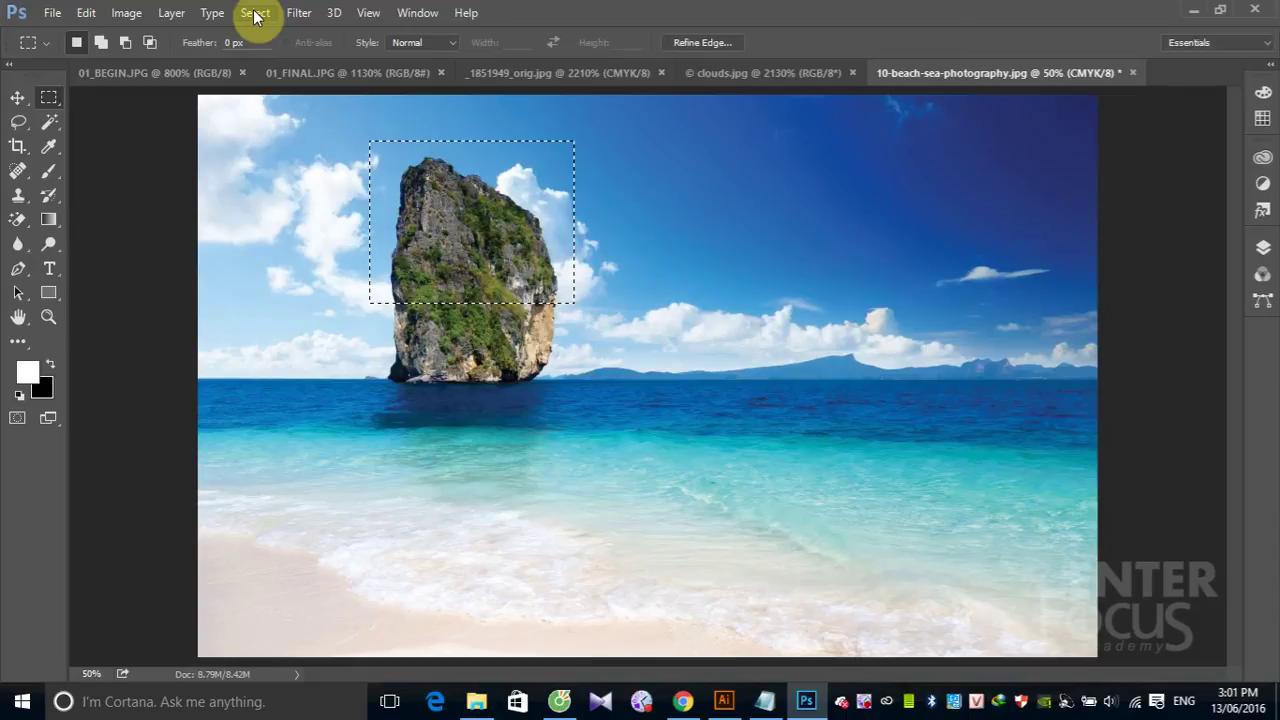
Stretch the selection's bottom edge down to the waterline with Select > Transform Selection
click(255, 13)
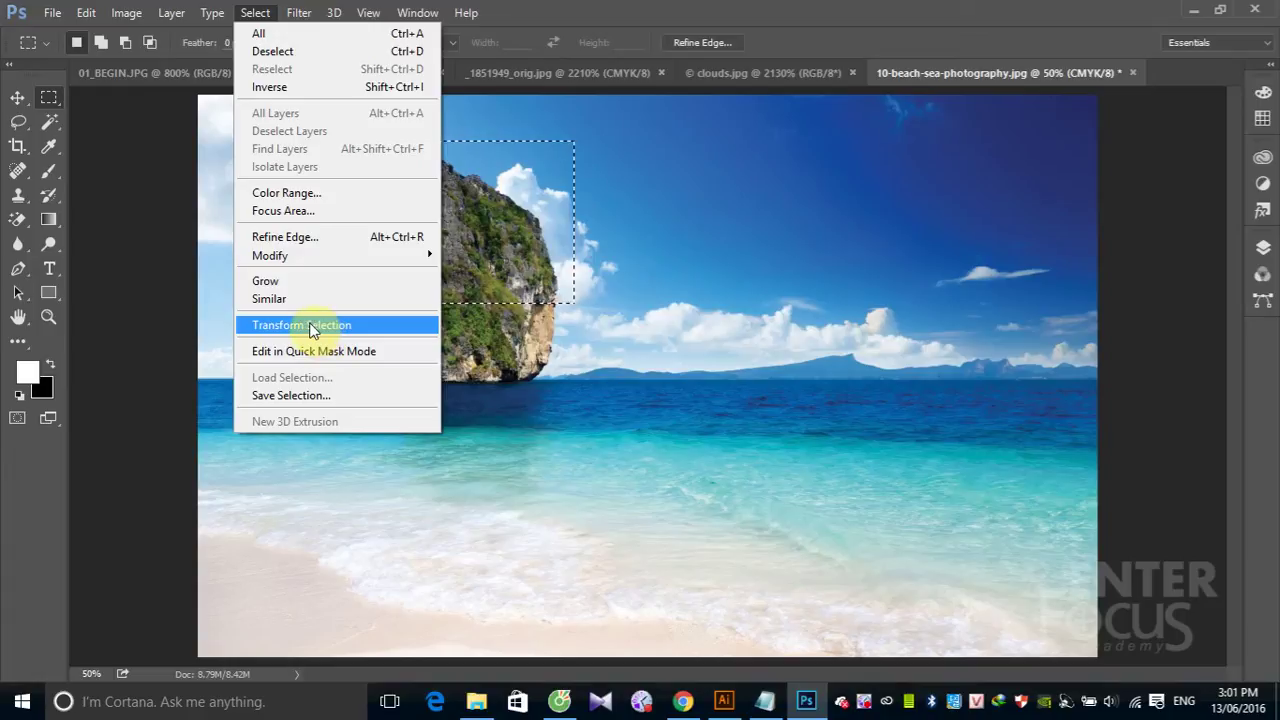
click(311, 325)
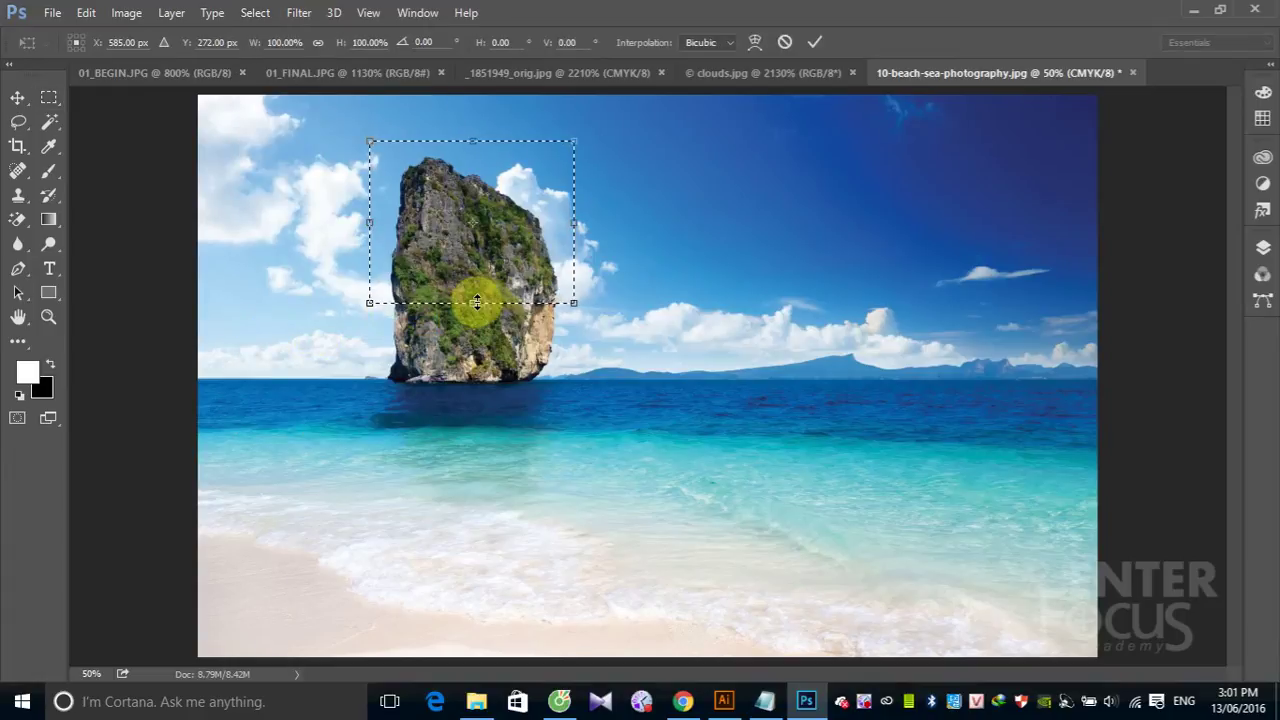
drag(474, 302, 474, 396)
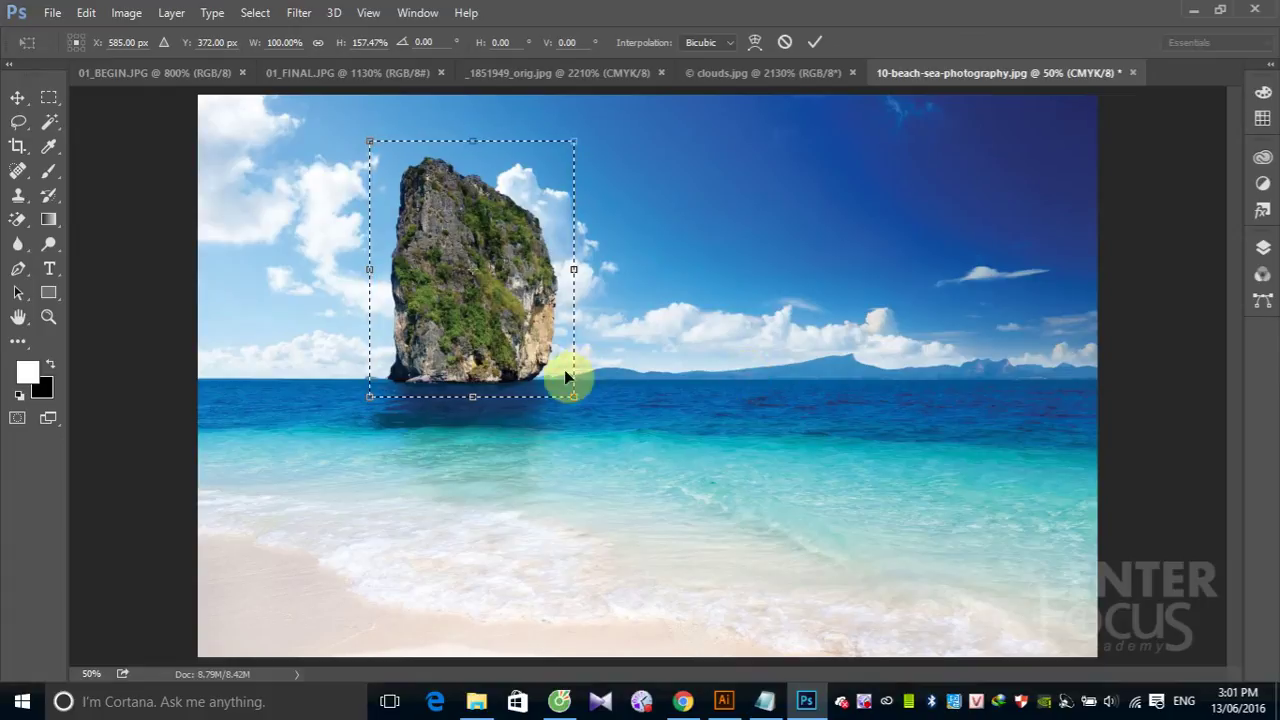
double_click(514, 343)
mouse_move(723, 701)
right_click(864, 701)
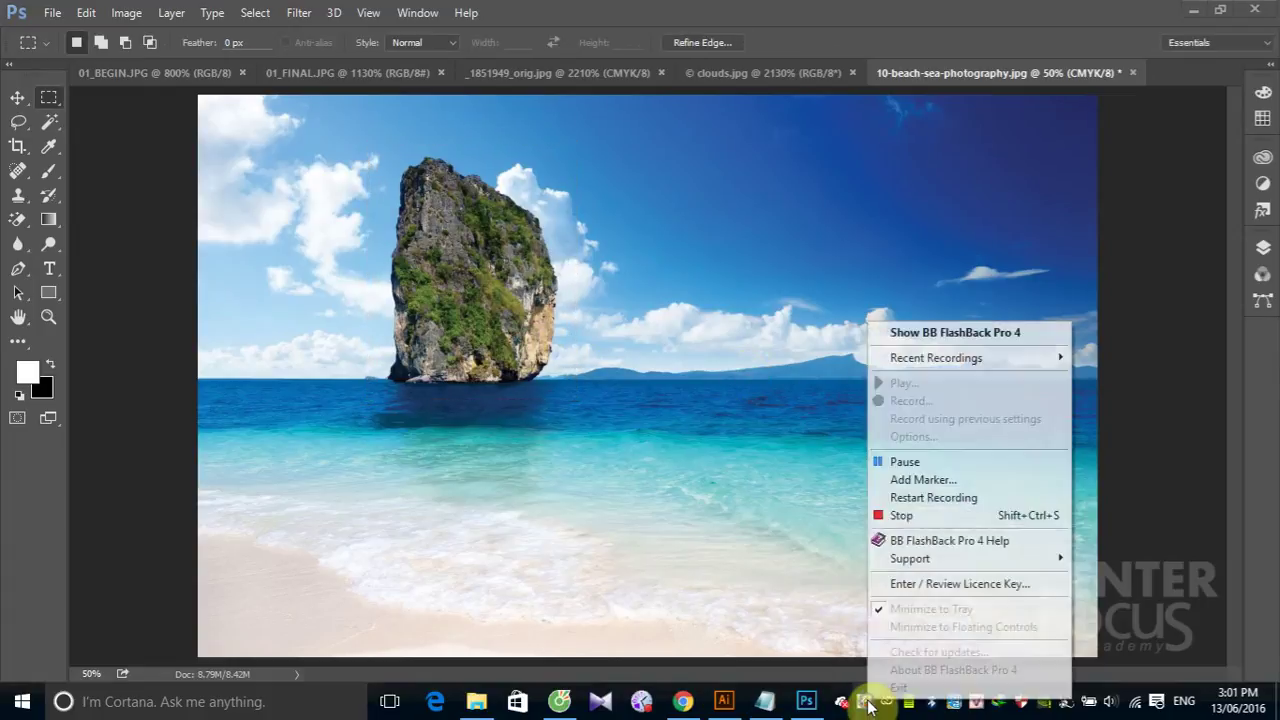
Deselect with Ctrl+D, marquee the rock's top half, and hold Shift to add
click(914, 464)
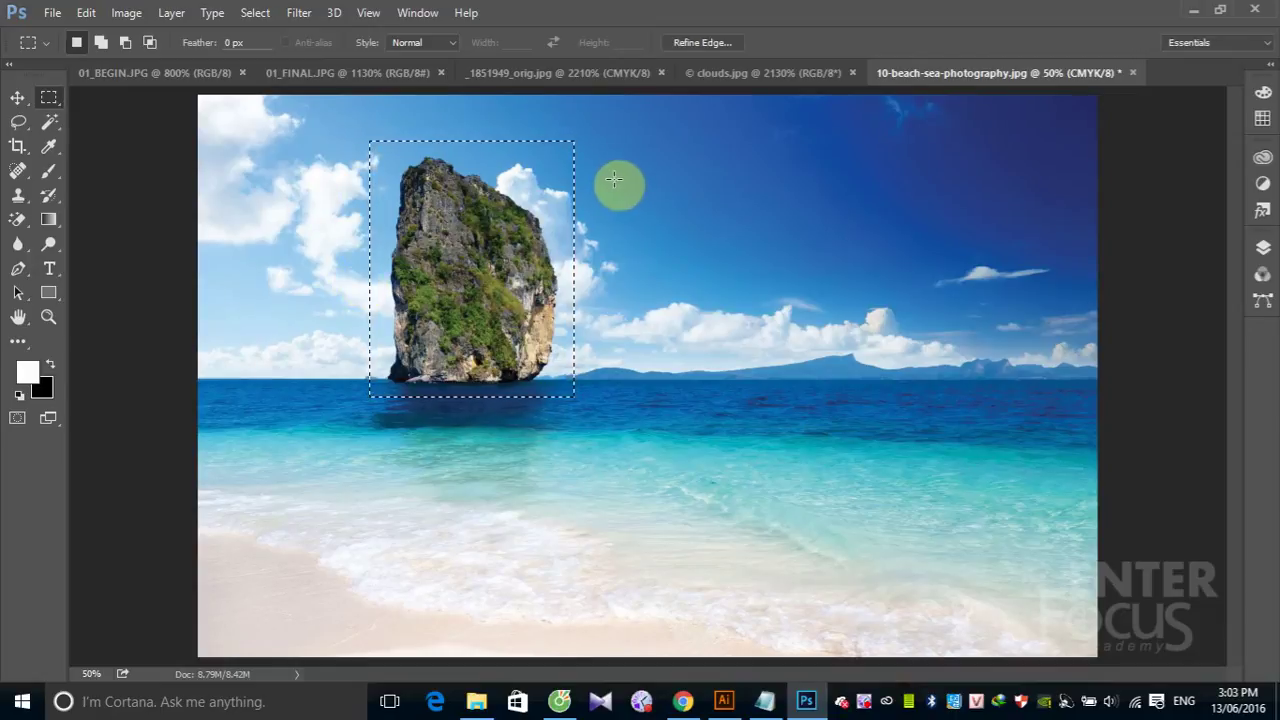
key(ctrl+d)
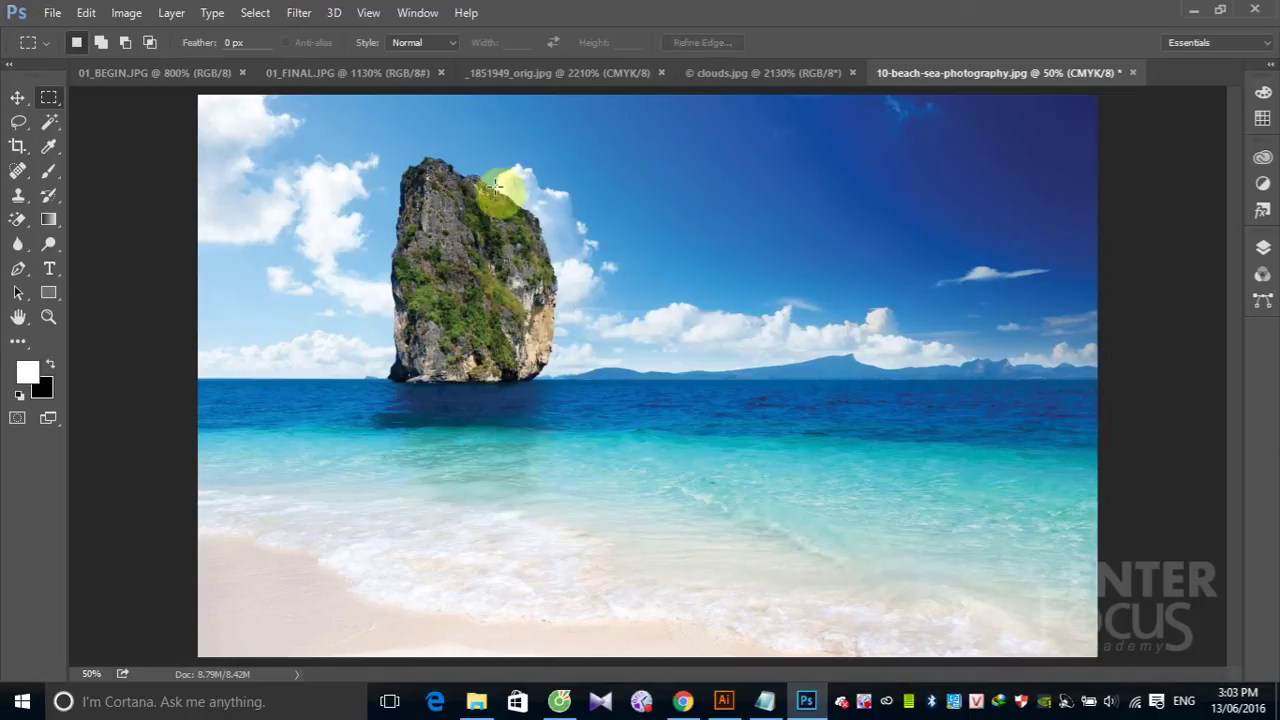
drag(364, 145, 585, 311)
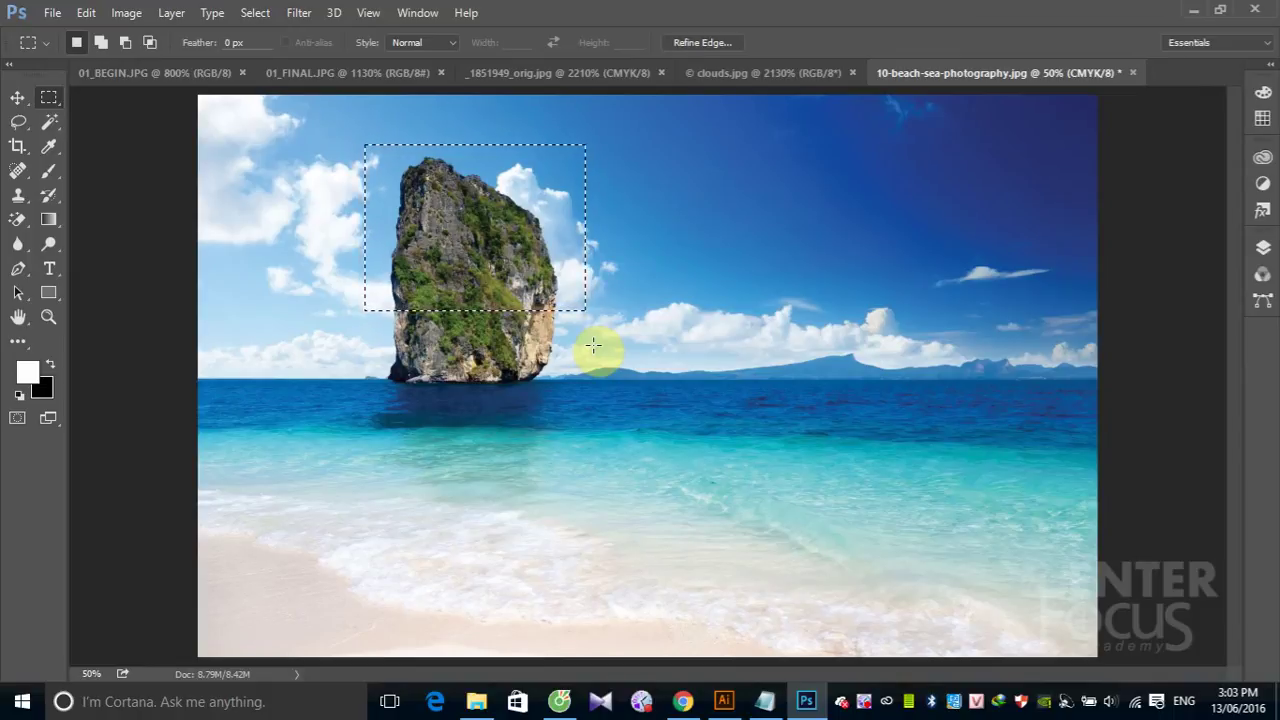
key(shift)
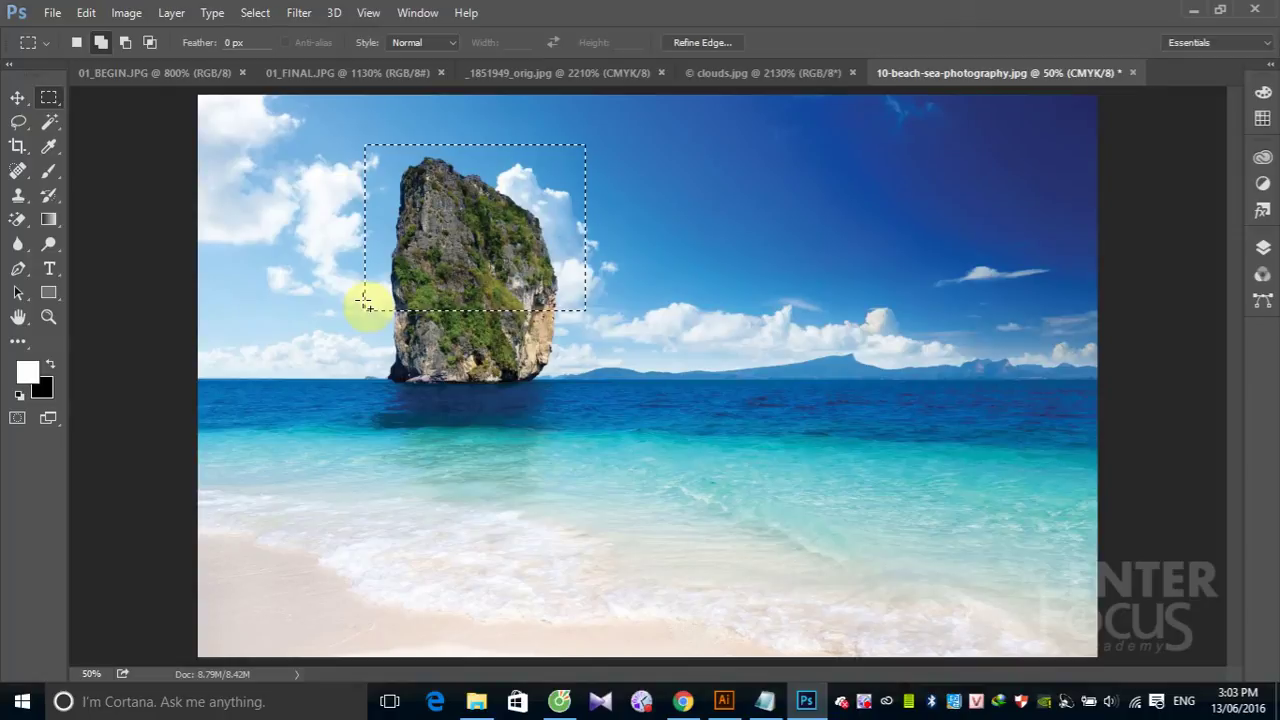
Add the rock's lower half so the whole rock forms one rectangular selection
drag(367, 305, 591, 400)
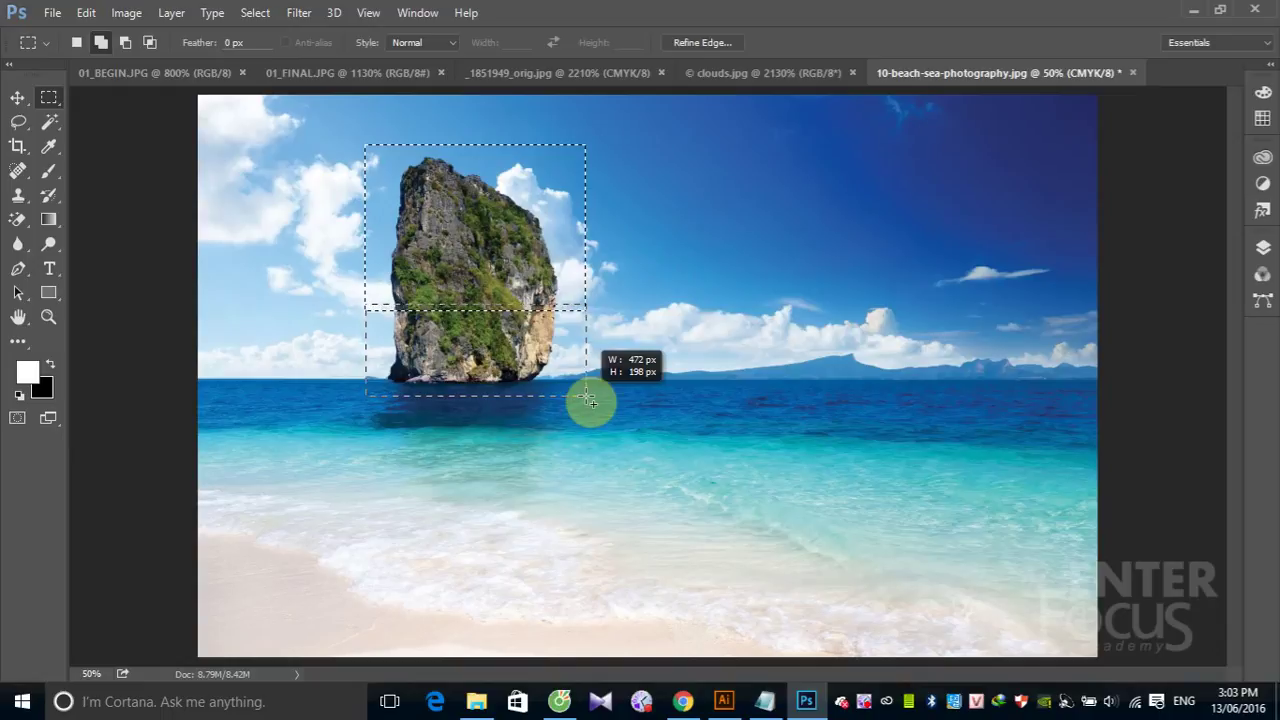
drag(589, 400, 591, 400)
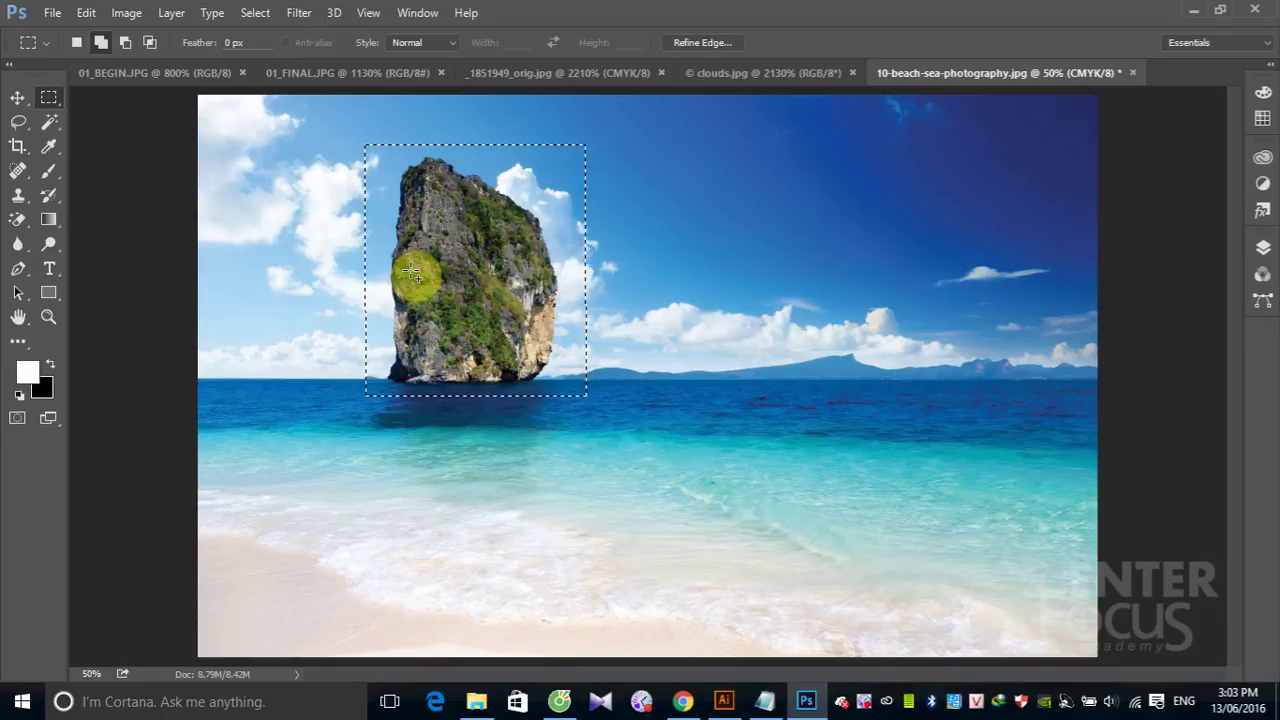
key(shift)
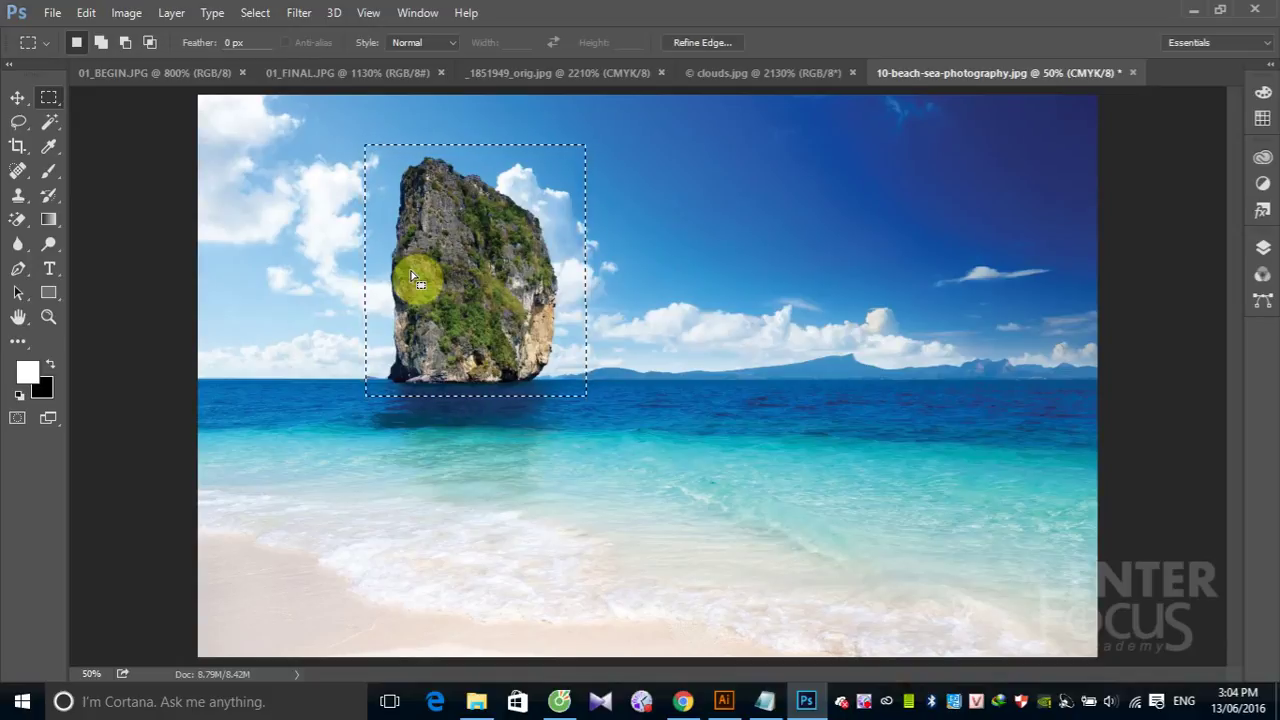
Add four small separate rectangles of sky to the right of the rock
drag(675, 179, 759, 248)
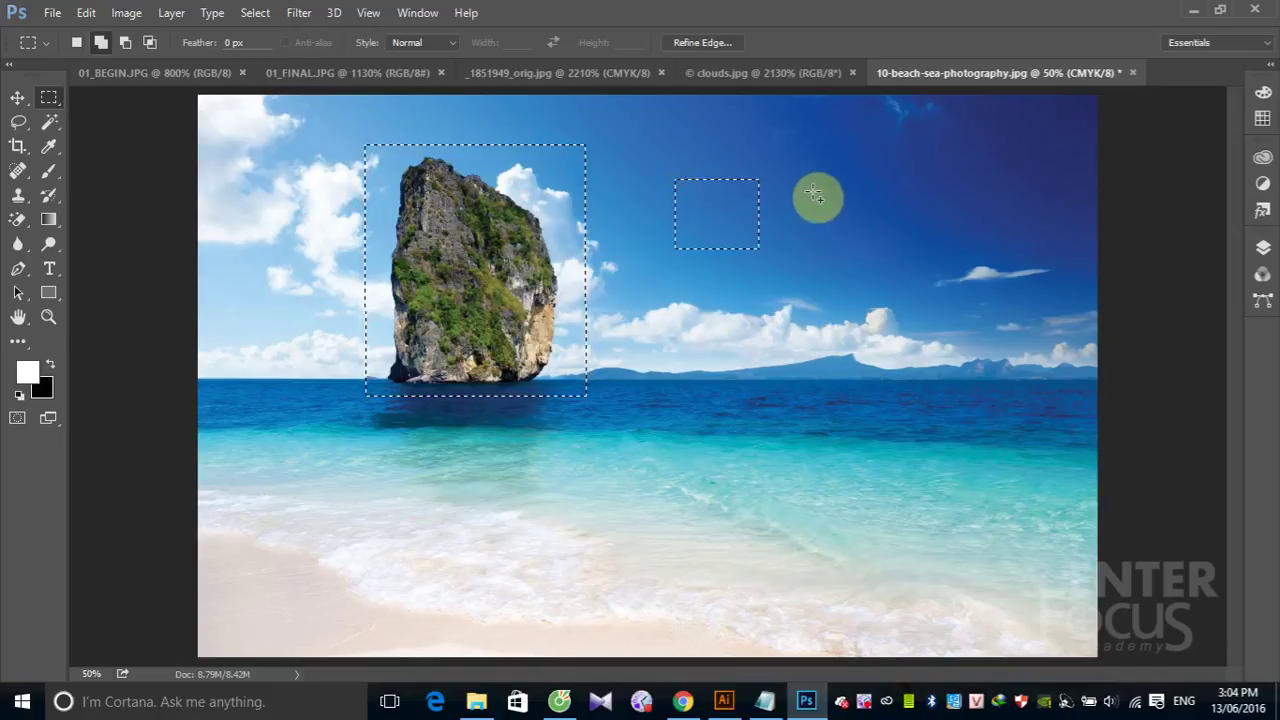
drag(818, 185, 902, 241)
drag(973, 173, 1047, 246)
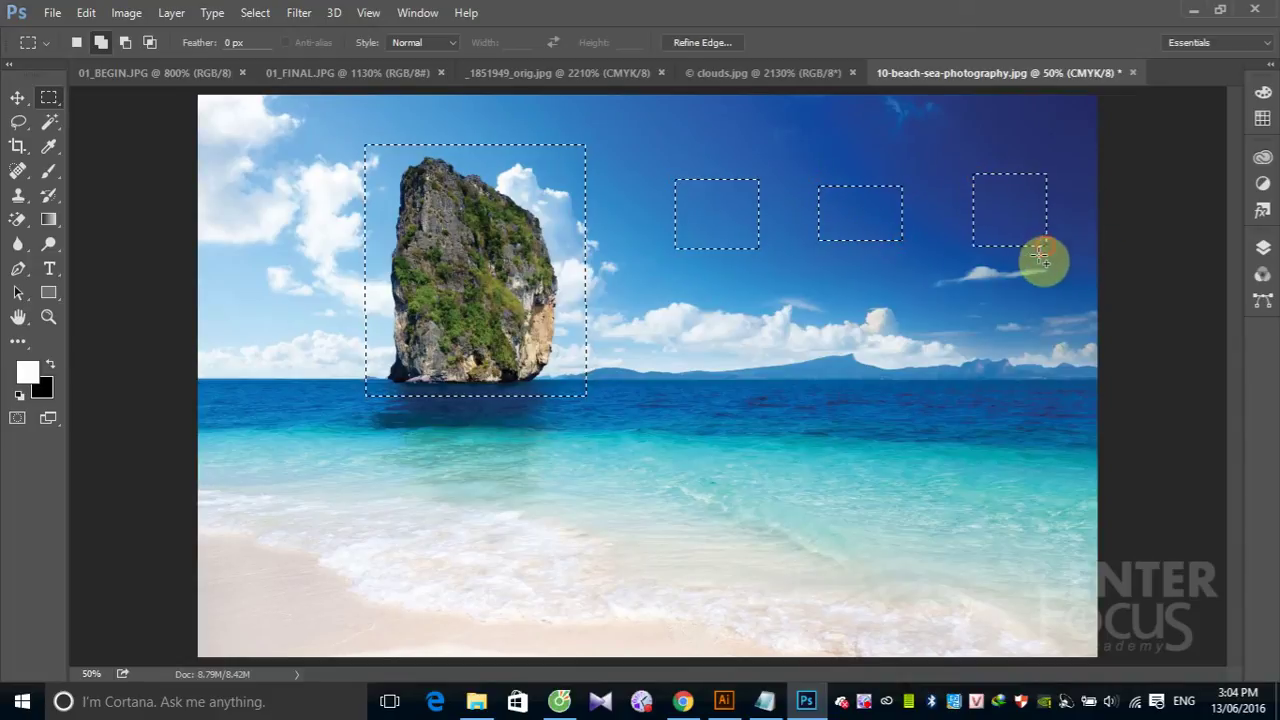
drag(905, 279, 996, 333)
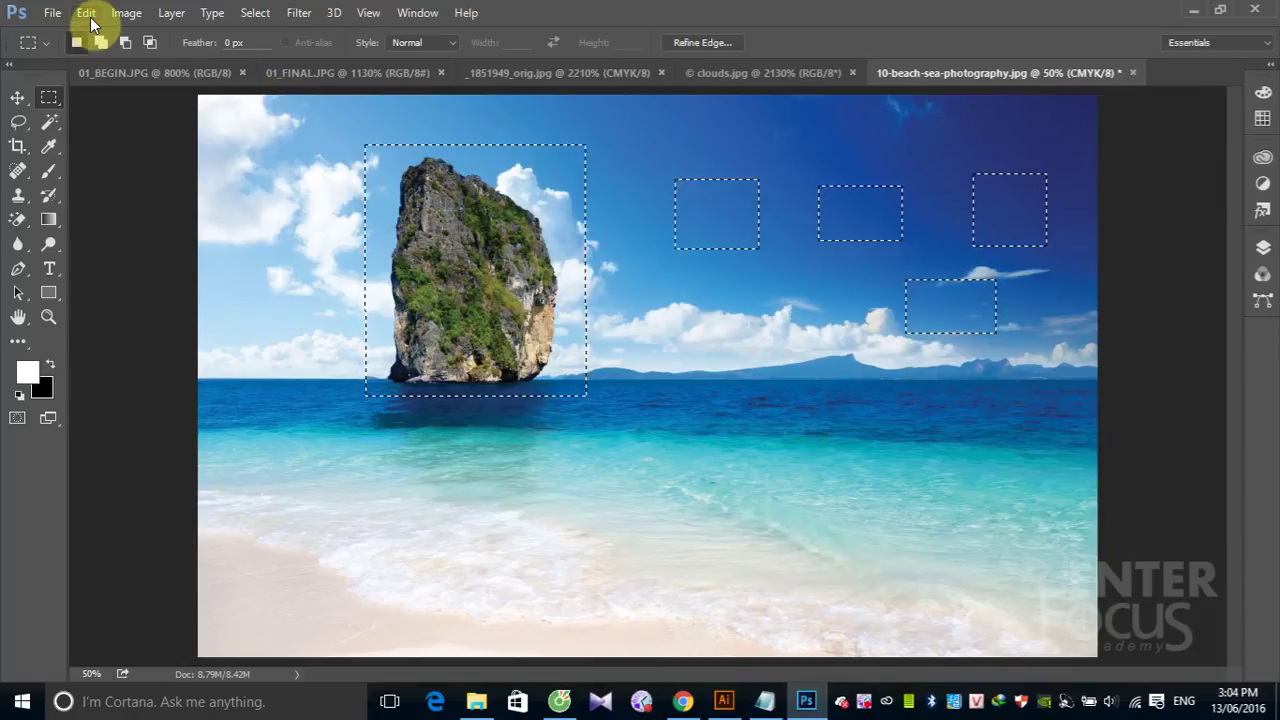
click(87, 13)
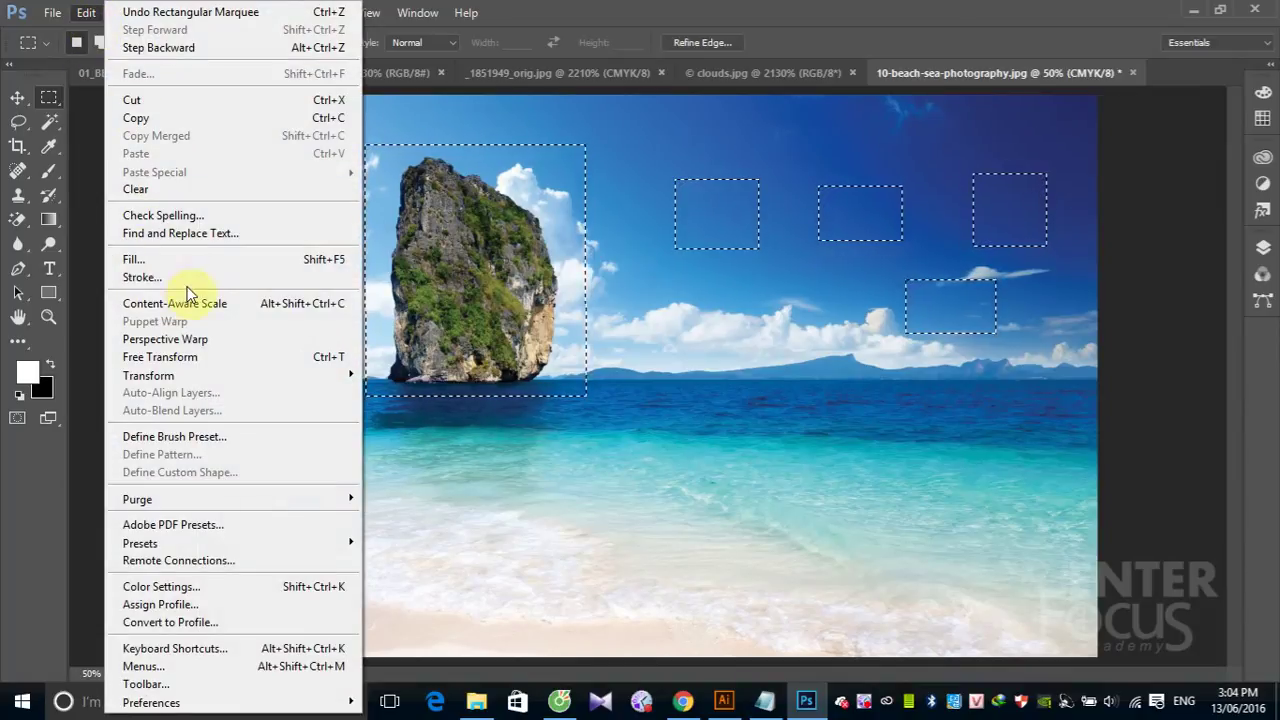
click(190, 260)
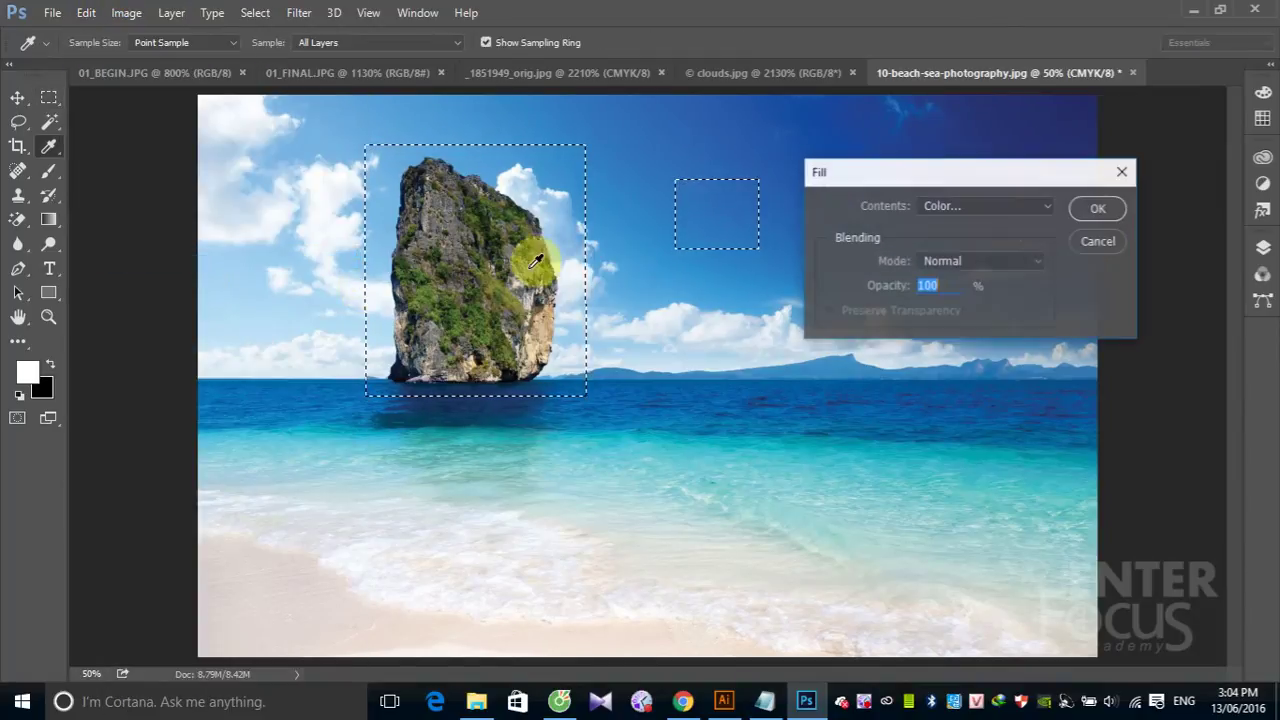
click(1097, 208)
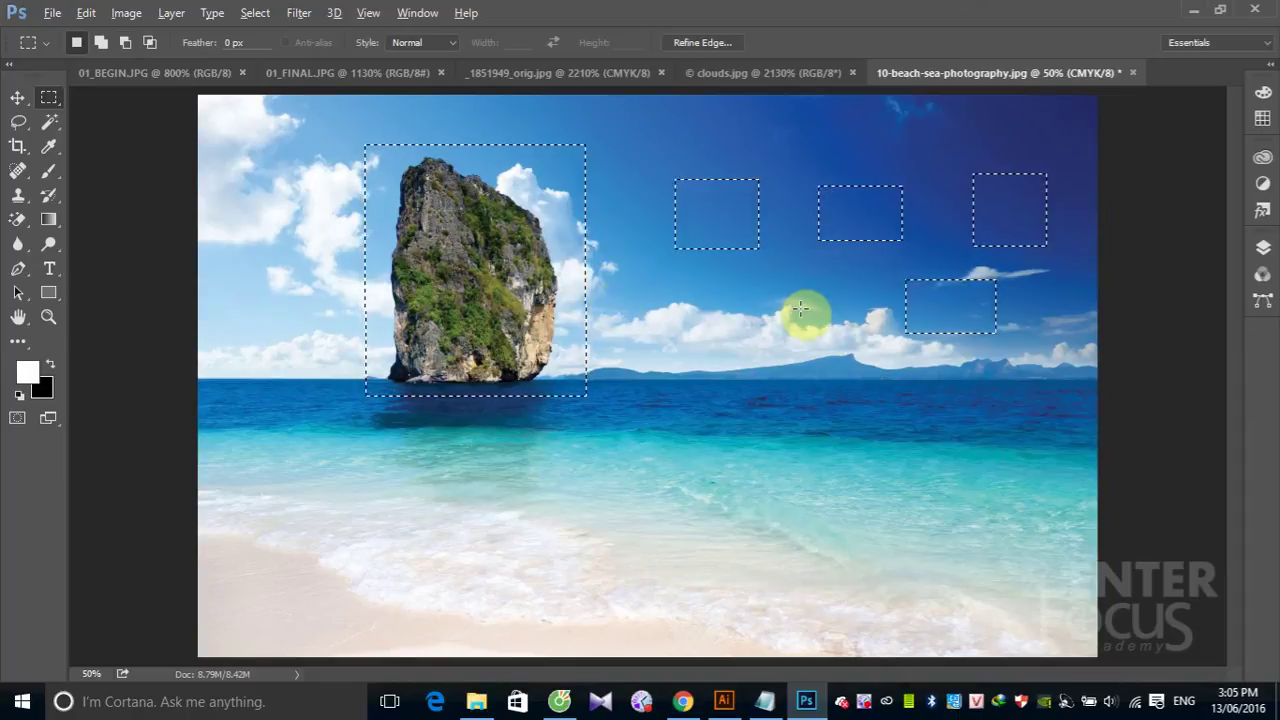
Holding Alt, subtract the four sky rectangles from the selection
key(alt)
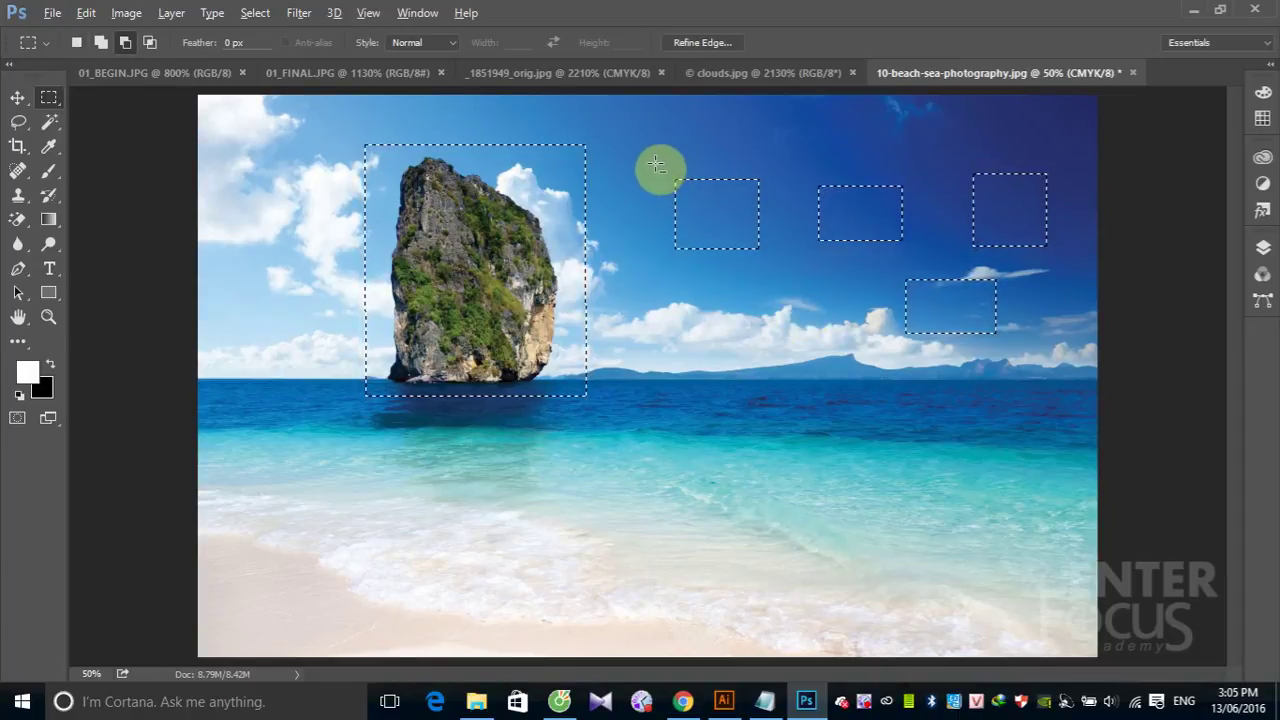
drag(656, 164, 777, 277)
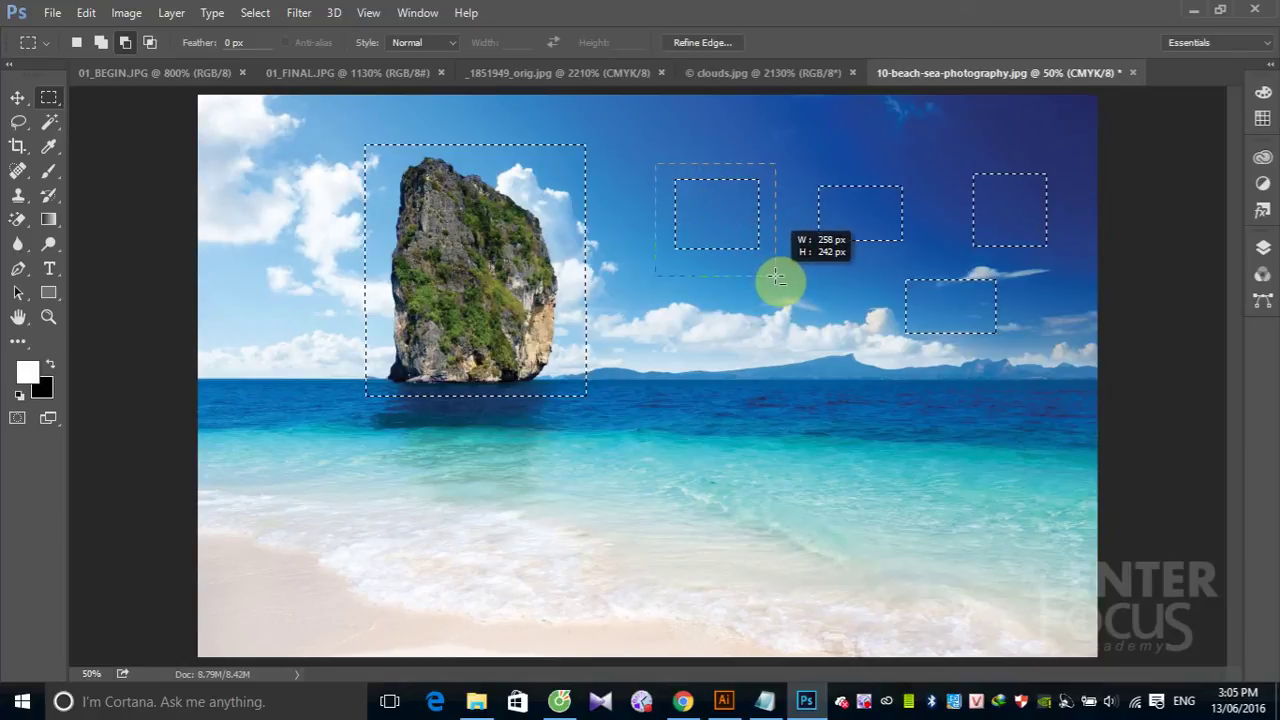
drag(777, 277, 777, 278)
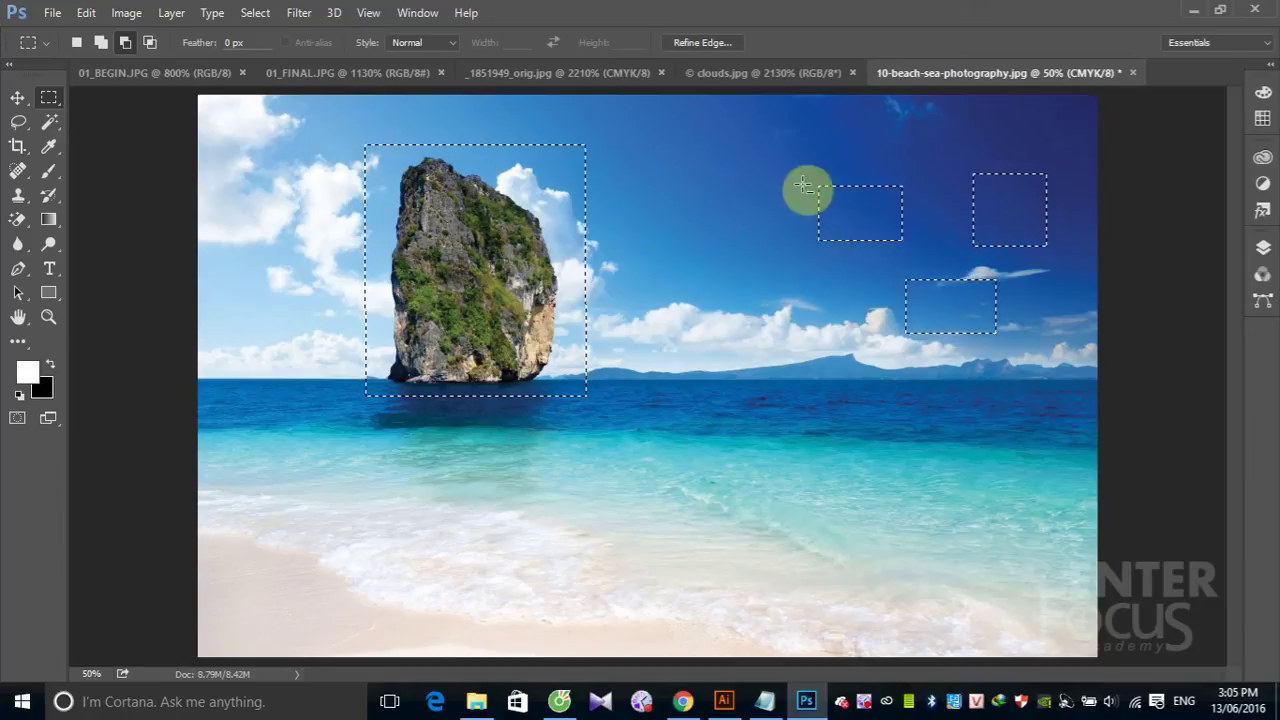
drag(800, 168, 920, 271)
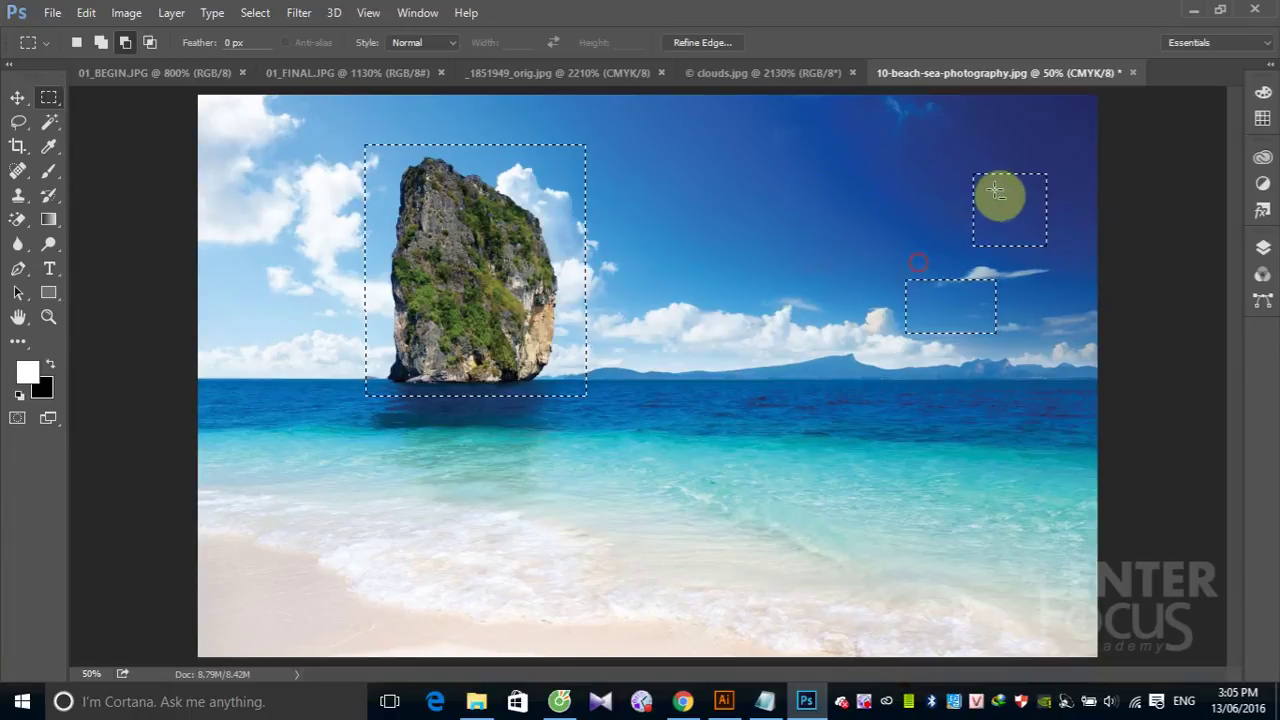
drag(959, 157, 1075, 265)
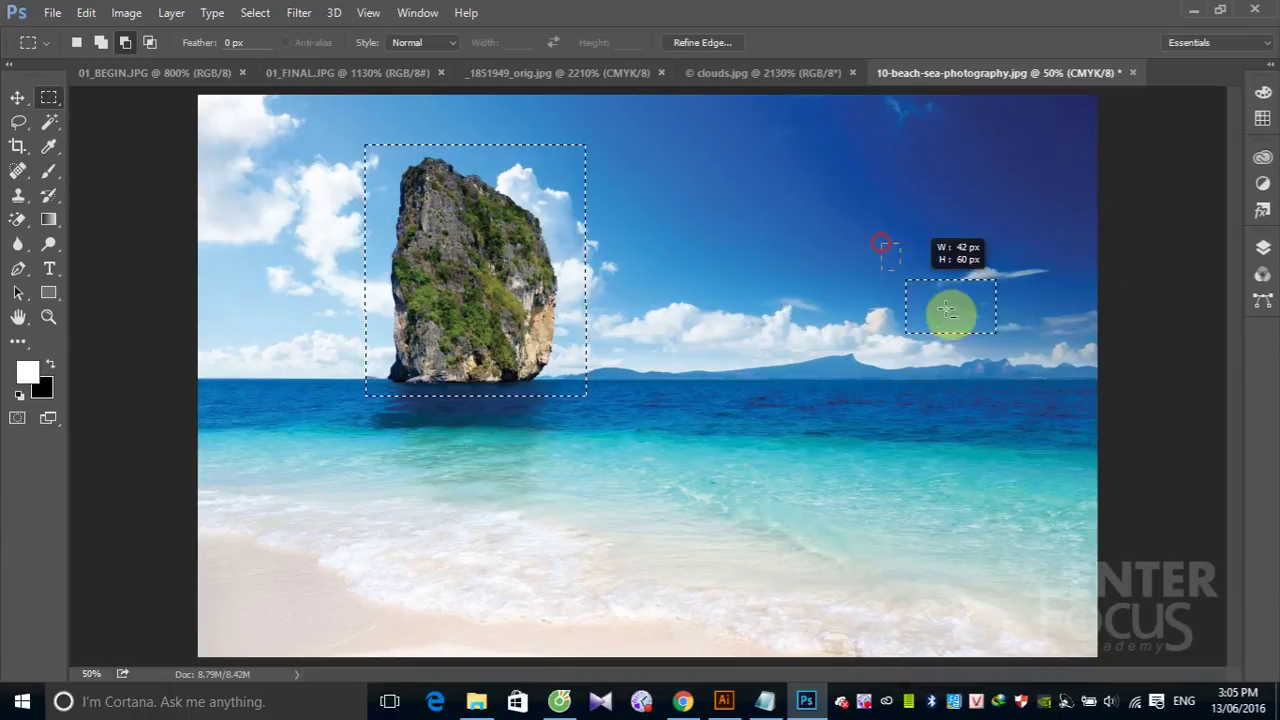
drag(883, 246, 1010, 348)
Trim the excess sky off the rock selection's left, top and bottom edges
drag(561, 135, 666, 408)
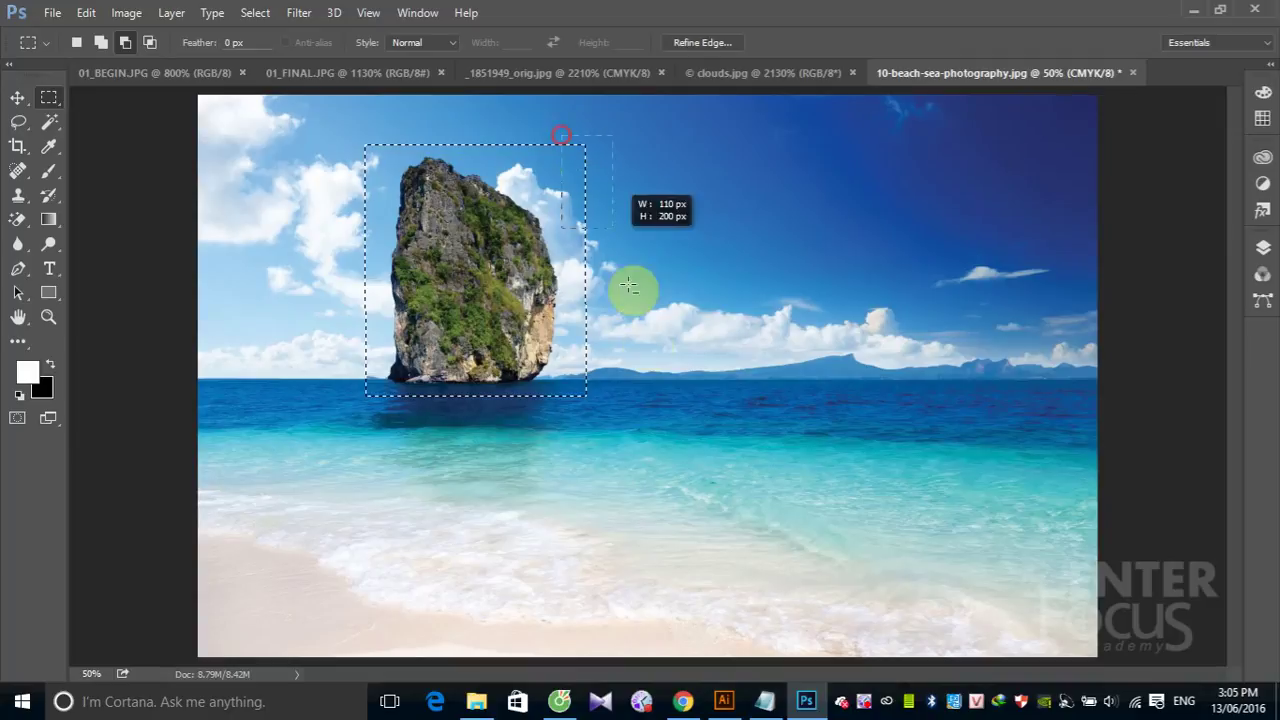
drag(334, 120, 384, 420)
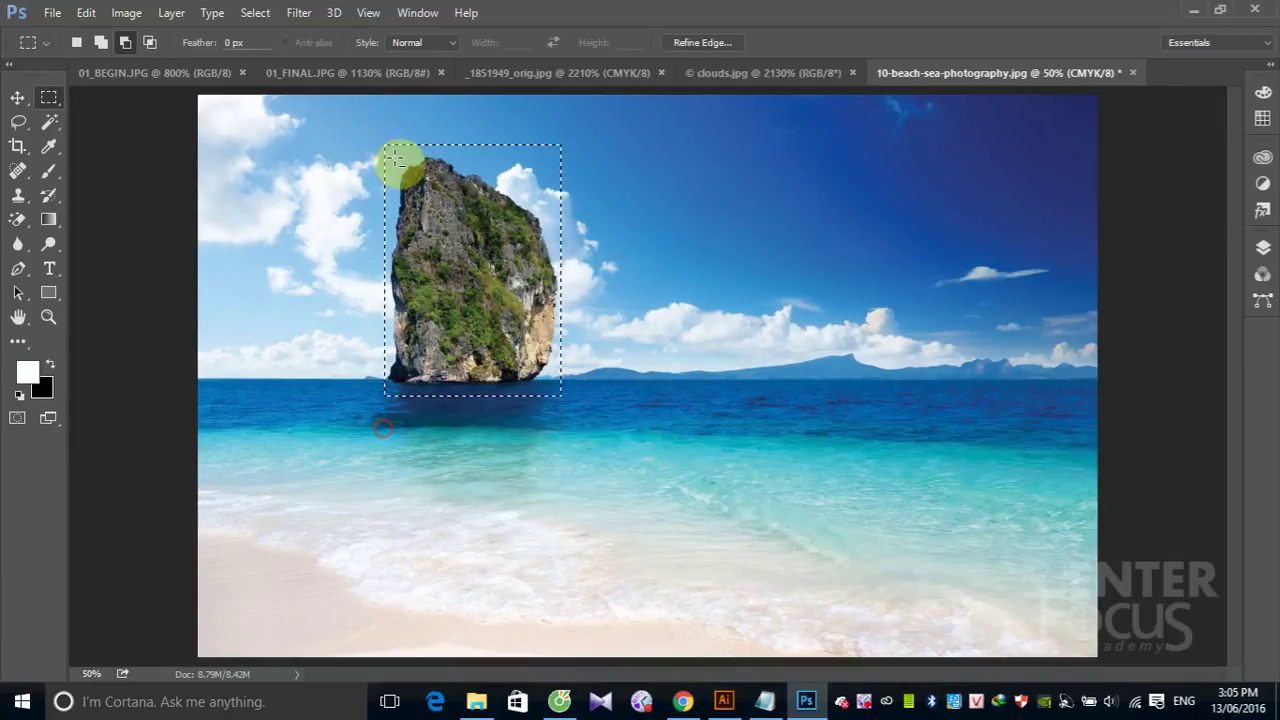
drag(342, 118, 597, 157)
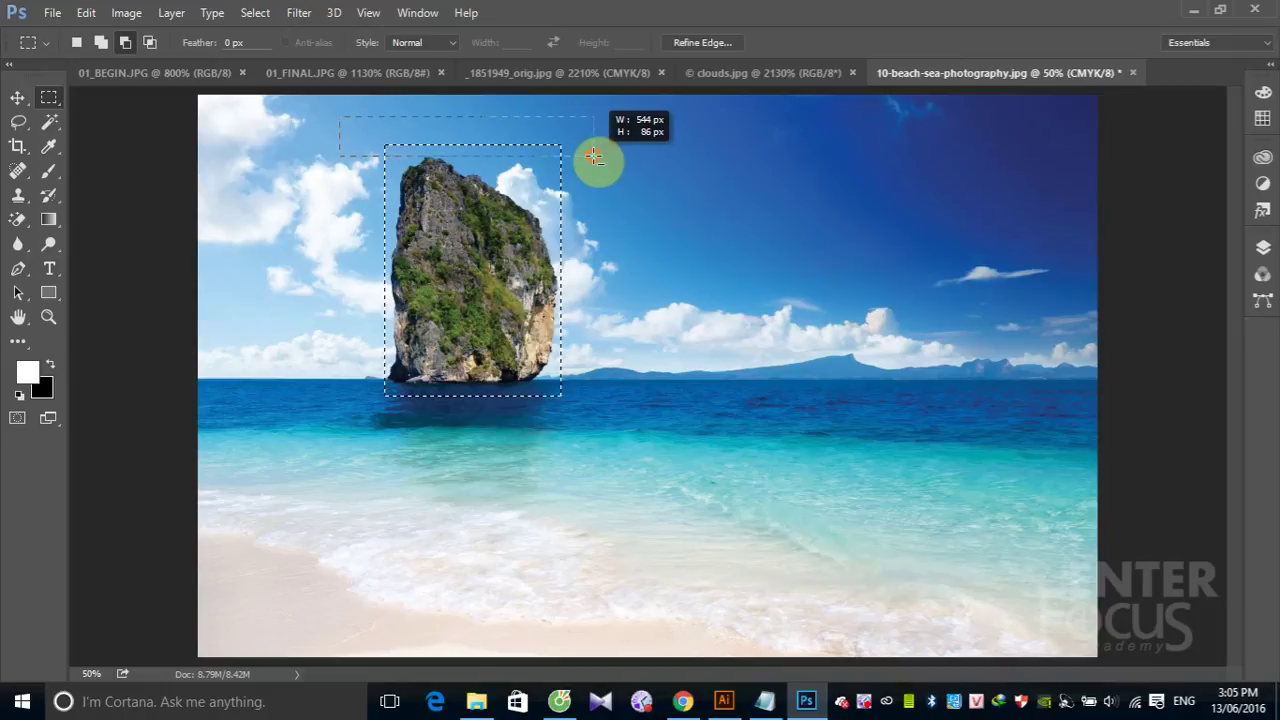
drag(380, 382, 632, 450)
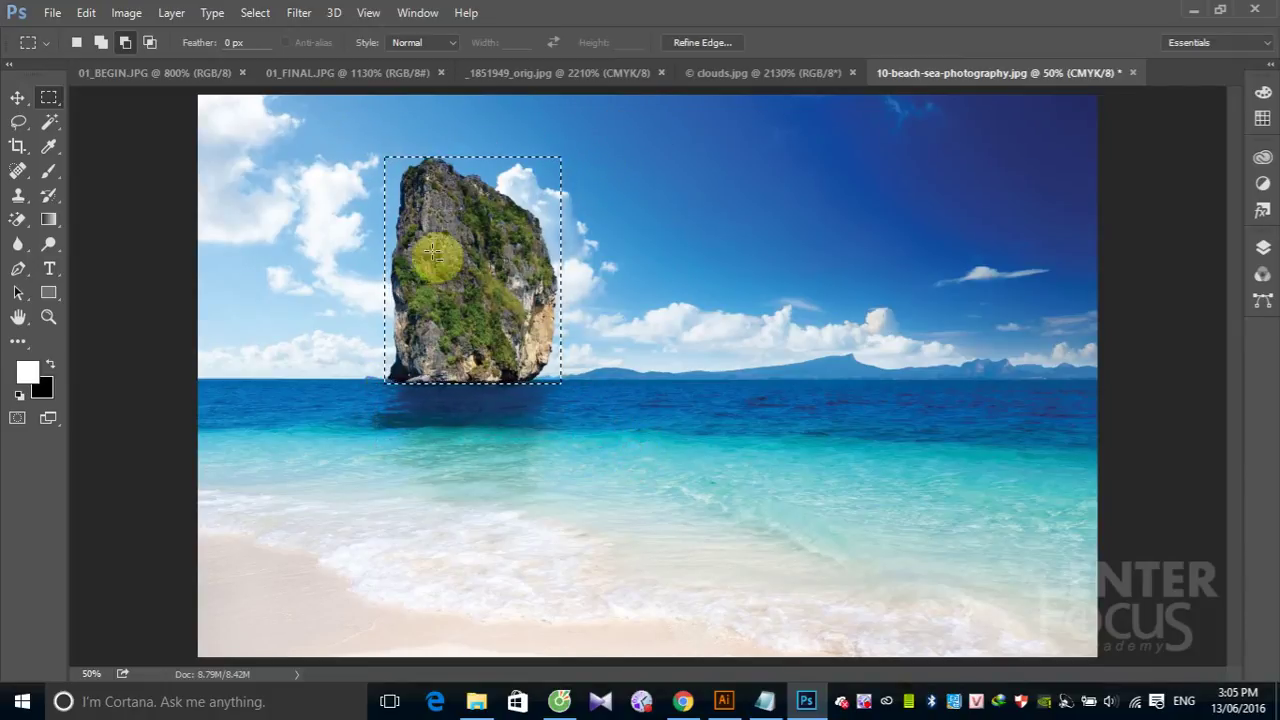
key(alt)
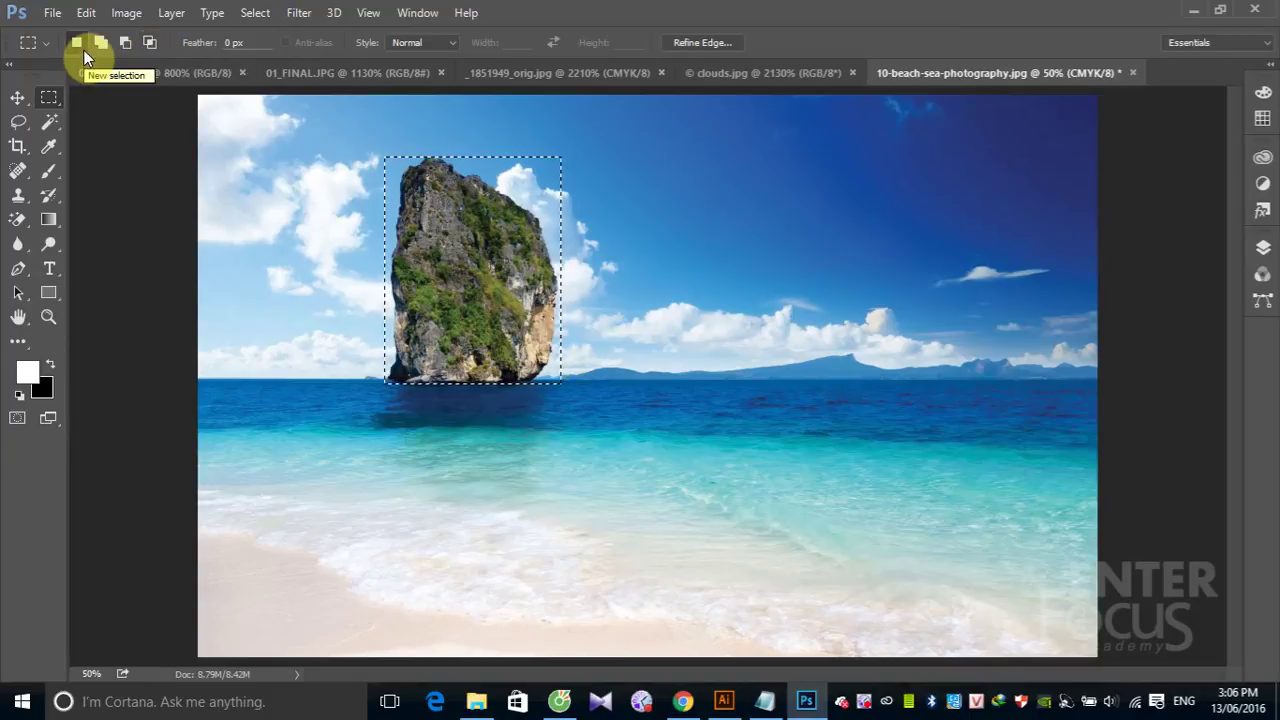
Replace the selection with a tall rectangle of sky and sea right of the rock
click(611, 161)
drag(611, 161, 746, 411)
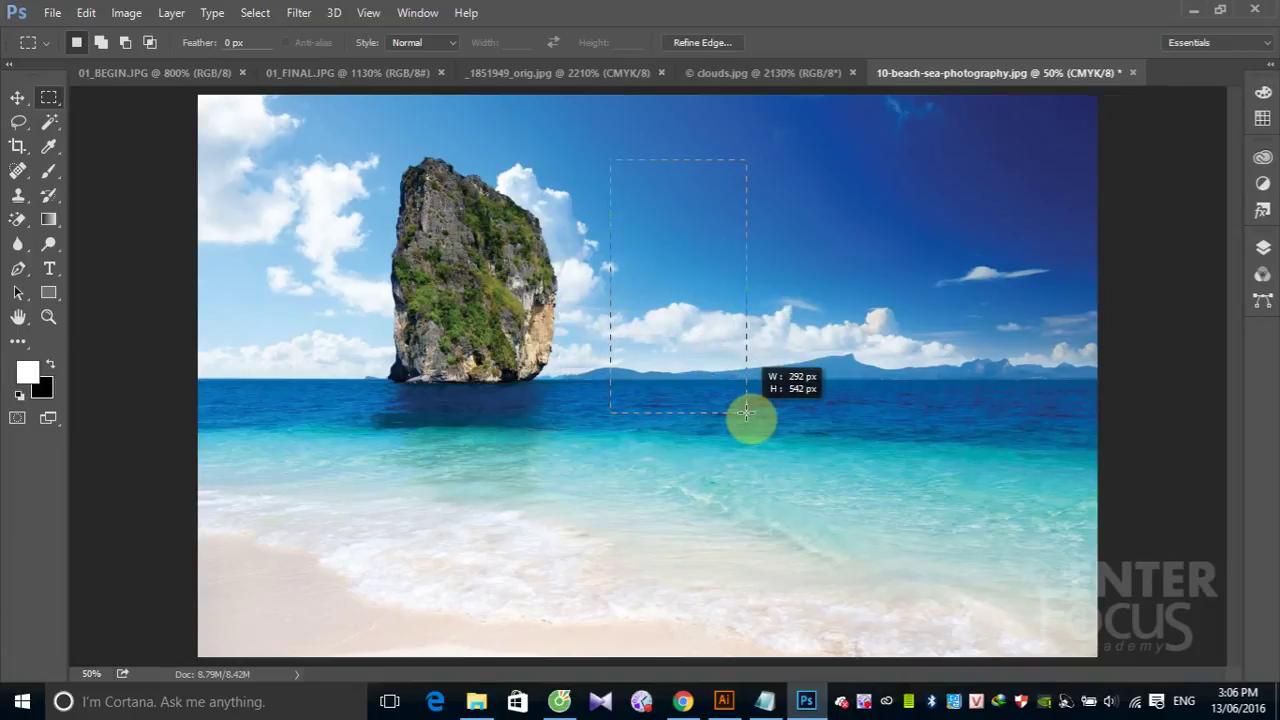
drag(746, 411, 759, 411)
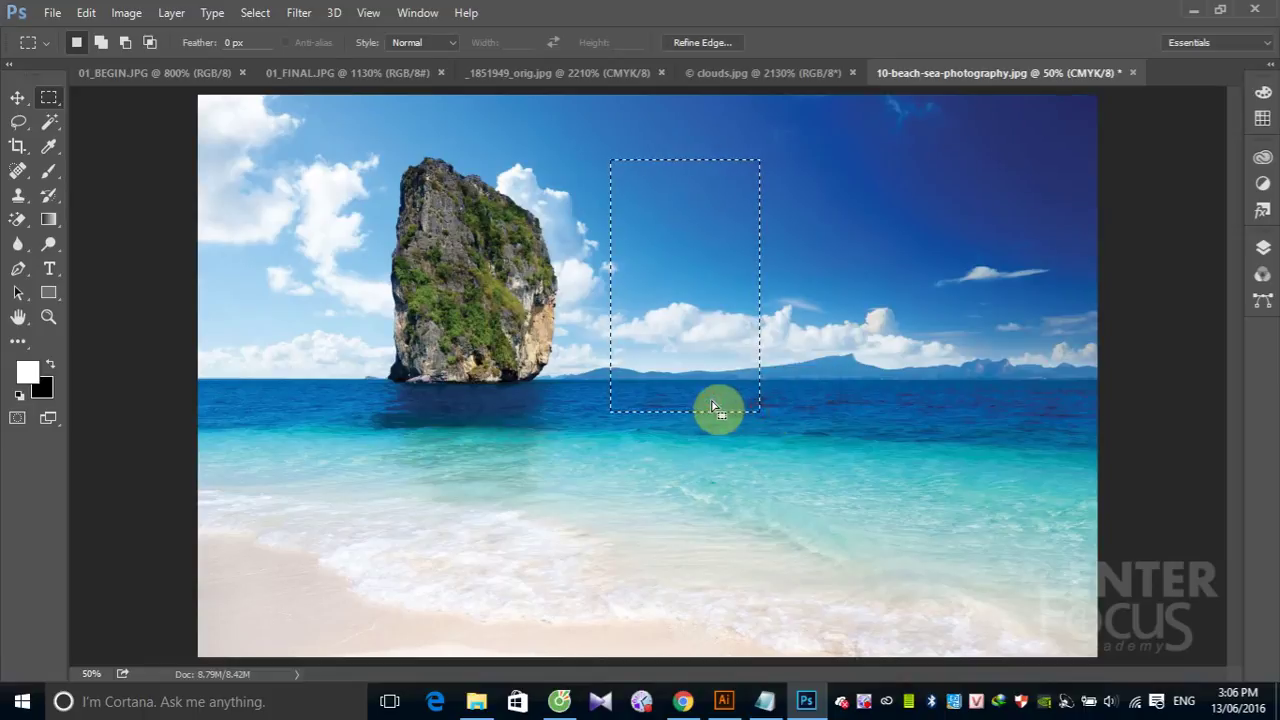
With Add to selection, add the rock and three small sky patches
click(105, 46)
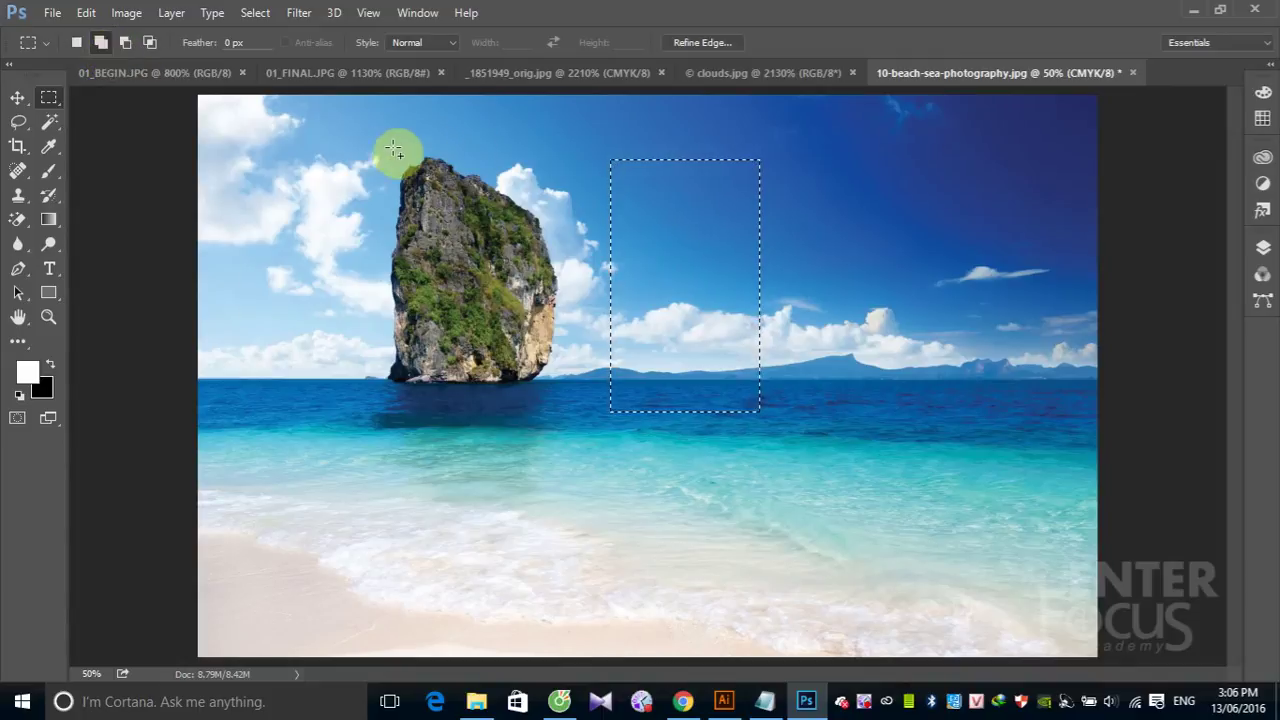
drag(371, 150, 573, 418)
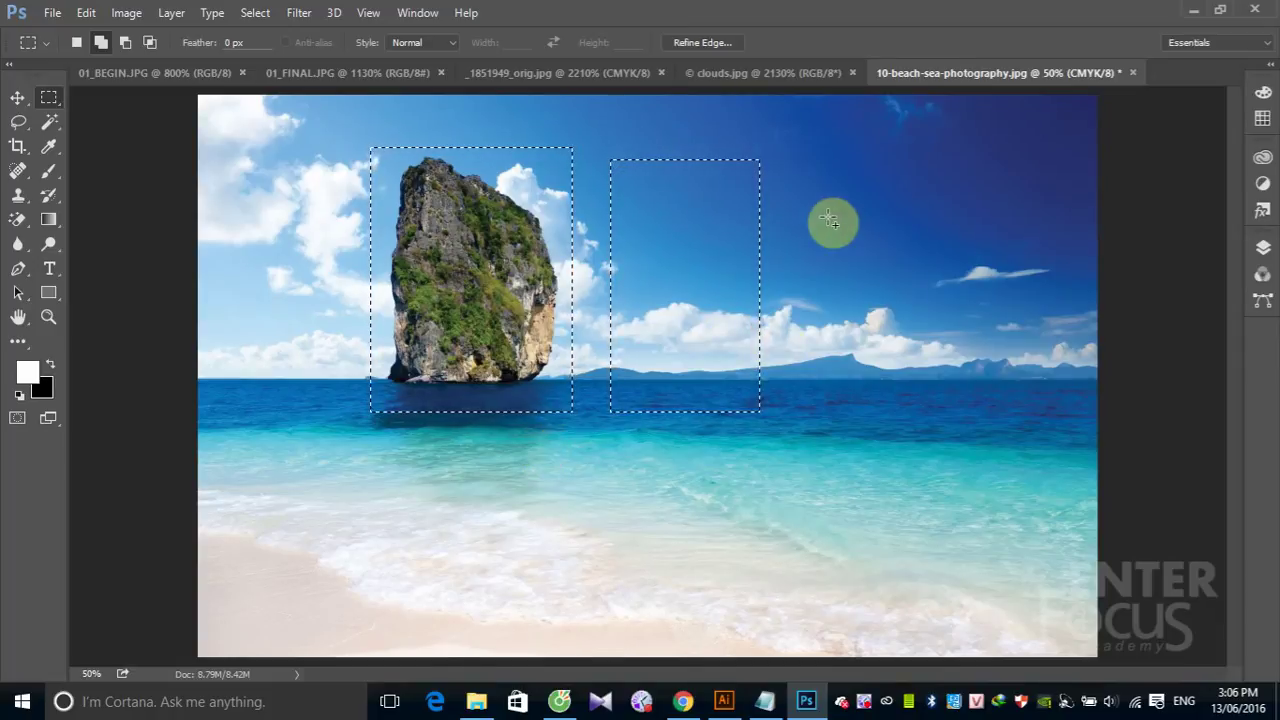
drag(827, 216, 900, 338)
drag(986, 225, 1041, 309)
drag(1031, 158, 1076, 215)
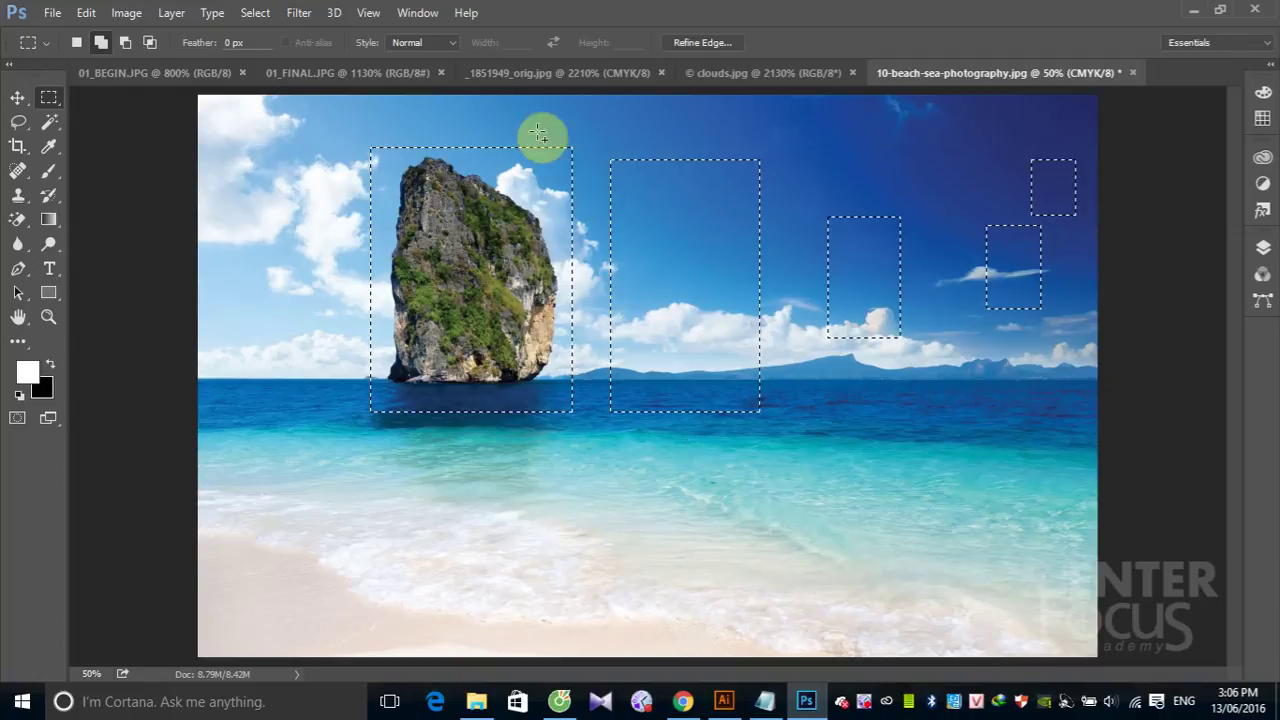
With Subtract from selection, remove the rock, the tall rectangle's top, and the sky boxes
click(121, 43)
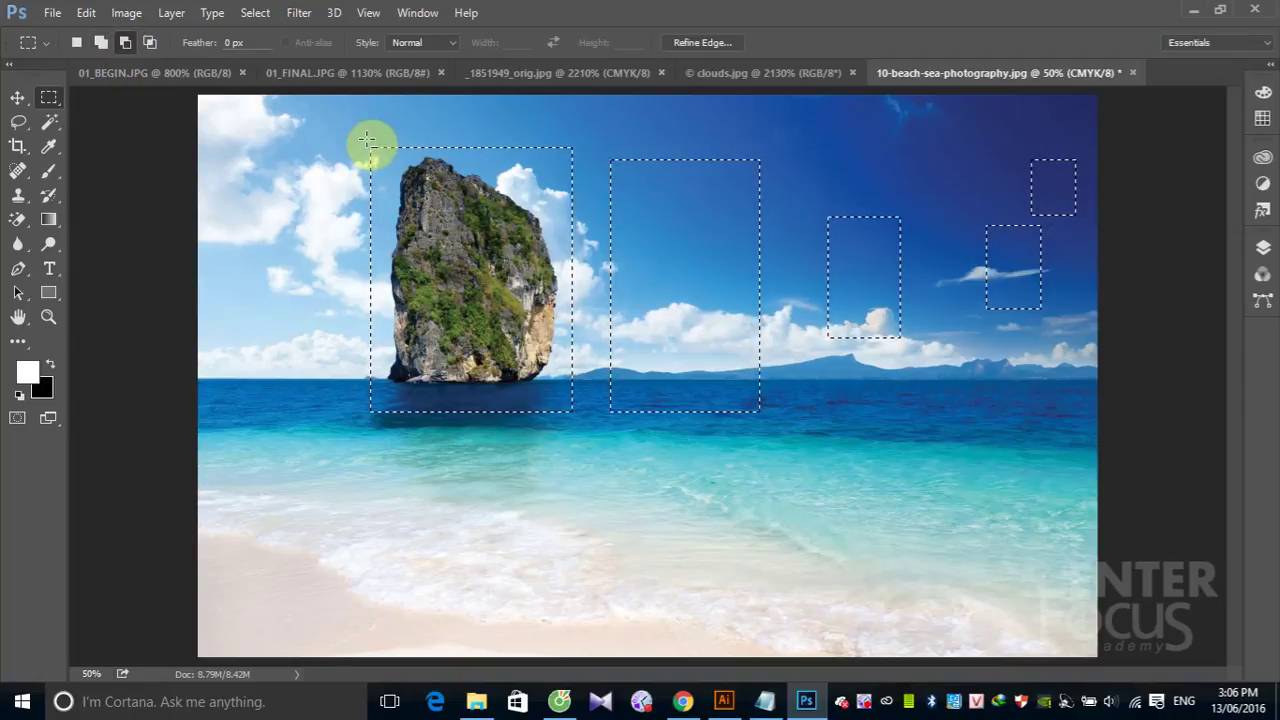
drag(323, 126, 596, 320)
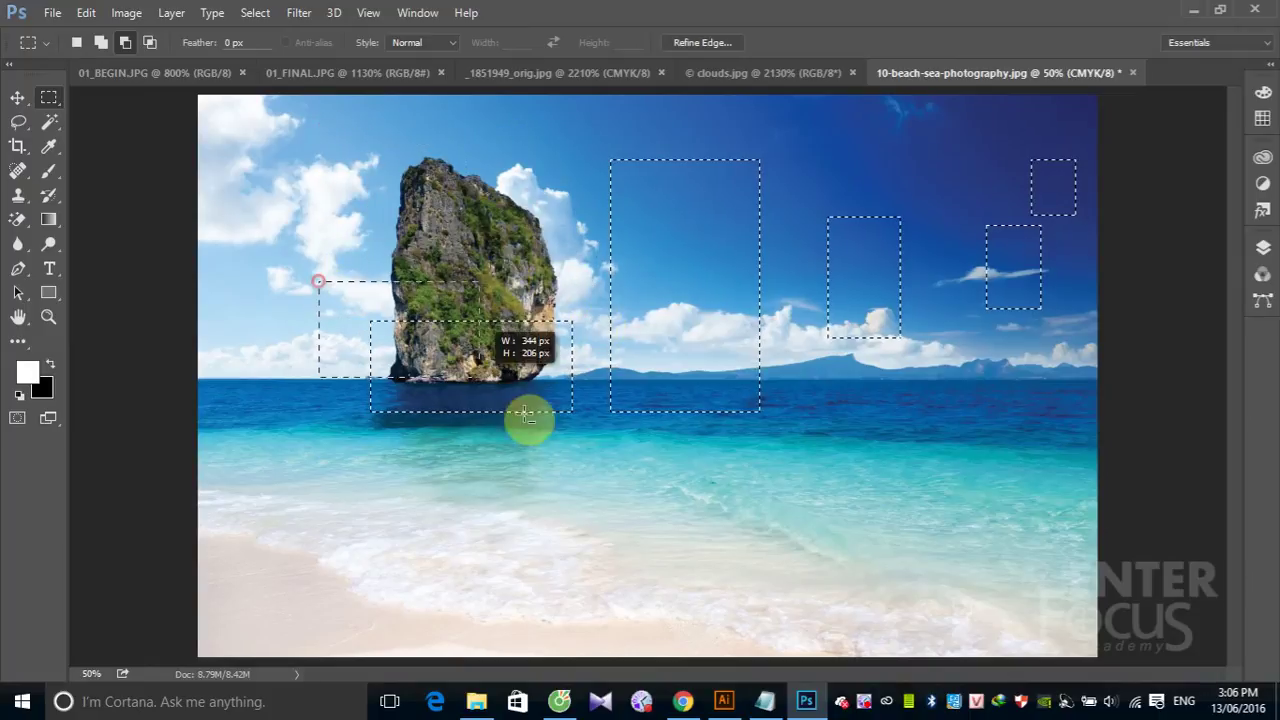
drag(319, 280, 585, 452)
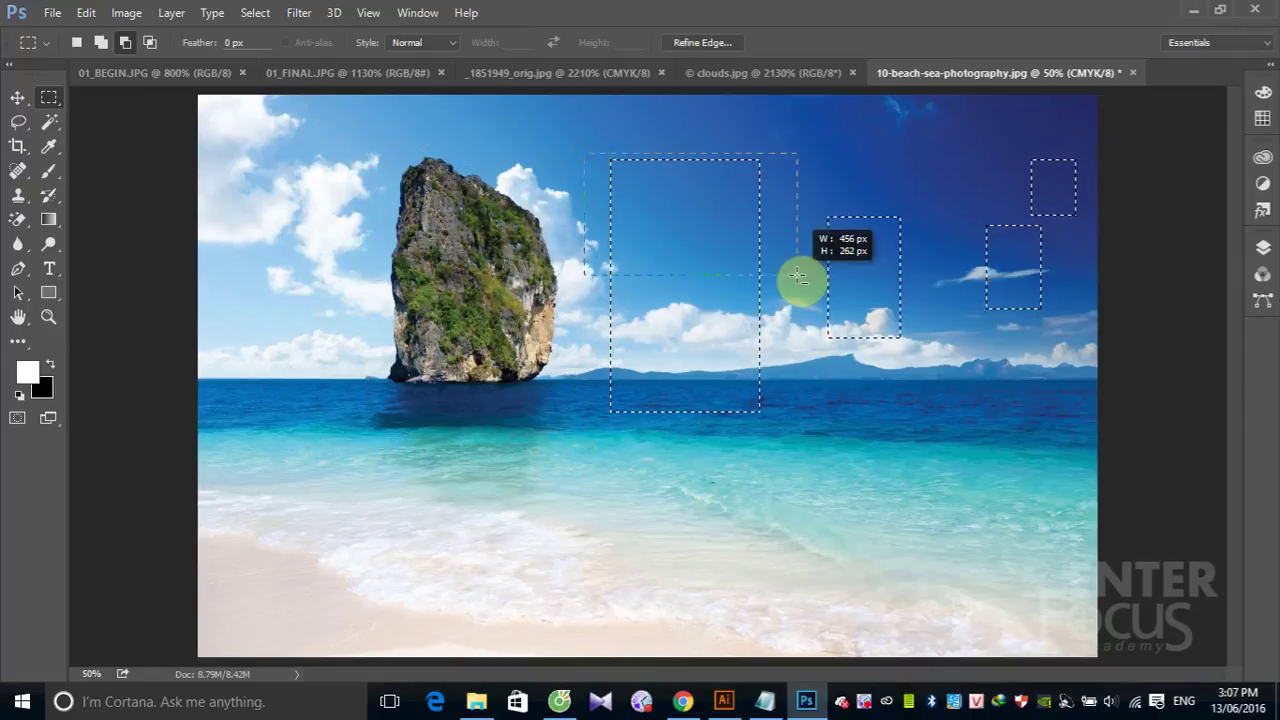
drag(586, 154, 797, 276)
drag(856, 180, 1100, 366)
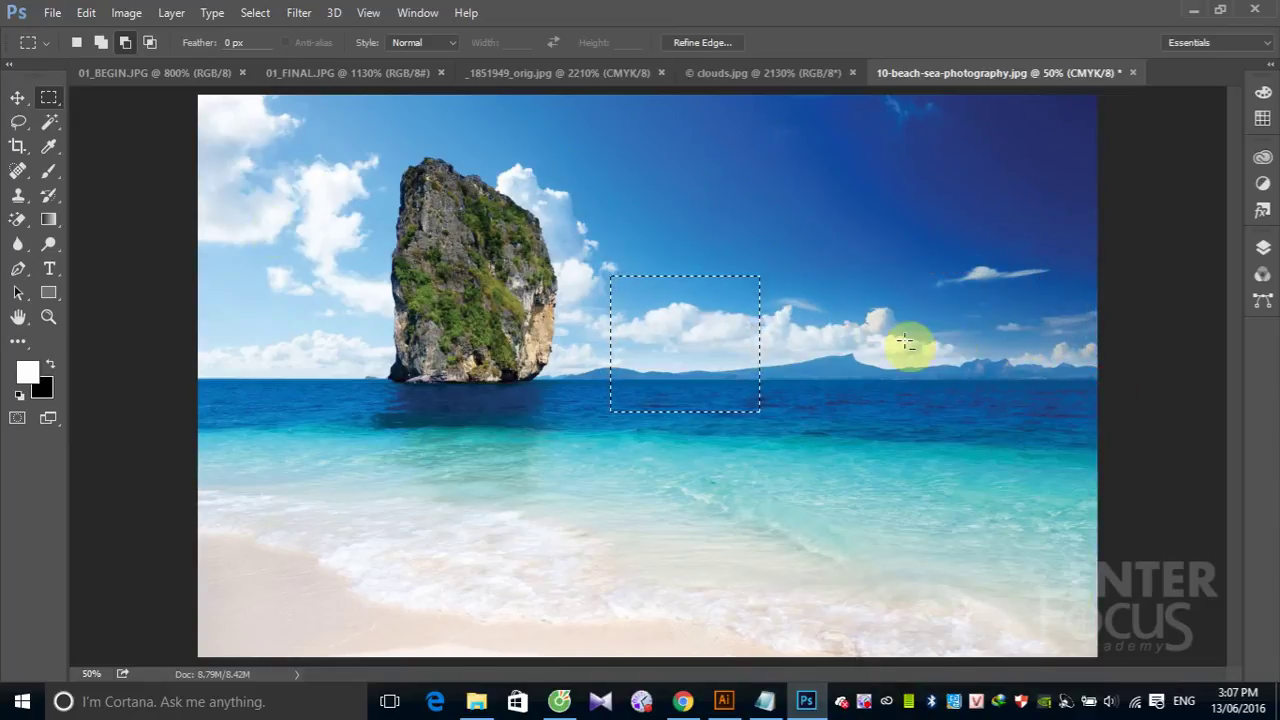
Intersect the selection with a rectangle over the clouds and horizon, leaving a shallower band
click(150, 43)
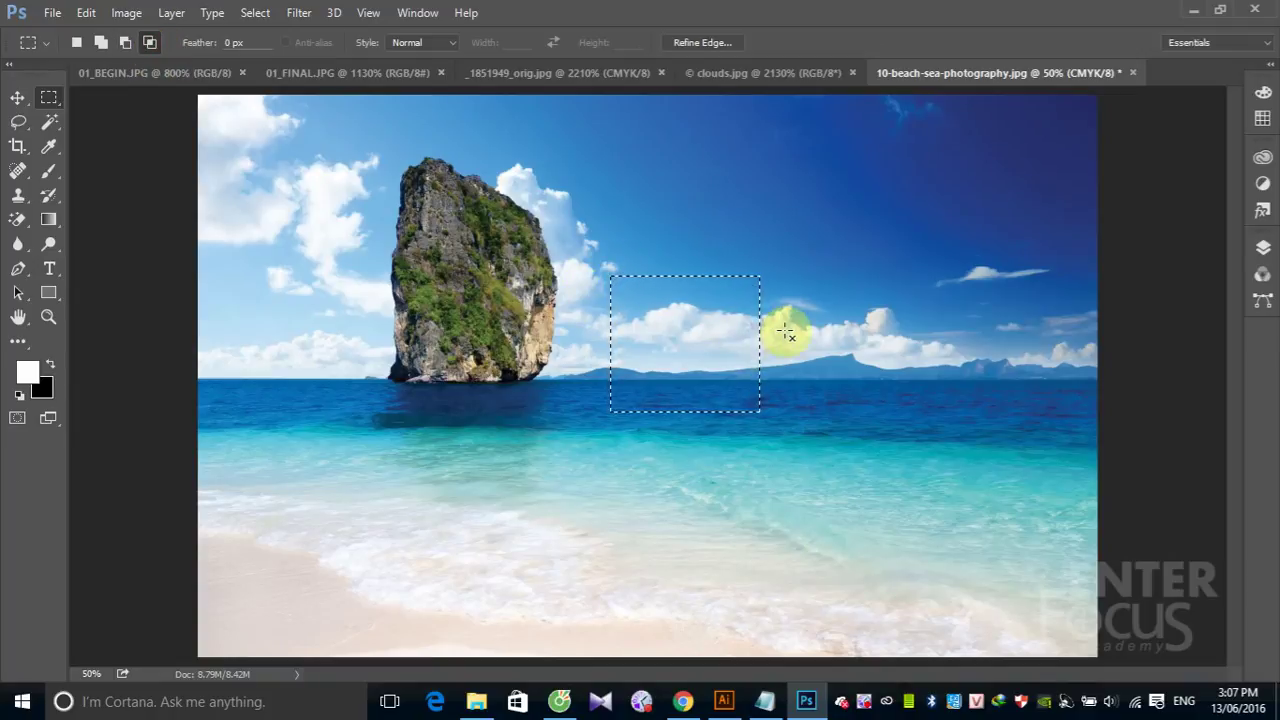
drag(590, 295, 812, 395)
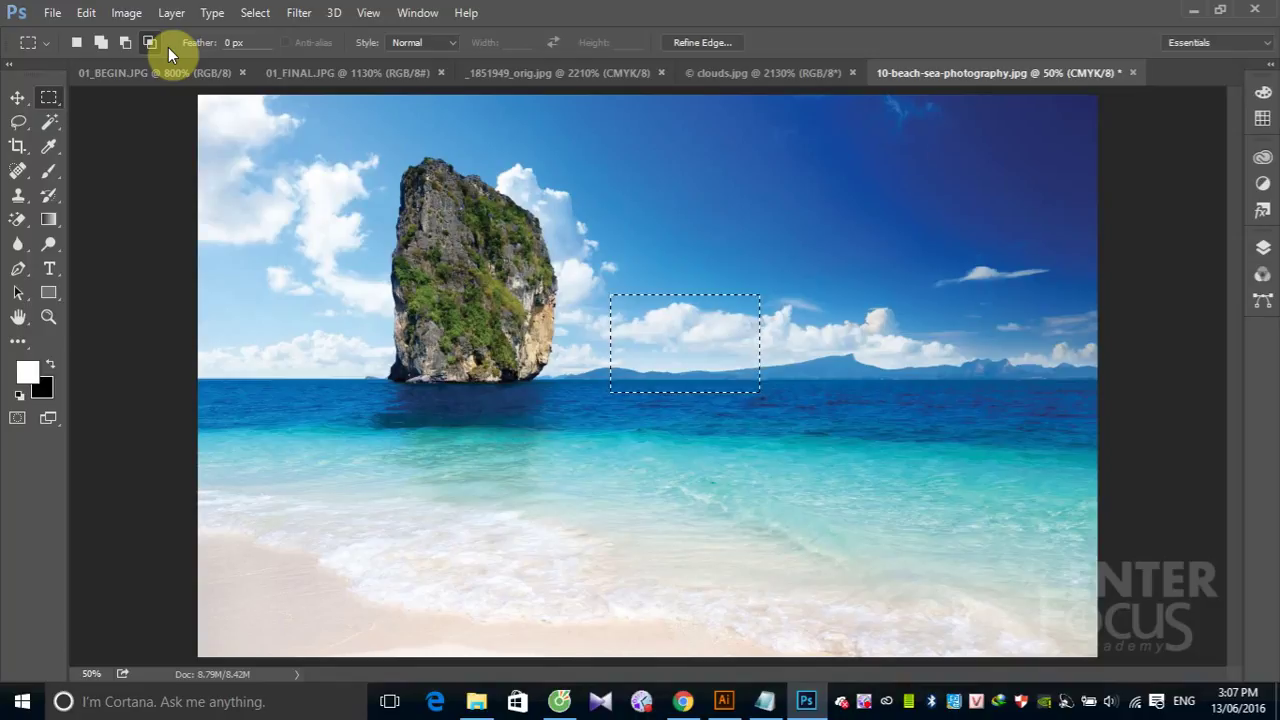
Make a new tall sky-and-clouds selection, then try the Add and Subtract mode buttons
click(76, 43)
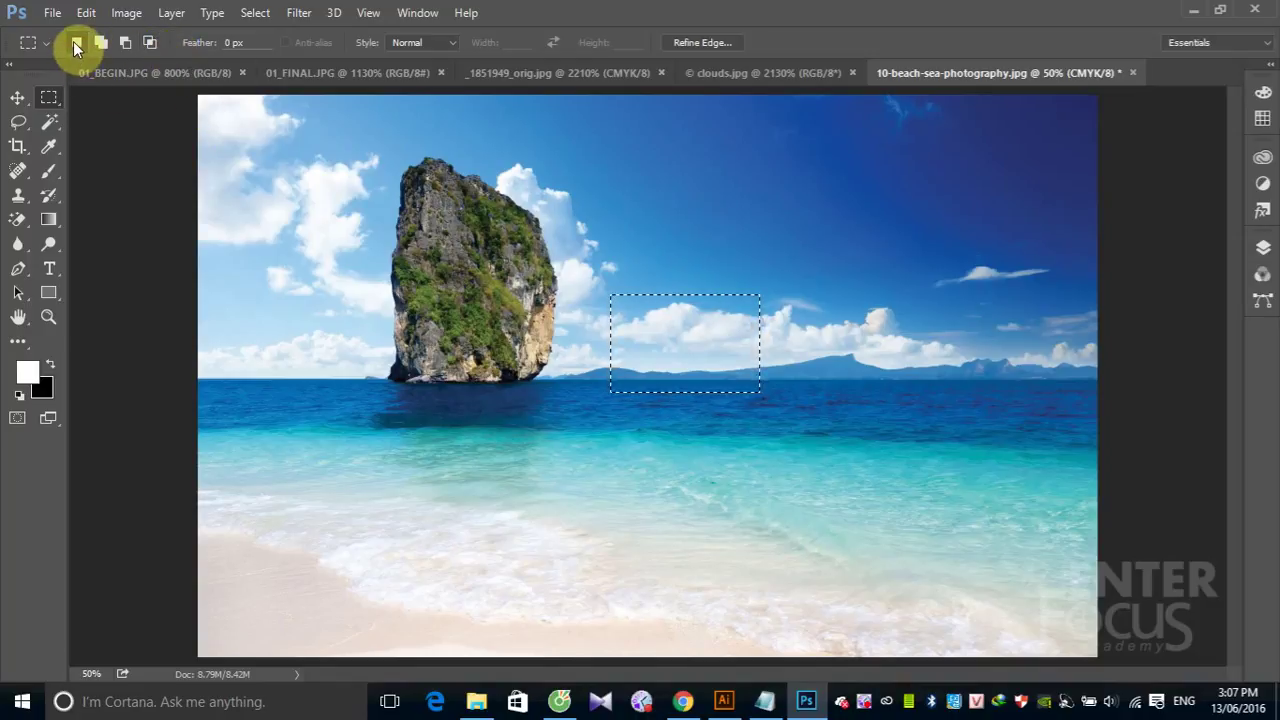
drag(595, 136, 763, 340)
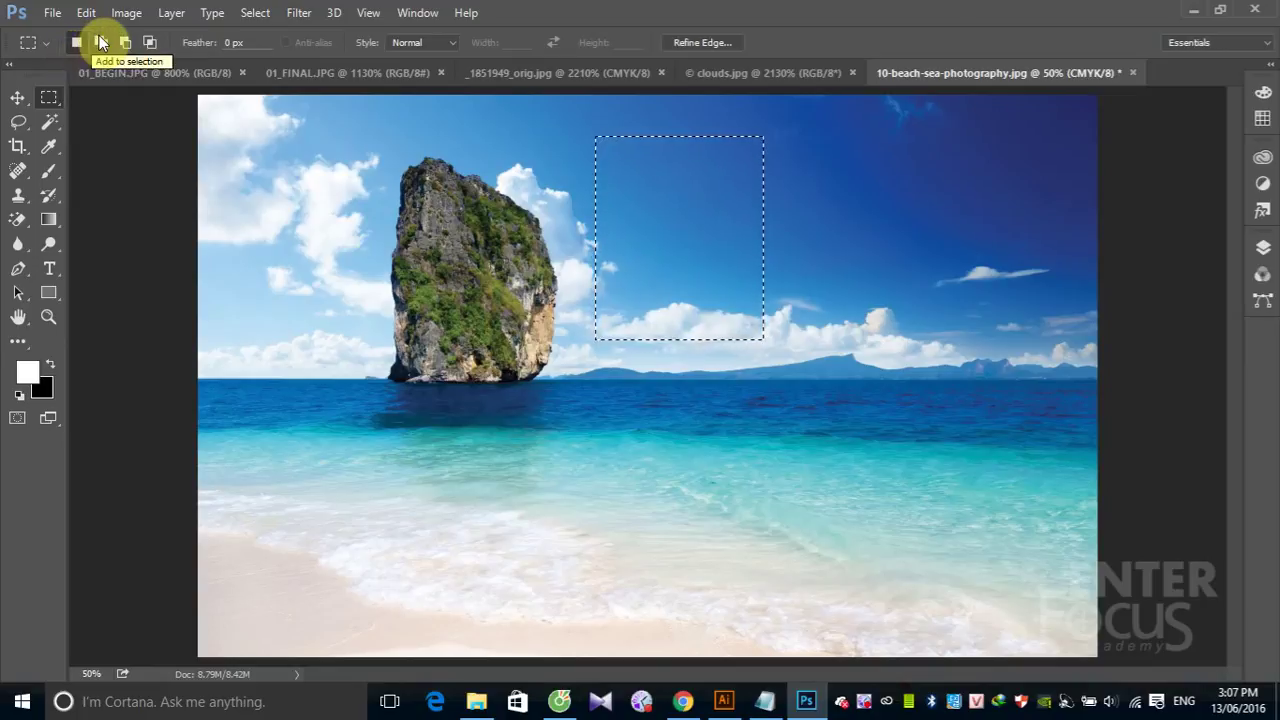
click(101, 44)
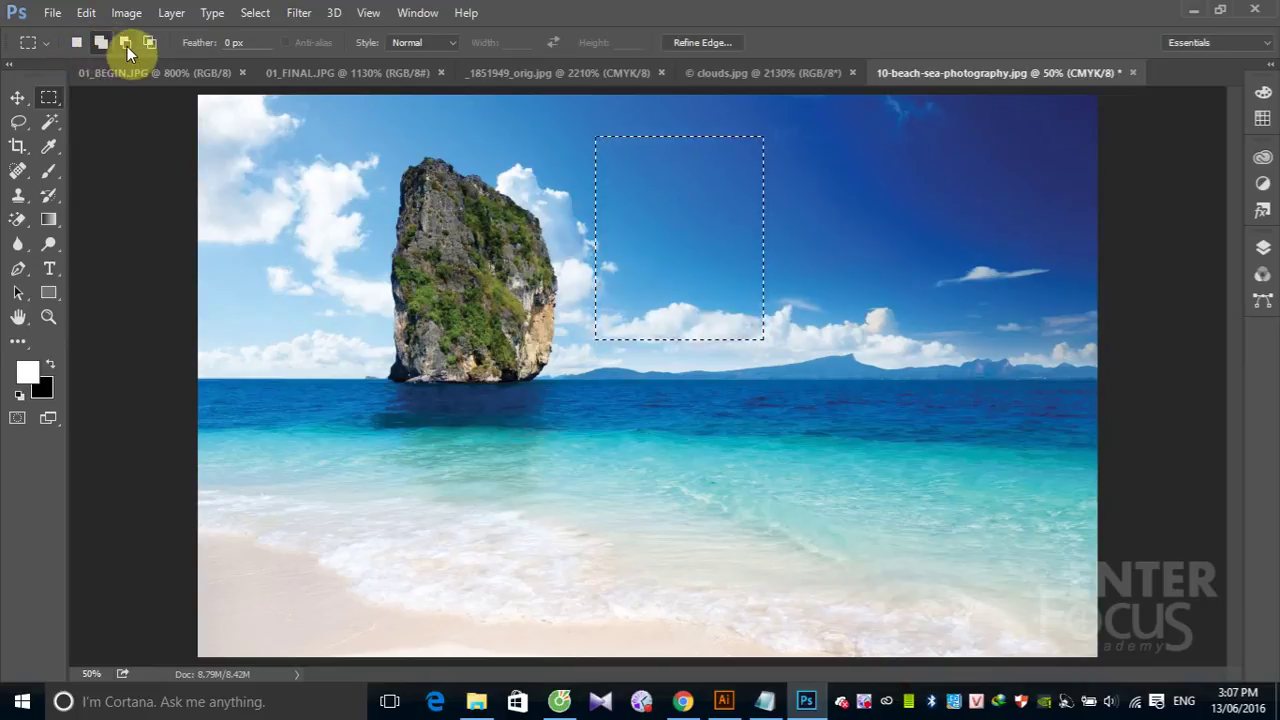
click(125, 44)
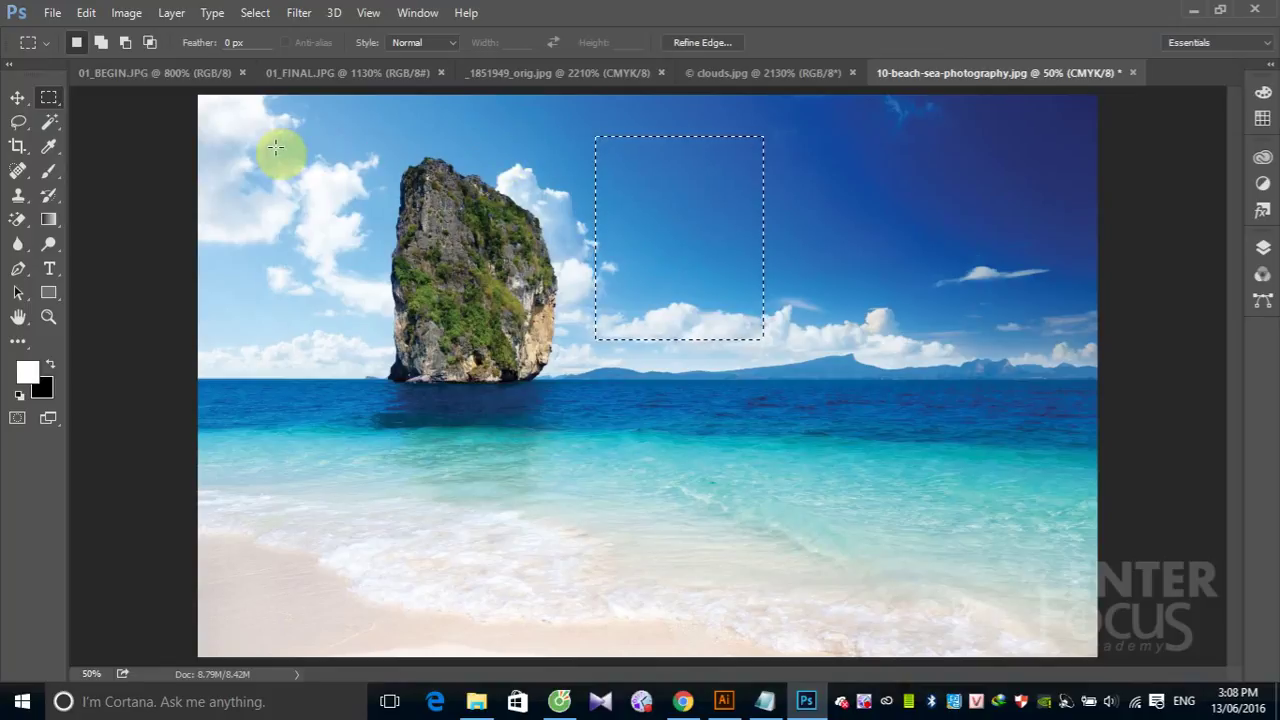
right_click(863, 705)
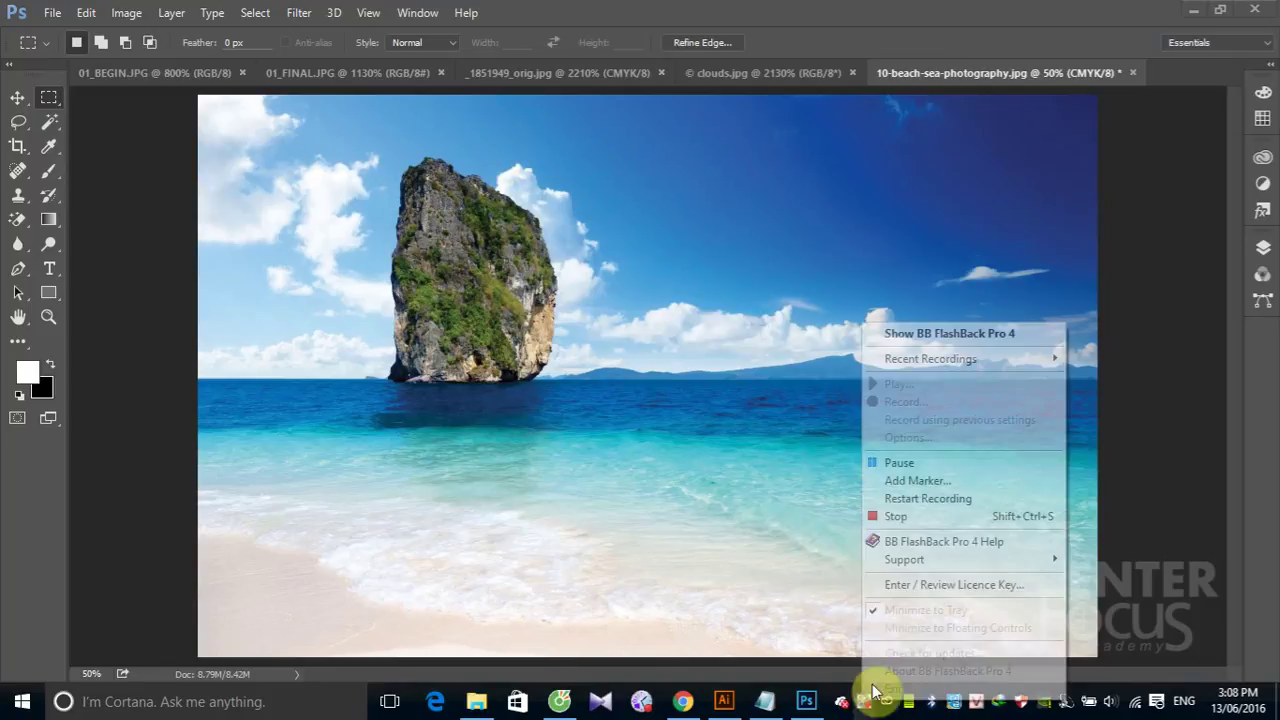